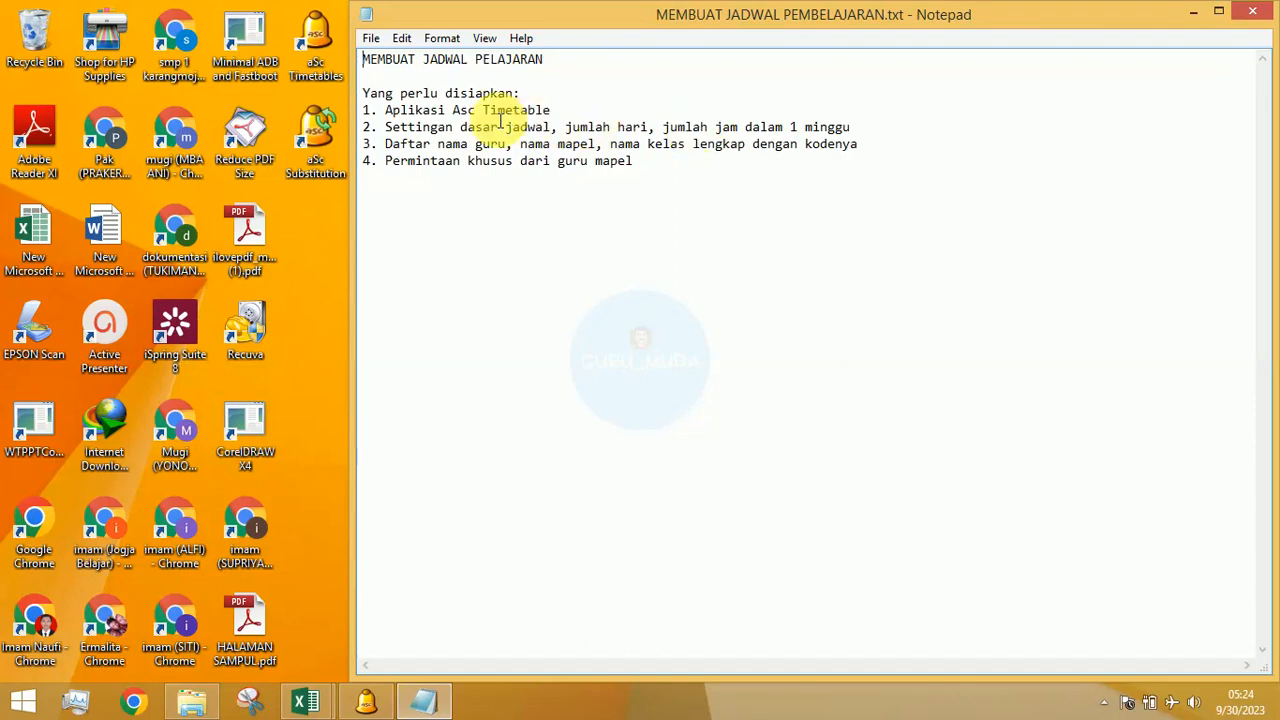
Step: Switch to aSc Timetables, start a new timetable and set the maximum number of lessons per day to 10
click(367, 706)
click(27, 78)
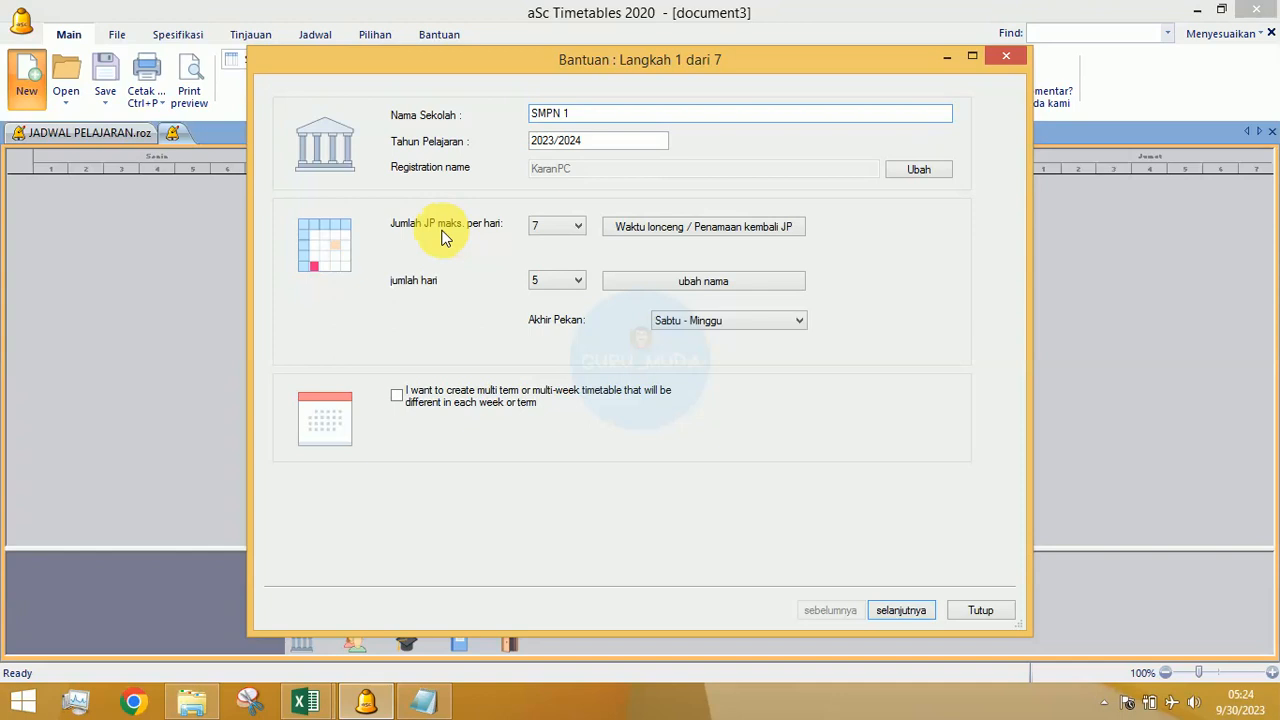
click(556, 228)
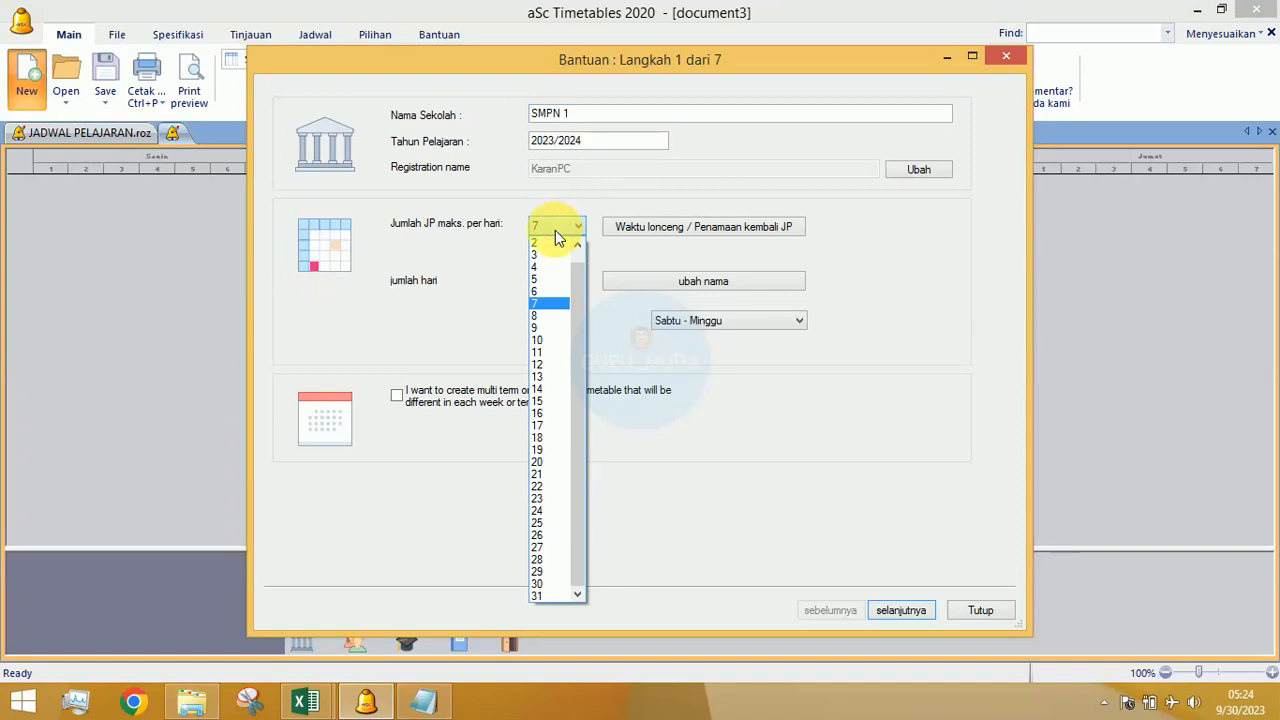
click(549, 341)
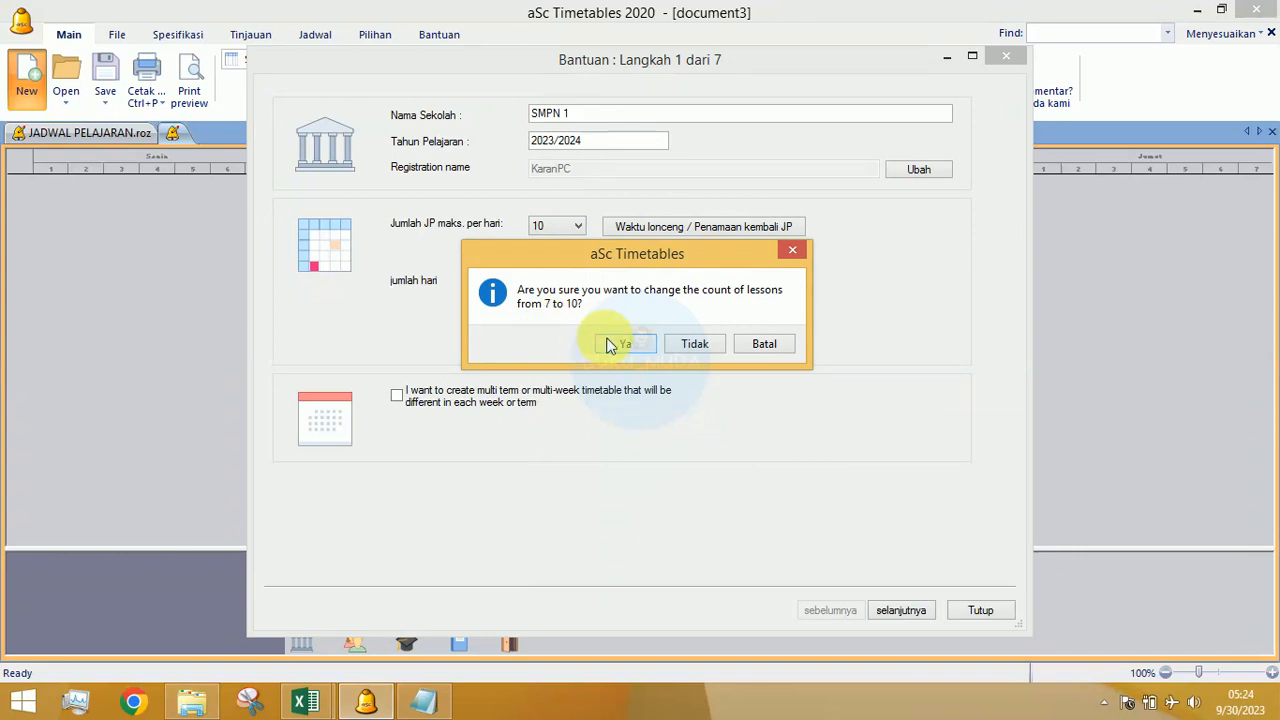
click(620, 344)
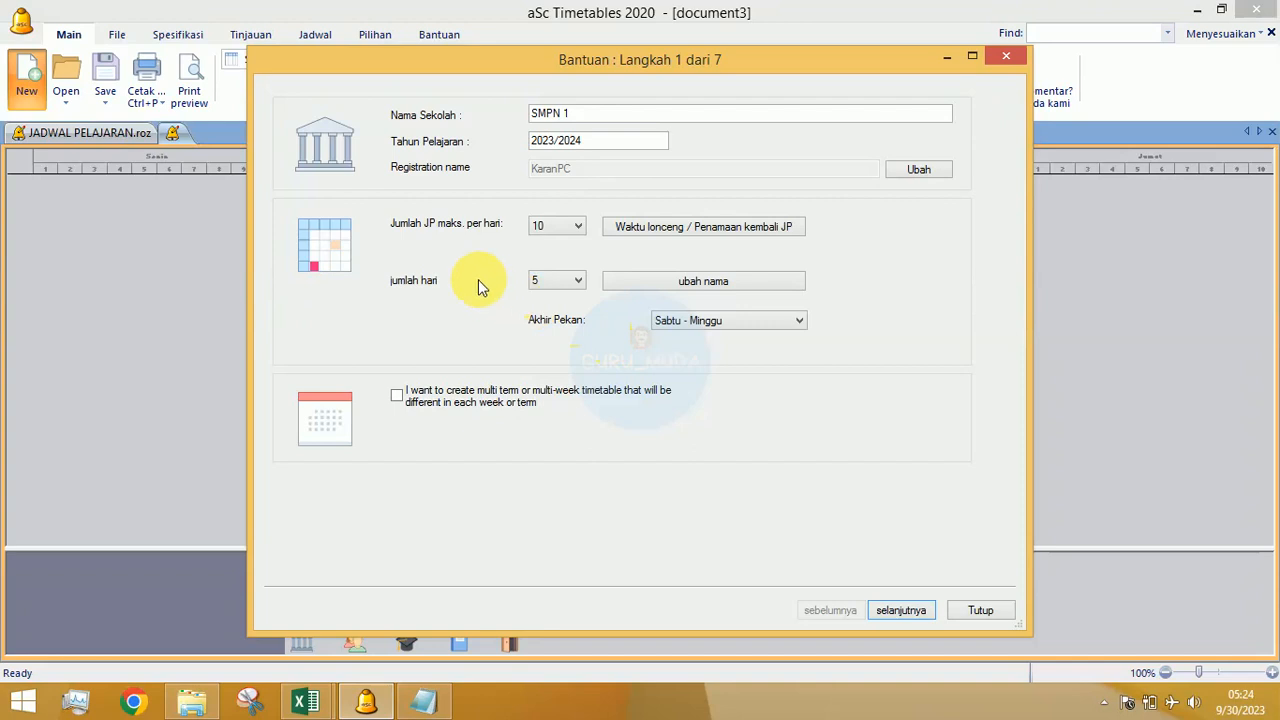
Step: Keep the number of days at 5 and advance the wizard past the school questionnaire to subject entry
click(565, 279)
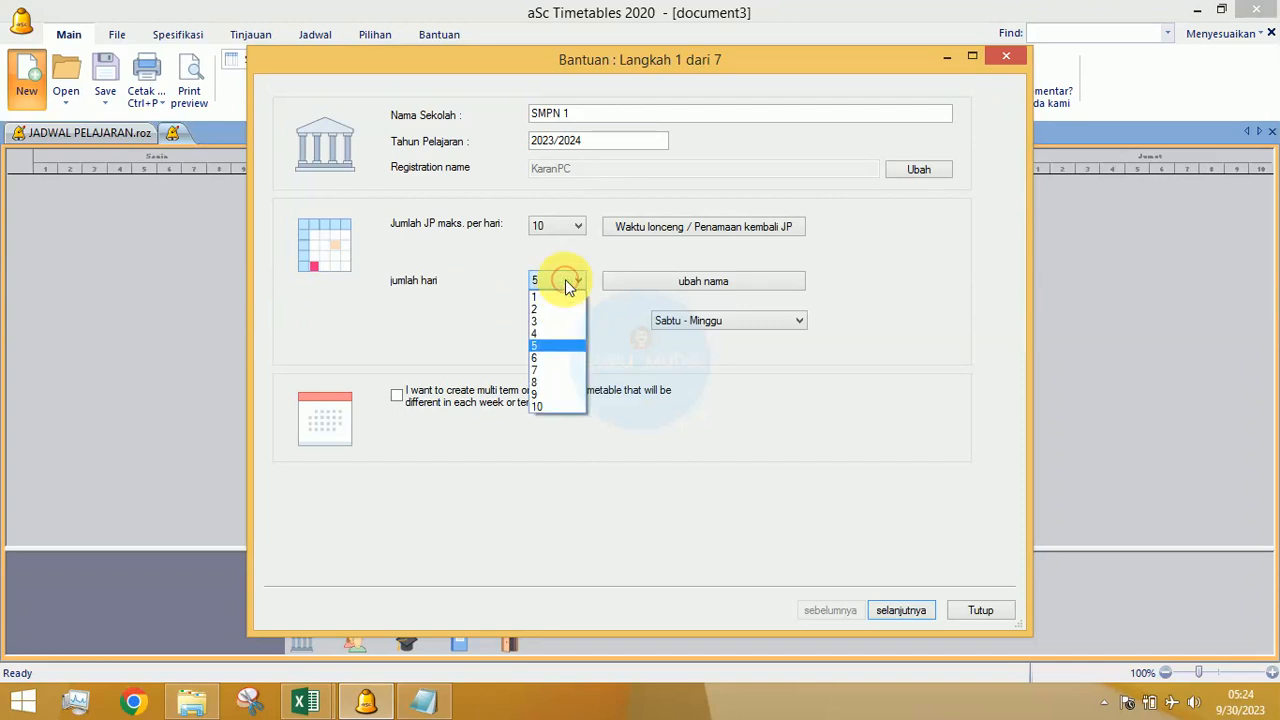
click(561, 347)
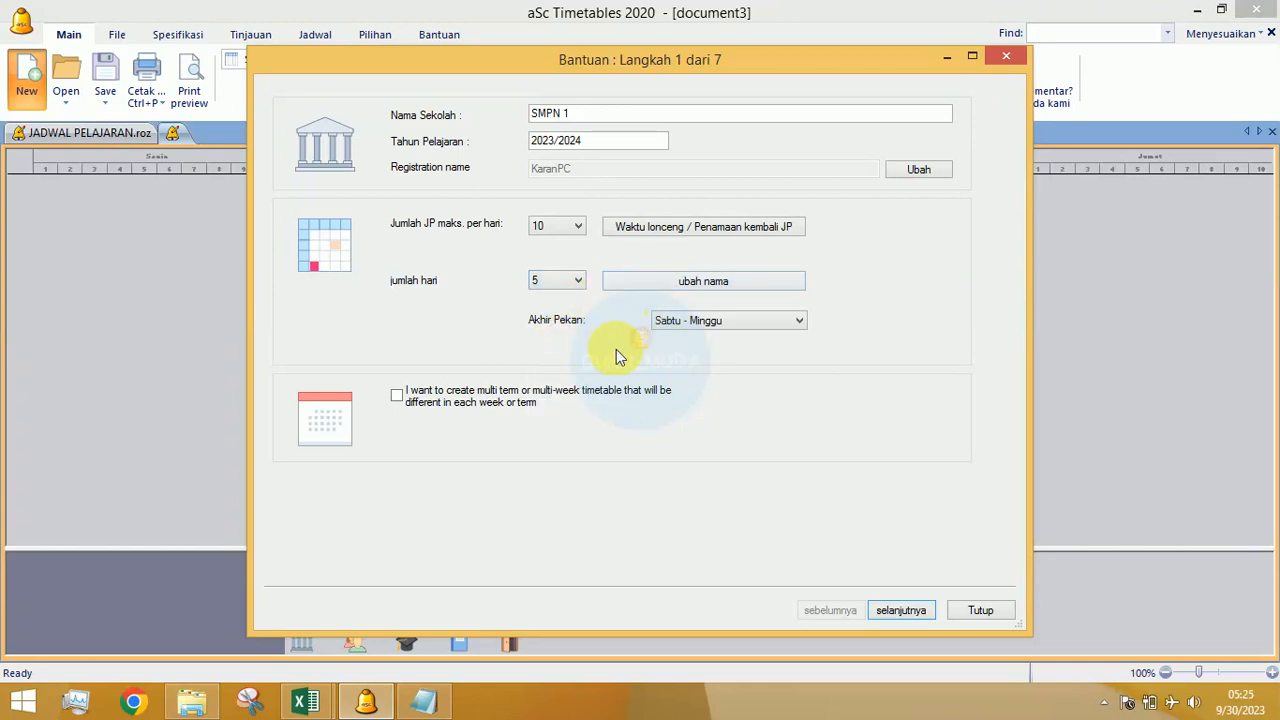
click(899, 606)
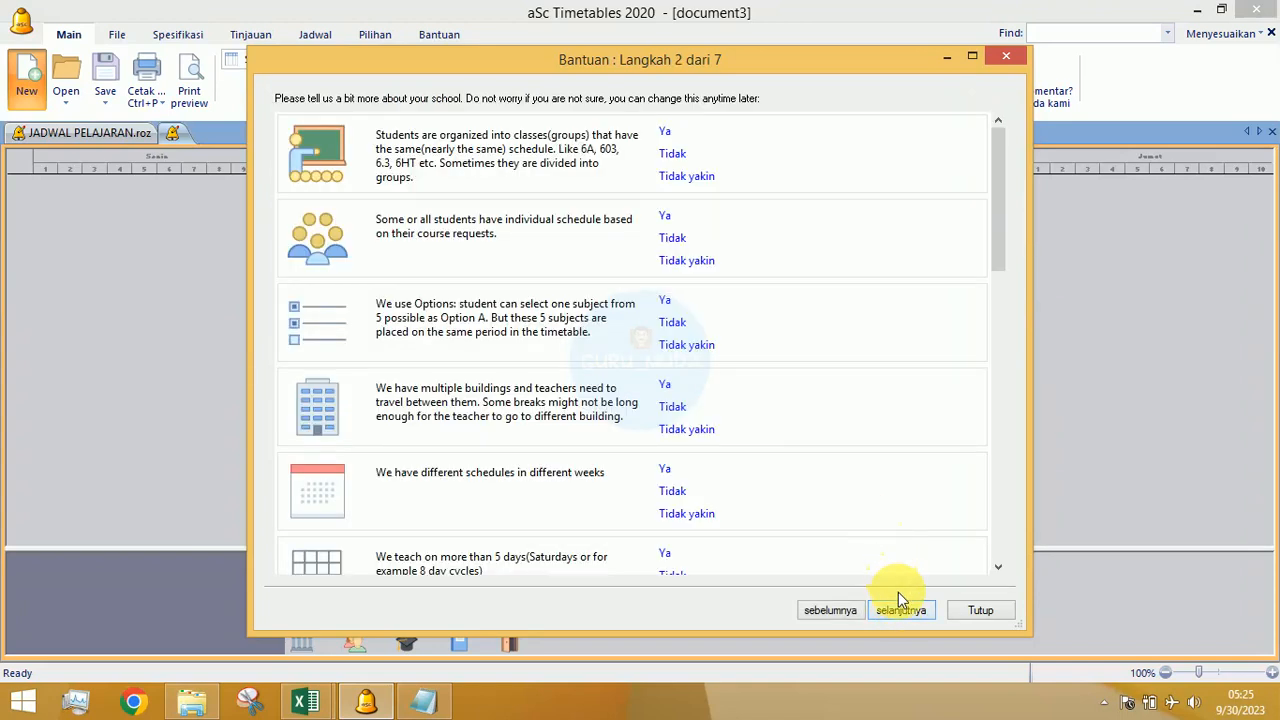
click(902, 610)
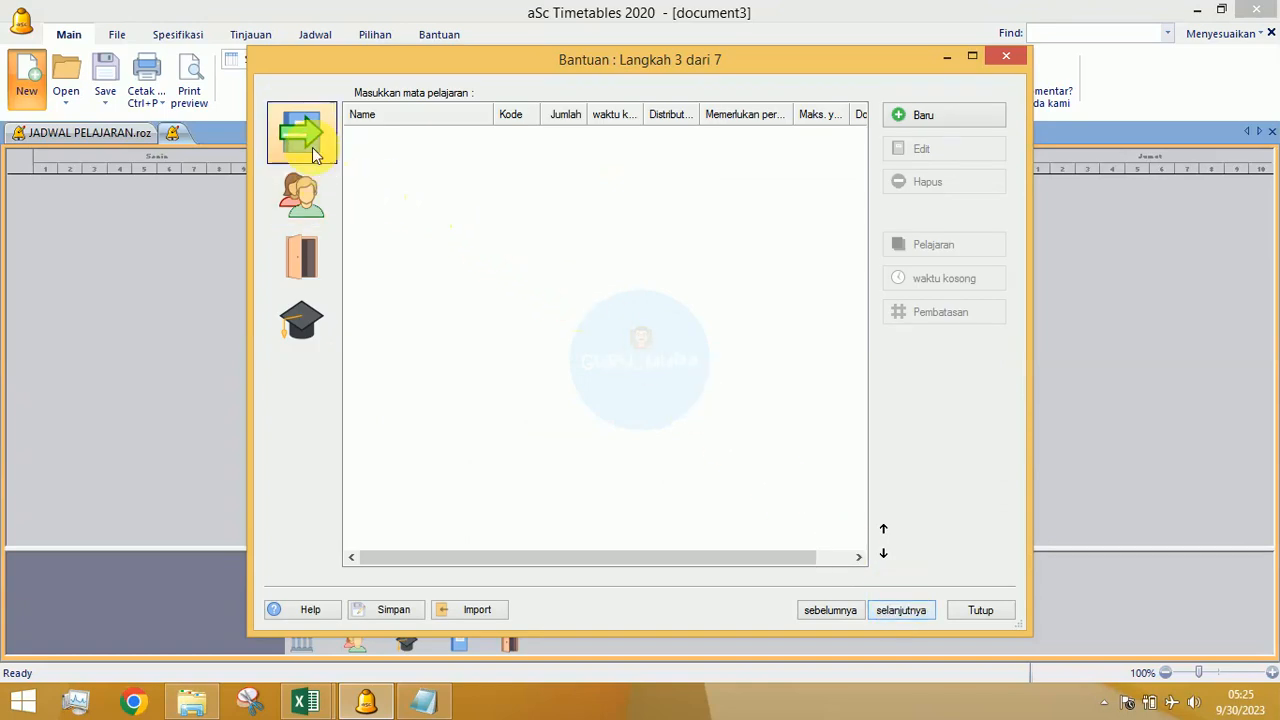
Step: Switch to Notepad and review the checklist items on basic schedule settings and the teacher, subject and class lists
click(424, 700)
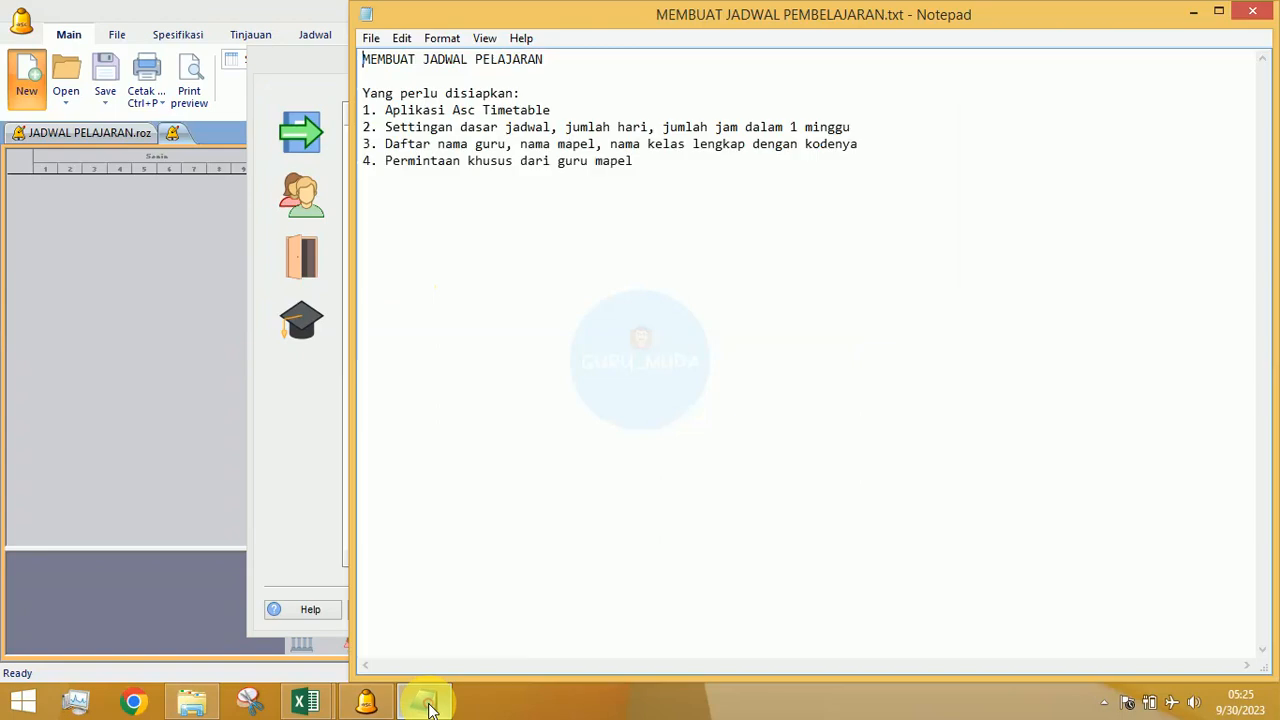
drag(385, 127, 856, 127)
click(856, 127)
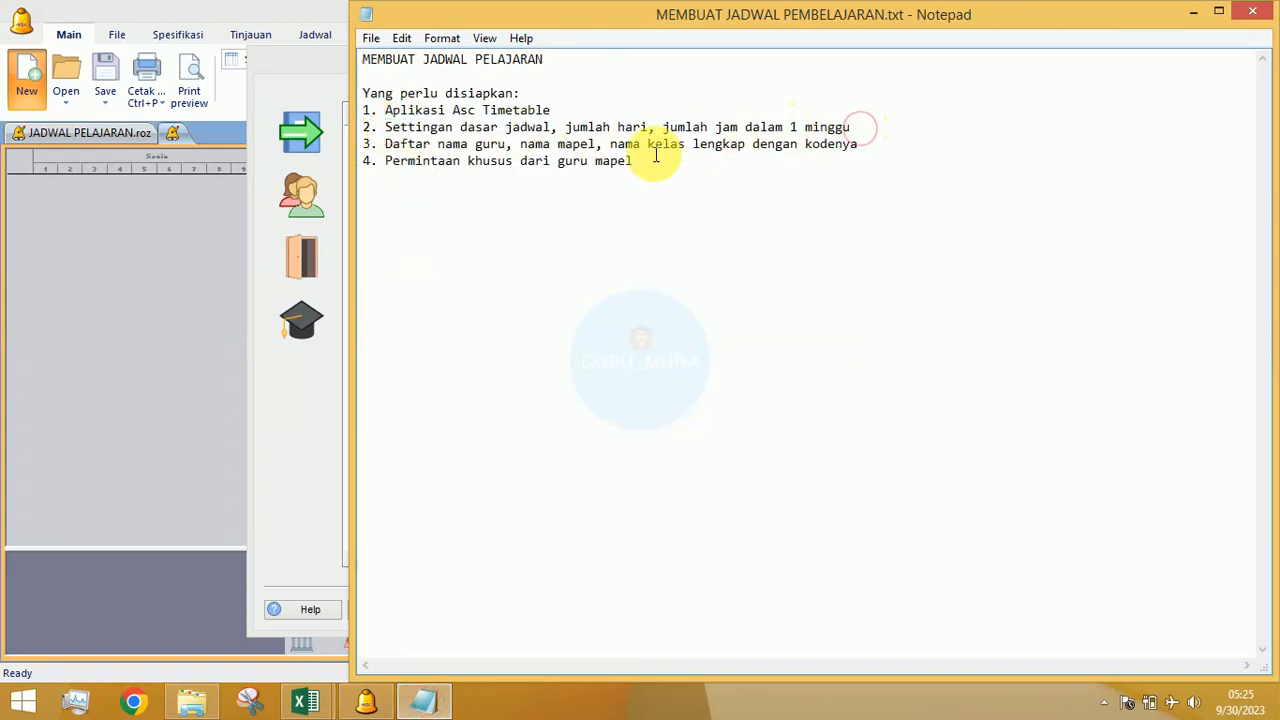
drag(387, 145, 539, 150)
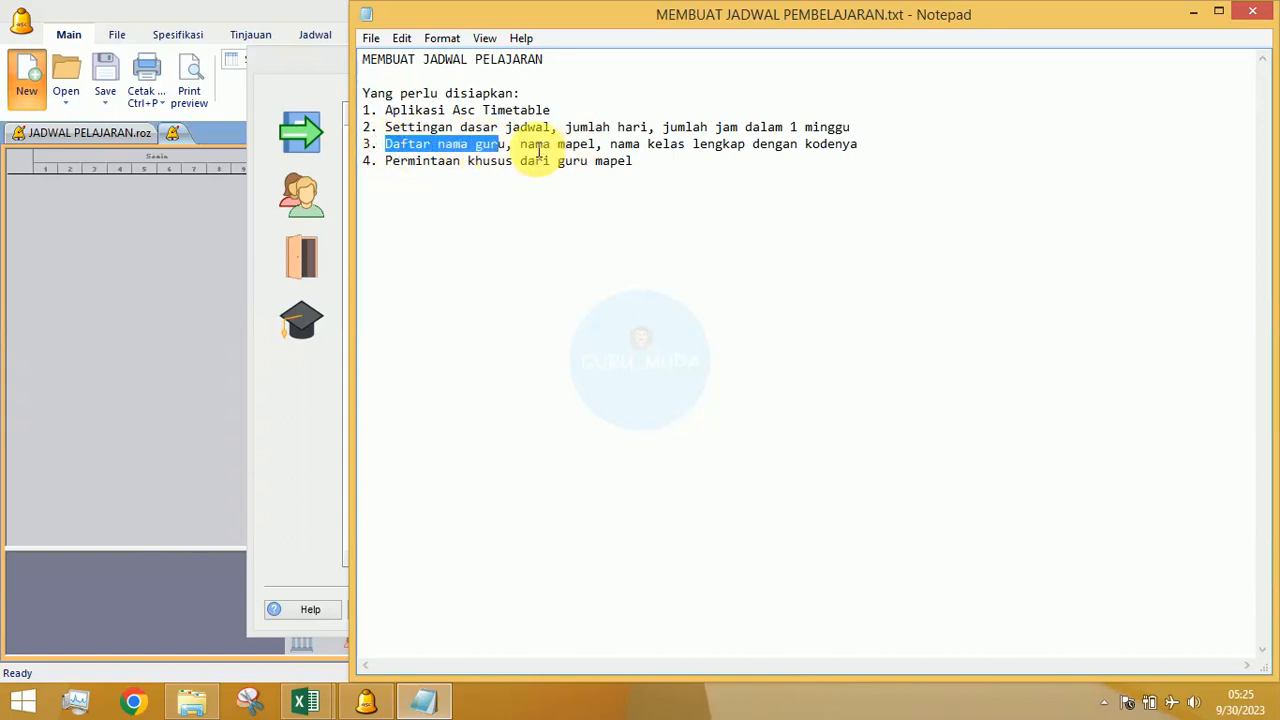
click(537, 146)
click(677, 143)
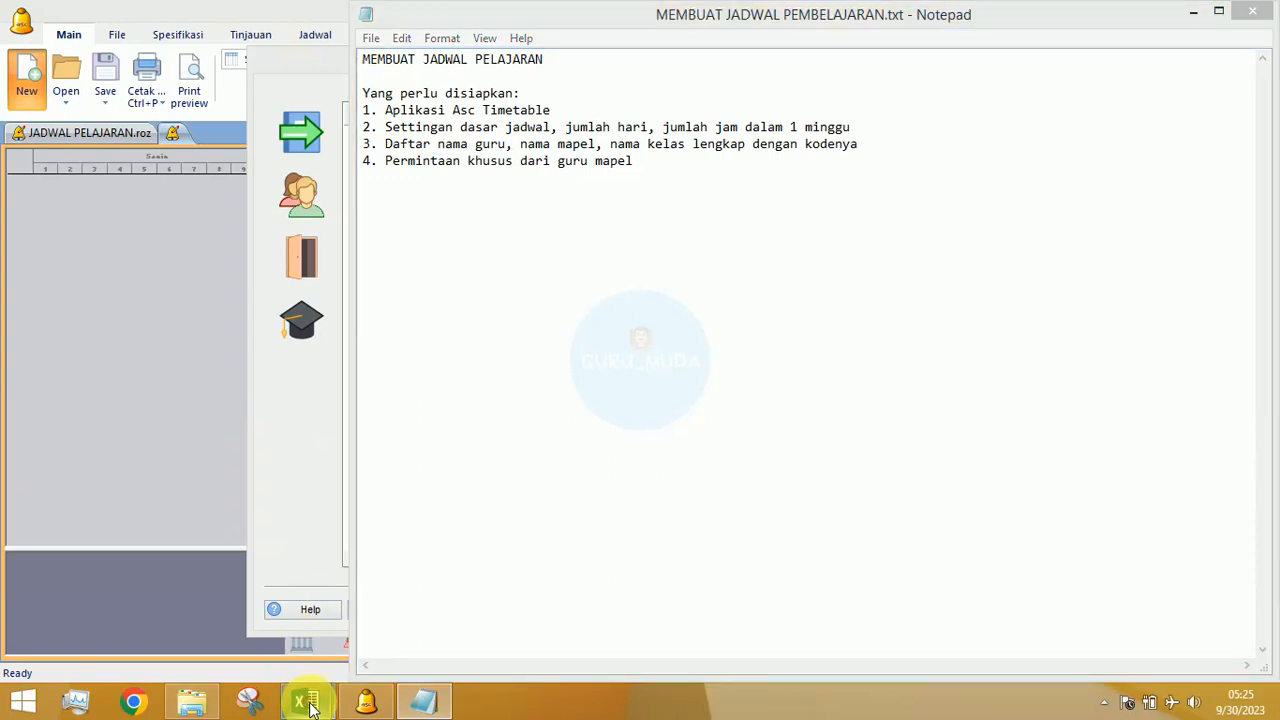
Step: Switch to the Excel workbook DAFTAR GURU,KELAS,MAPEL.xlsx and examine the subject, teacher and class lists with their codes
mouse_move(313, 708)
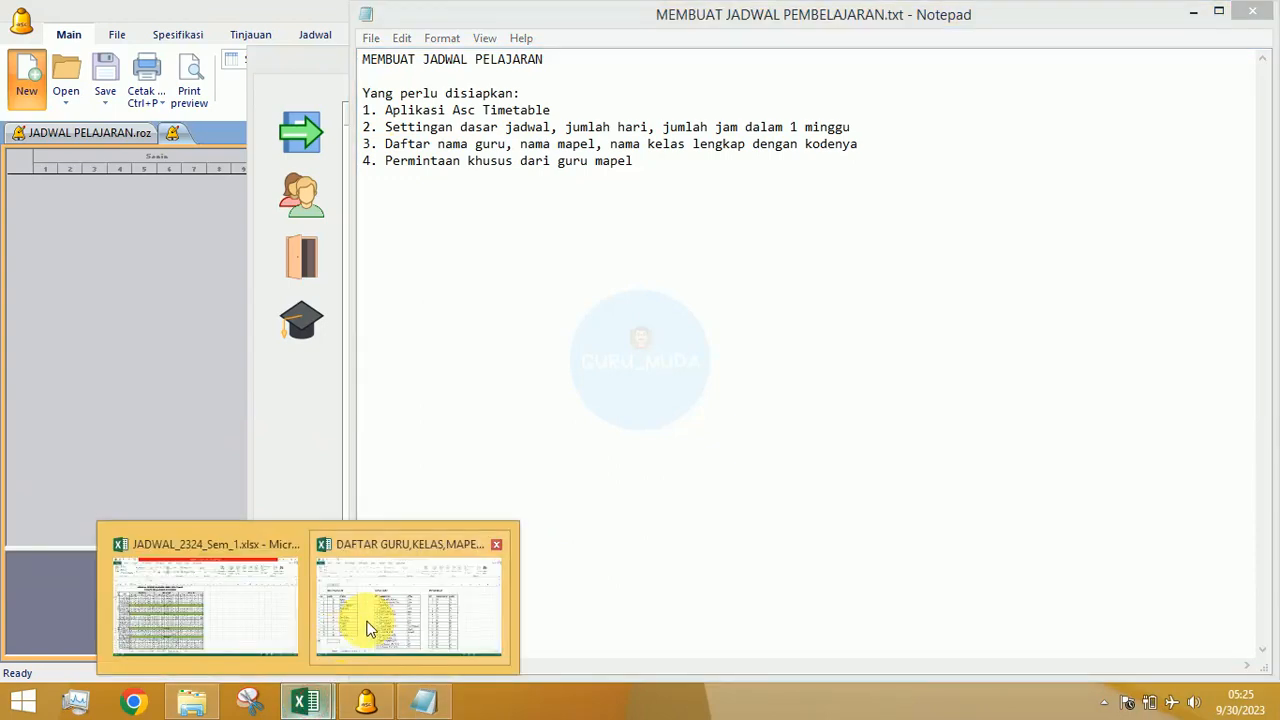
click(369, 617)
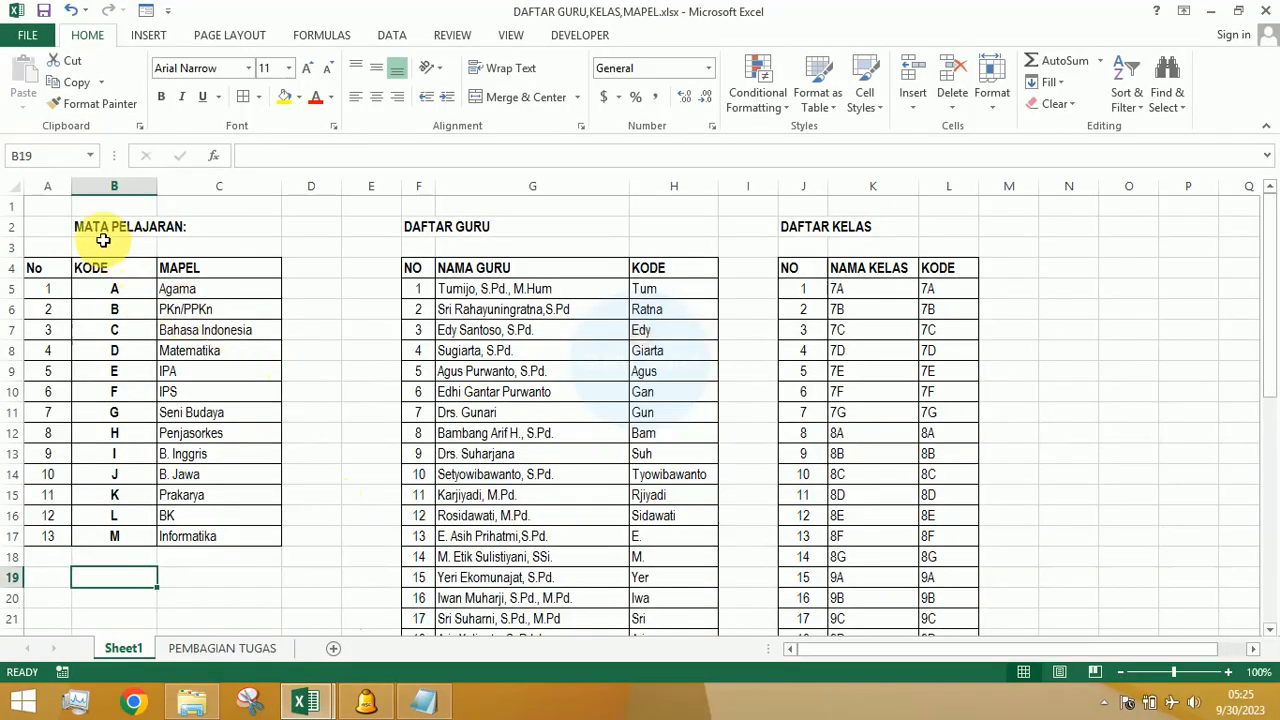
click(103, 245)
click(189, 285)
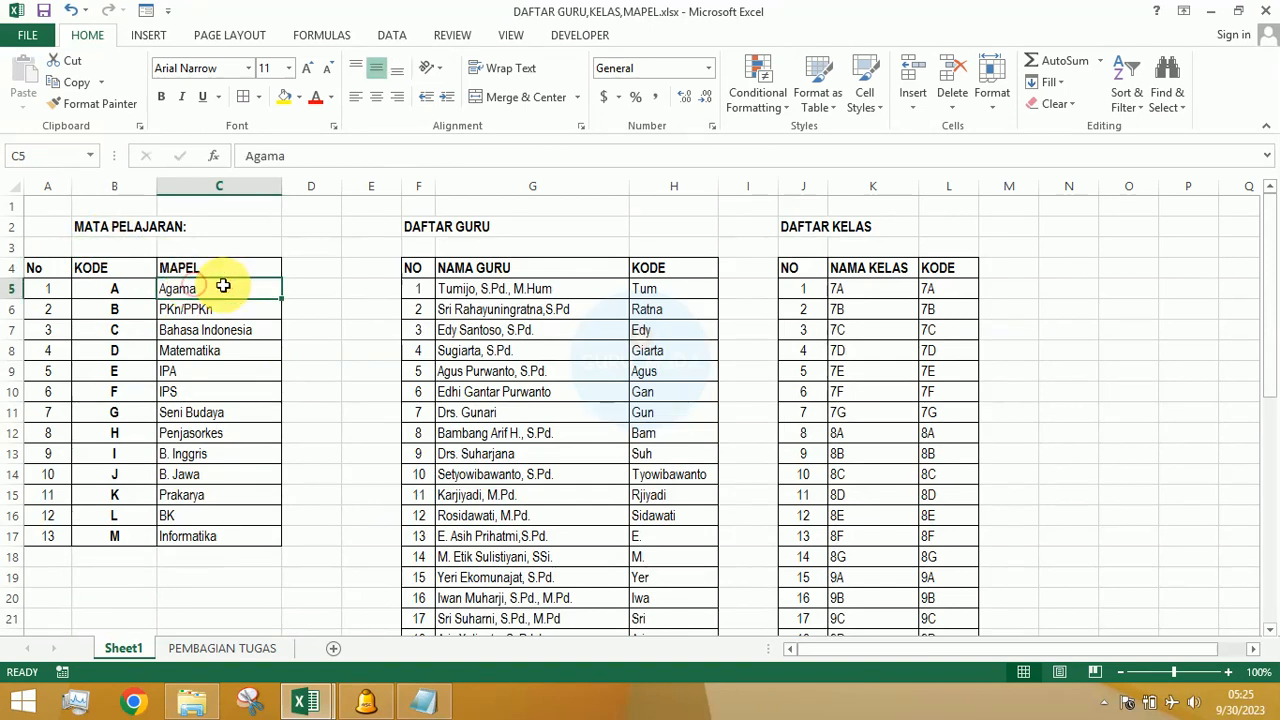
click(479, 287)
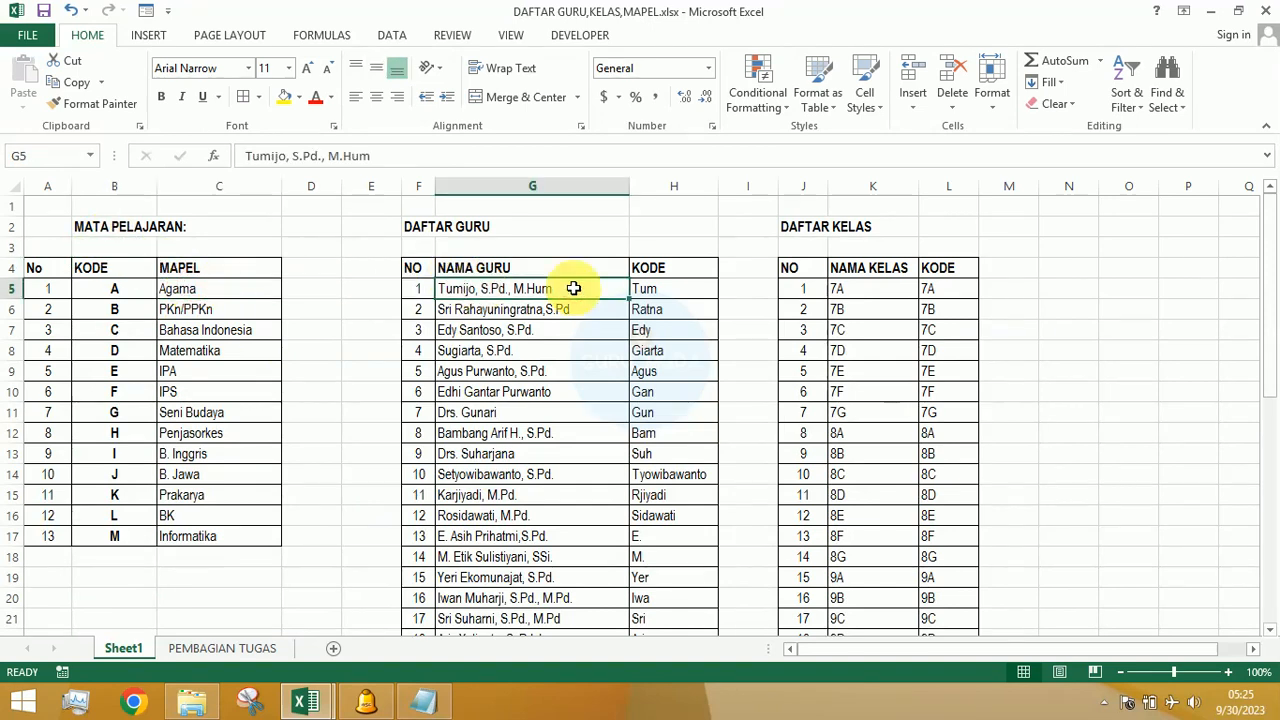
click(660, 289)
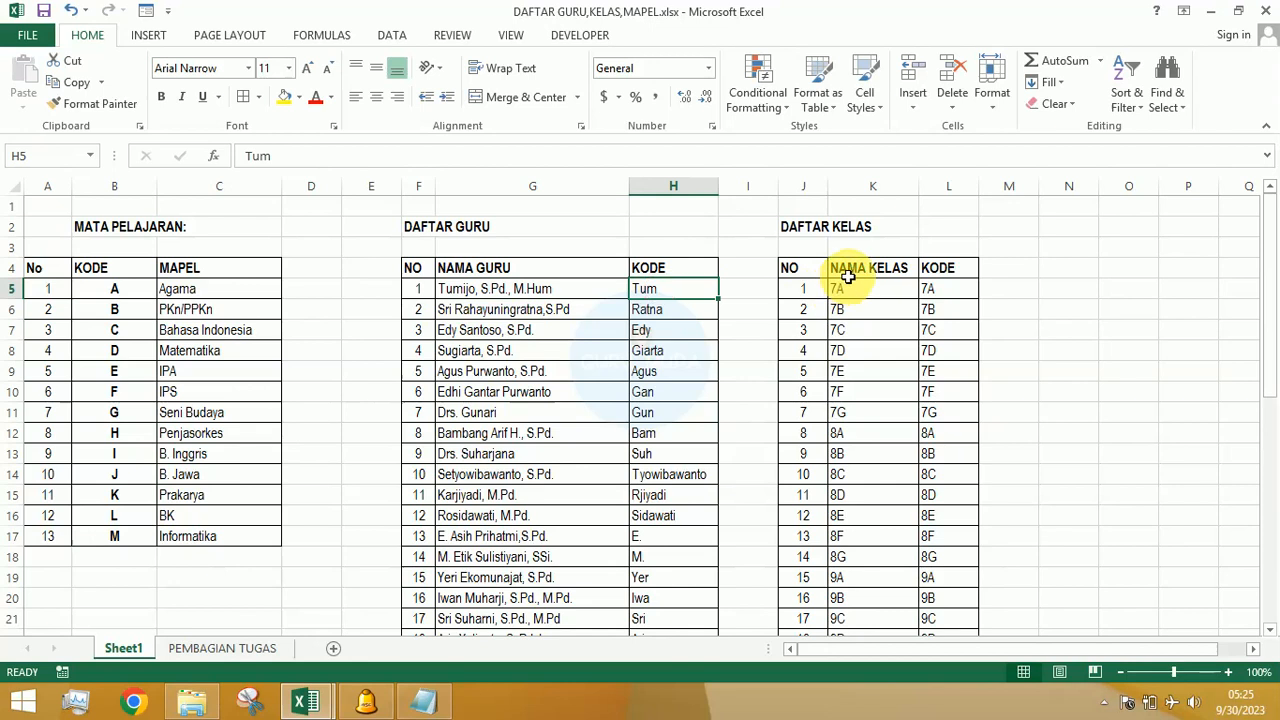
scroll(866, 335, down, 1)
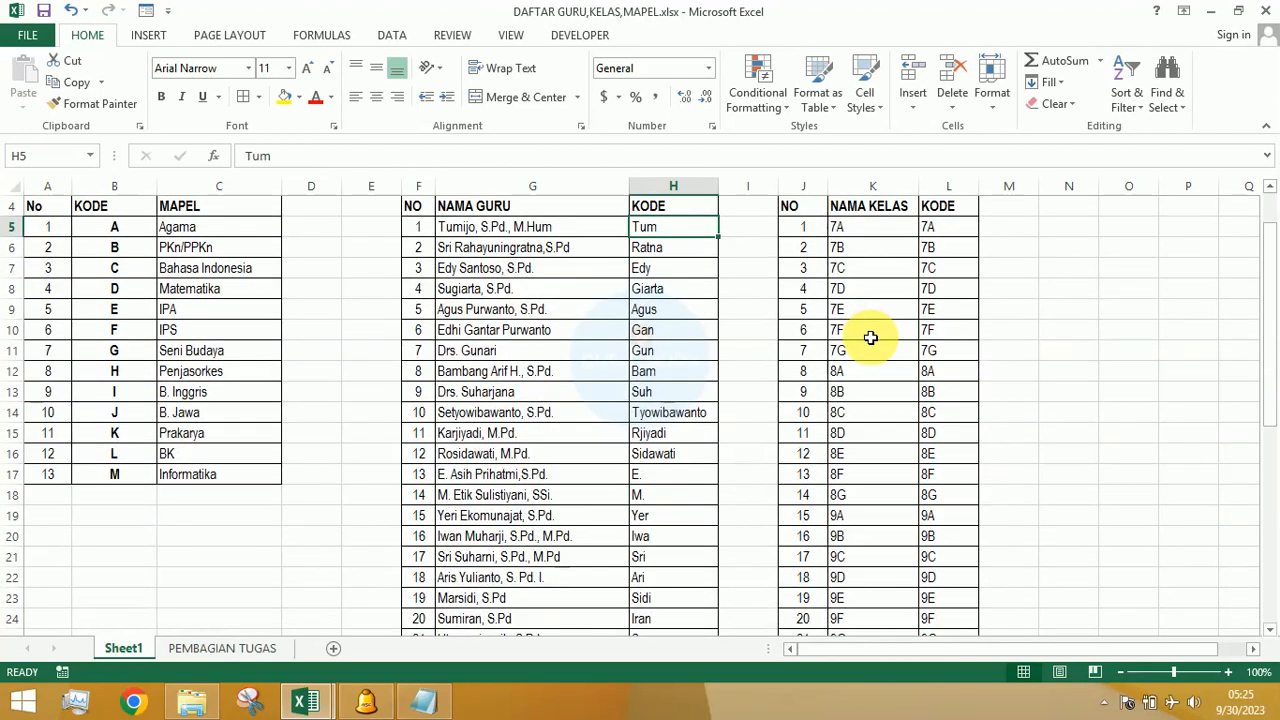
scroll(866, 335, up, 1)
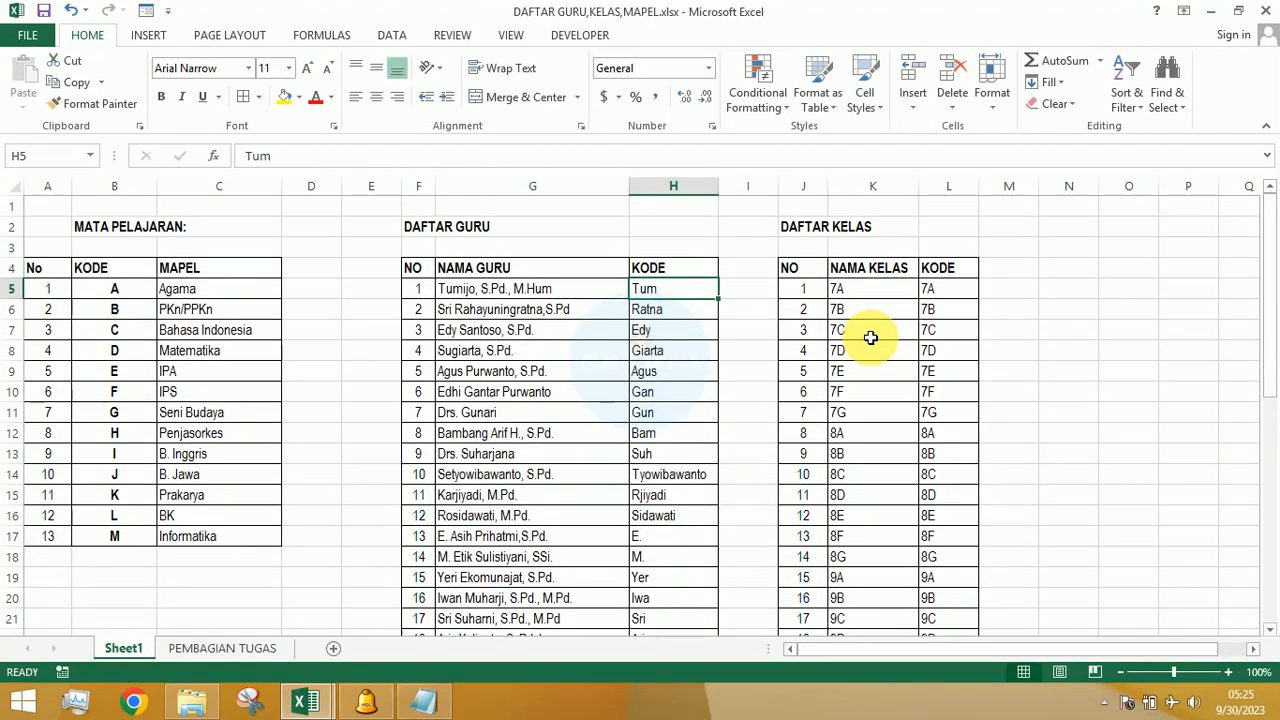
Step: Copy the subject codes and names in B5:C17 of the DAFTAR GURU,KELAS,MAPEL.xlsx workbook
click(375, 703)
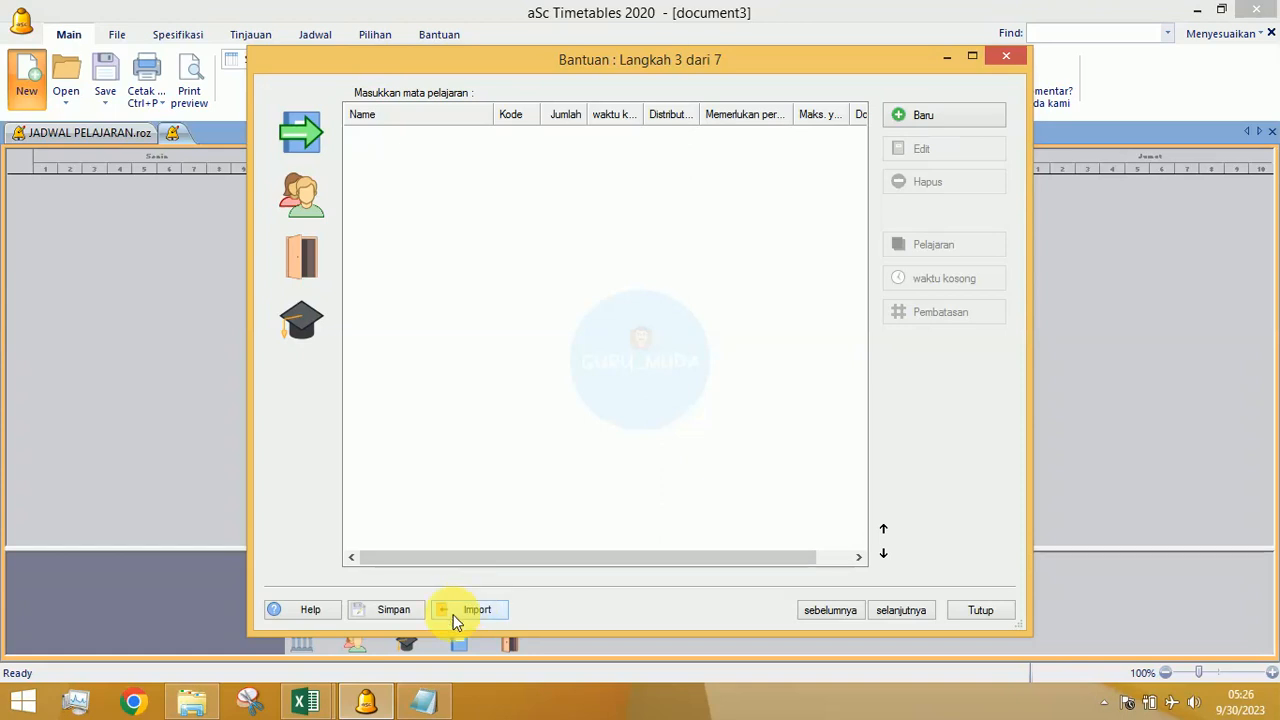
click(313, 704)
click(318, 706)
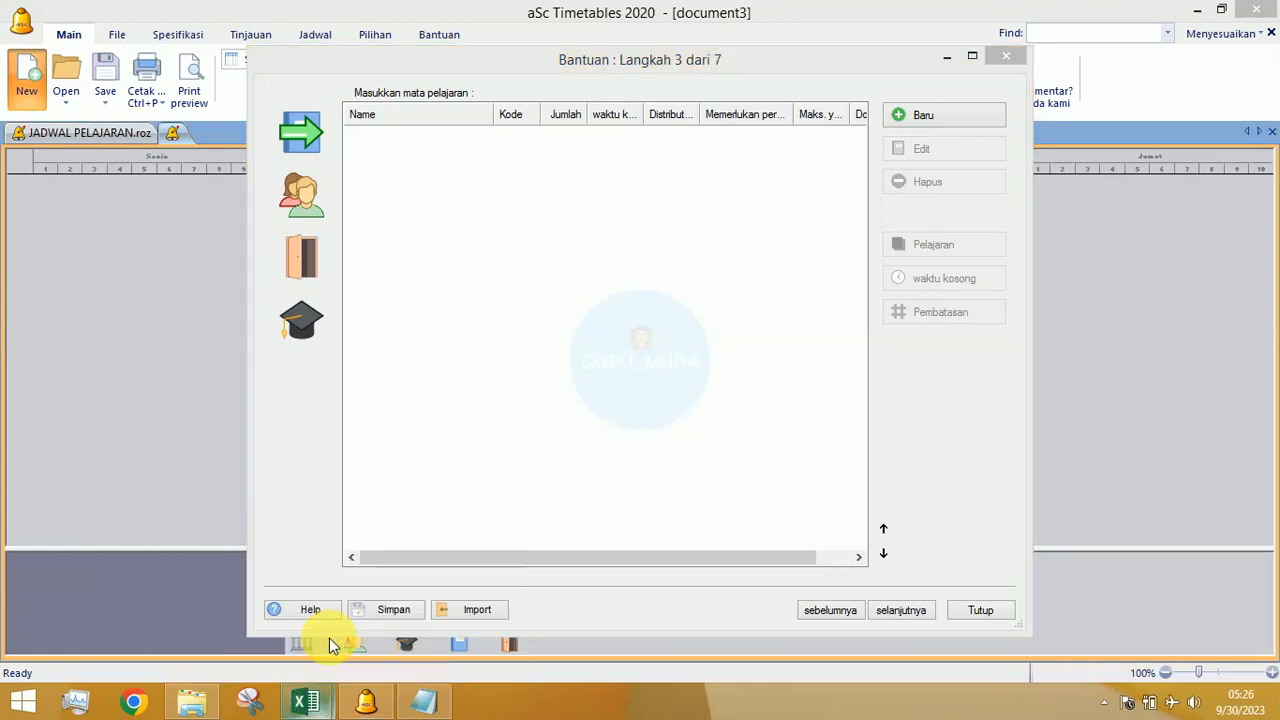
click(311, 706)
click(404, 614)
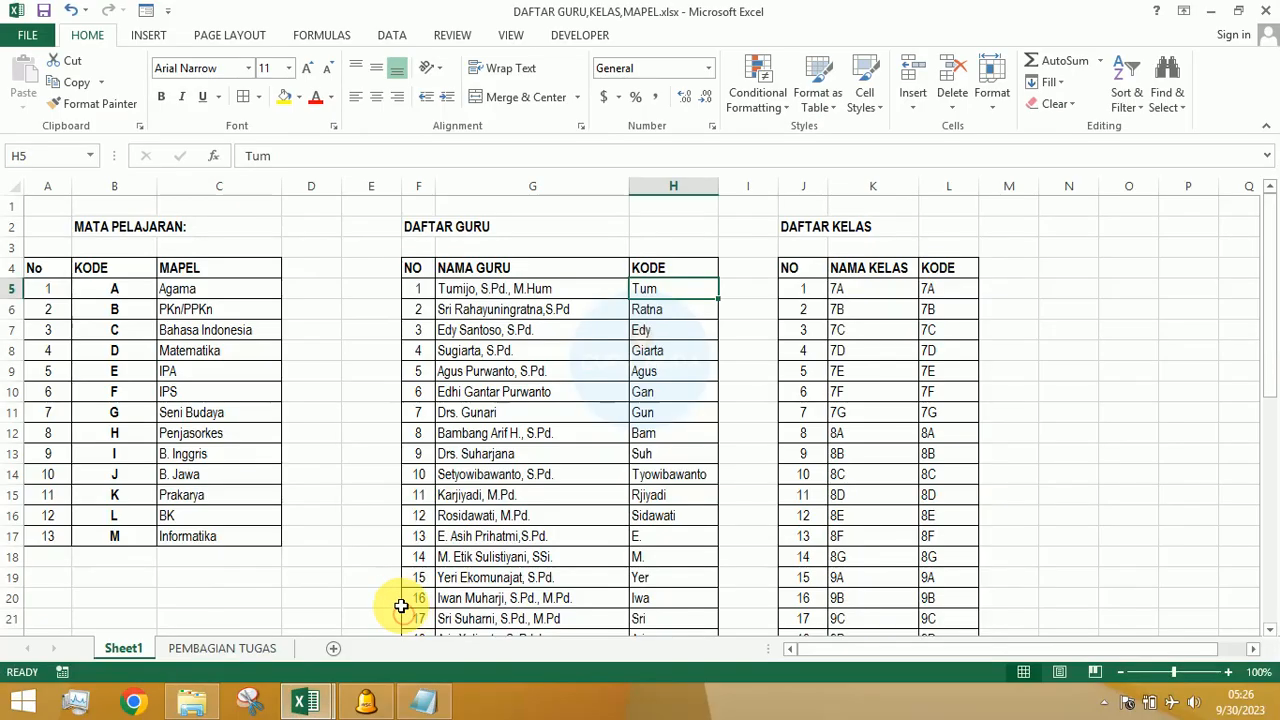
click(113, 291)
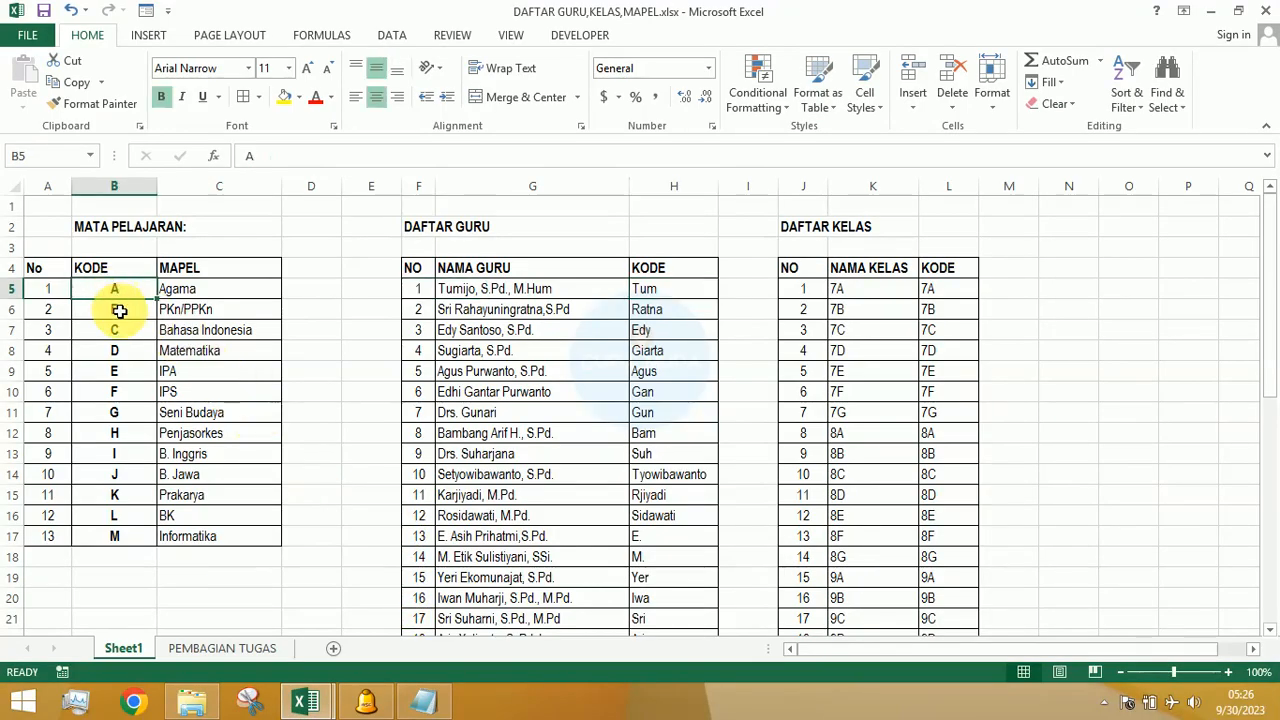
key(shift+Right)
key(shift+Down)
key(shift+Down)
key(shift+Down)
key(shift+Down)
key(shift+Down)
key(shift+Down)
key(shift+Down)
key(shift+Down)
key(shift+Down)
key(shift+Down)
key(shift+Down)
key(shift+Down)
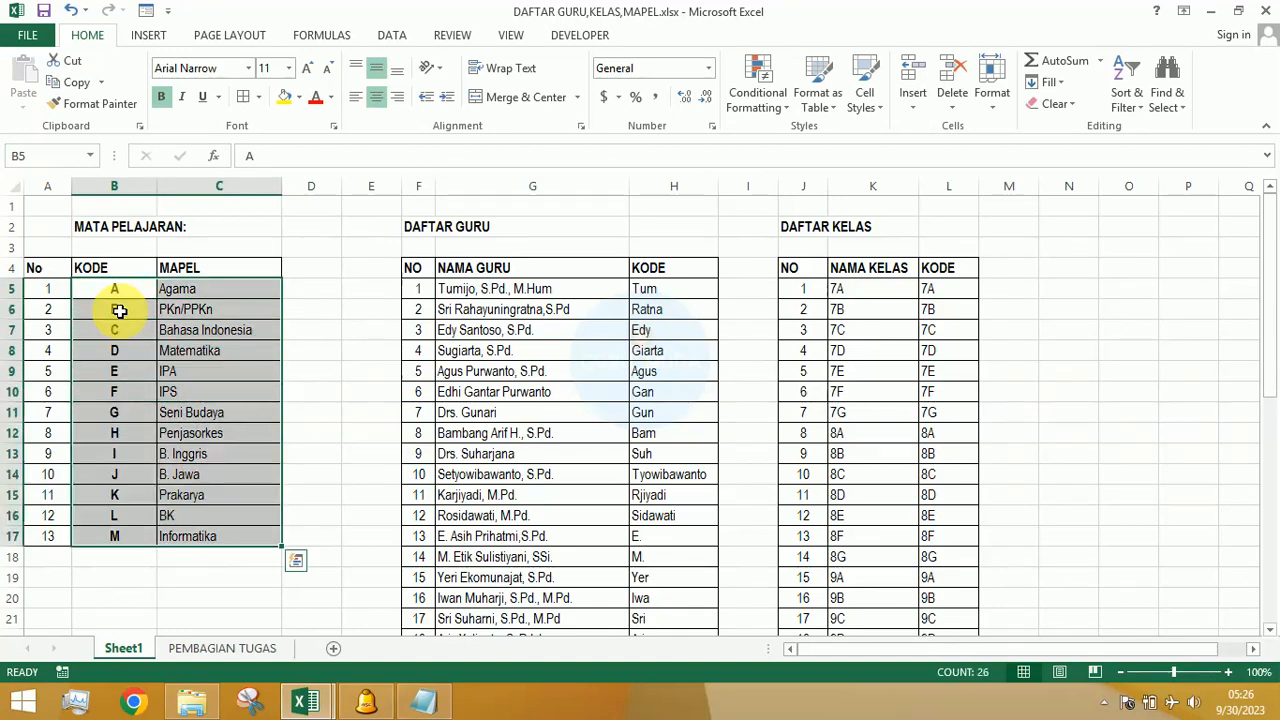
key(ctrl+c)
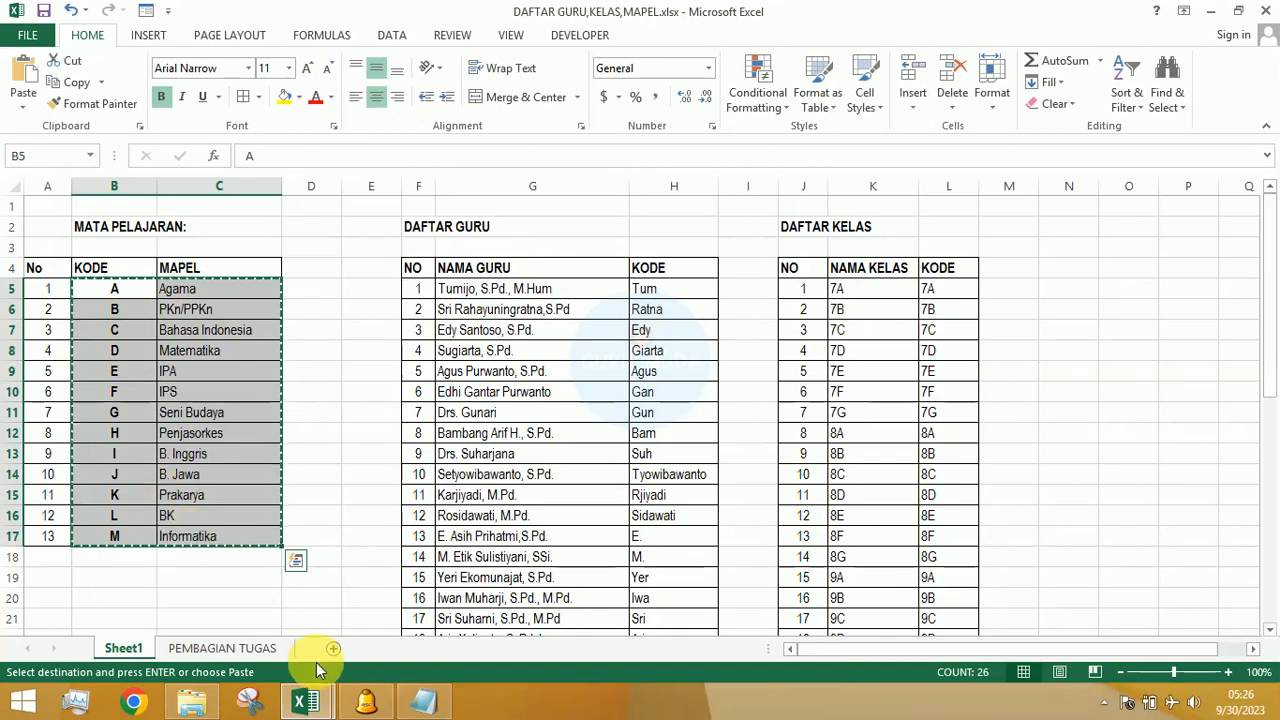
Step: Import the copied list into aSc Timetables as subjects, with the first column as Kode and the second as Nama
click(360, 704)
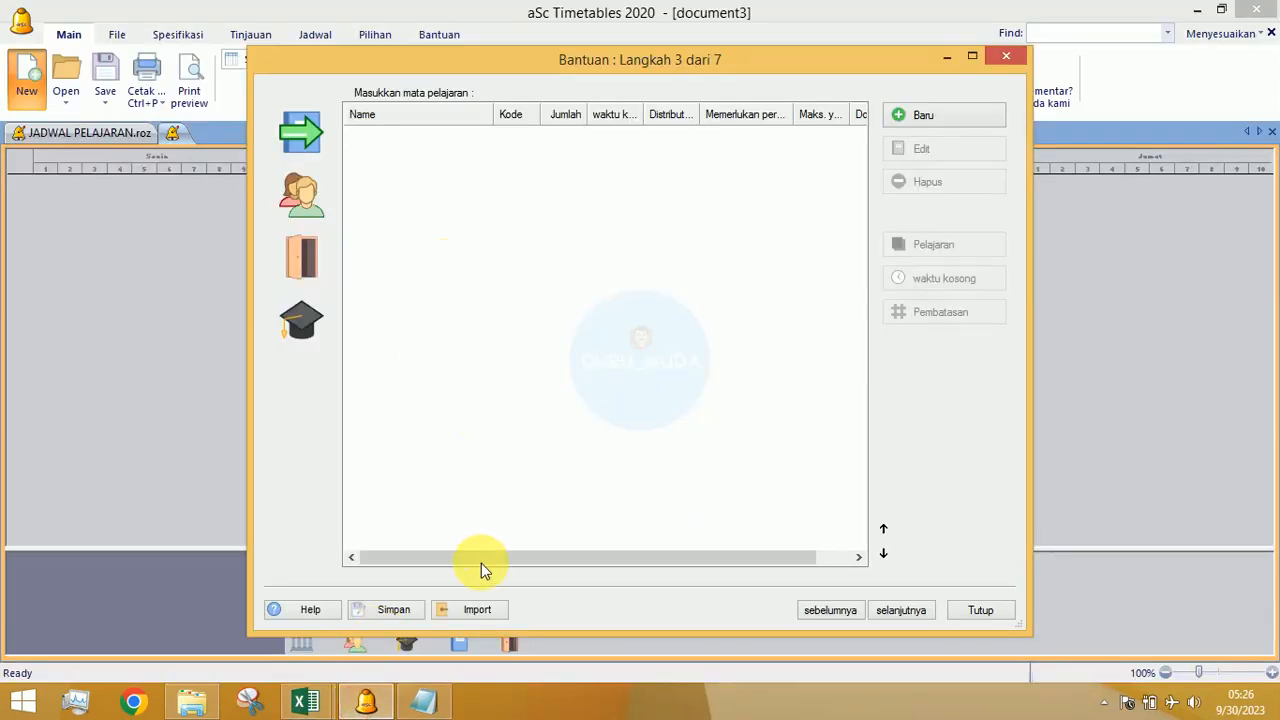
click(474, 610)
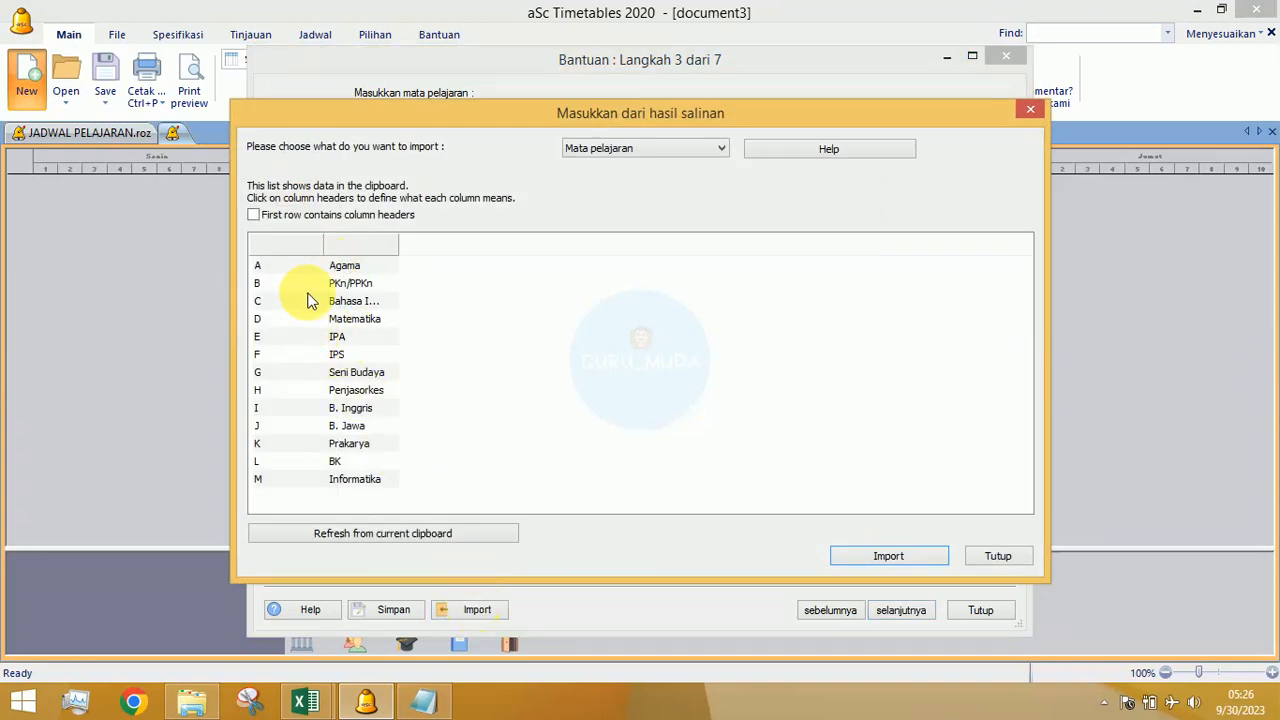
click(280, 248)
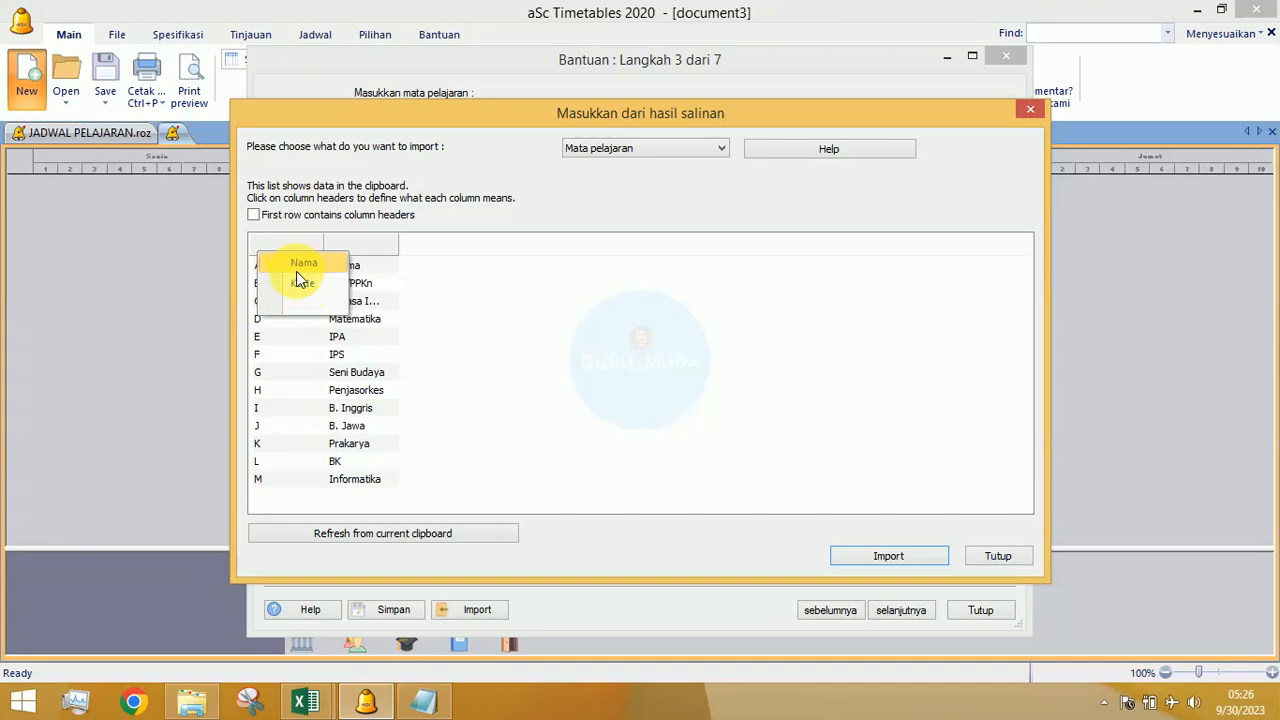
click(300, 282)
click(345, 246)
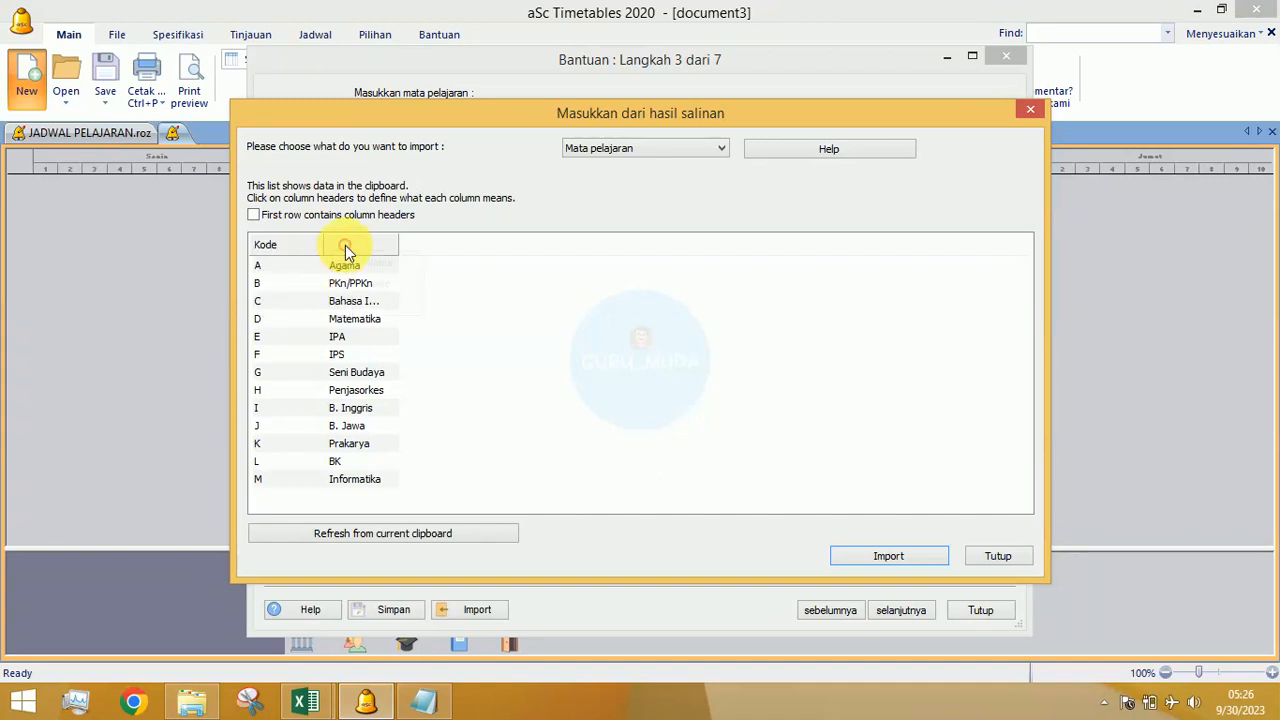
click(362, 260)
click(877, 556)
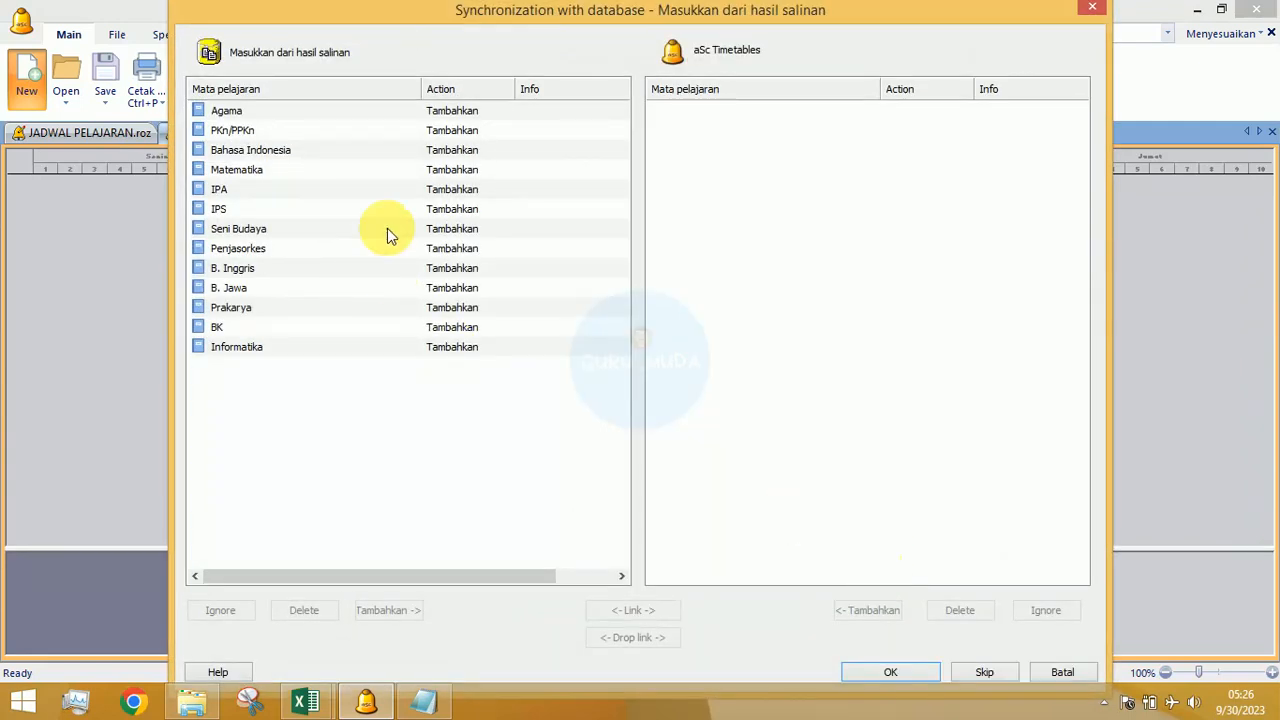
click(897, 665)
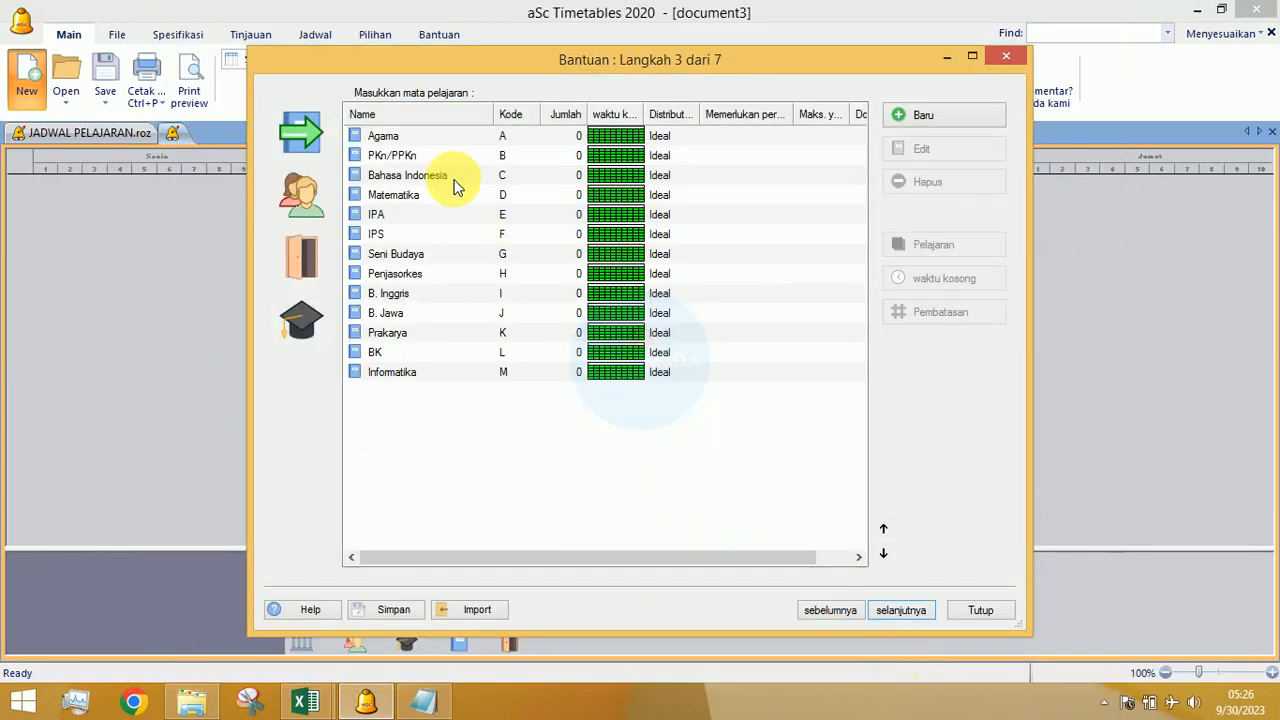
Step: Open the form for adding a single subject, cancel it, and advance the wizard to class entry
click(919, 115)
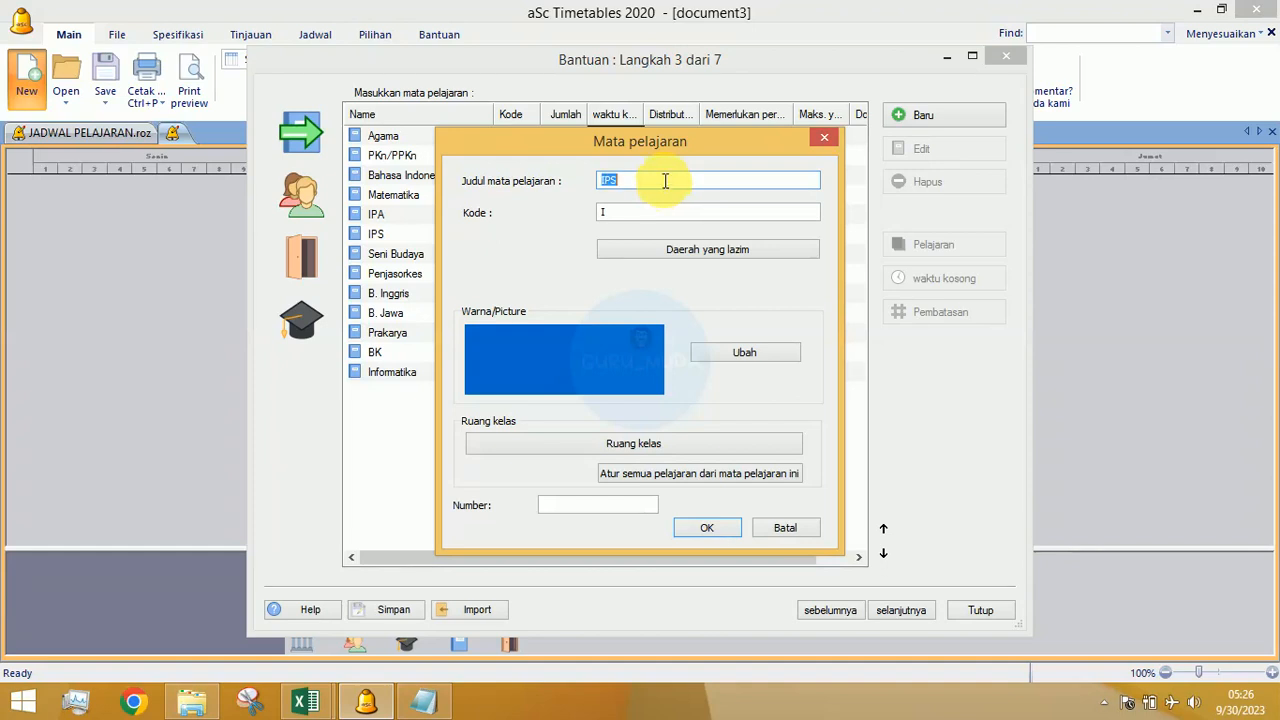
click(829, 136)
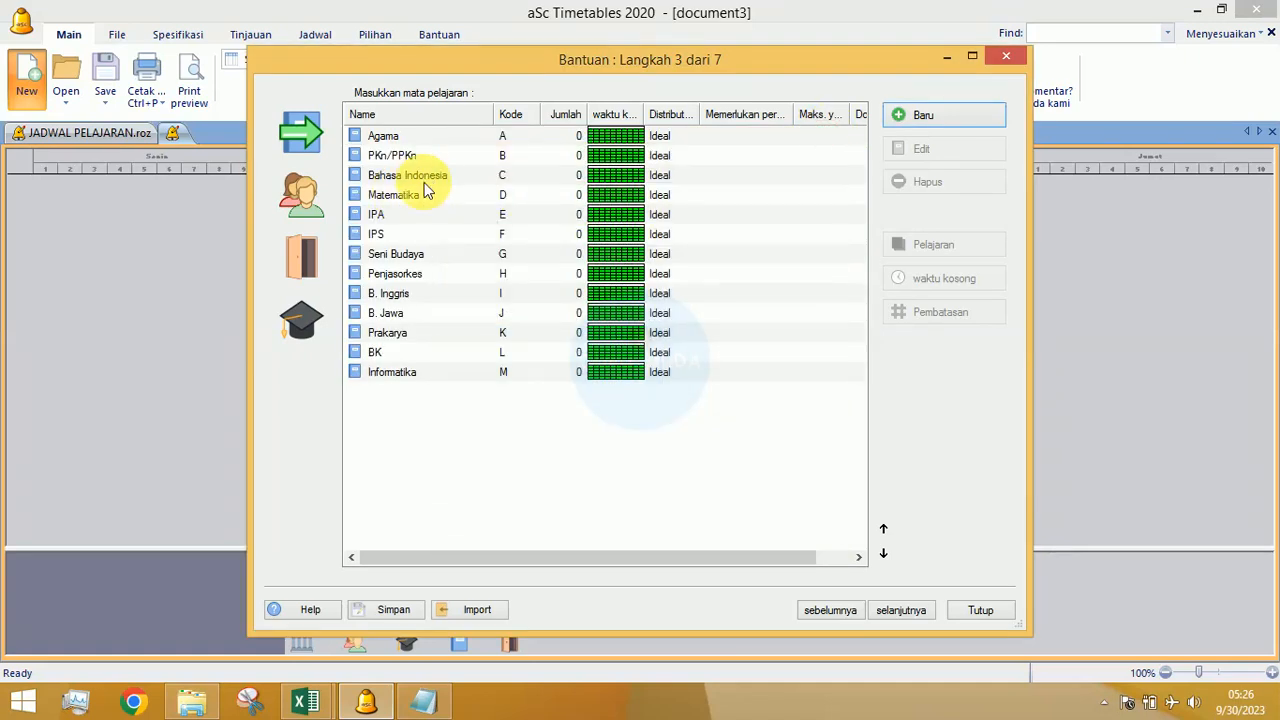
click(899, 610)
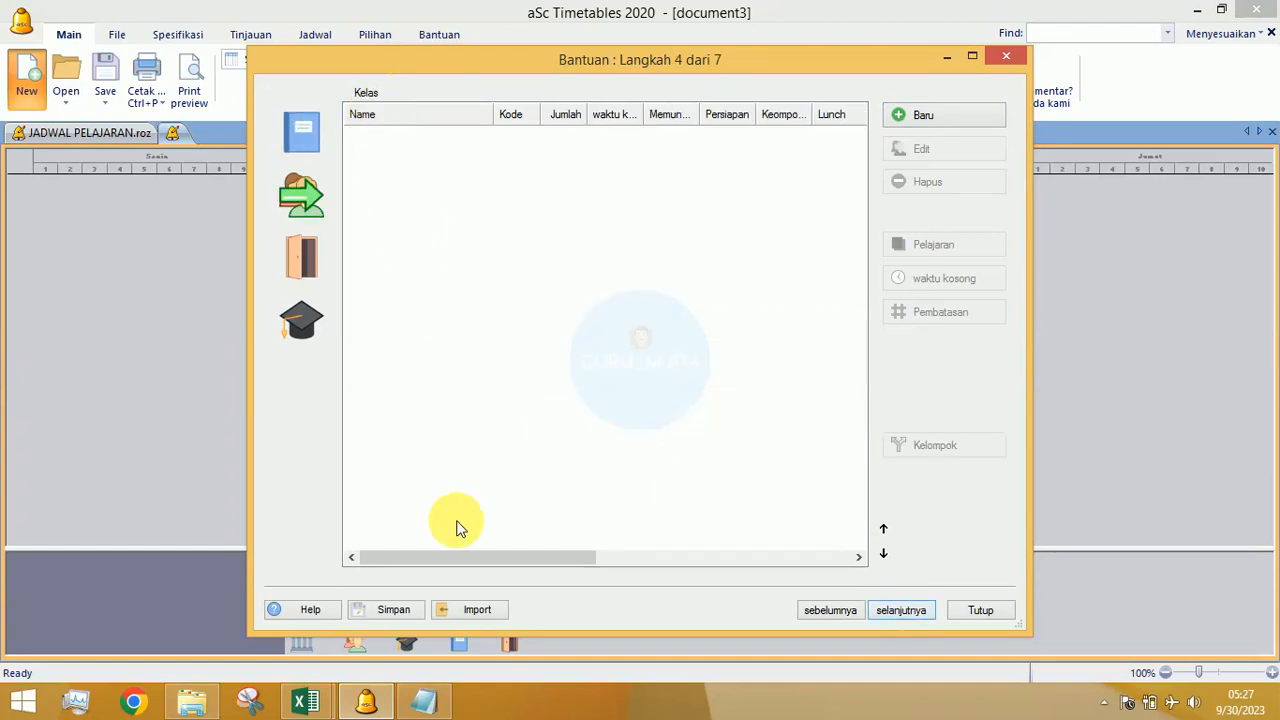
Step: Switch to the Excel workbook DAFTAR GURU,KELAS,MAPEL.xlsx and copy the class names and codes in K5:L25
mouse_move(318, 708)
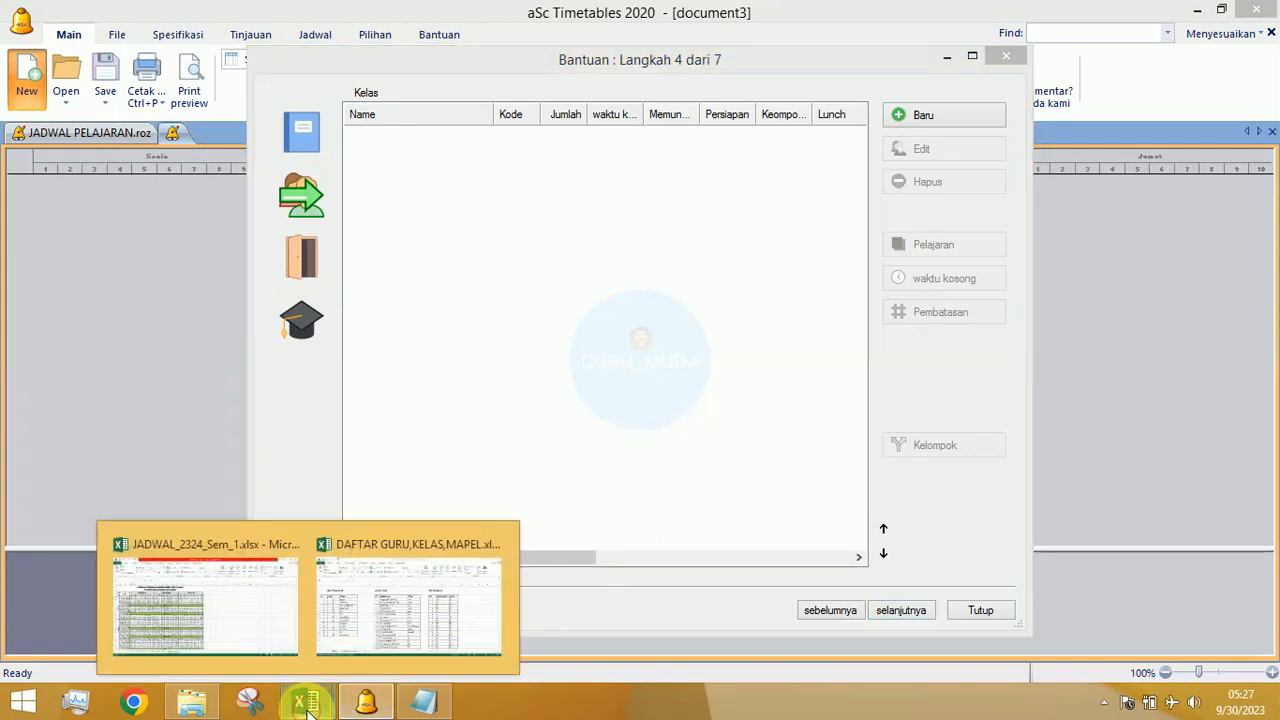
click(375, 601)
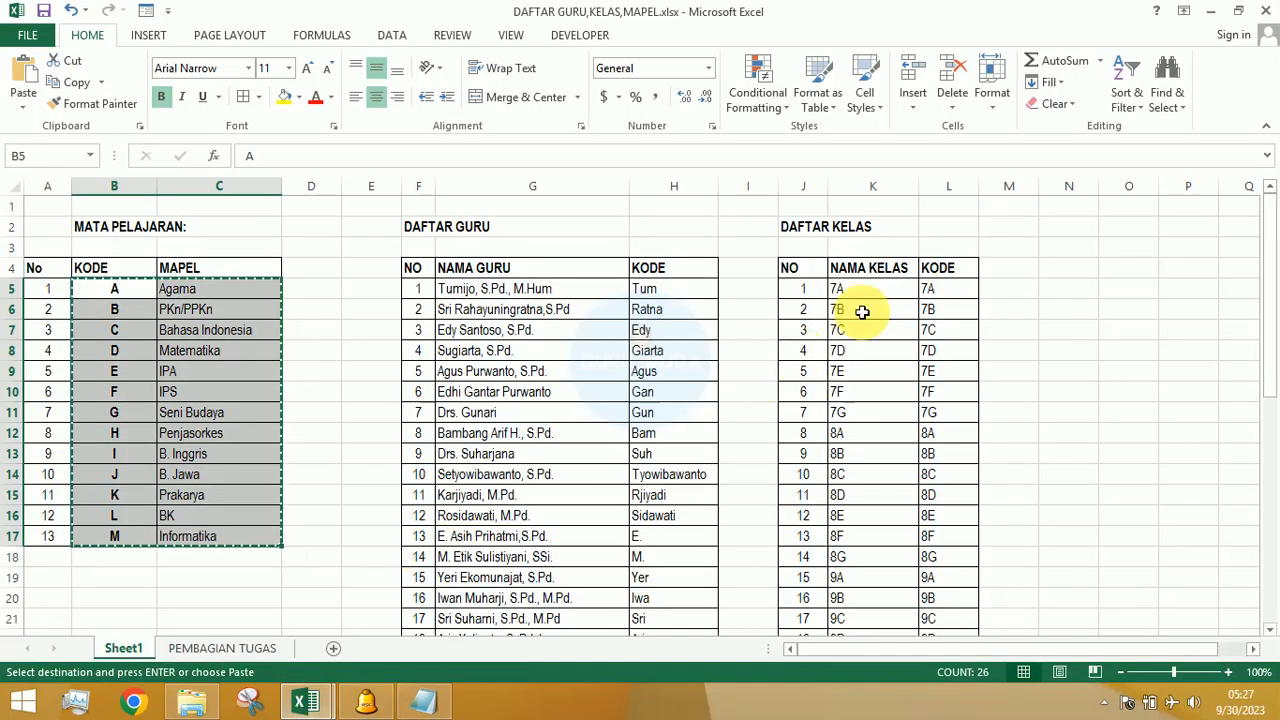
click(871, 290)
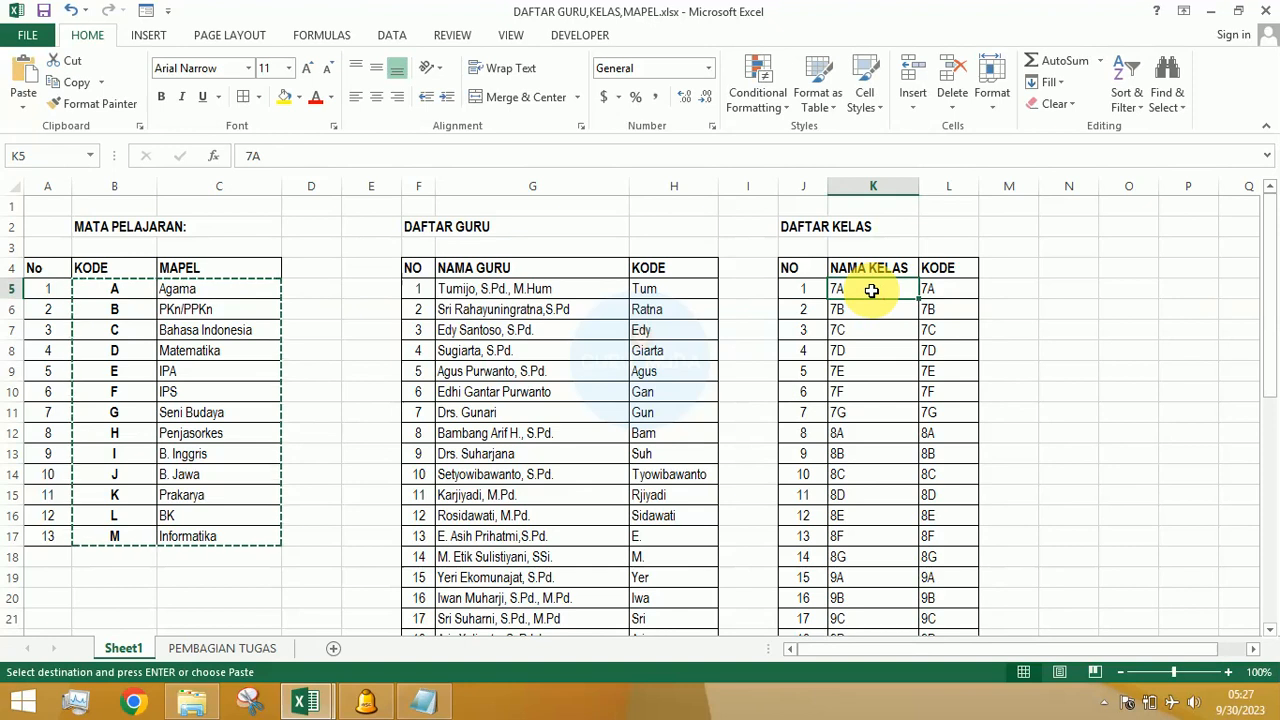
key(shift+Right)
key(ctrl+shift+Down)
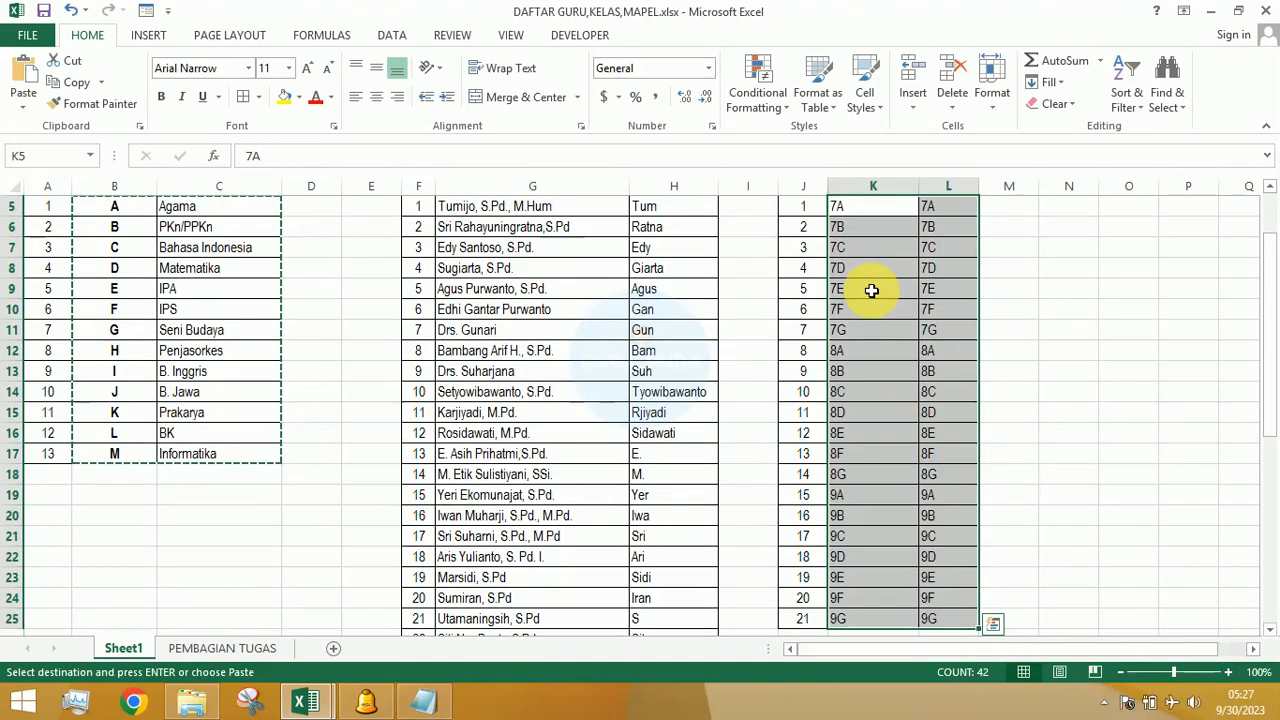
key(ctrl+c)
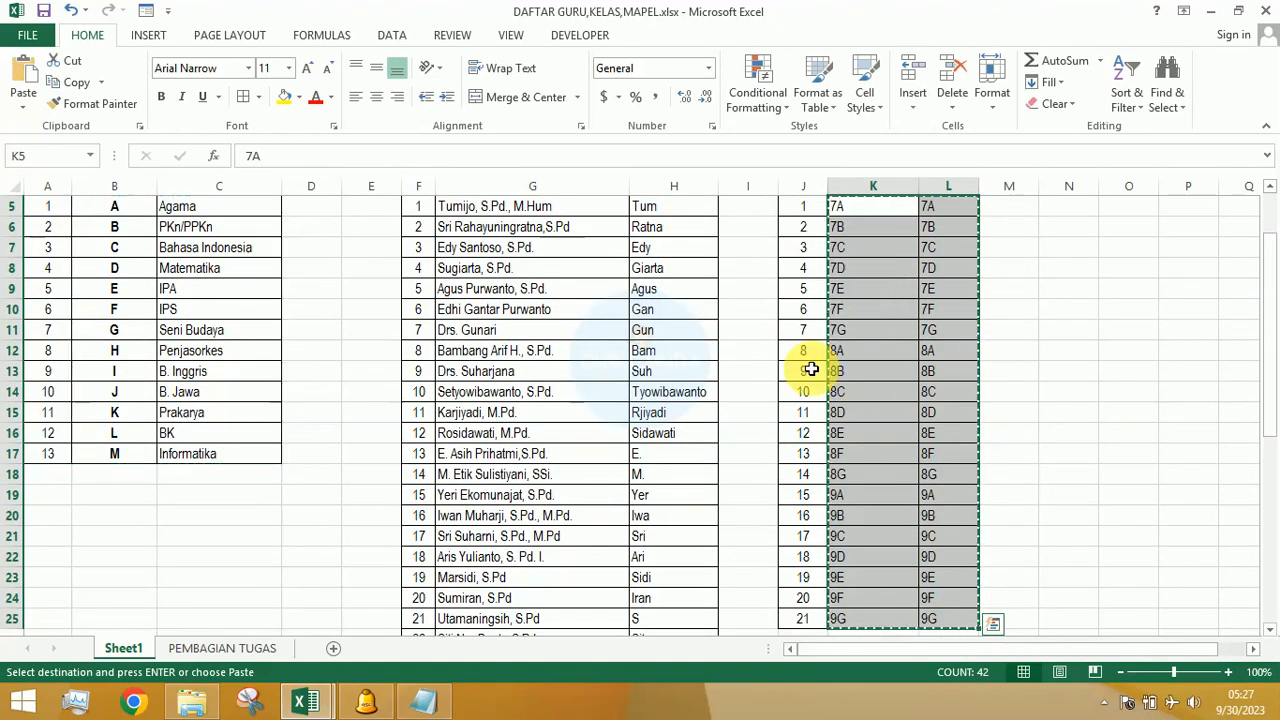
Step: Import the copied list into aSc Timetables as classes, with the first column as Nama and the second as Kode
click(418, 708)
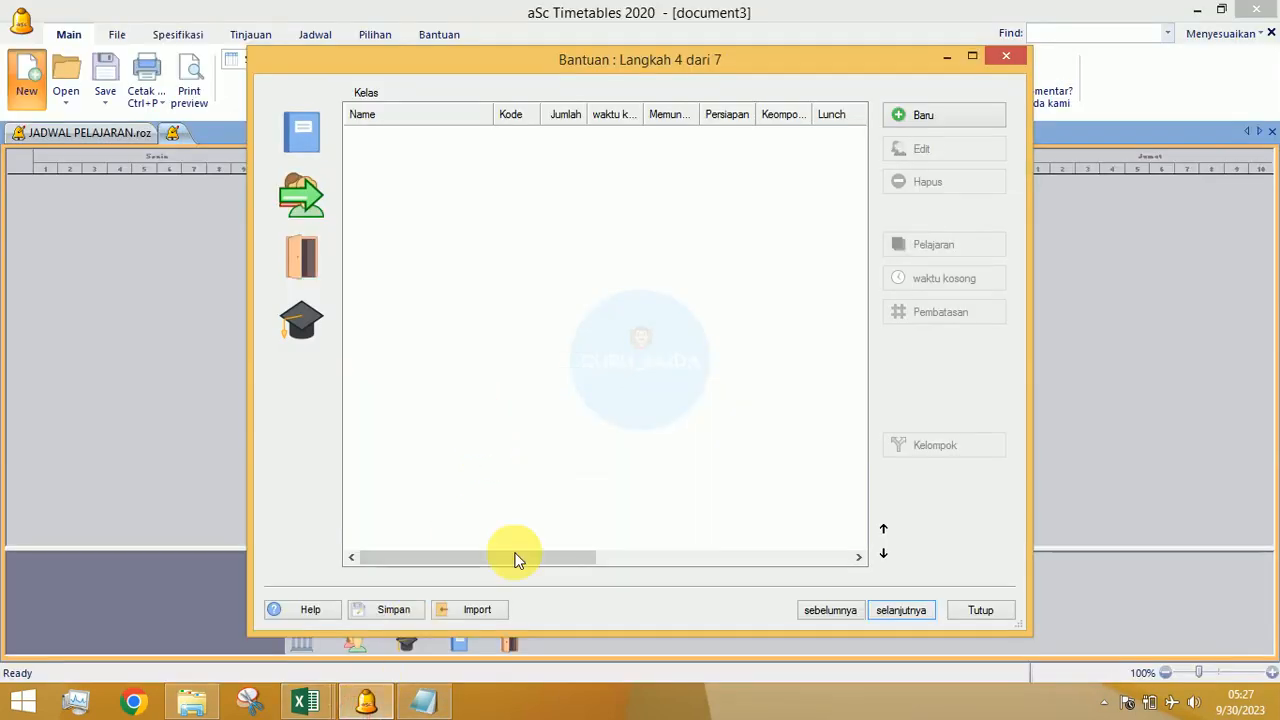
click(486, 614)
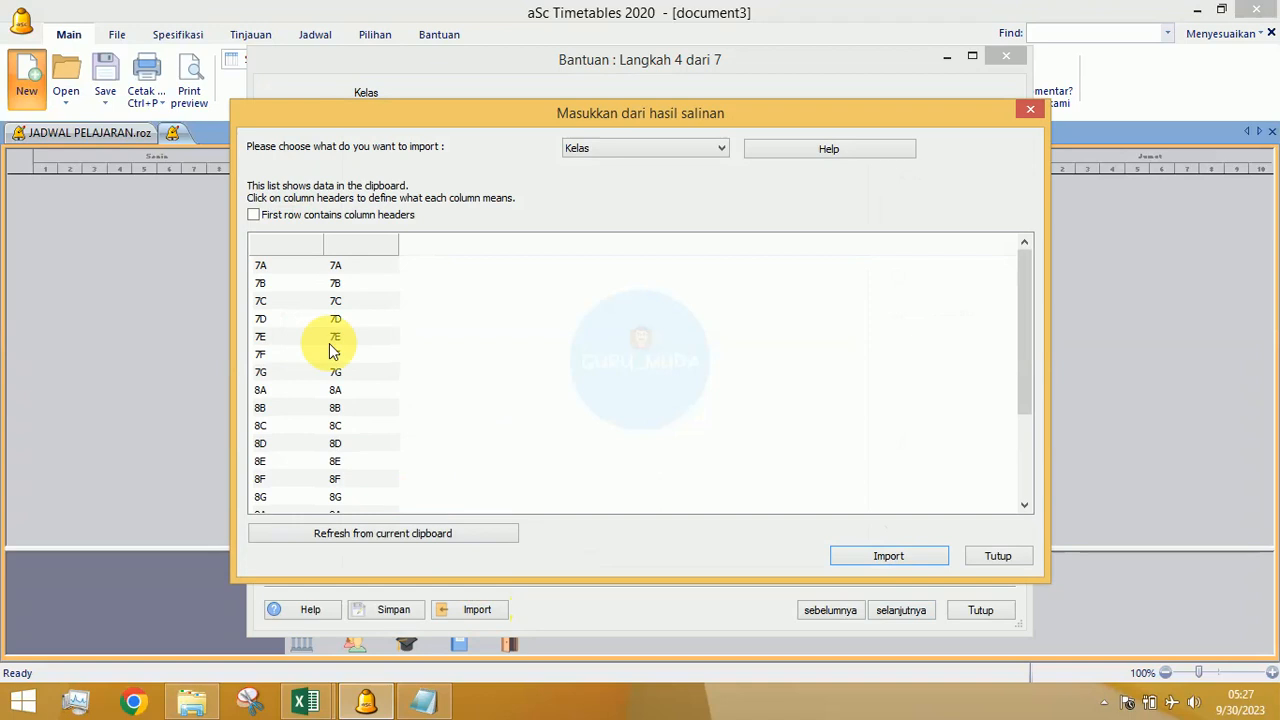
click(289, 250)
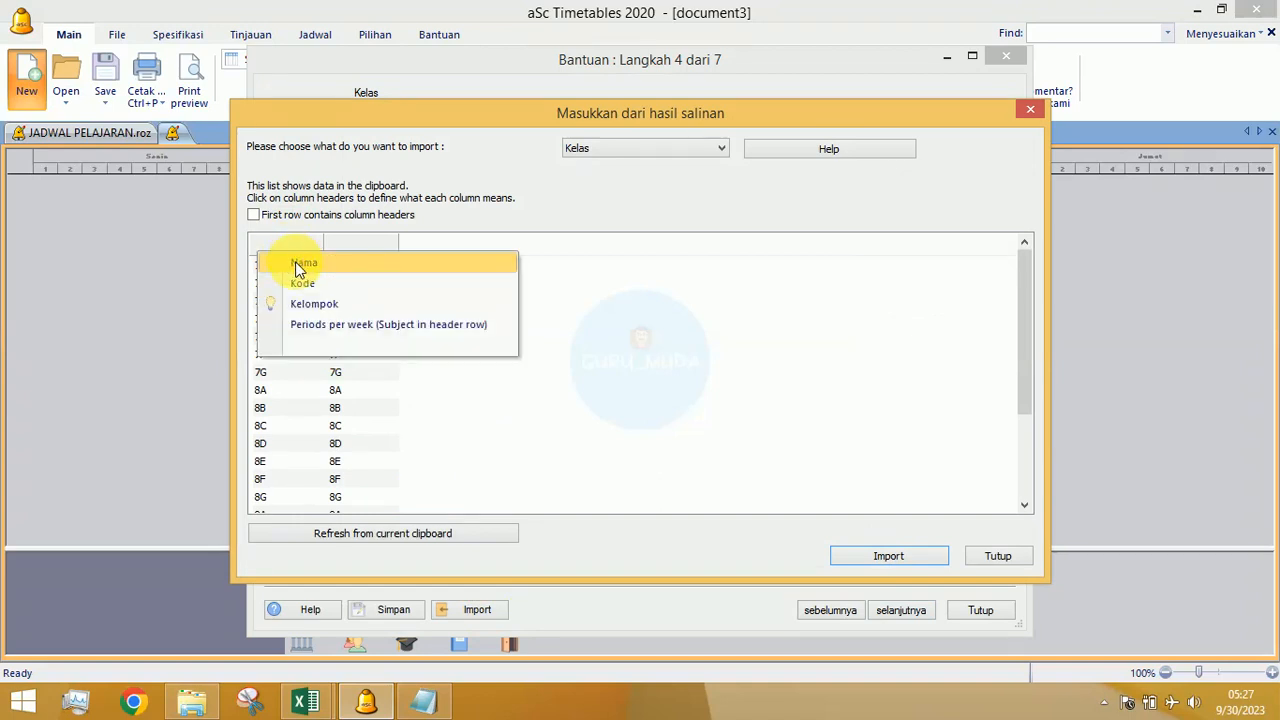
click(300, 263)
click(355, 246)
click(377, 285)
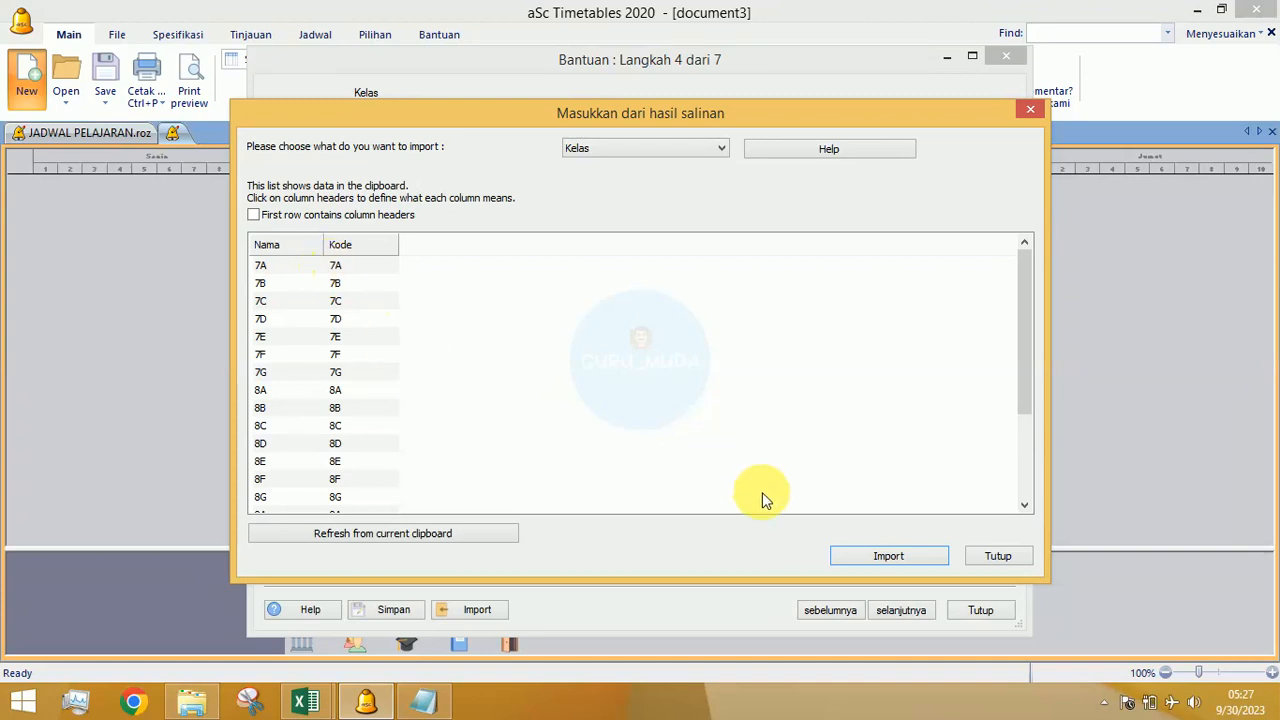
click(880, 557)
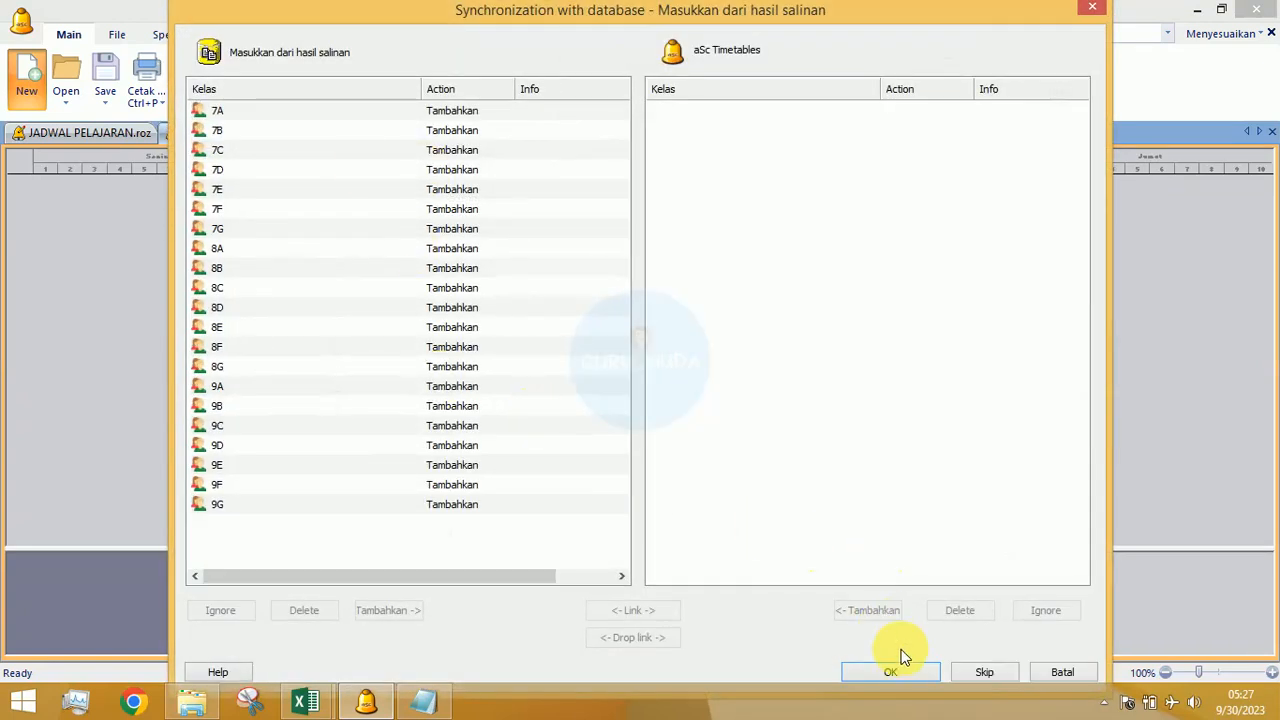
click(890, 672)
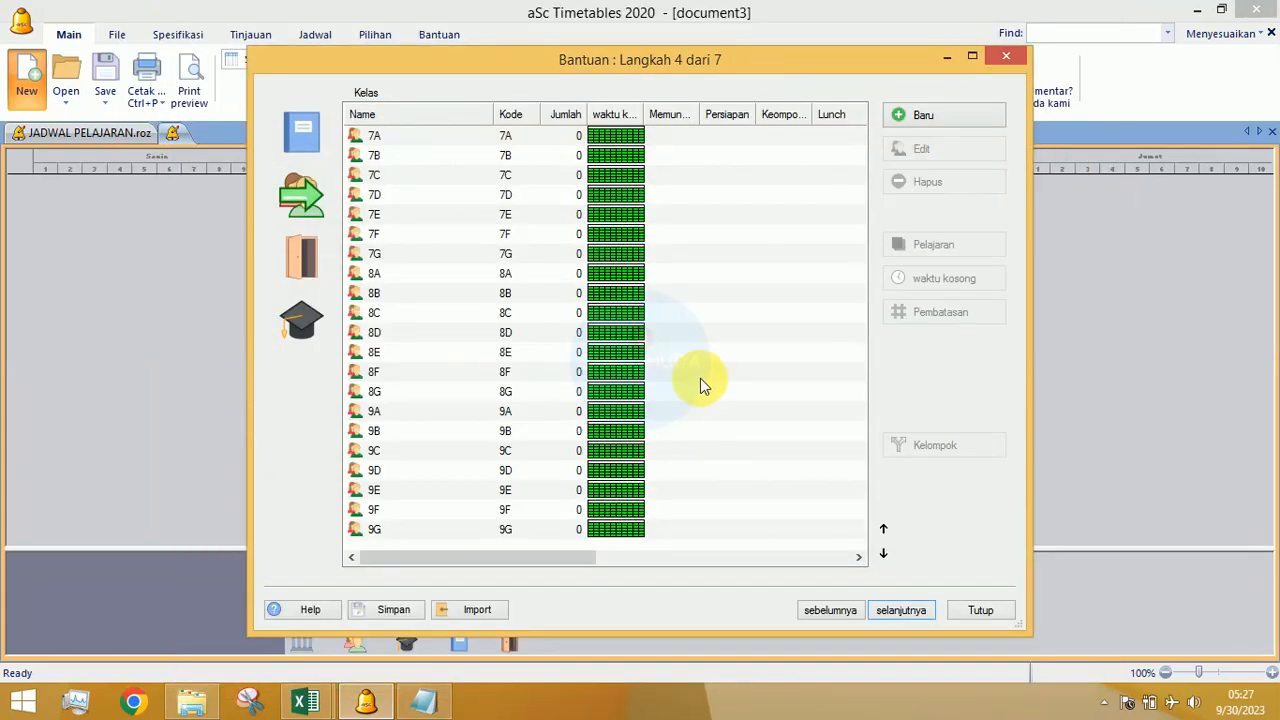
Step: View the wizard's classroom page without adding any rooms, and go to the Guru (teacher) page
click(314, 240)
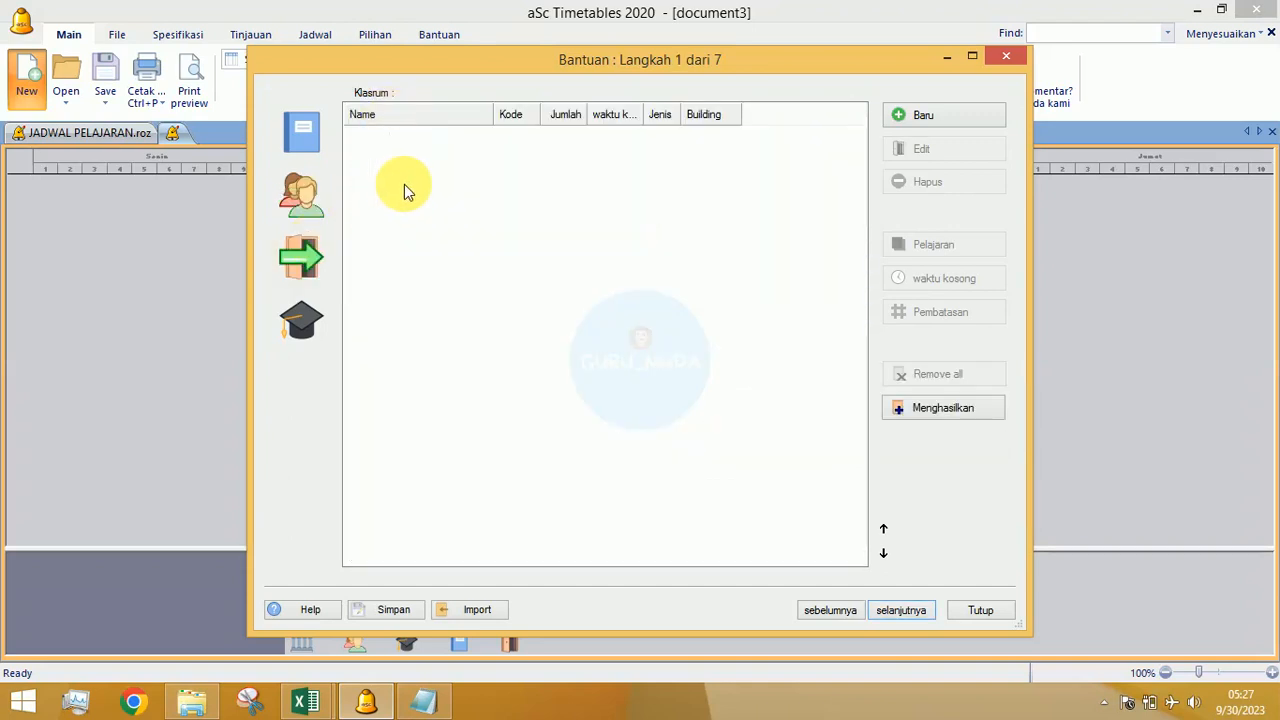
click(312, 210)
click(298, 322)
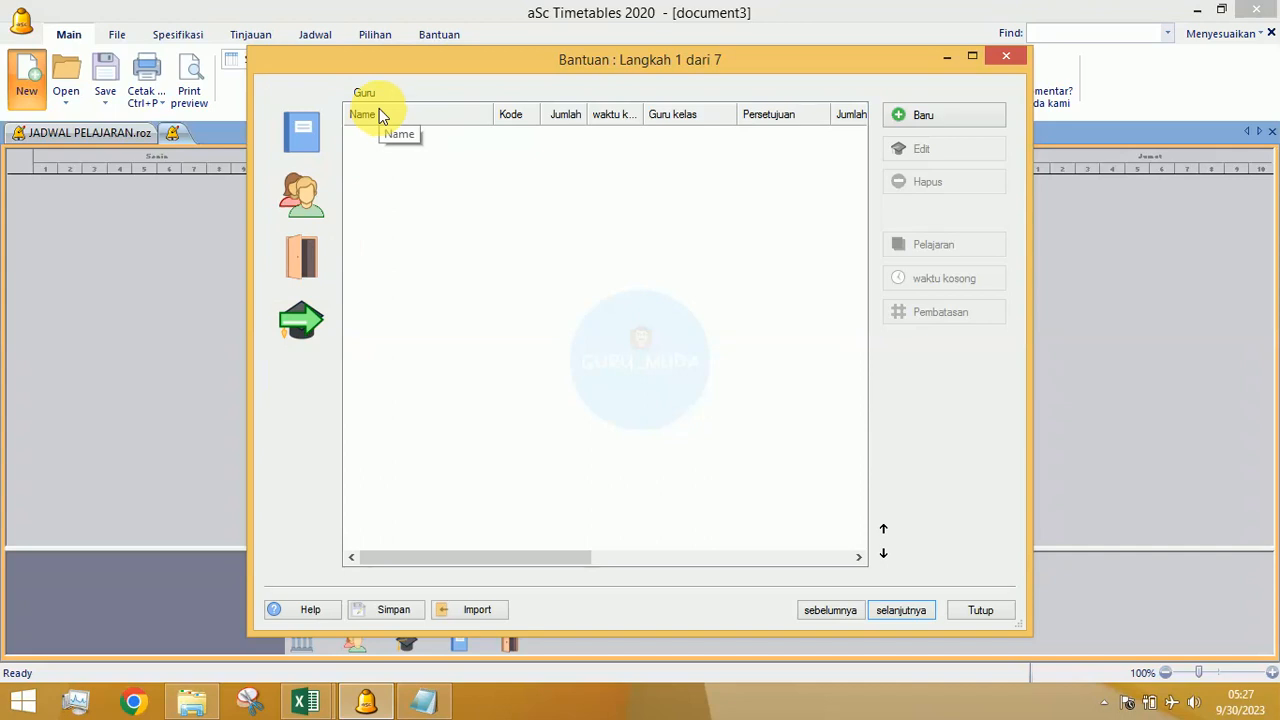
Step: Switch to the Excel workbook DAFTAR GURU,KELAS,MAPEL.xlsx and copy the teacher names and codes in G5:H38
click(307, 706)
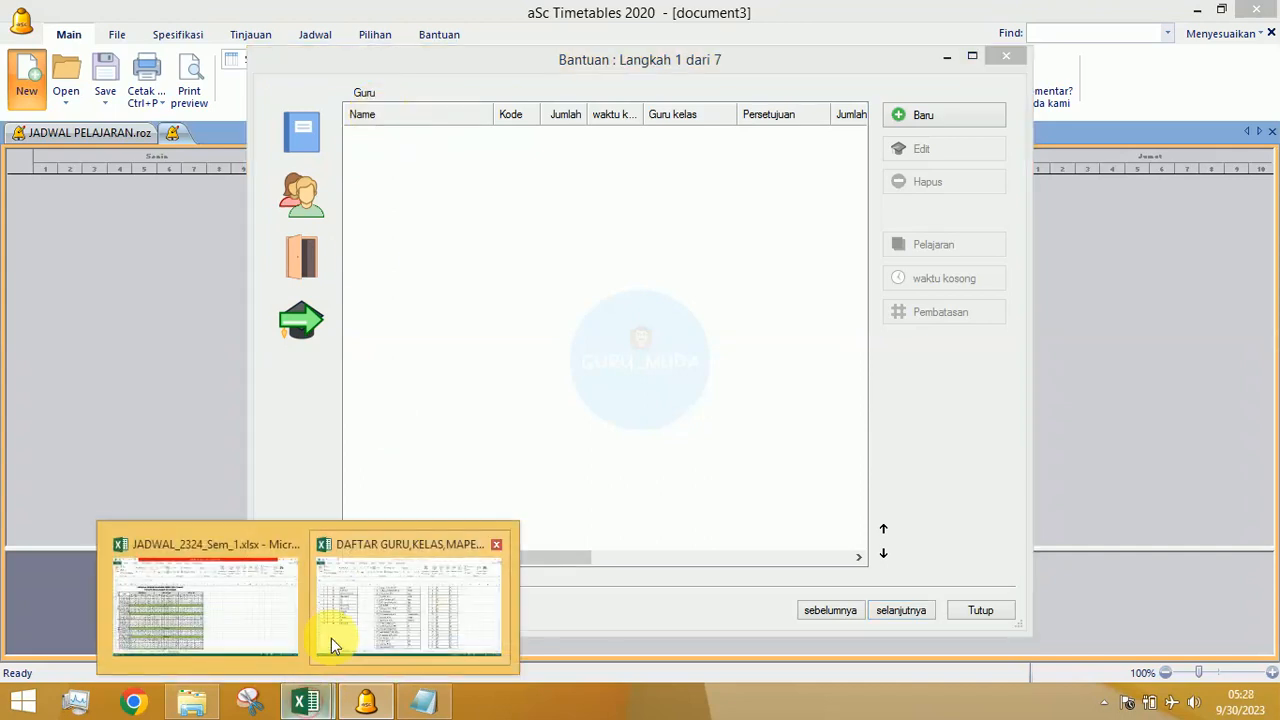
click(349, 612)
scroll(466, 240, up, 1)
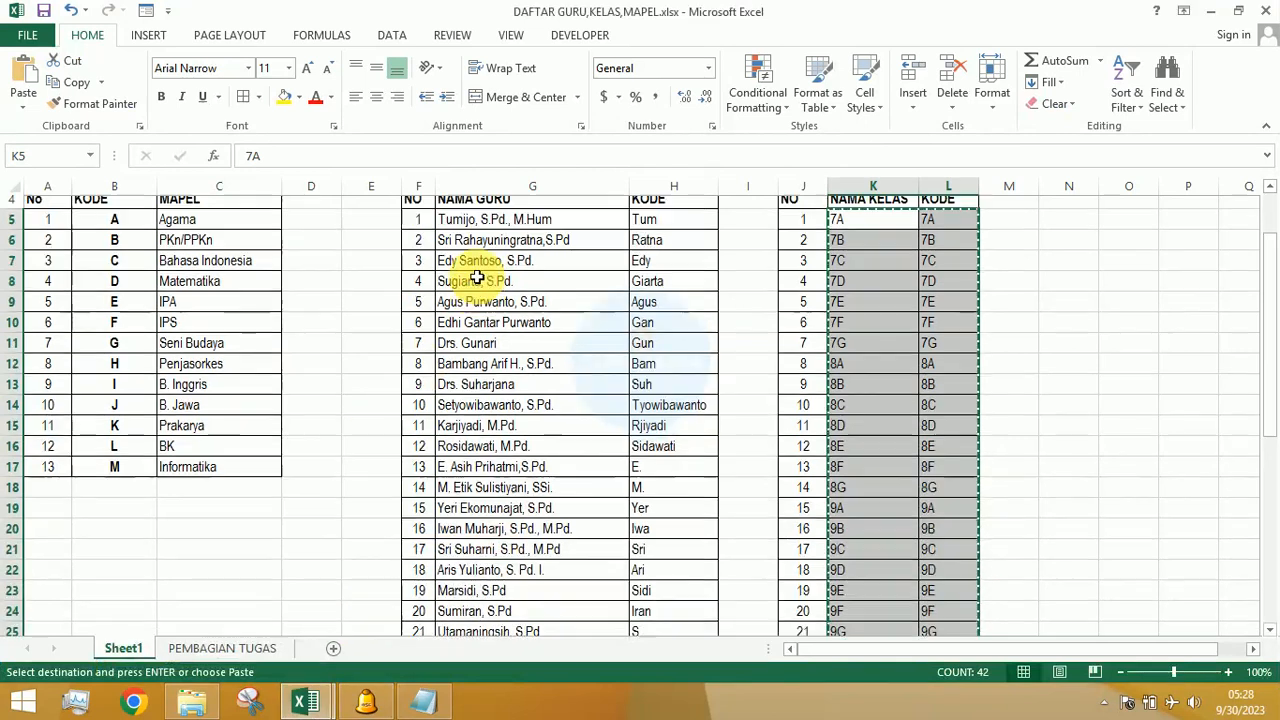
click(479, 267)
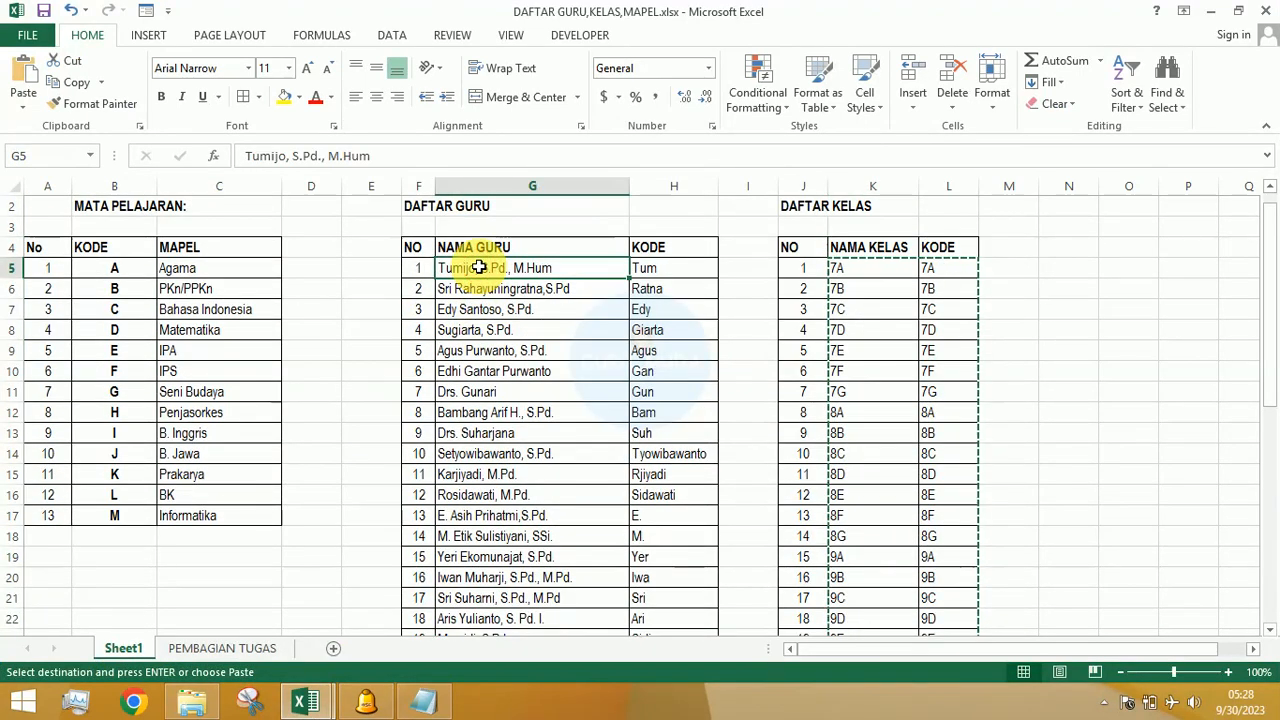
key(shift+Right)
key(ctrl+shift+Down)
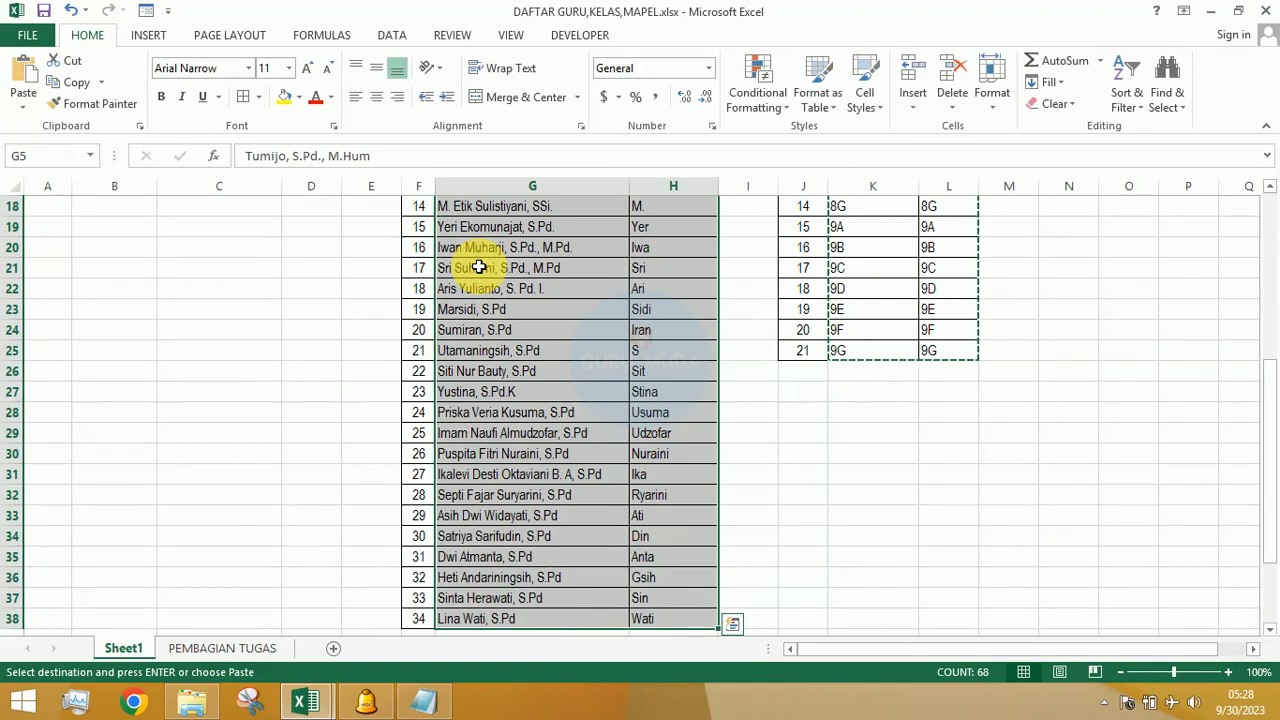
key(ctrl+c)
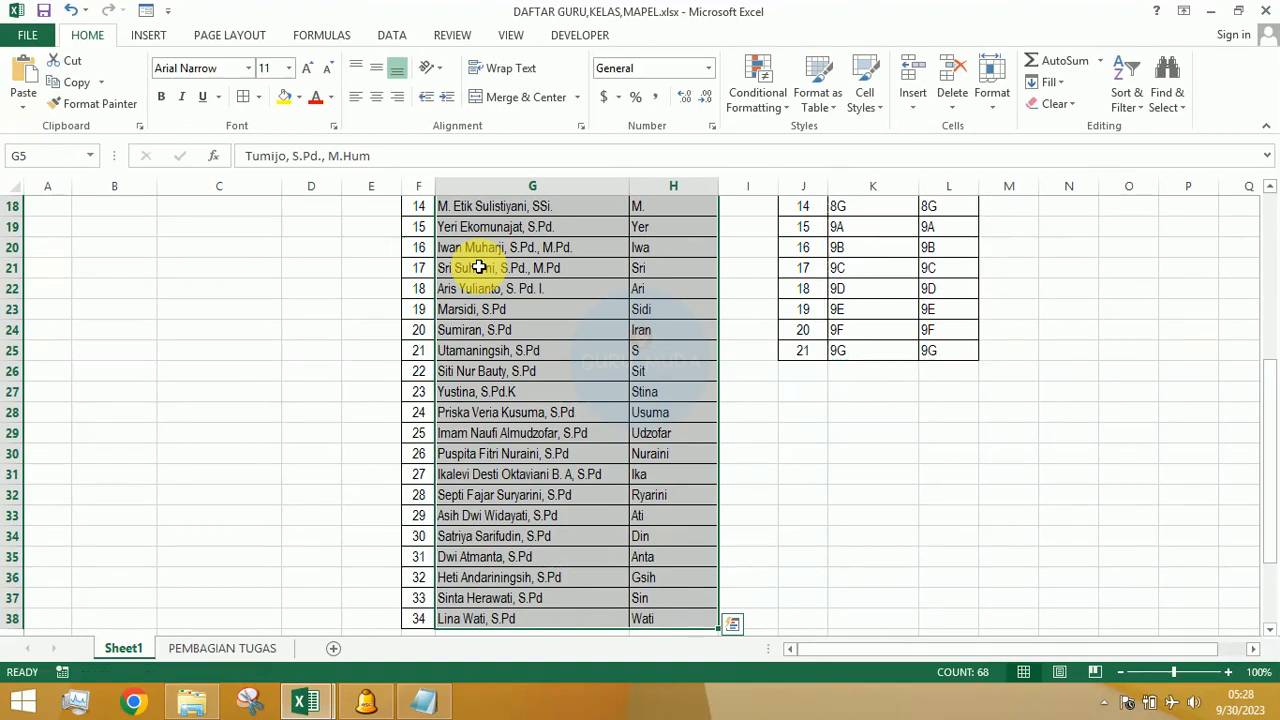
Step: Import the copied list into aSc Timetables as teachers, with the first column as First name and the second as Kode
click(368, 705)
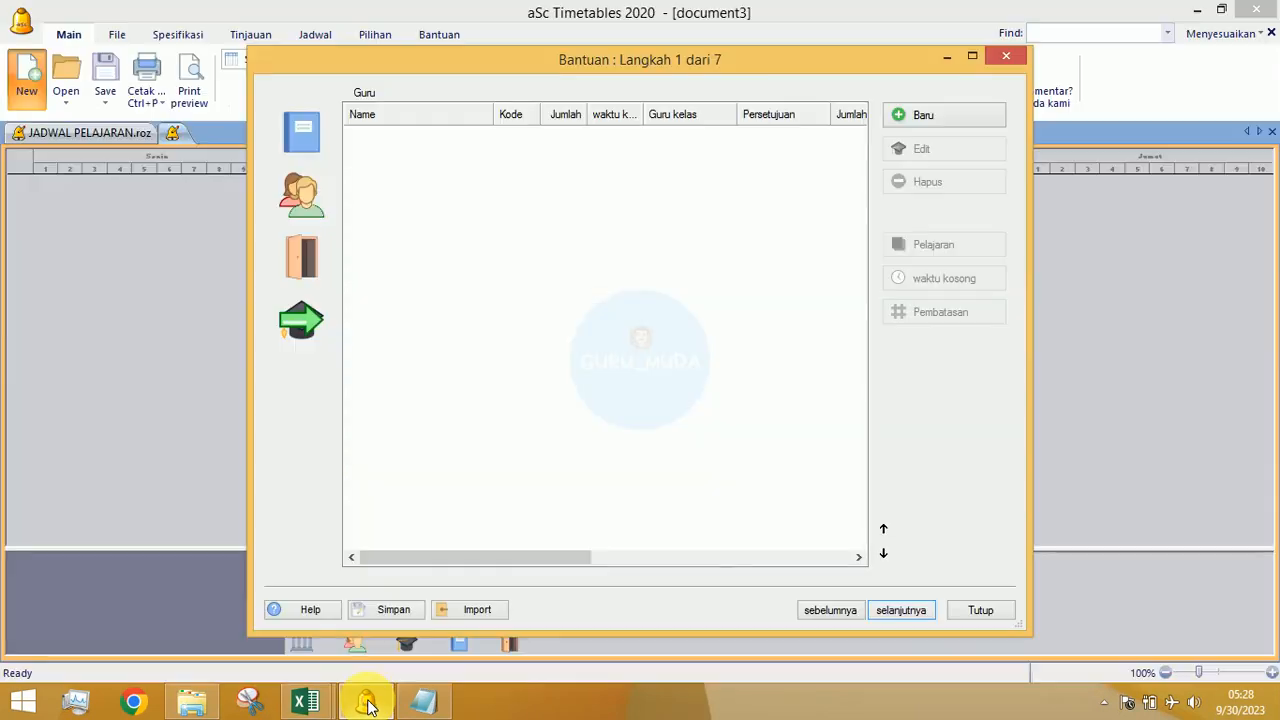
click(466, 613)
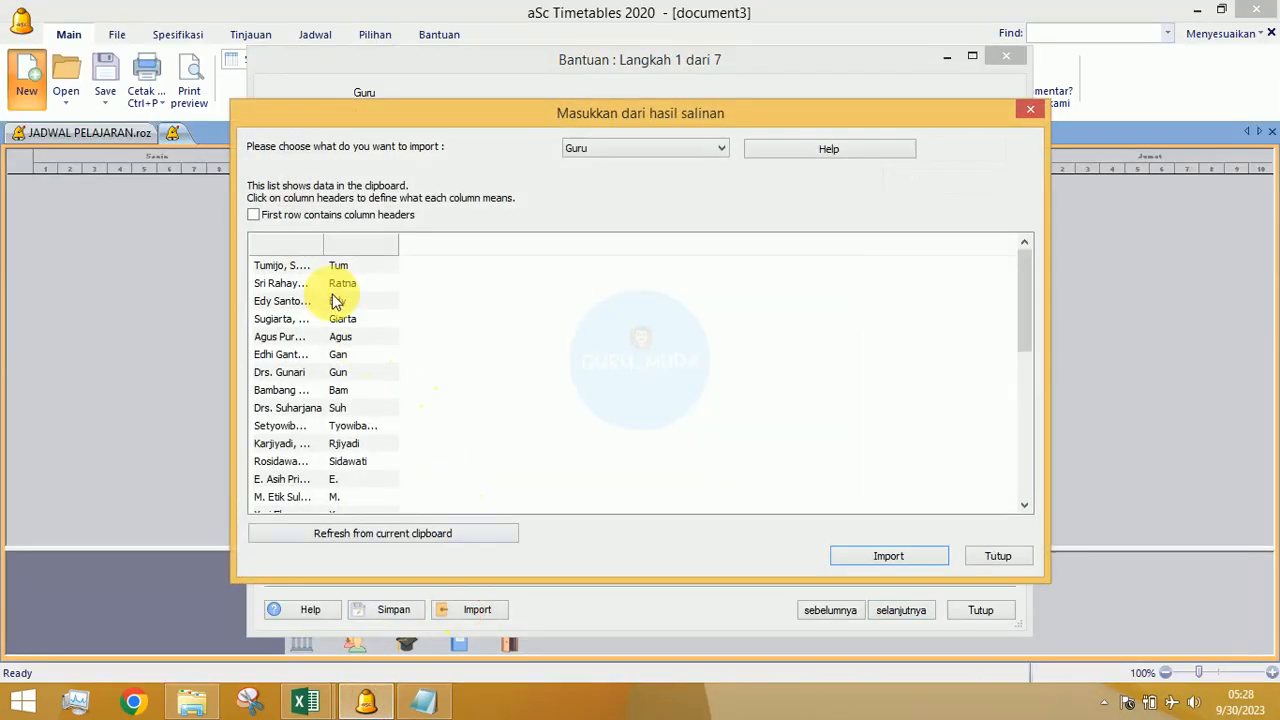
click(283, 250)
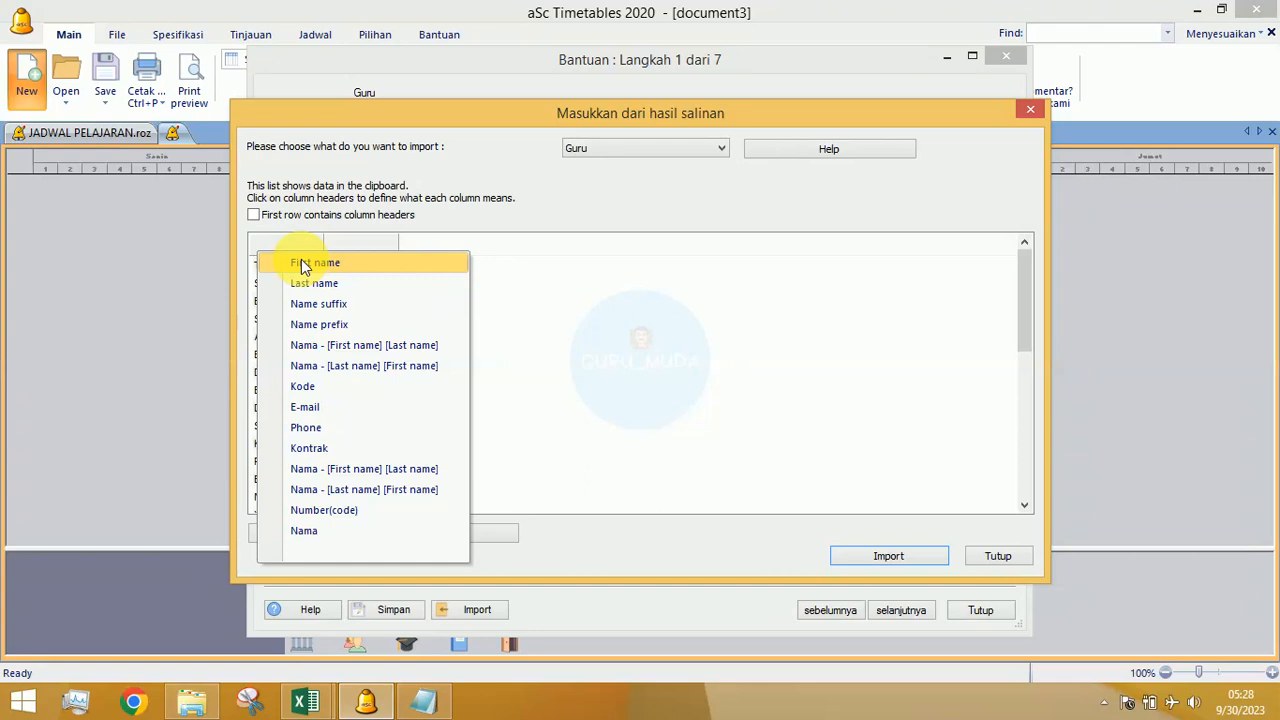
click(303, 265)
click(349, 245)
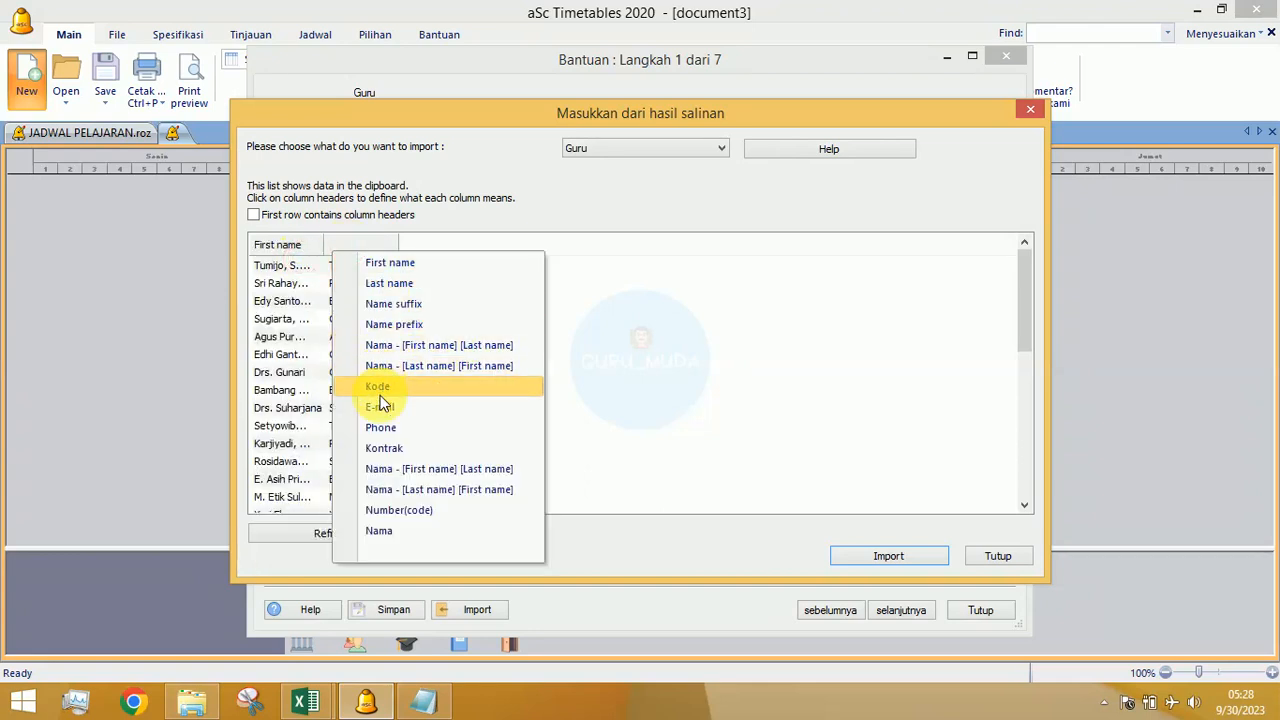
click(380, 387)
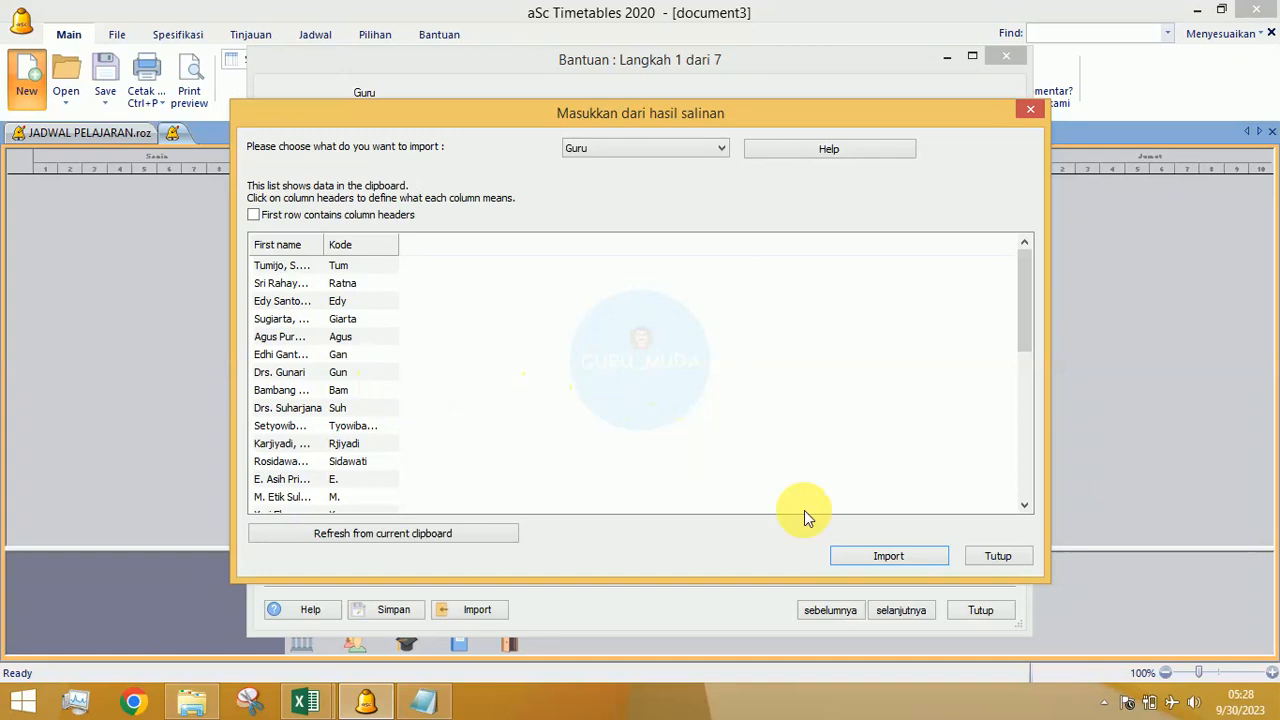
click(882, 556)
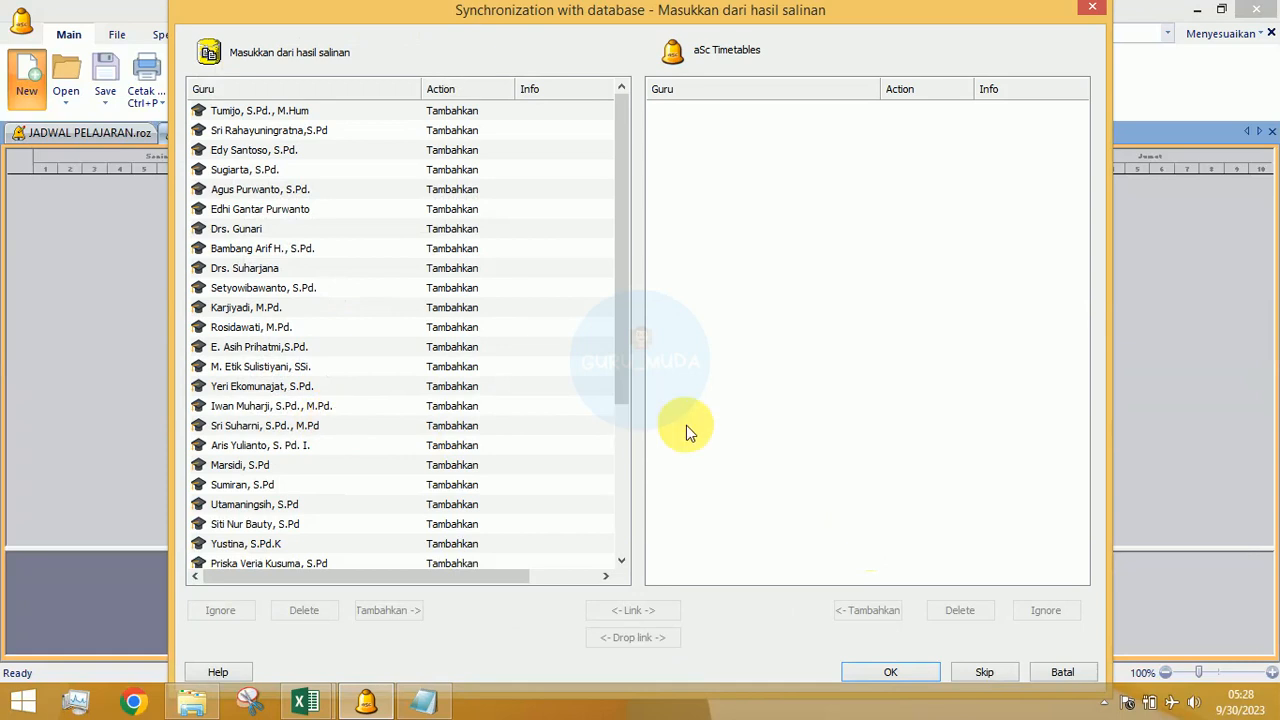
click(890, 675)
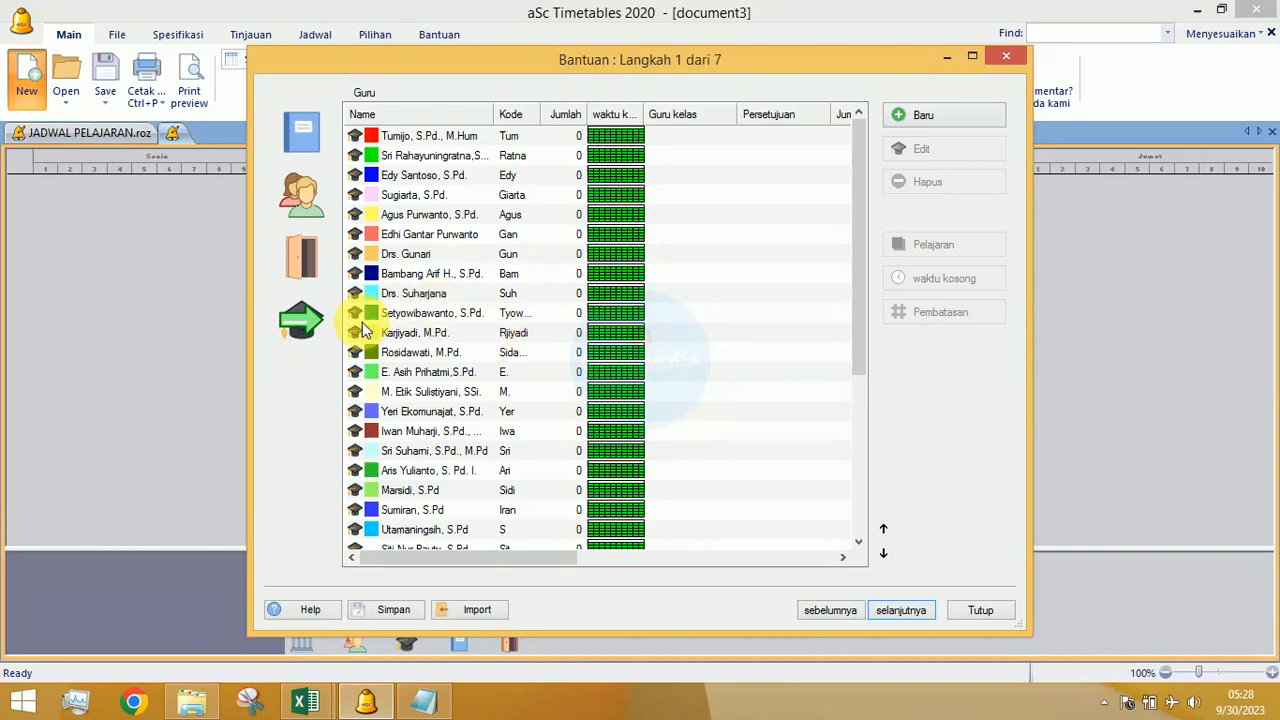
Step: Return to the subject list and view the waktu kosong (time off) grid of Agama, closing it without changes
click(315, 148)
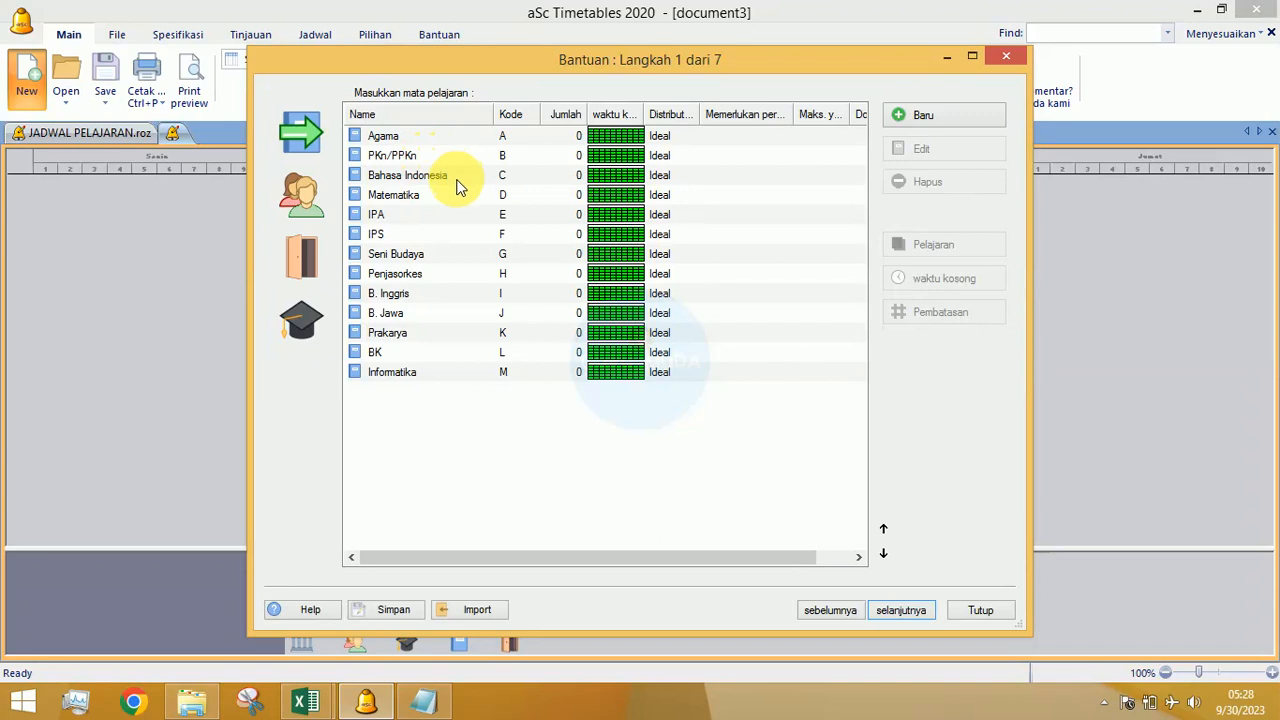
click(416, 137)
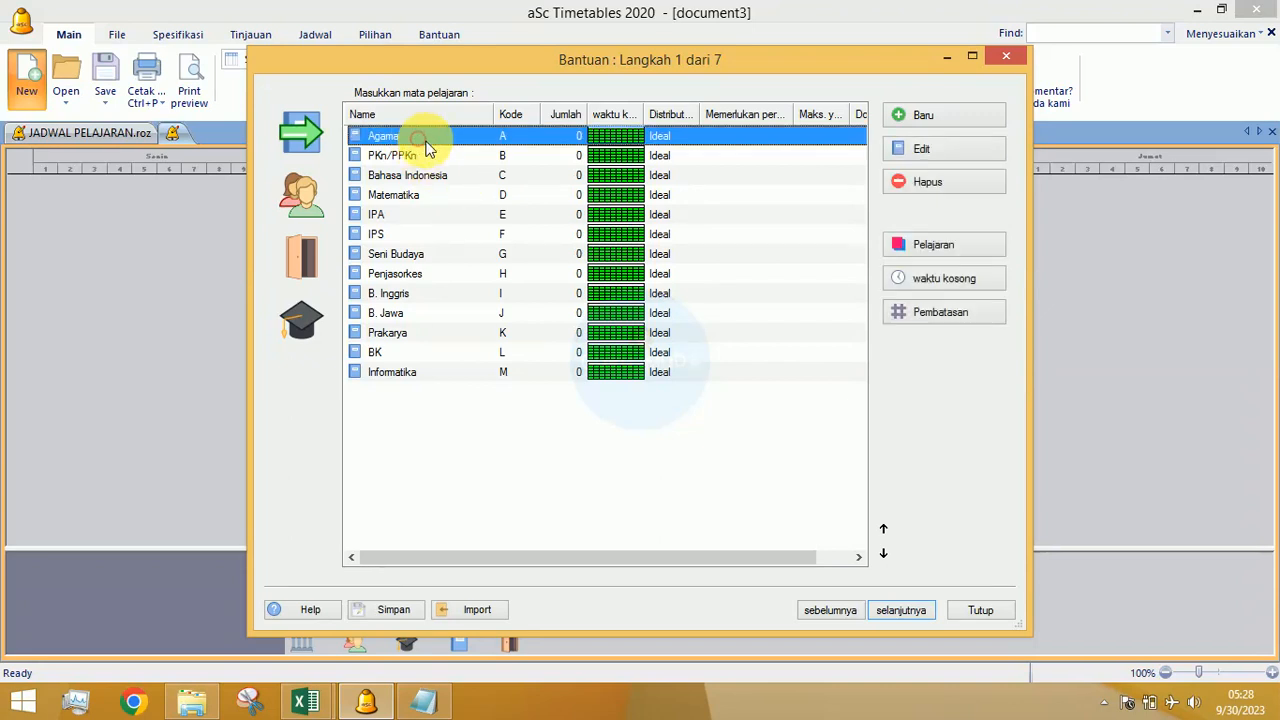
click(937, 281)
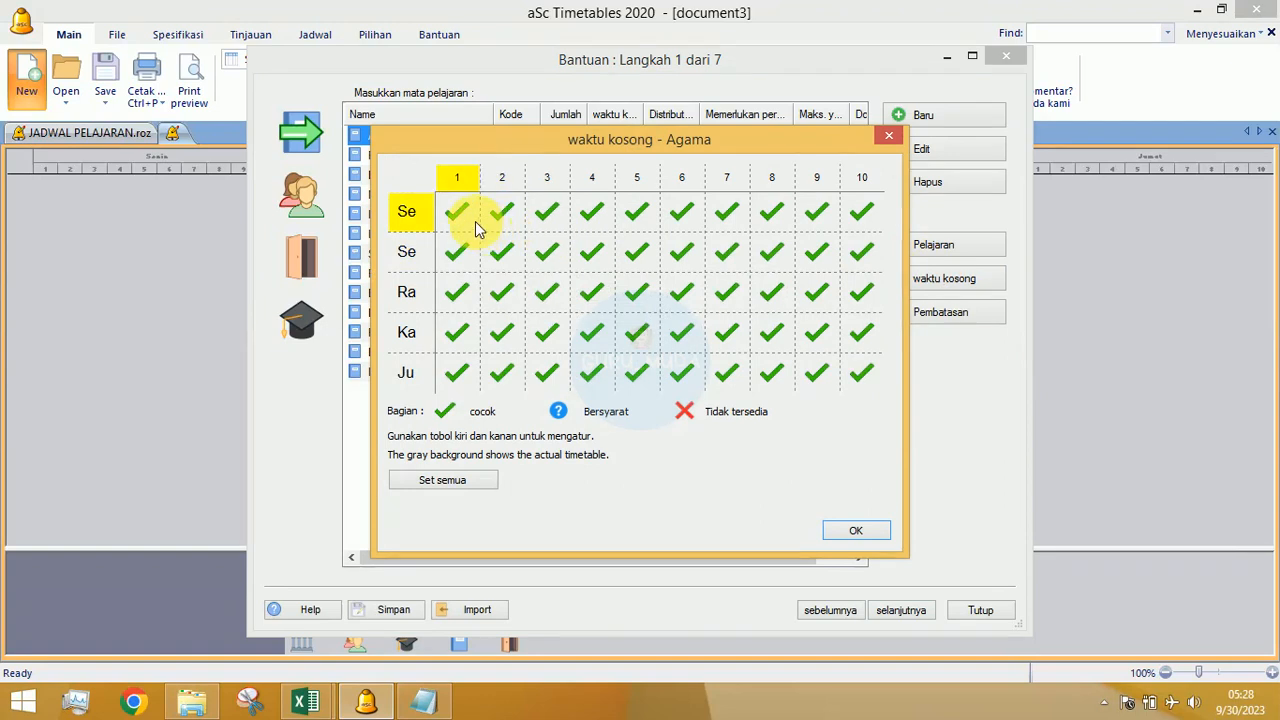
click(891, 137)
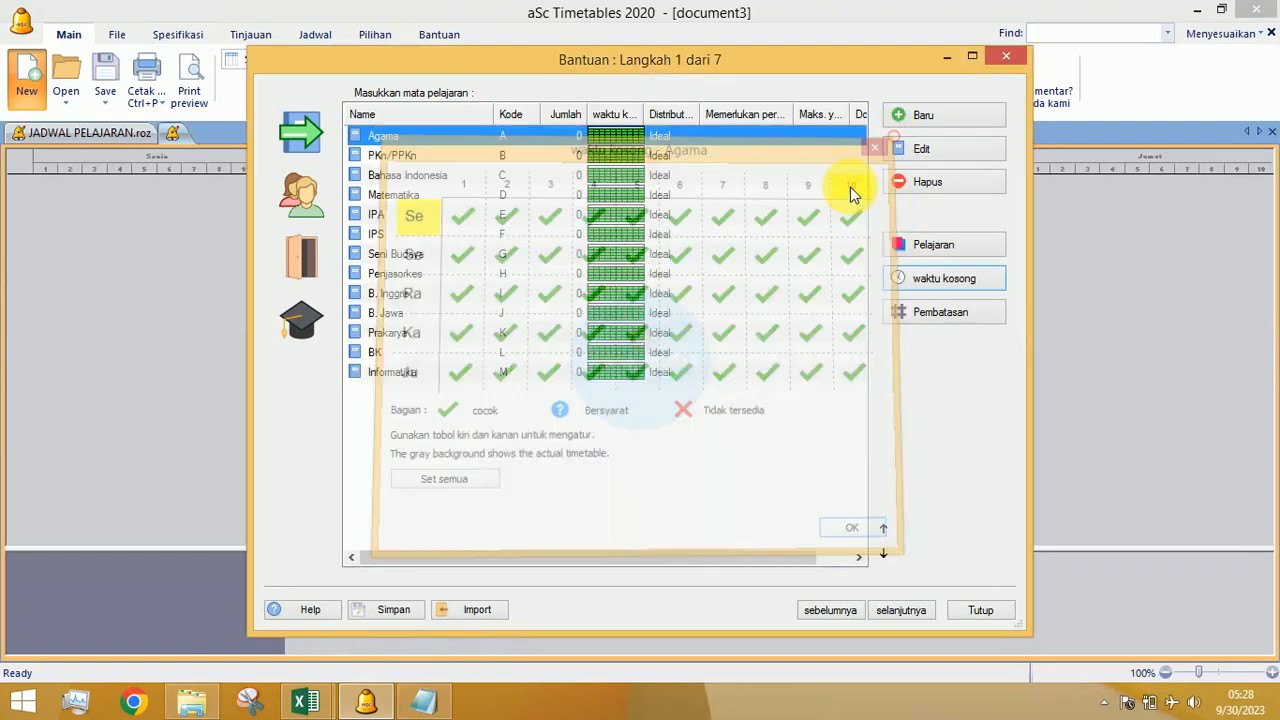
Step: Switch to the Notepad file MEMBUAT JADWAL PEMBELAJARAN.txt, review item 4 on special teacher requests, and minimize it
click(424, 700)
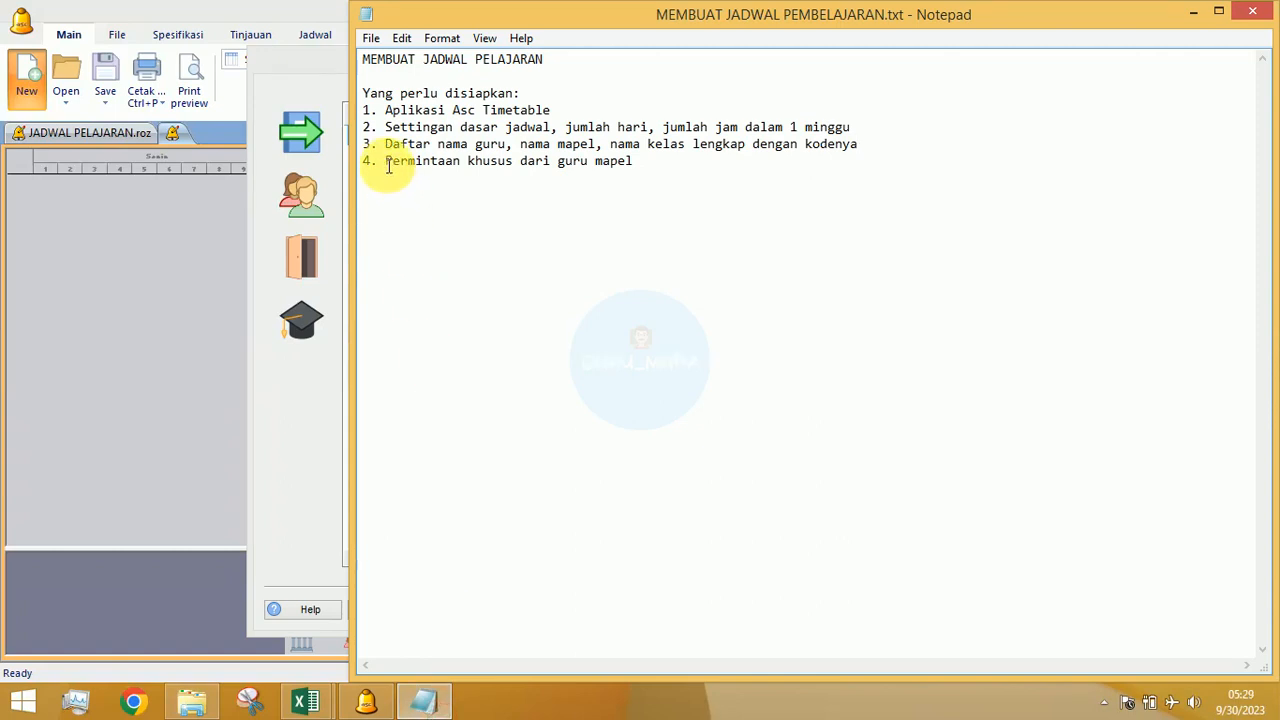
drag(386, 163, 626, 166)
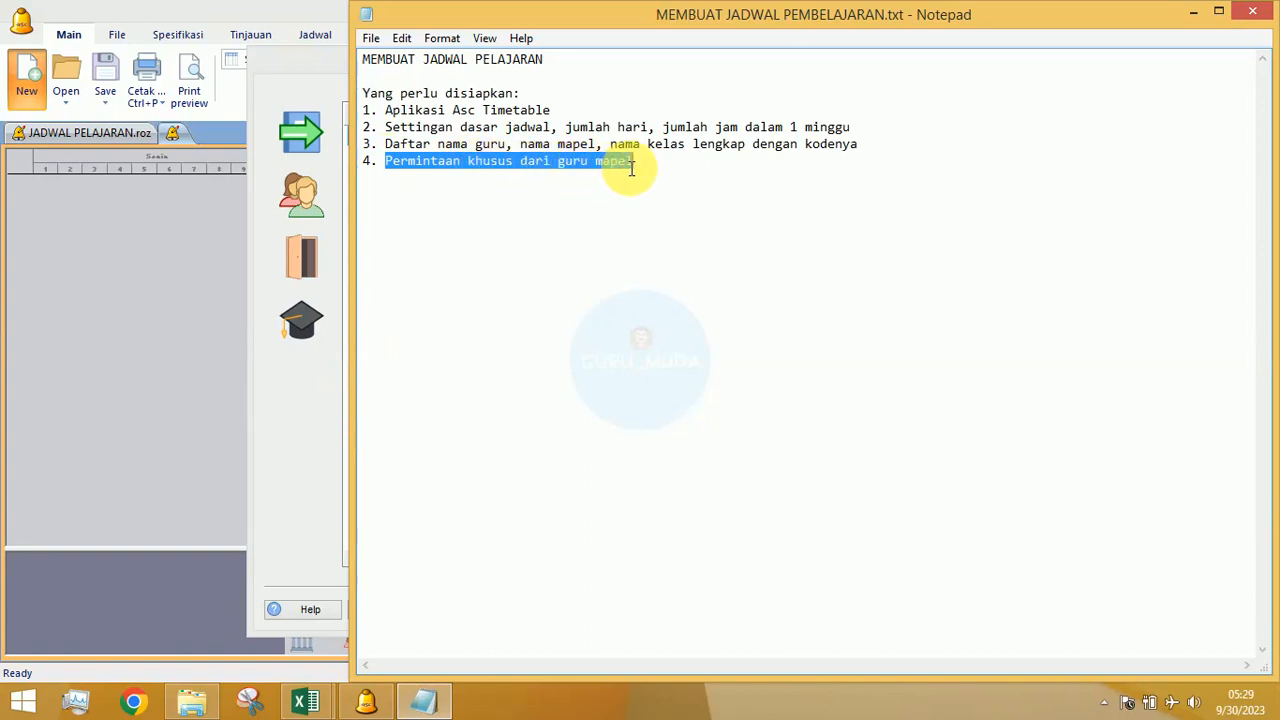
click(653, 165)
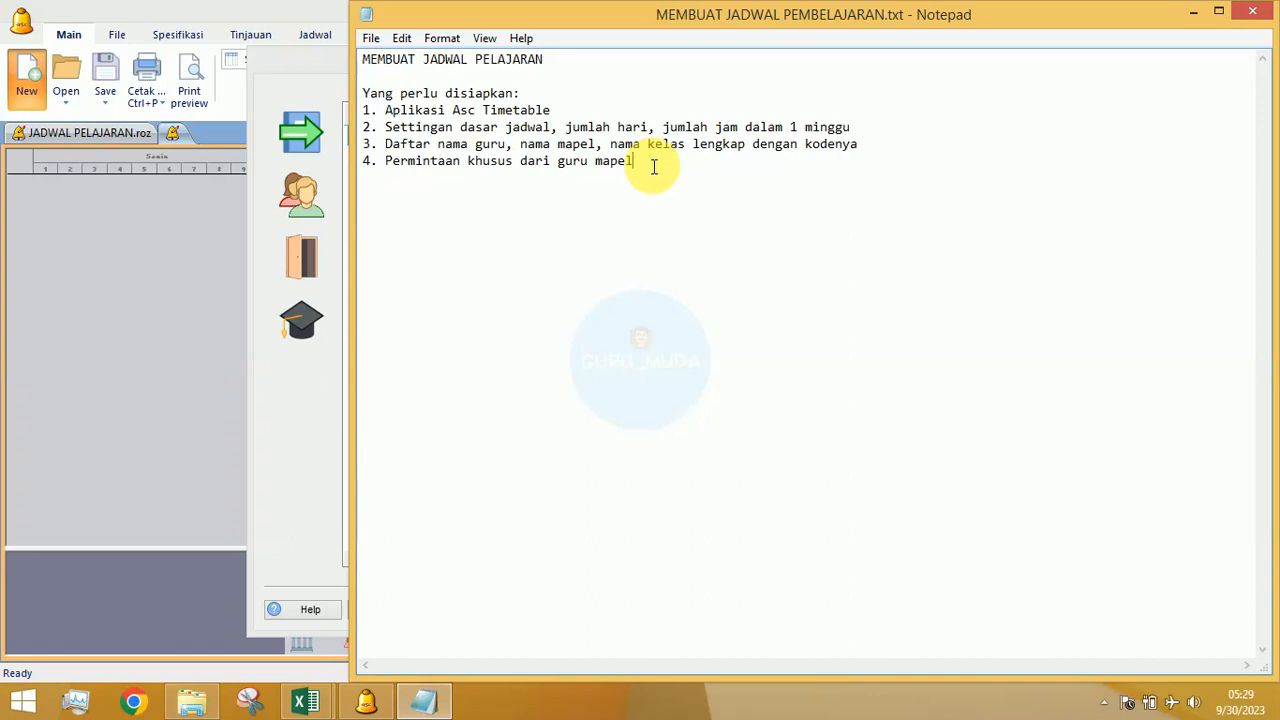
click(1192, 13)
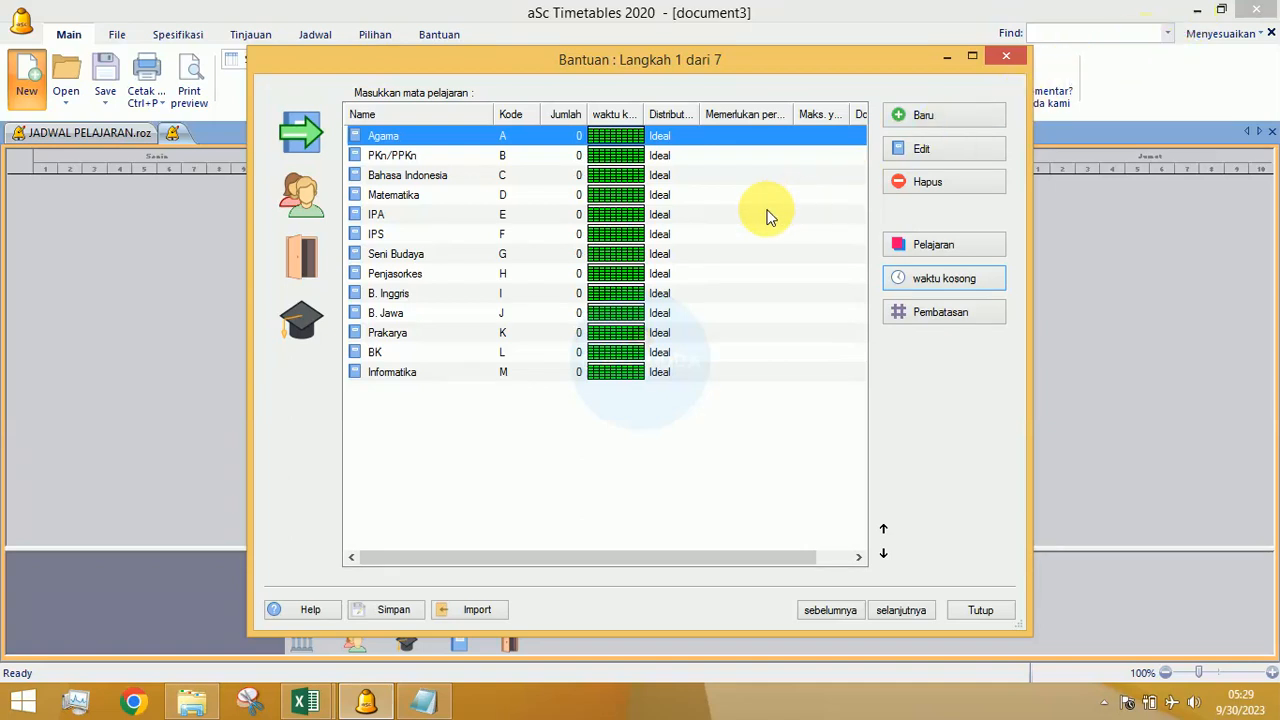
Step: Open the waktu kosong grid of Penjasorkes and mark Friday (Ju) periods 6 to 10 as Tidak tersedia
click(418, 274)
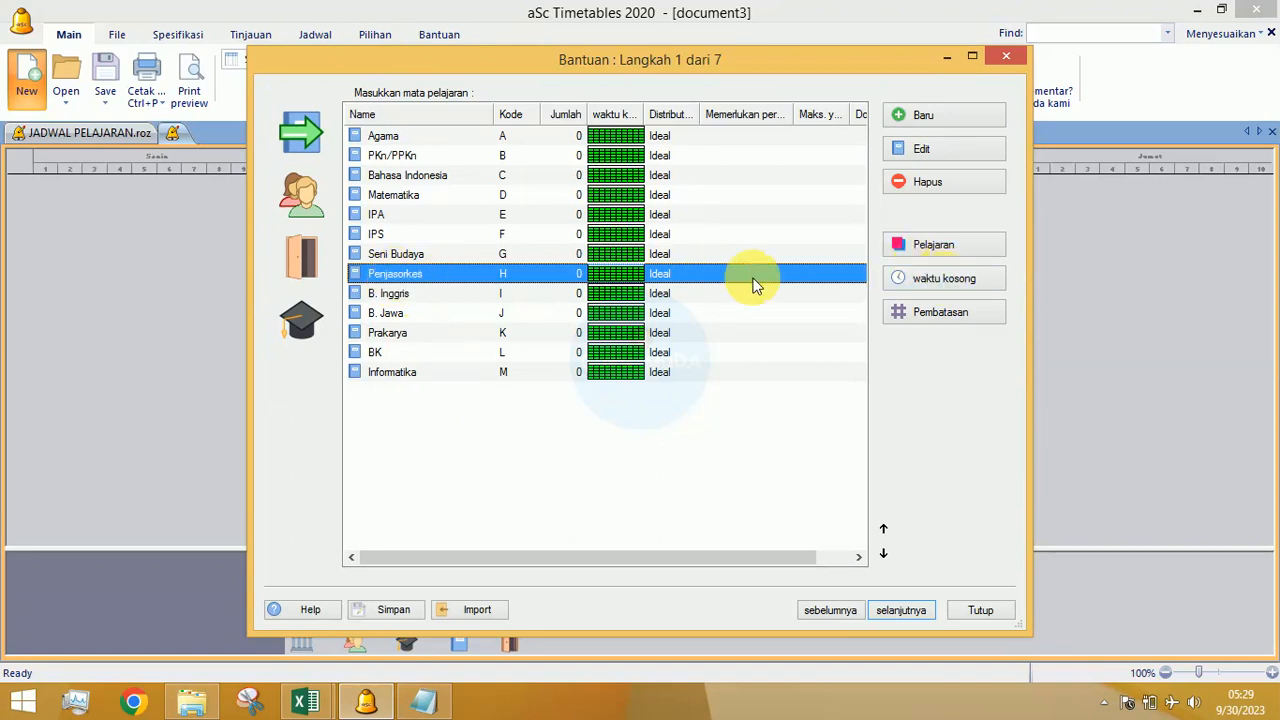
click(923, 280)
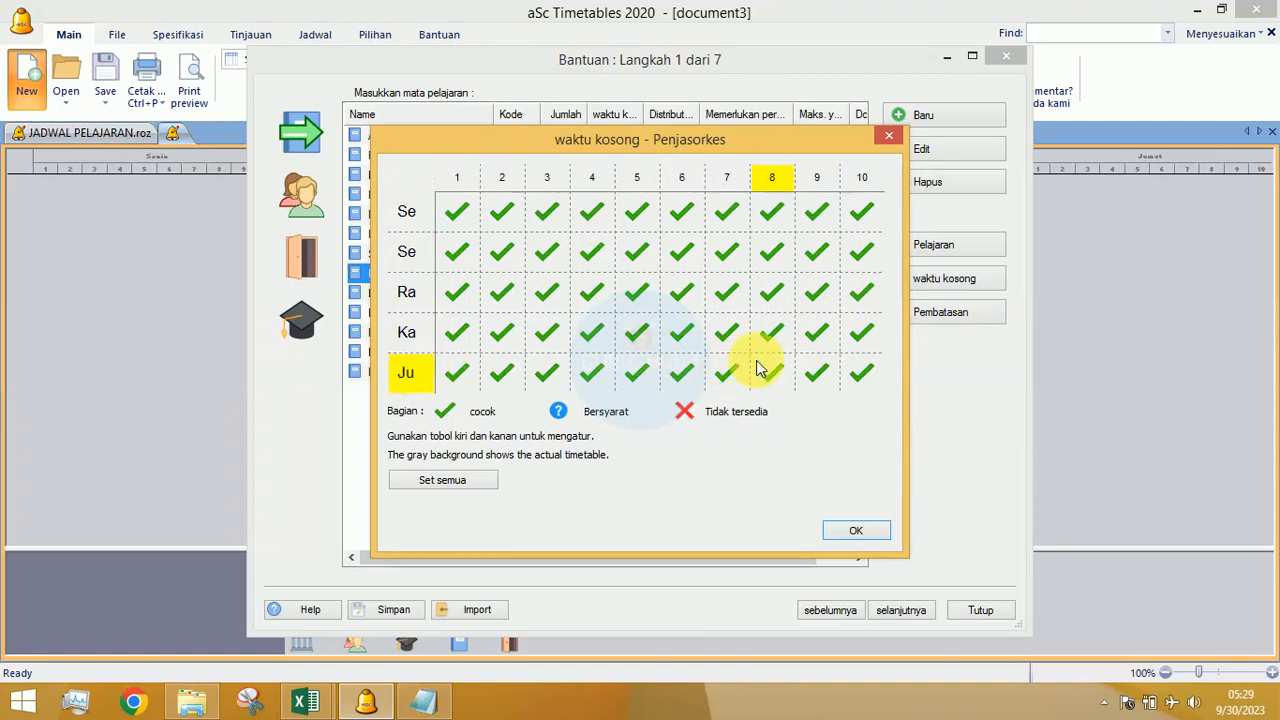
click(860, 373)
click(817, 374)
click(864, 374)
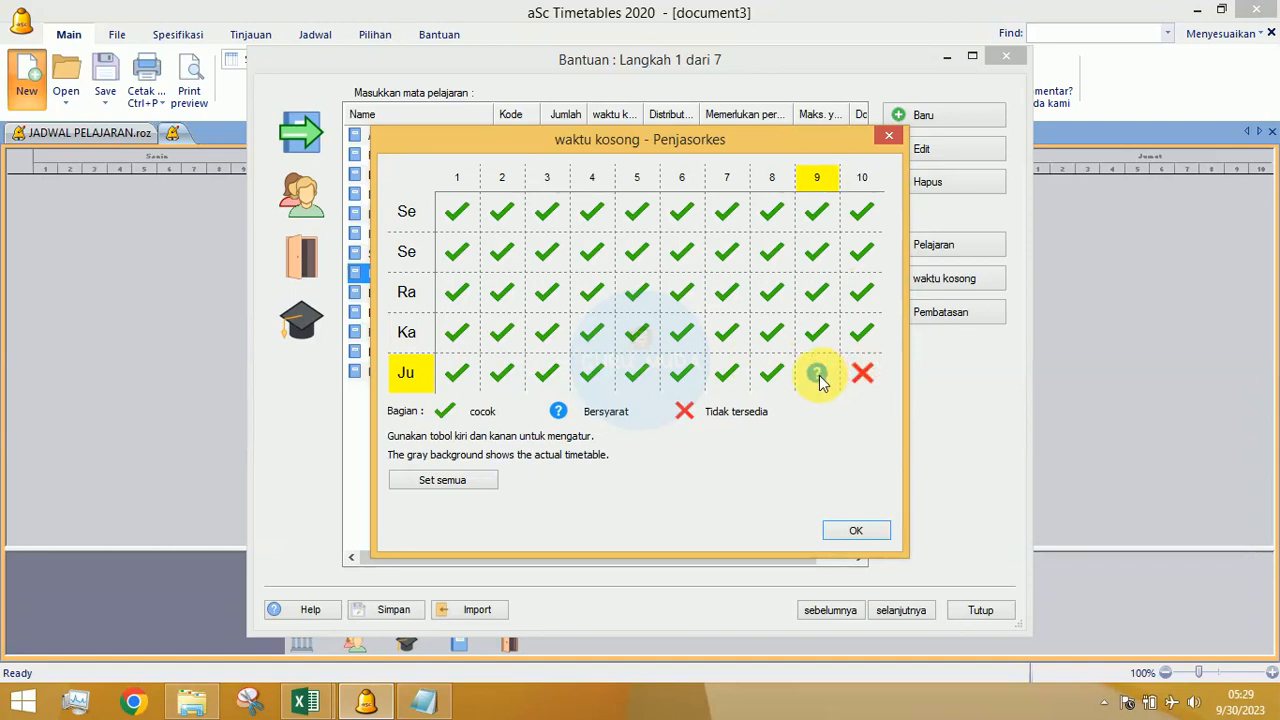
click(727, 372)
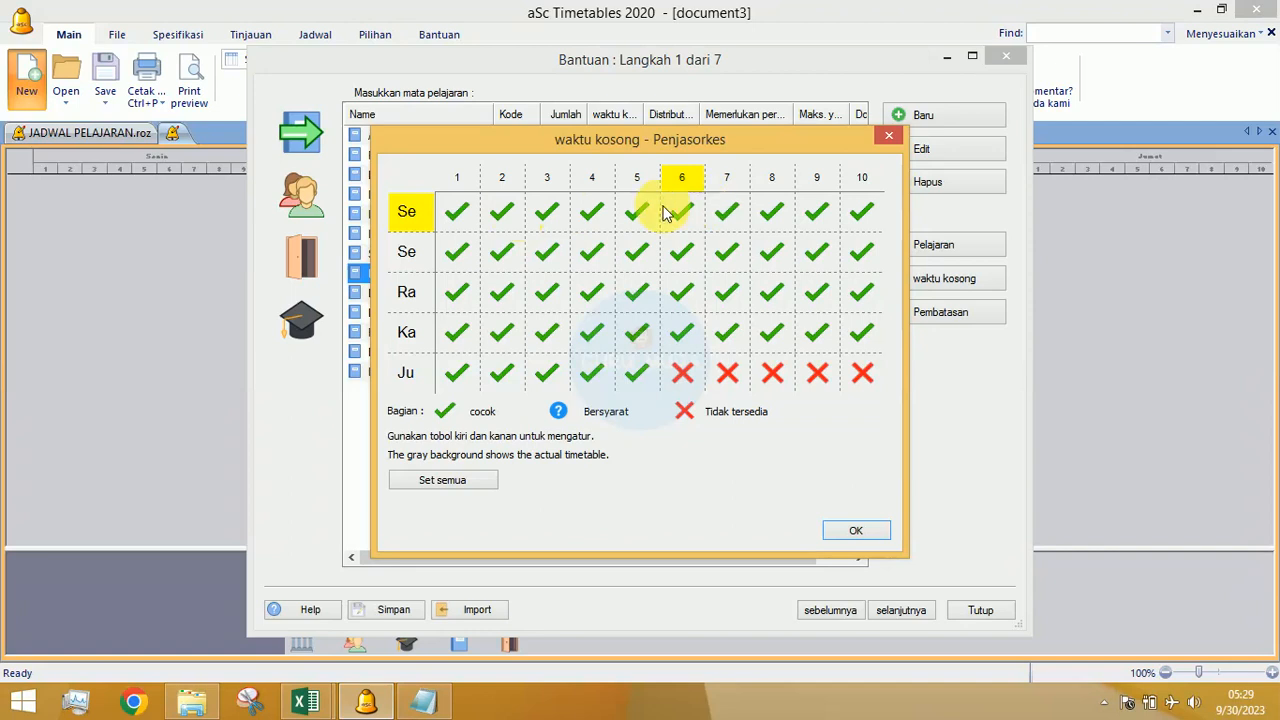
Step: Mark periods 7 to 10 on Monday and Tuesday (the two Se rows) as Tidak tersedia for Penjasorkes
click(727, 212)
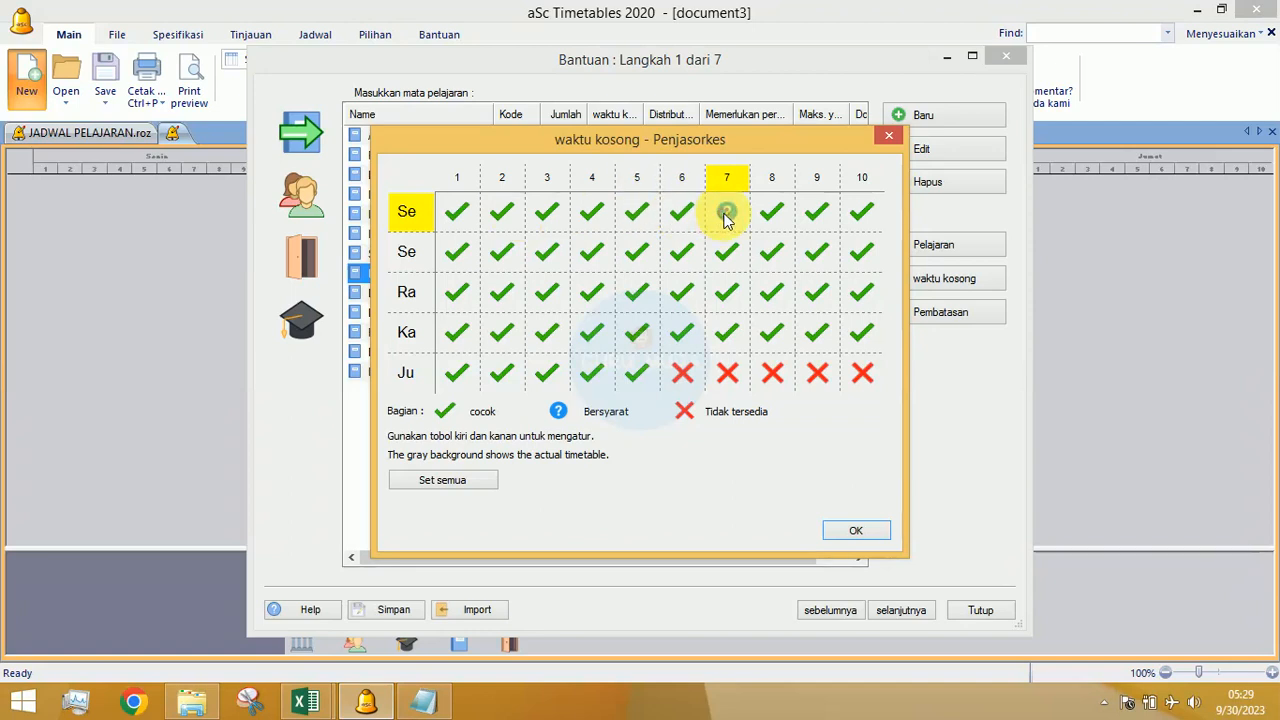
click(775, 212)
click(809, 210)
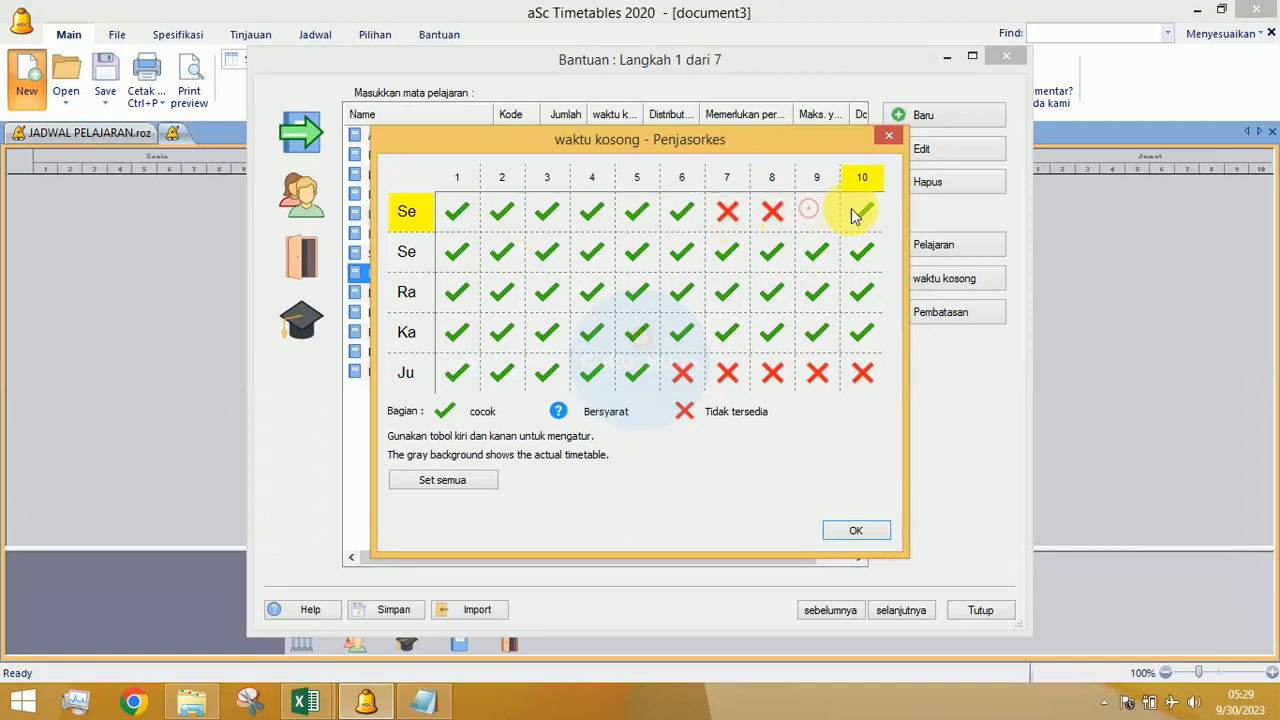
click(862, 252)
click(815, 254)
click(766, 252)
click(712, 252)
Step: Mark periods 7 to 10 on Wednesday (Ra) and Thursday (Ka) as Tidak tersedia for Penjasorkes
click(724, 290)
click(770, 291)
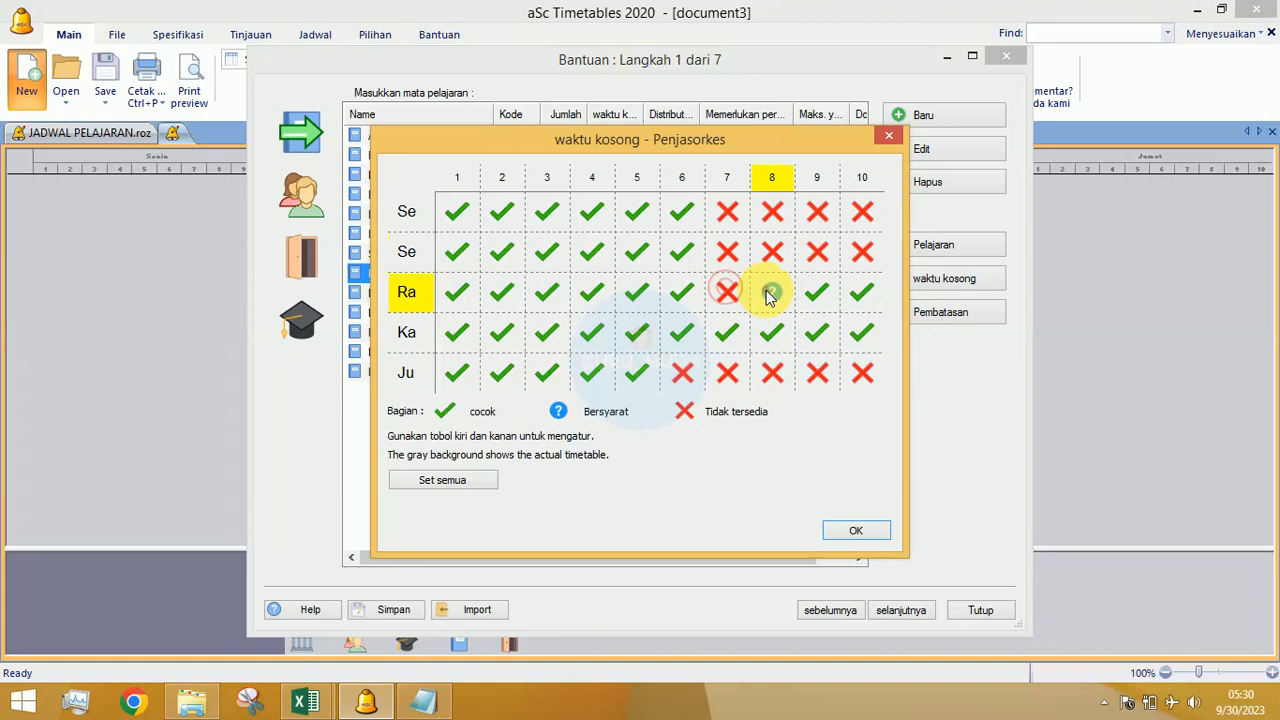
click(818, 292)
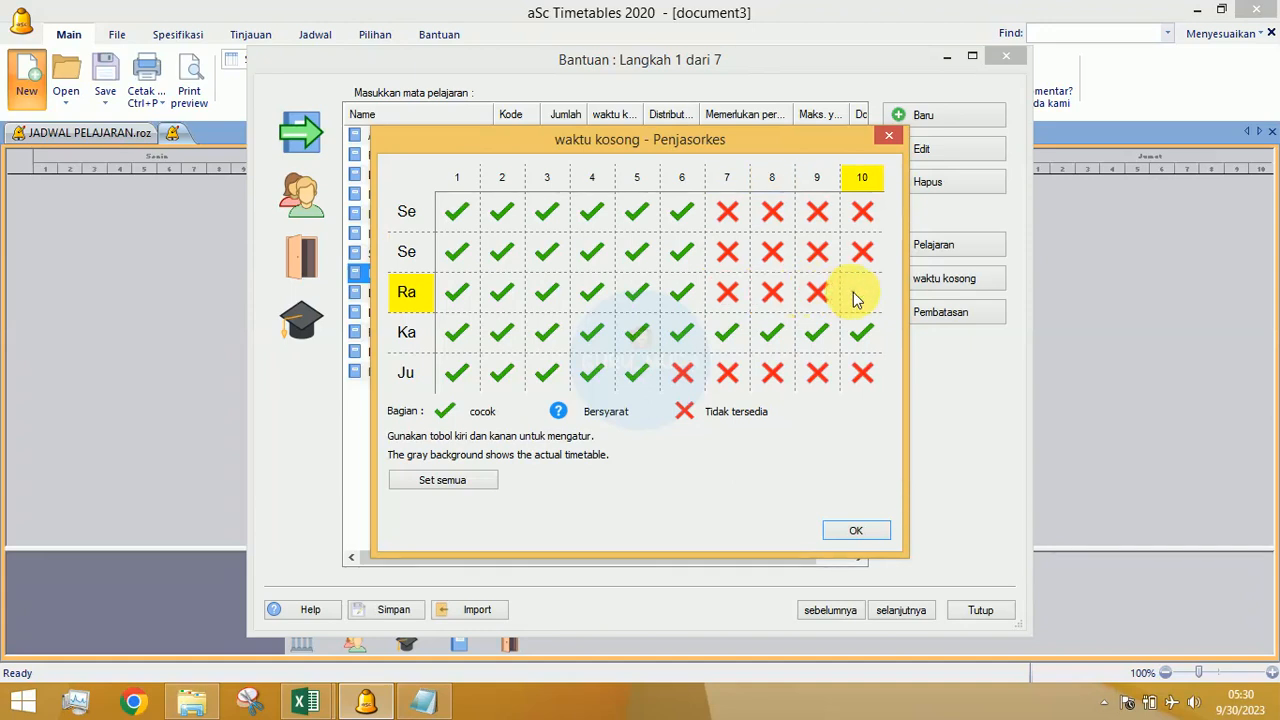
click(861, 331)
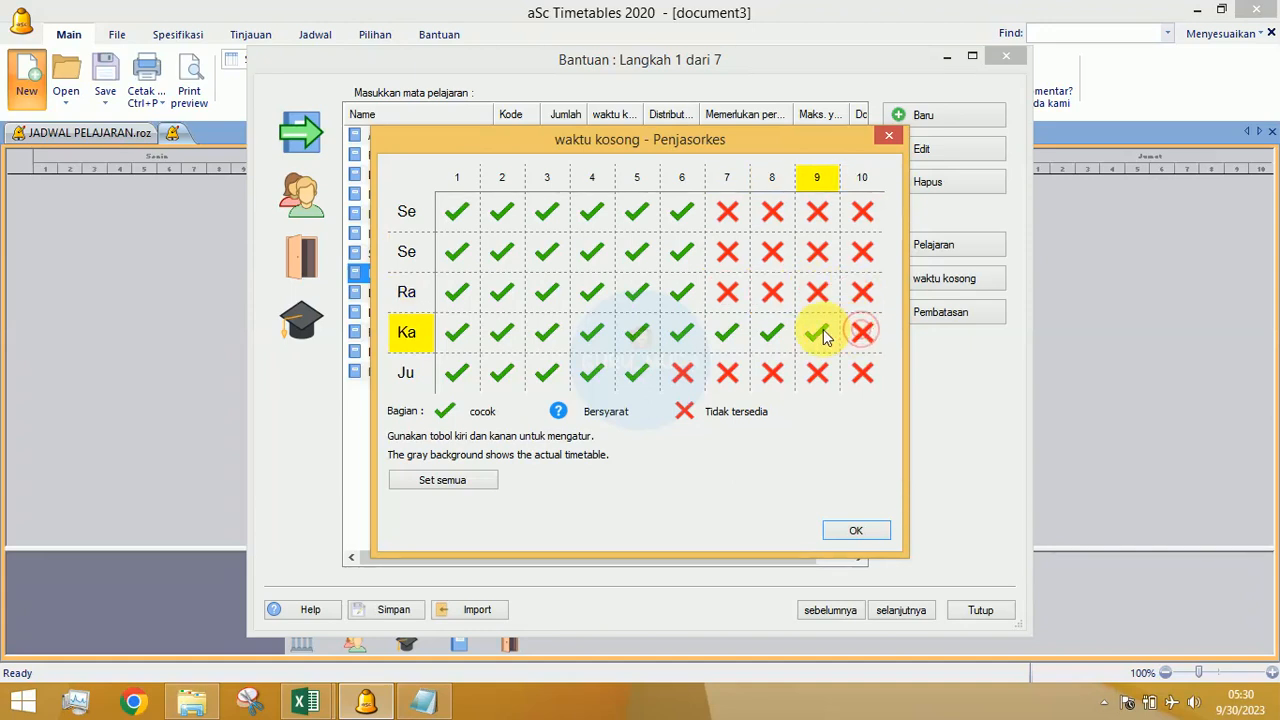
click(819, 333)
click(776, 333)
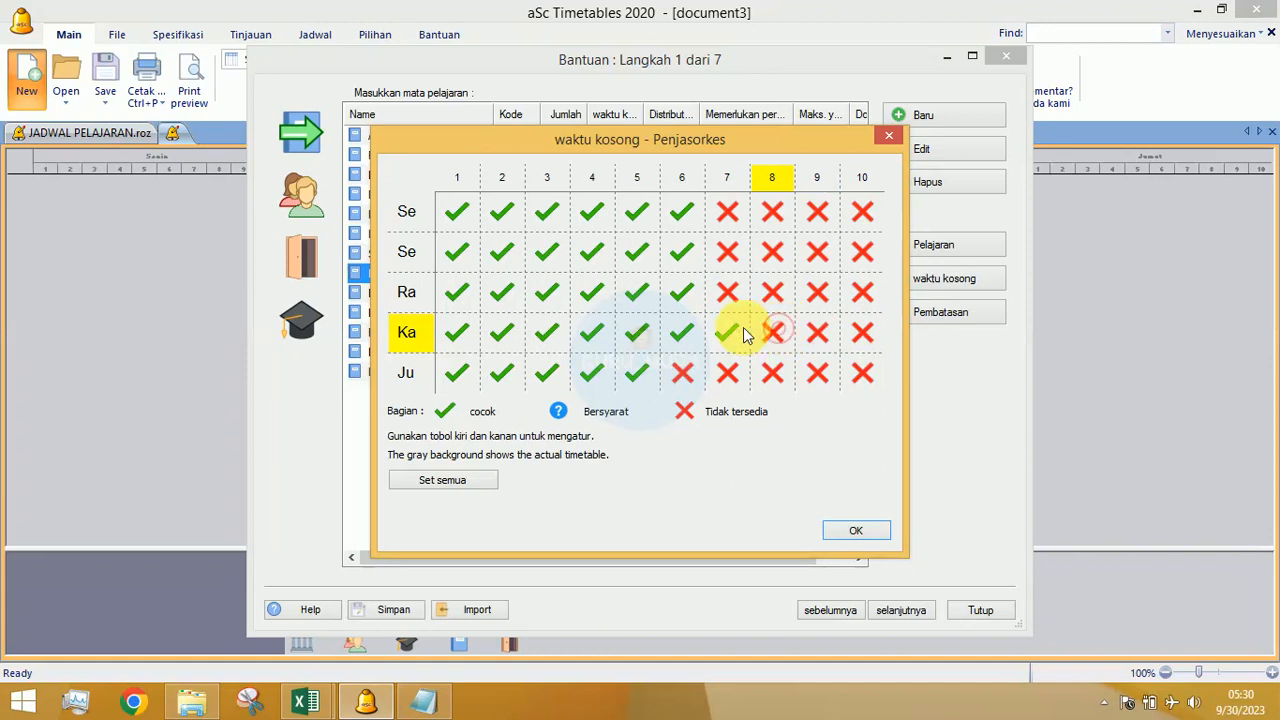
click(728, 333)
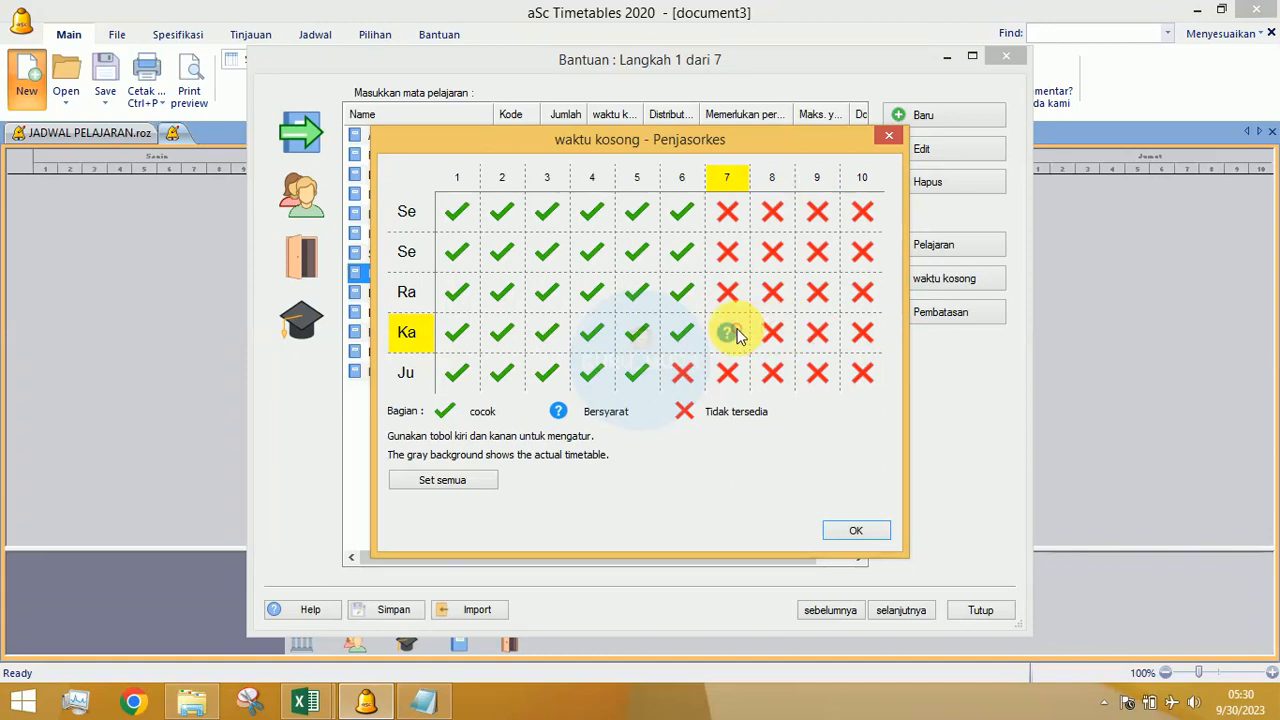
Step: Mark periods 5 and 6 on Monday and Tuesday as Tidak tersedia for Penjasorkes and confirm the grid
click(638, 213)
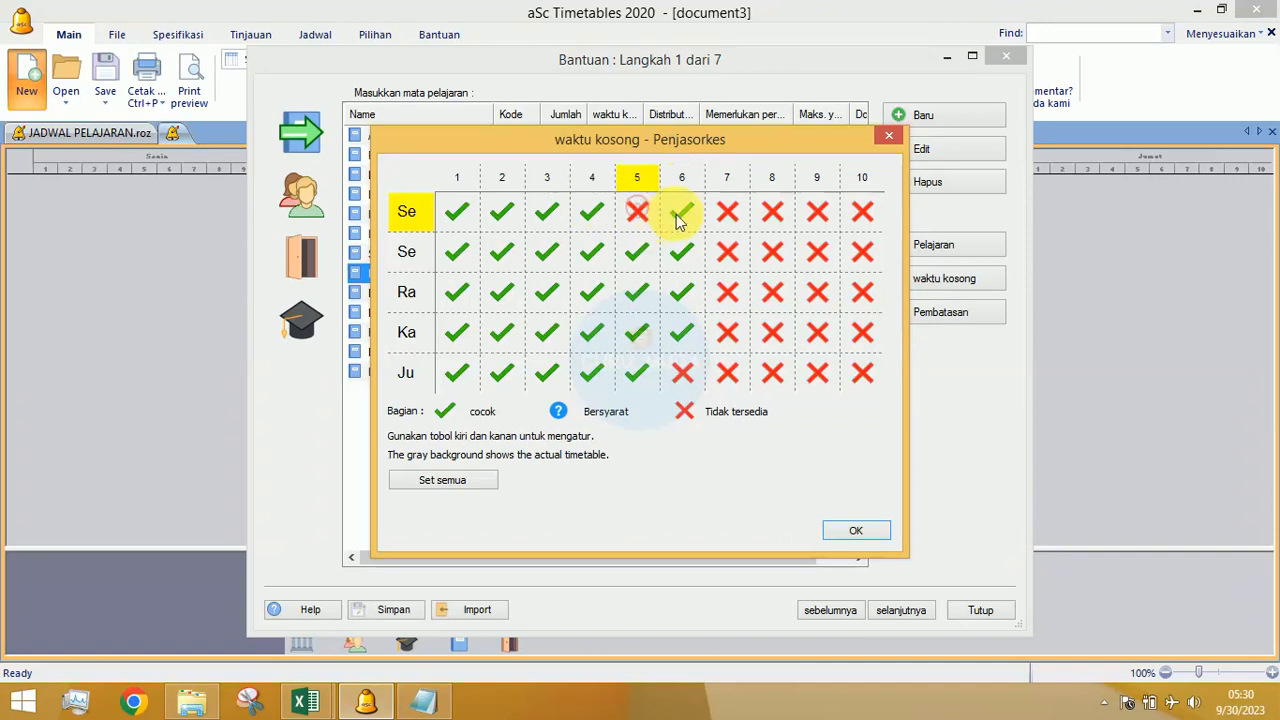
click(681, 211)
click(681, 211)
click(643, 252)
click(643, 252)
click(681, 252)
click(681, 252)
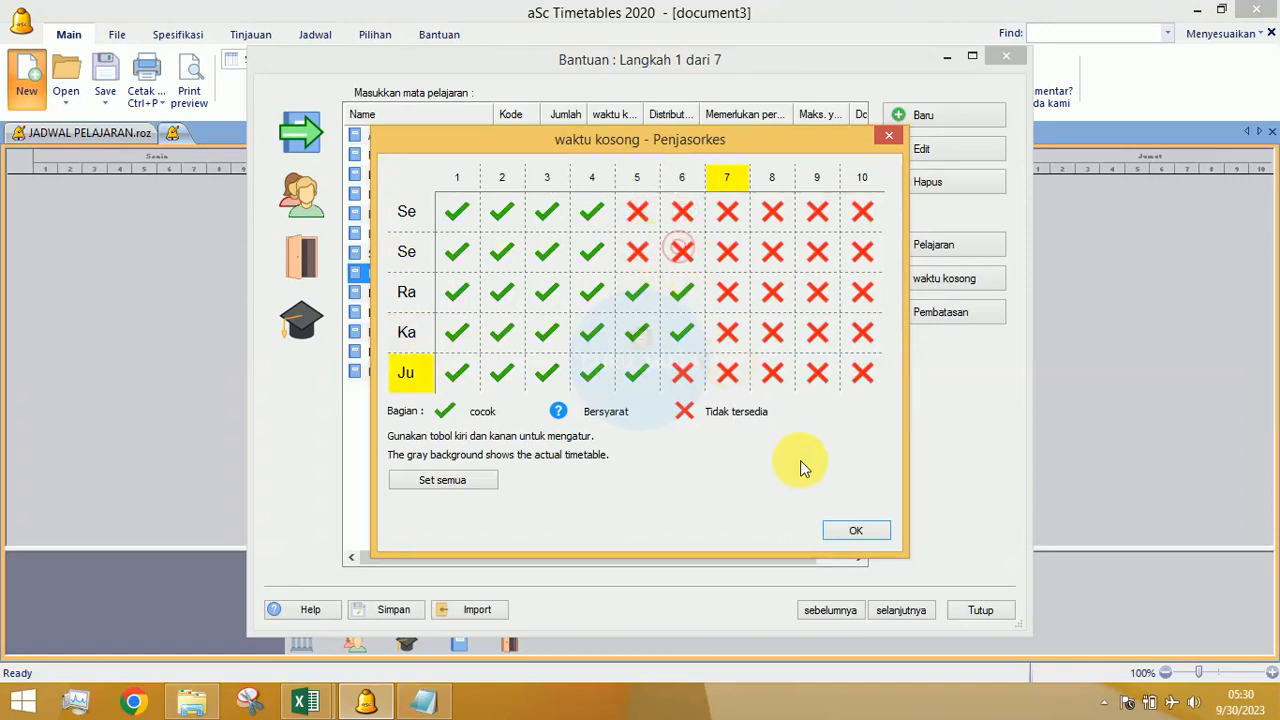
click(855, 530)
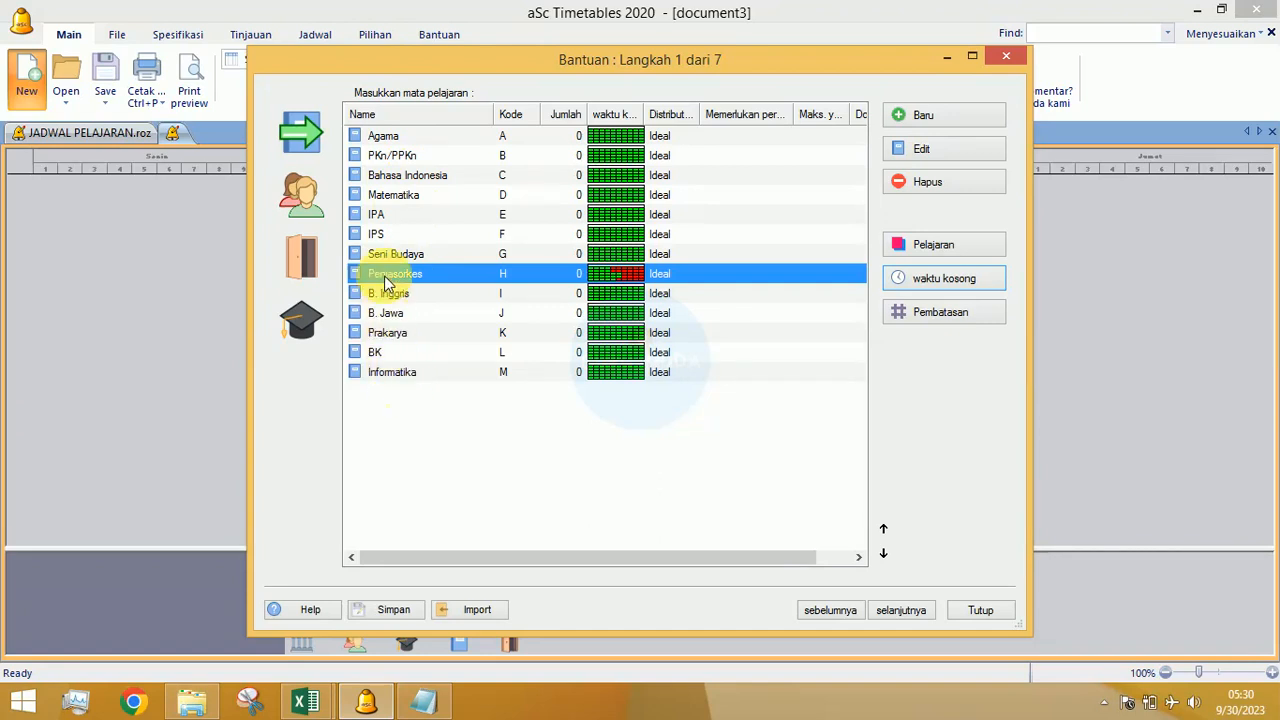
Step: In the waktu kosong grid of IPA, mark all periods of Monday, Tuesday, Wednesday and Friday as Tidak tersedia and confirm
click(384, 220)
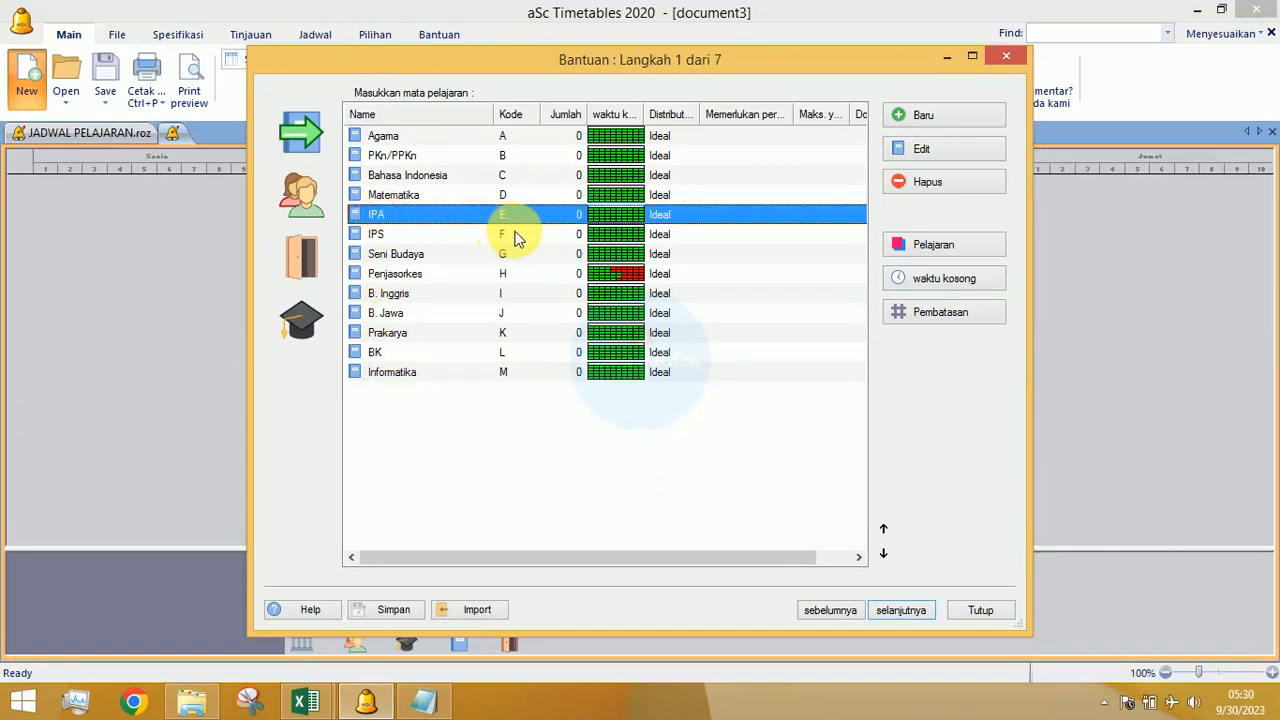
click(910, 284)
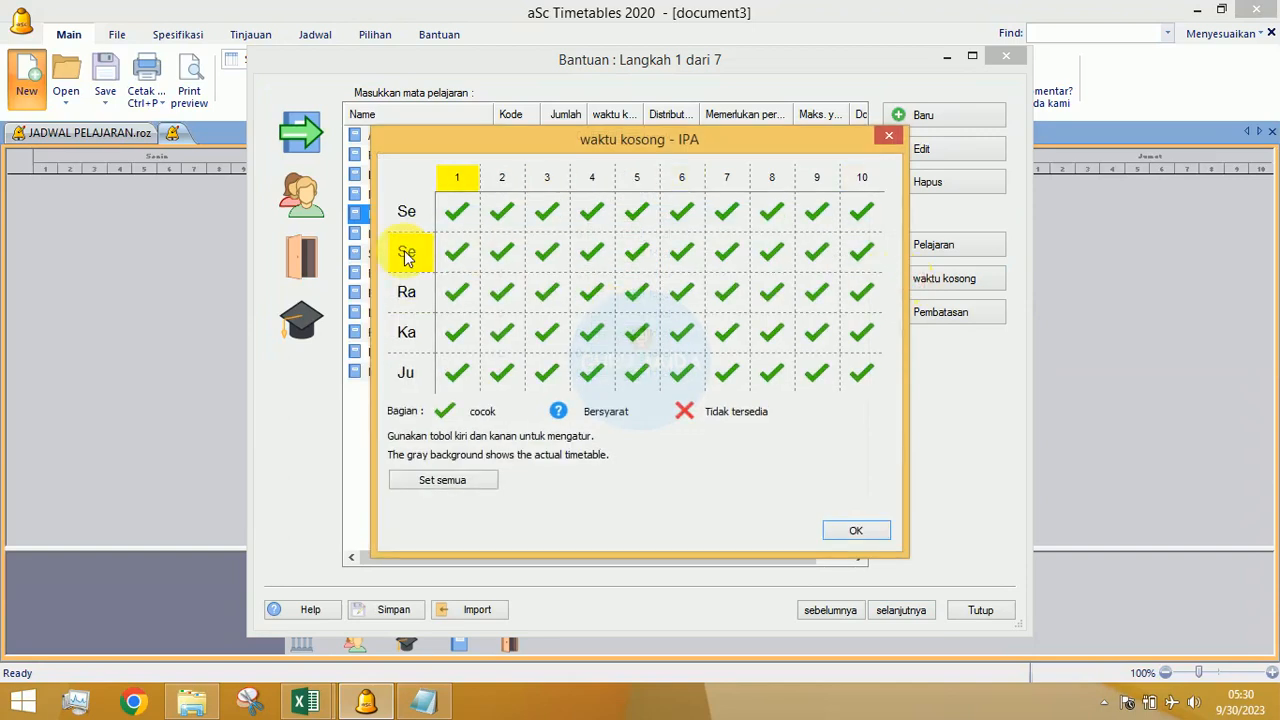
click(405, 218)
click(405, 218)
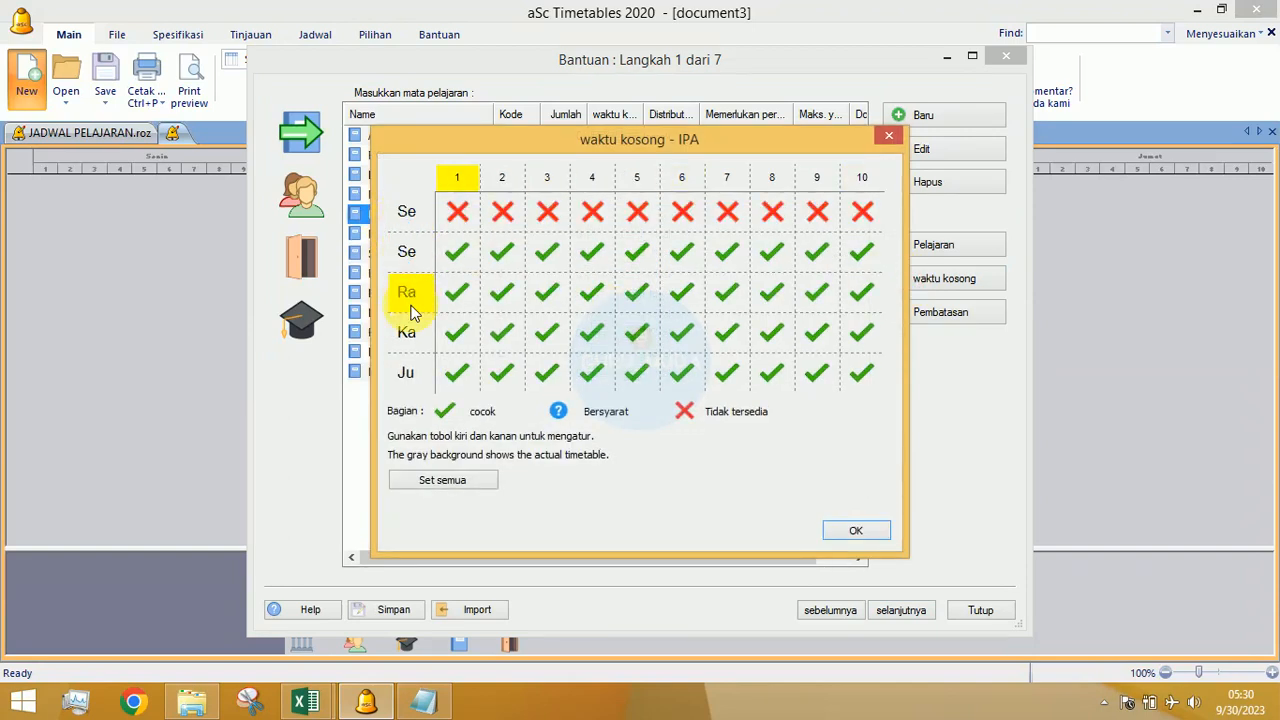
click(406, 260)
click(407, 260)
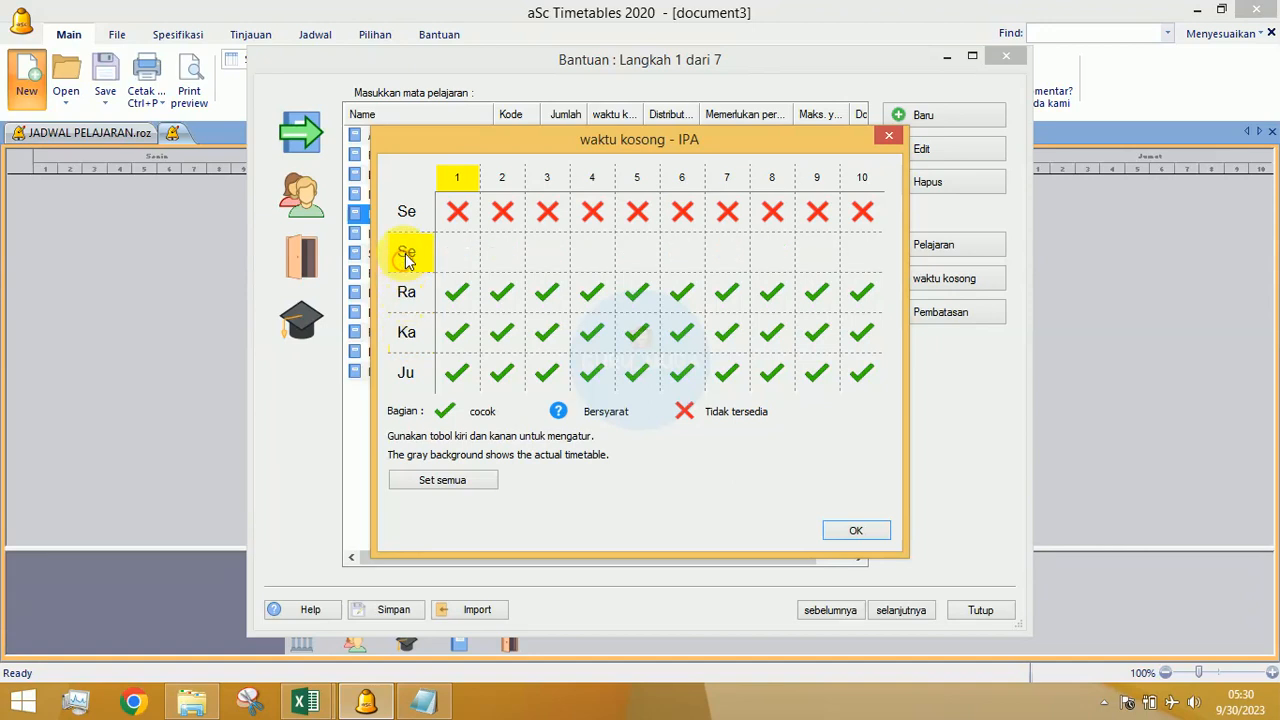
click(411, 298)
click(412, 300)
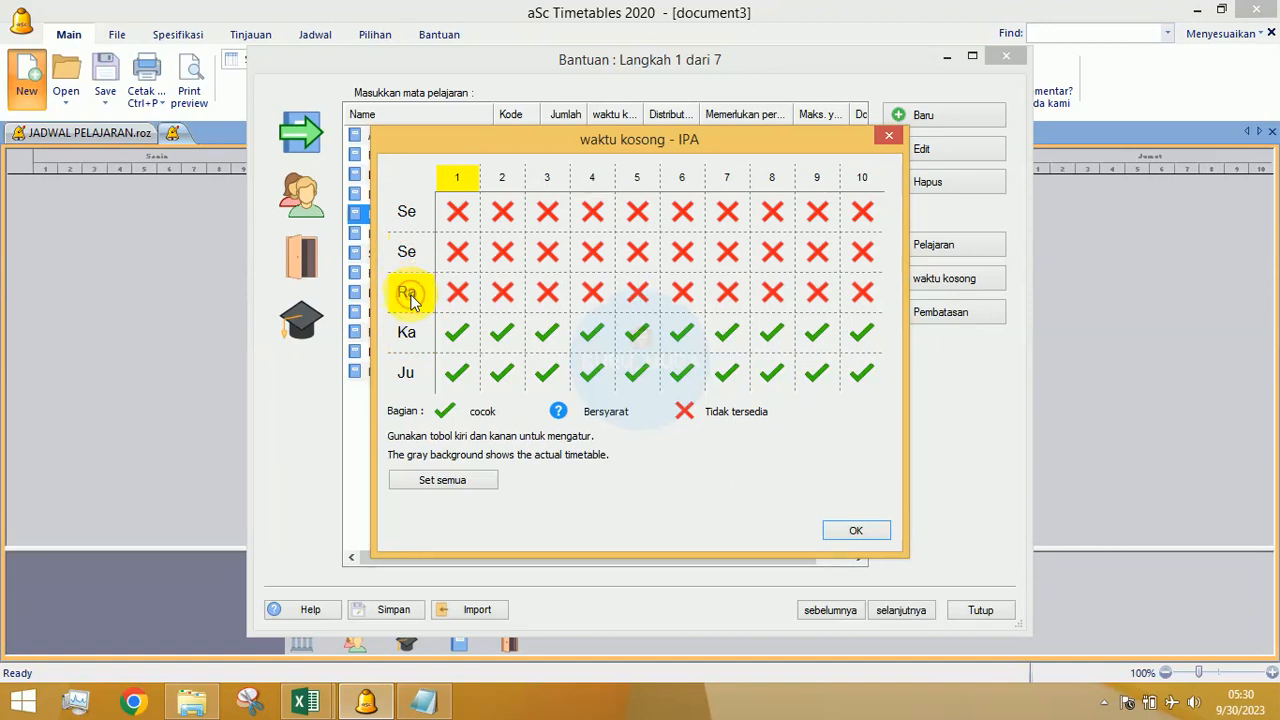
click(410, 372)
click(418, 376)
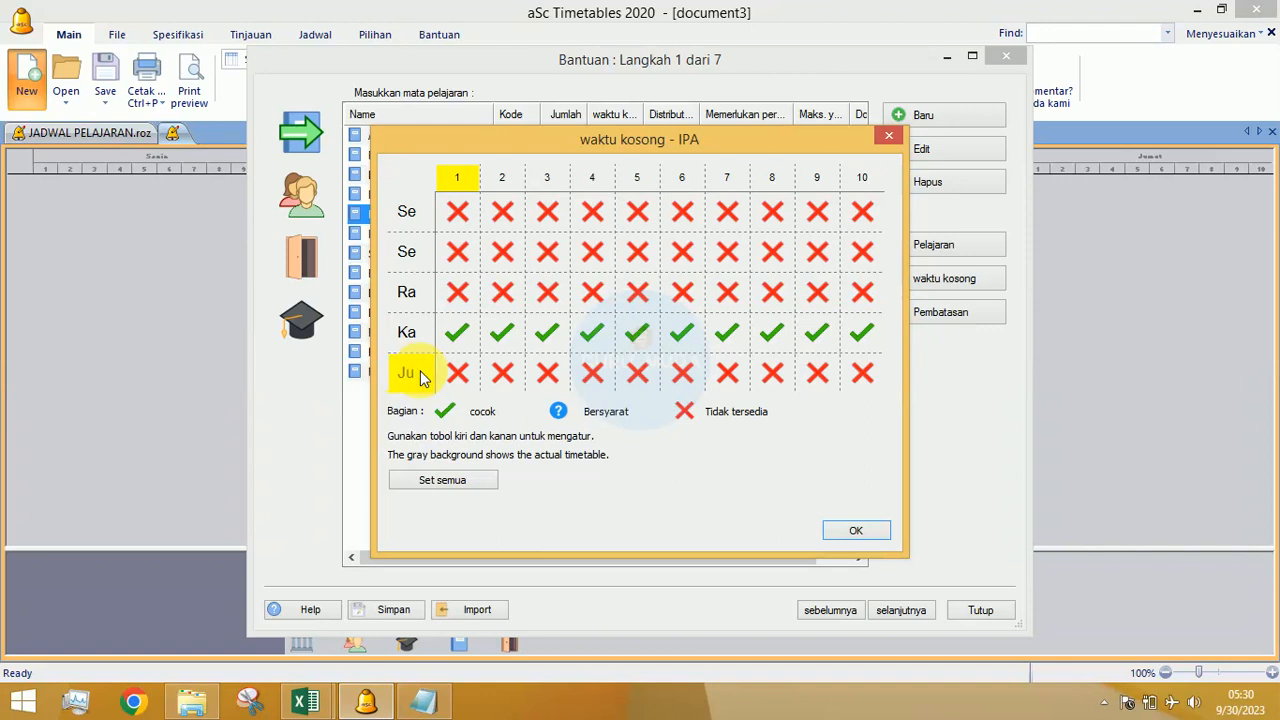
click(845, 532)
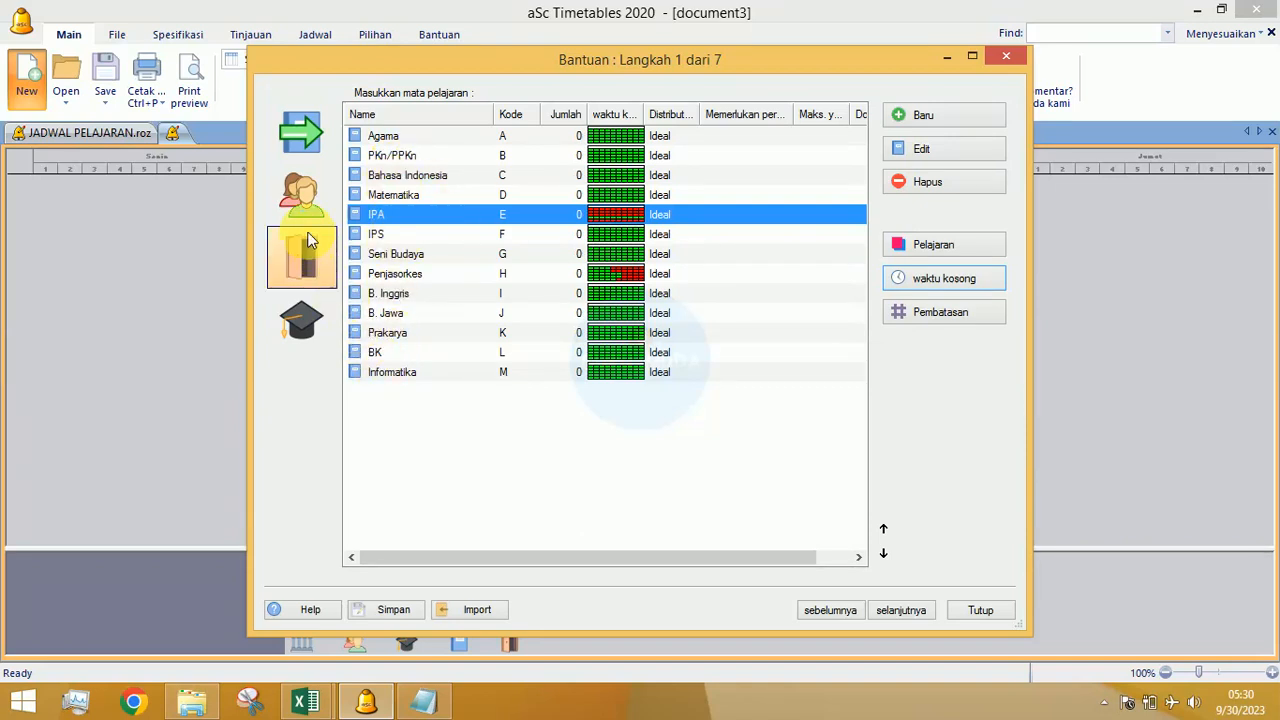
Step: For class 7A, mark Tuesday period 10 and periods 9 and 10 on Wednesday, Thursday and Friday as Tidak tersedia in waktu kosong
click(307, 205)
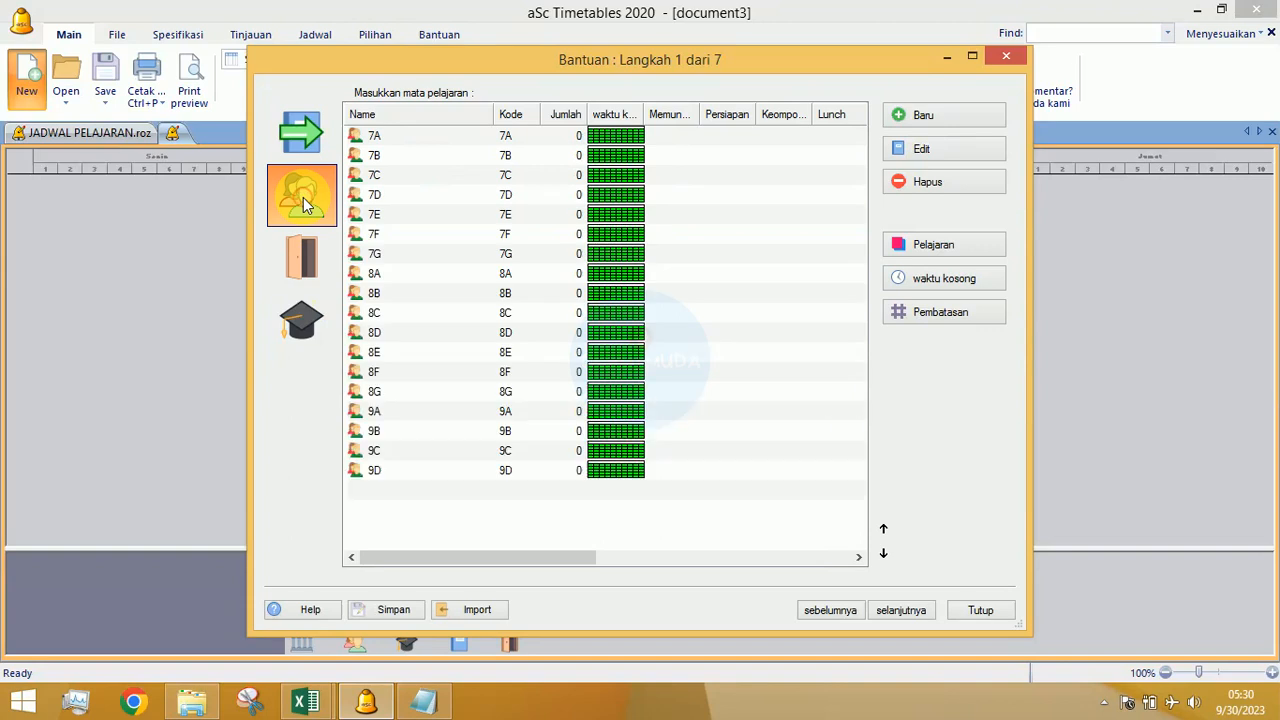
click(378, 137)
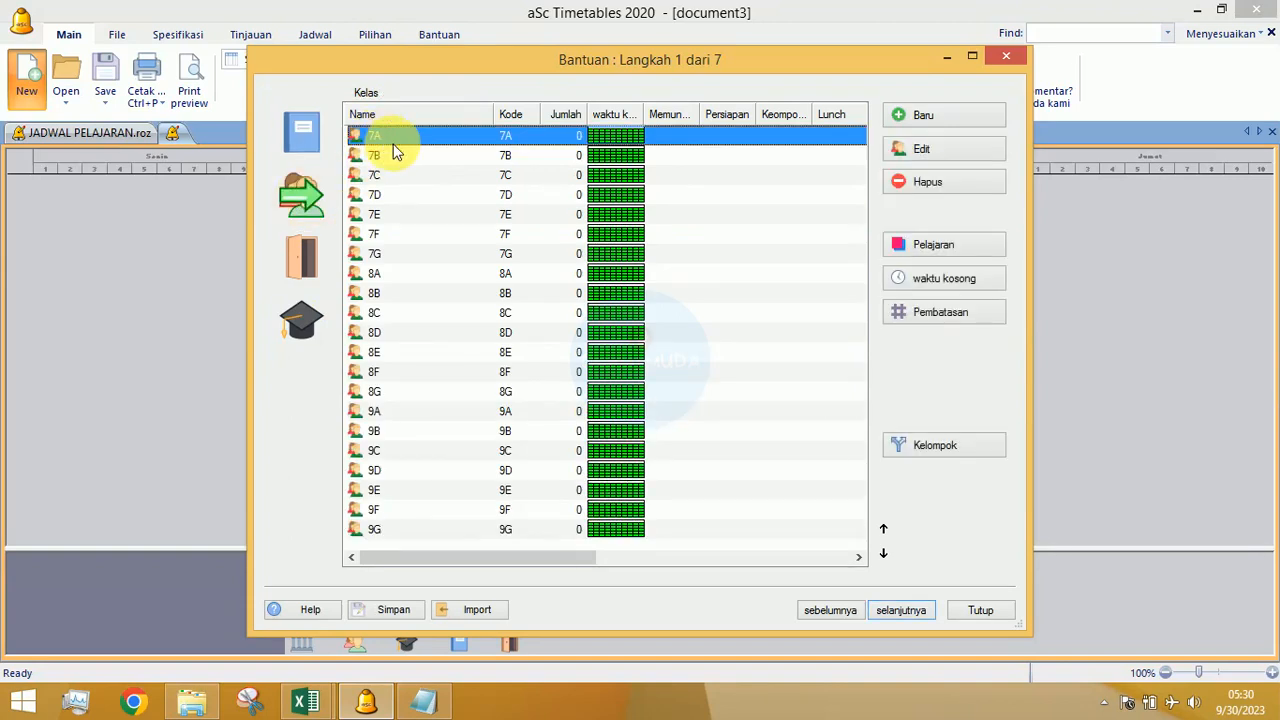
click(957, 283)
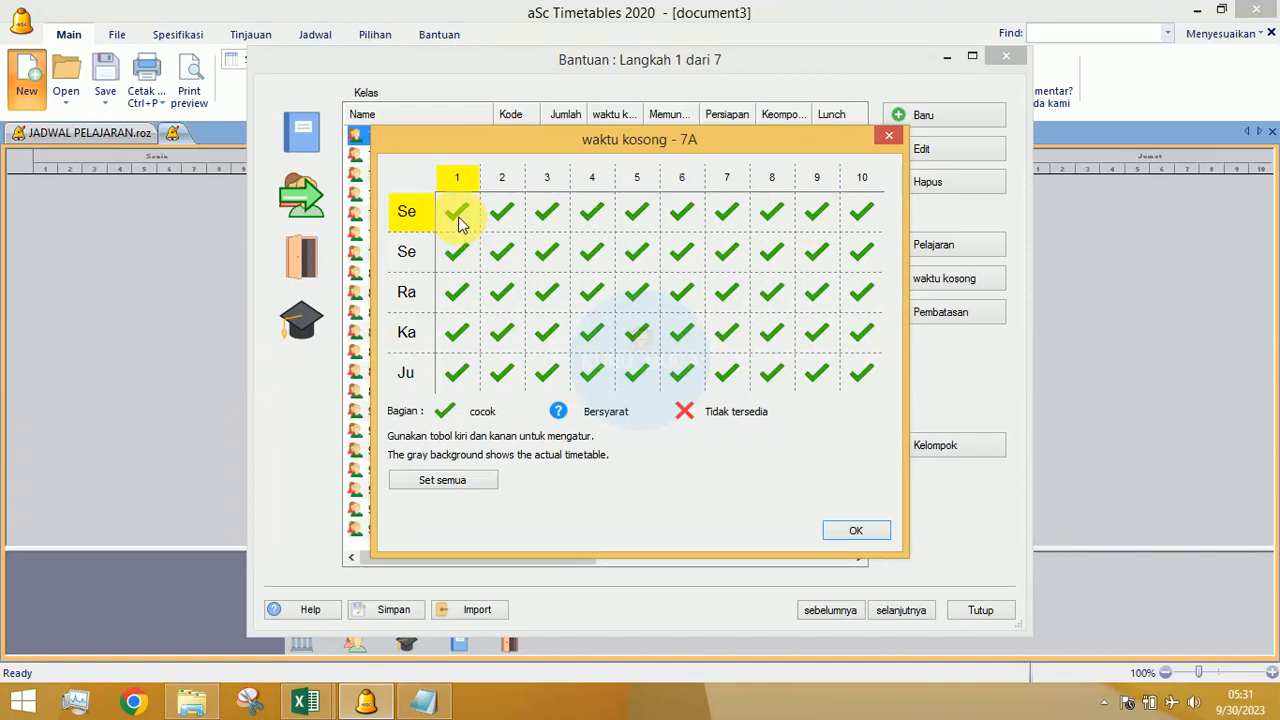
click(862, 255)
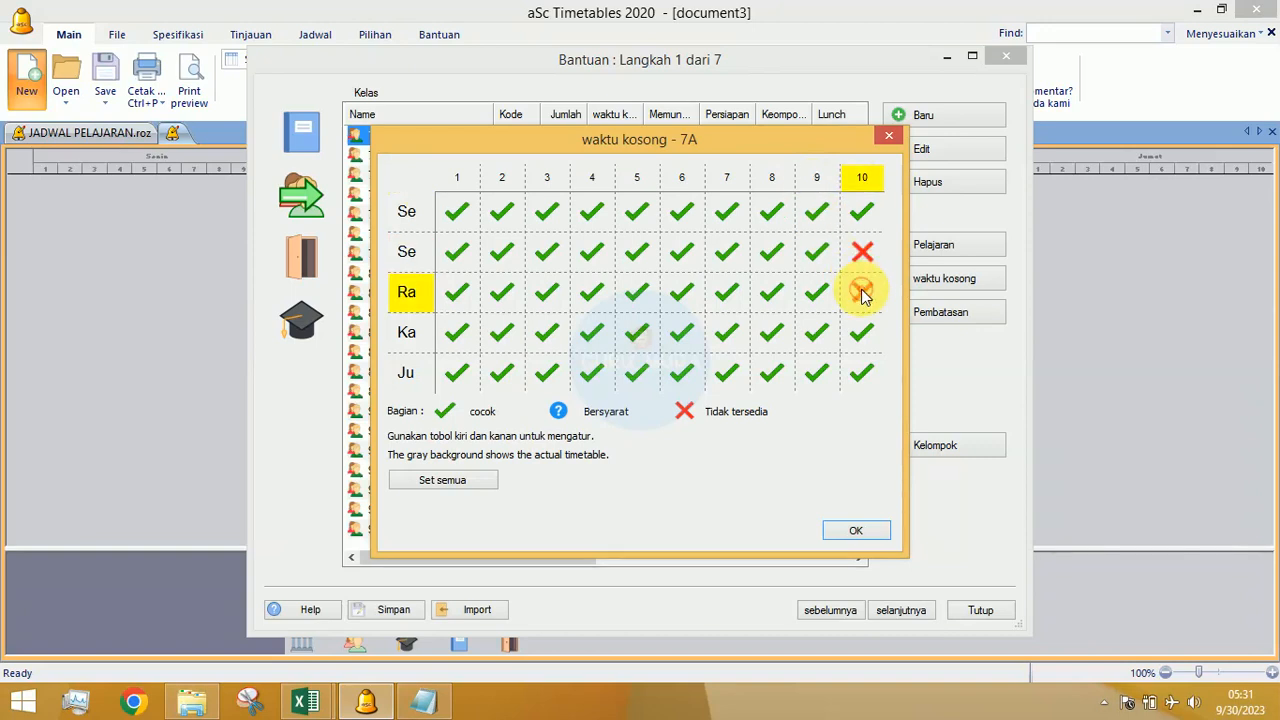
click(860, 335)
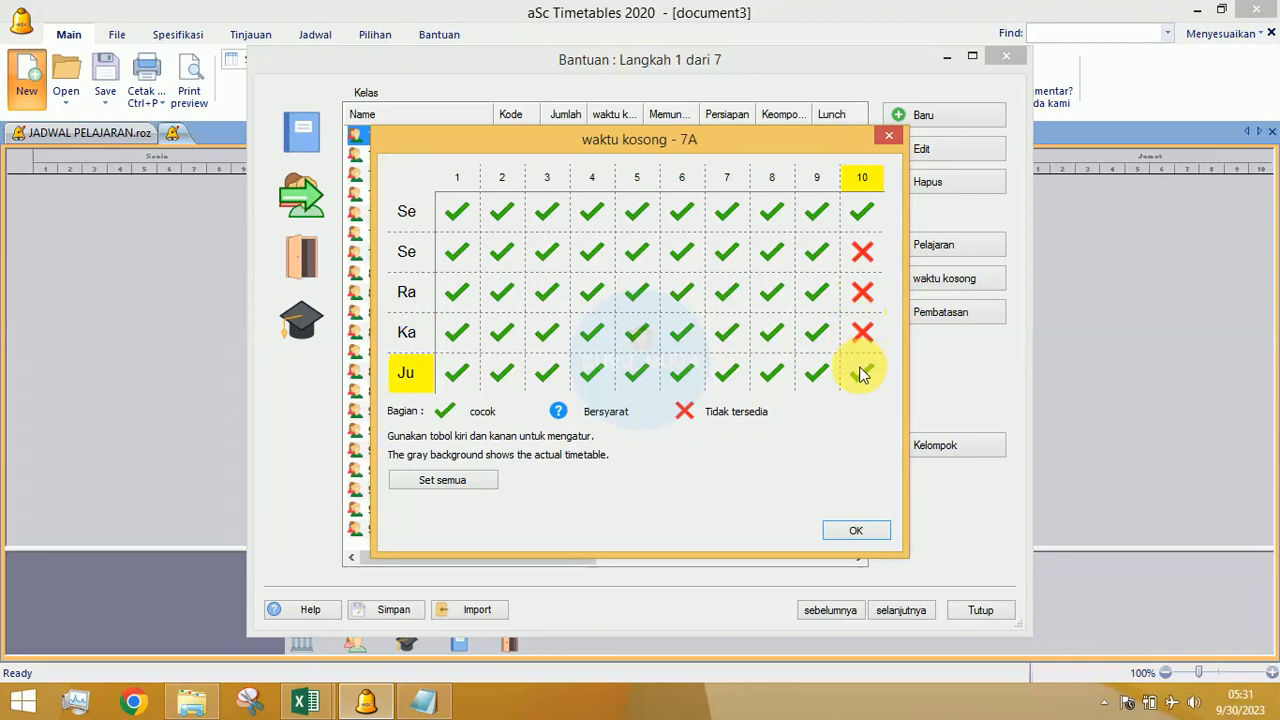
click(857, 371)
click(818, 373)
click(815, 334)
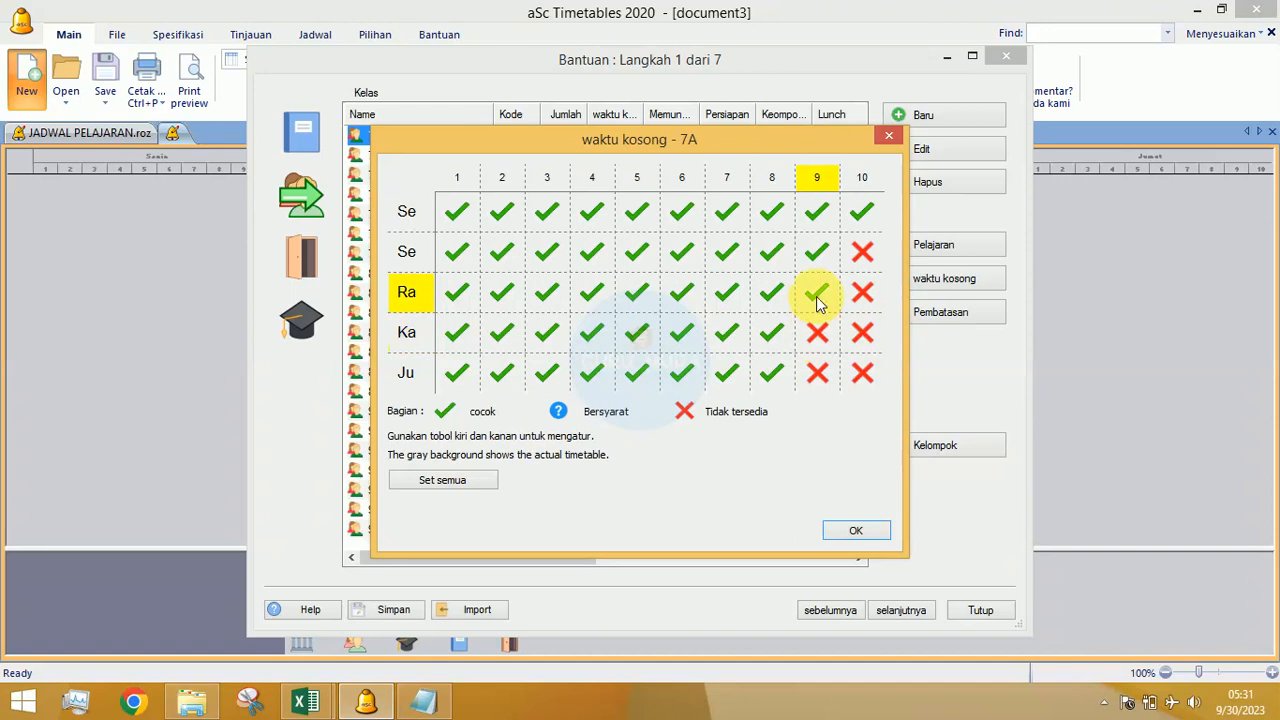
click(817, 290)
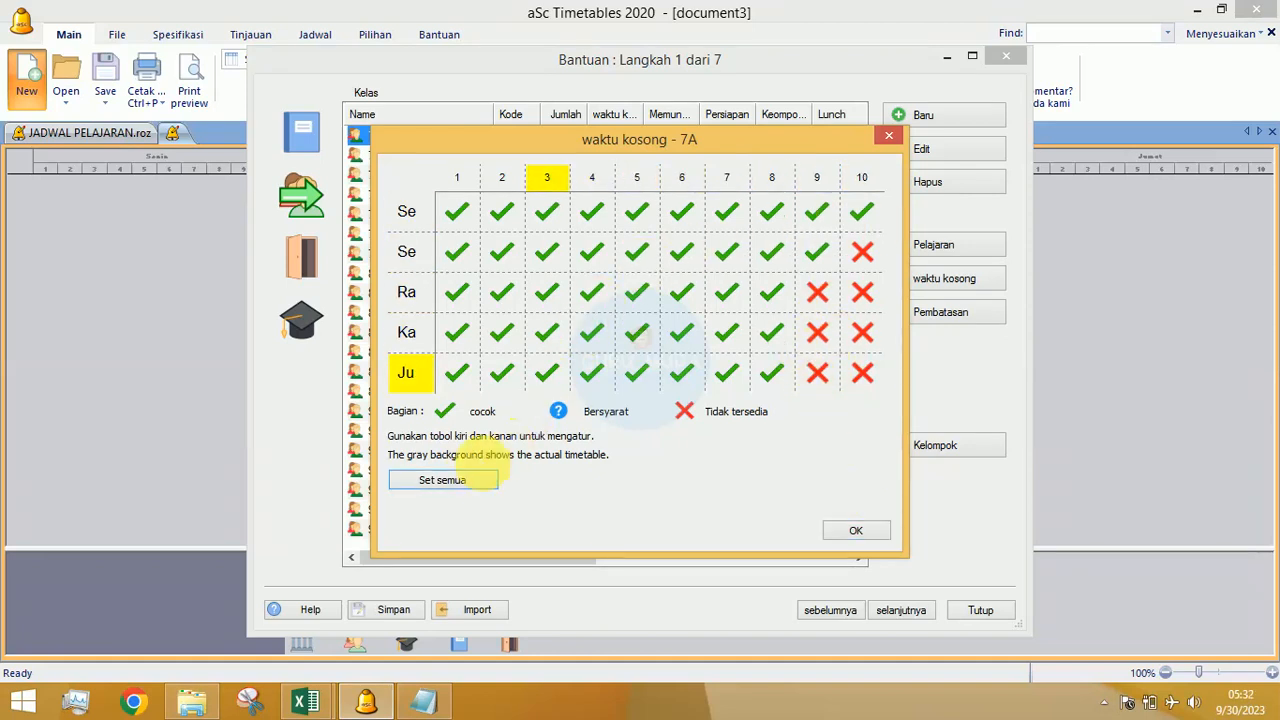
Step: Apply the waktu kosong settings of 7A to classes 7B through 7G and close the grid
click(465, 485)
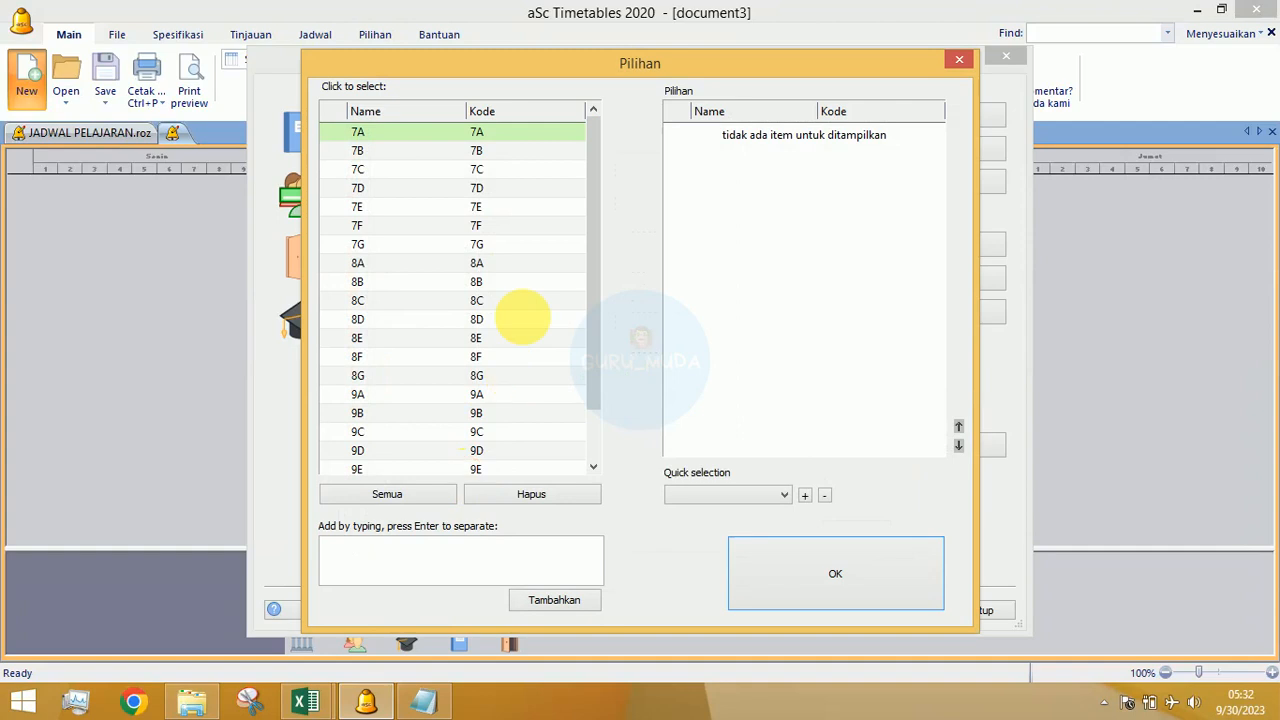
click(362, 150)
click(360, 169)
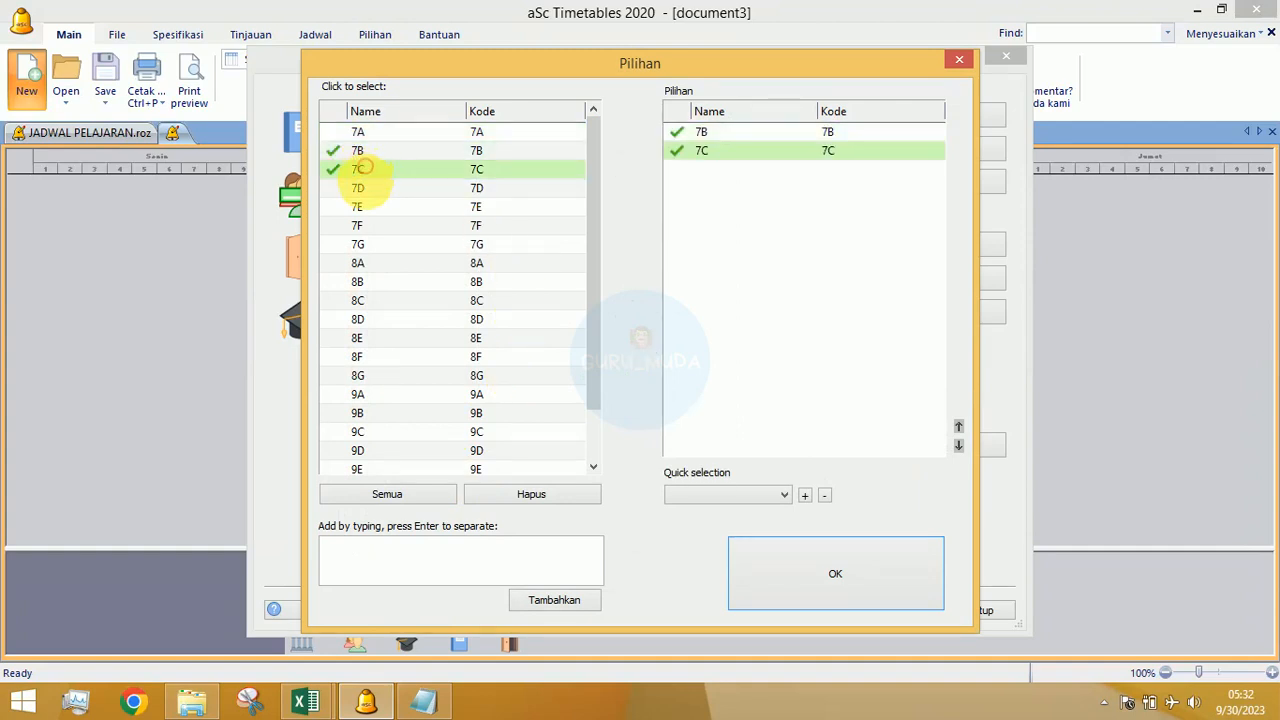
click(360, 188)
click(358, 225)
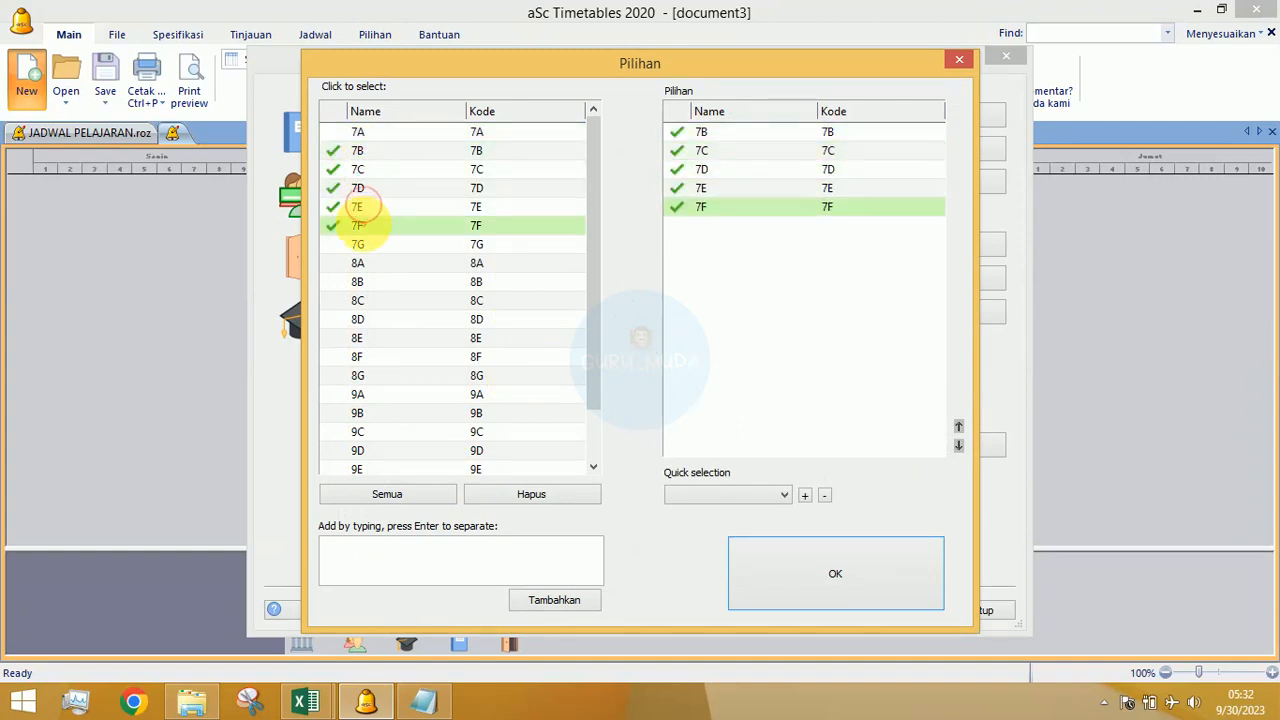
click(358, 244)
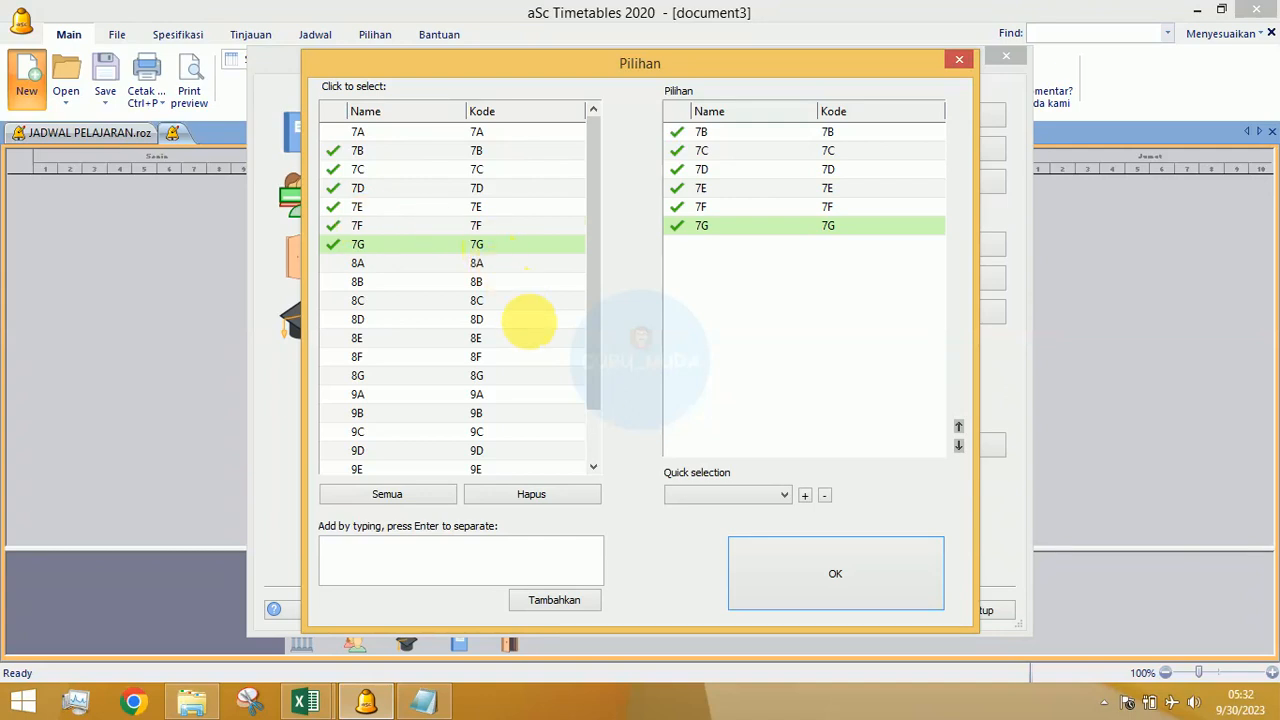
click(779, 566)
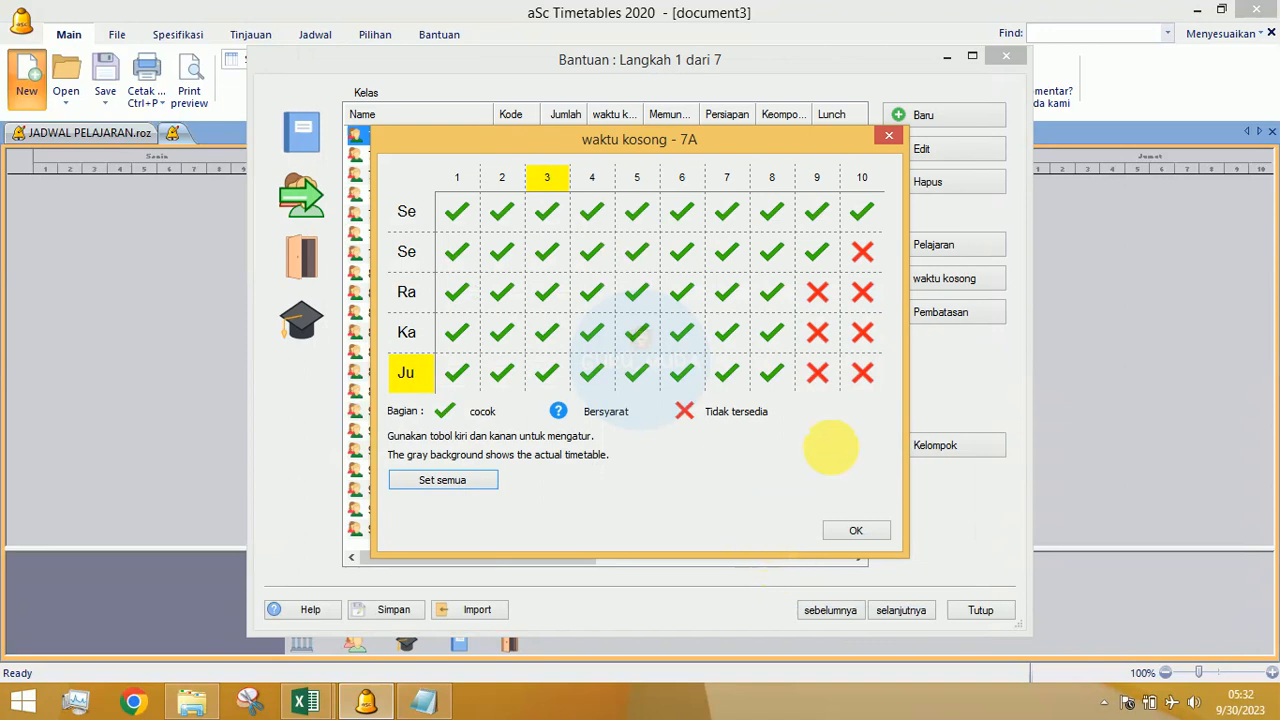
click(889, 135)
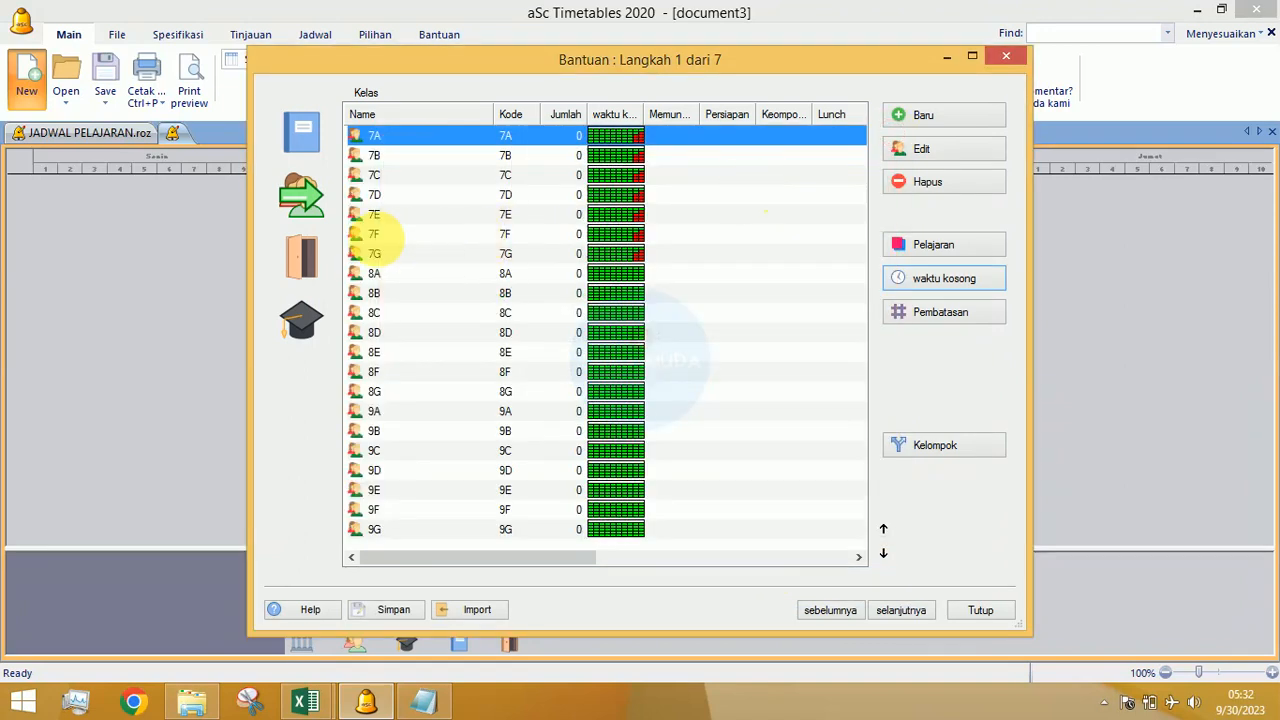
Step: Apply the waktu kosong settings of class 8A to classes 8B through 8G and close the grid
click(382, 273)
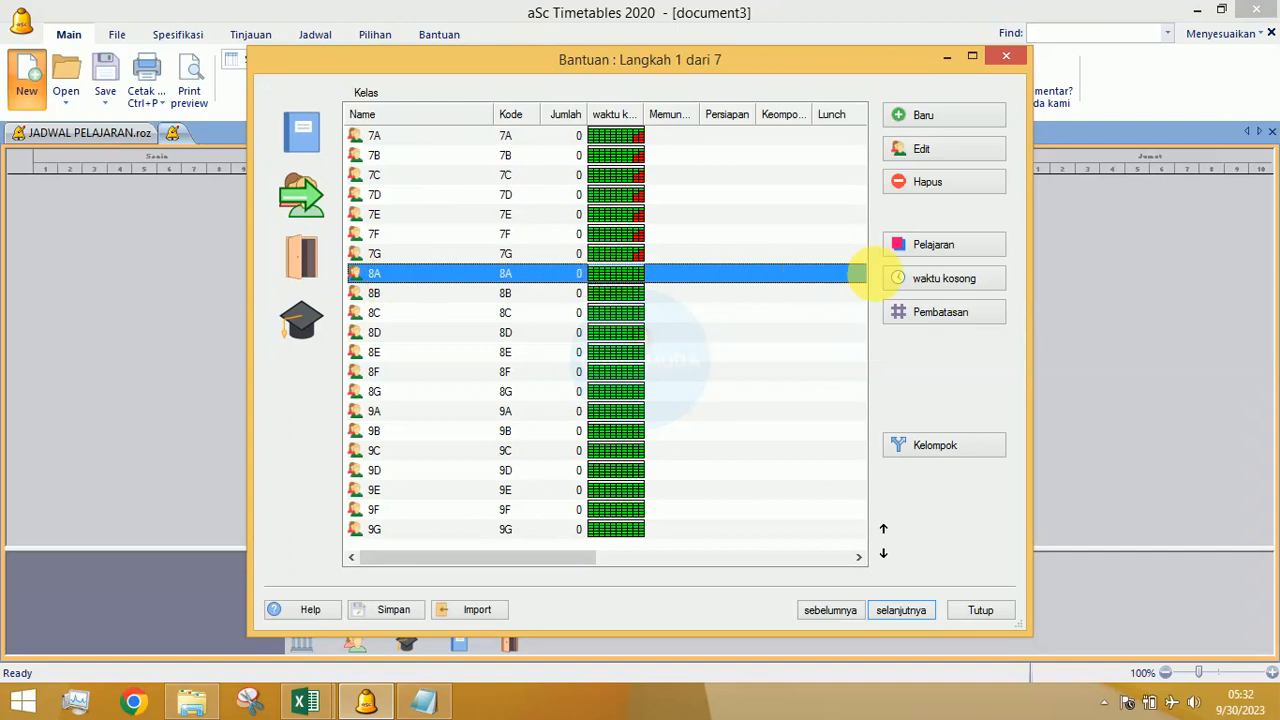
click(930, 278)
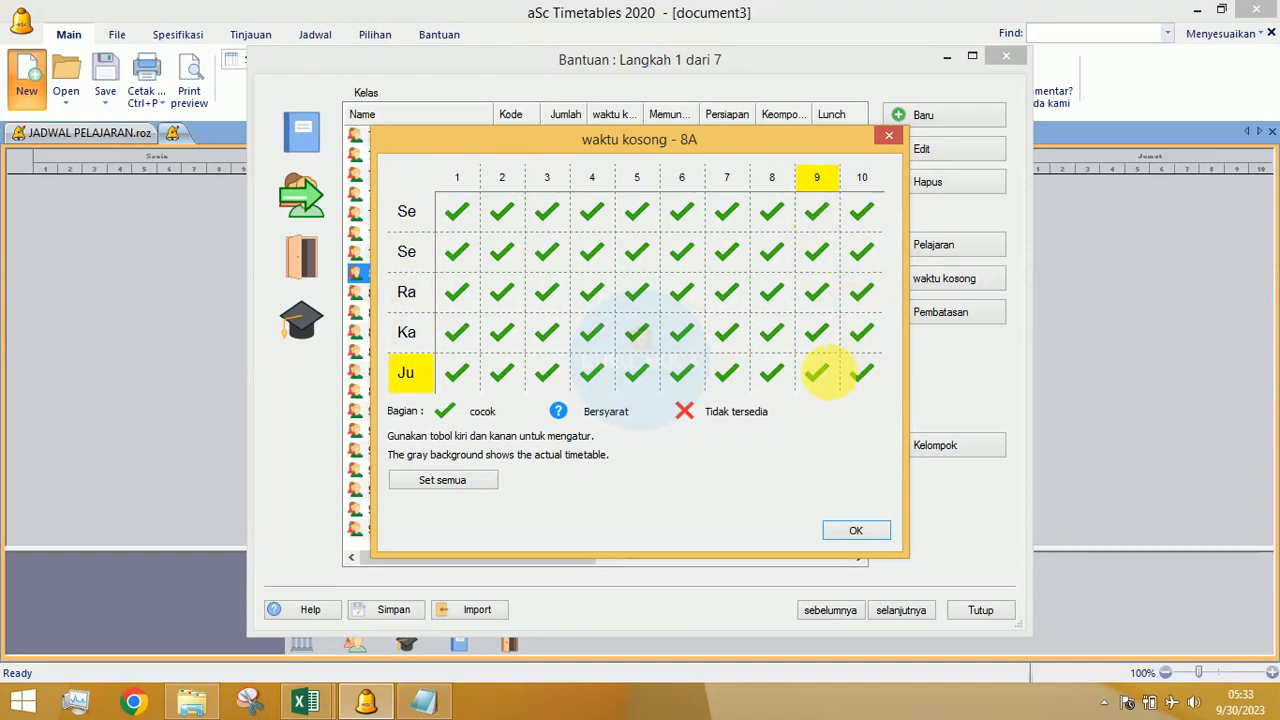
click(466, 476)
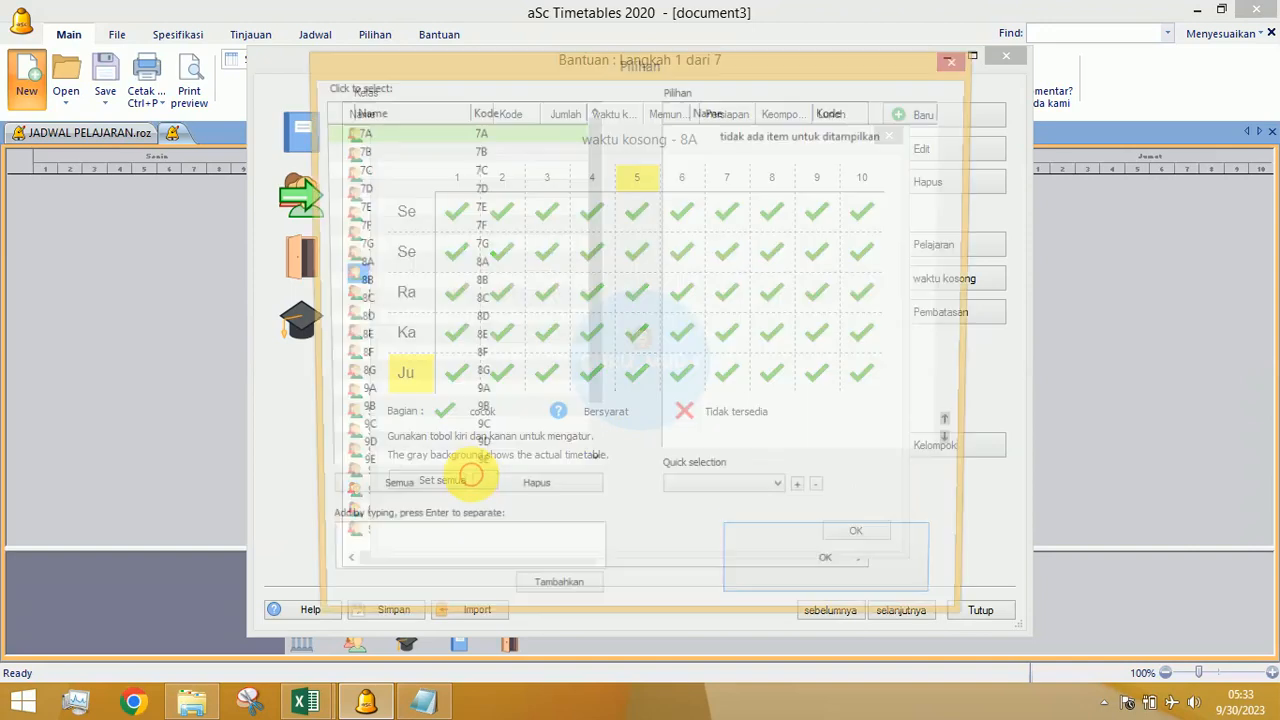
click(355, 281)
click(357, 300)
click(357, 319)
click(357, 338)
click(357, 357)
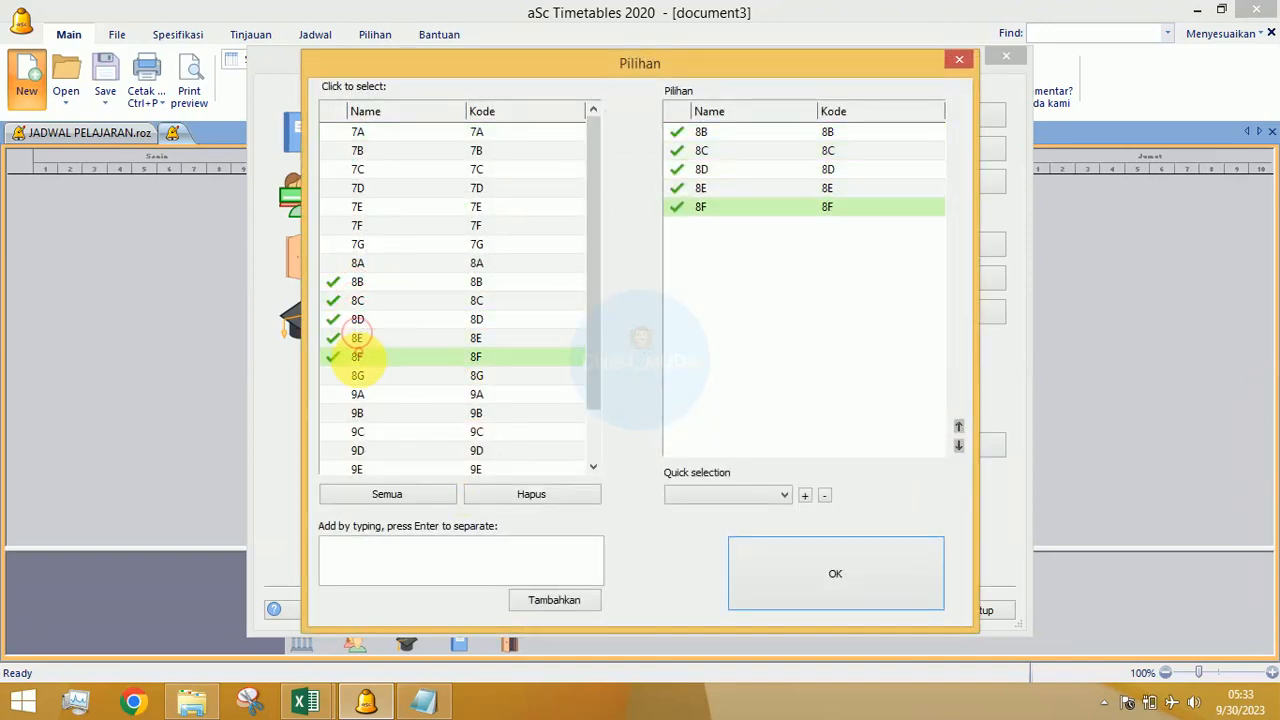
click(357, 375)
click(830, 560)
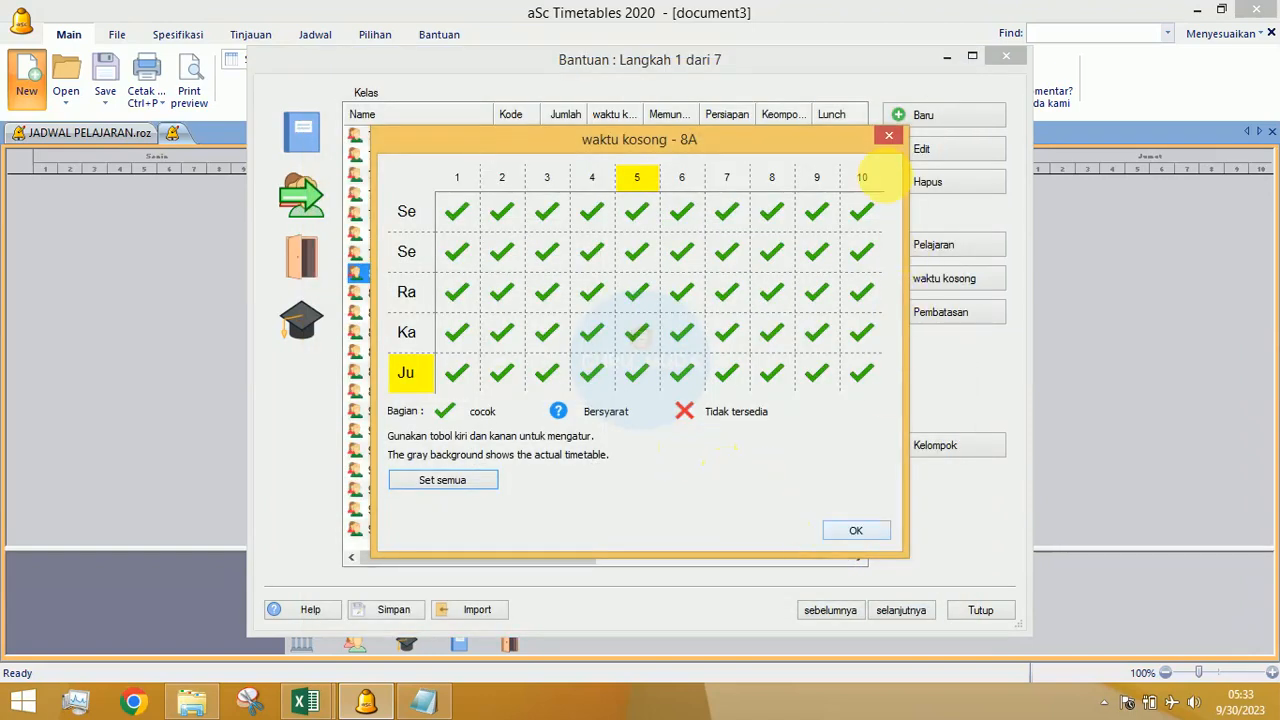
click(886, 137)
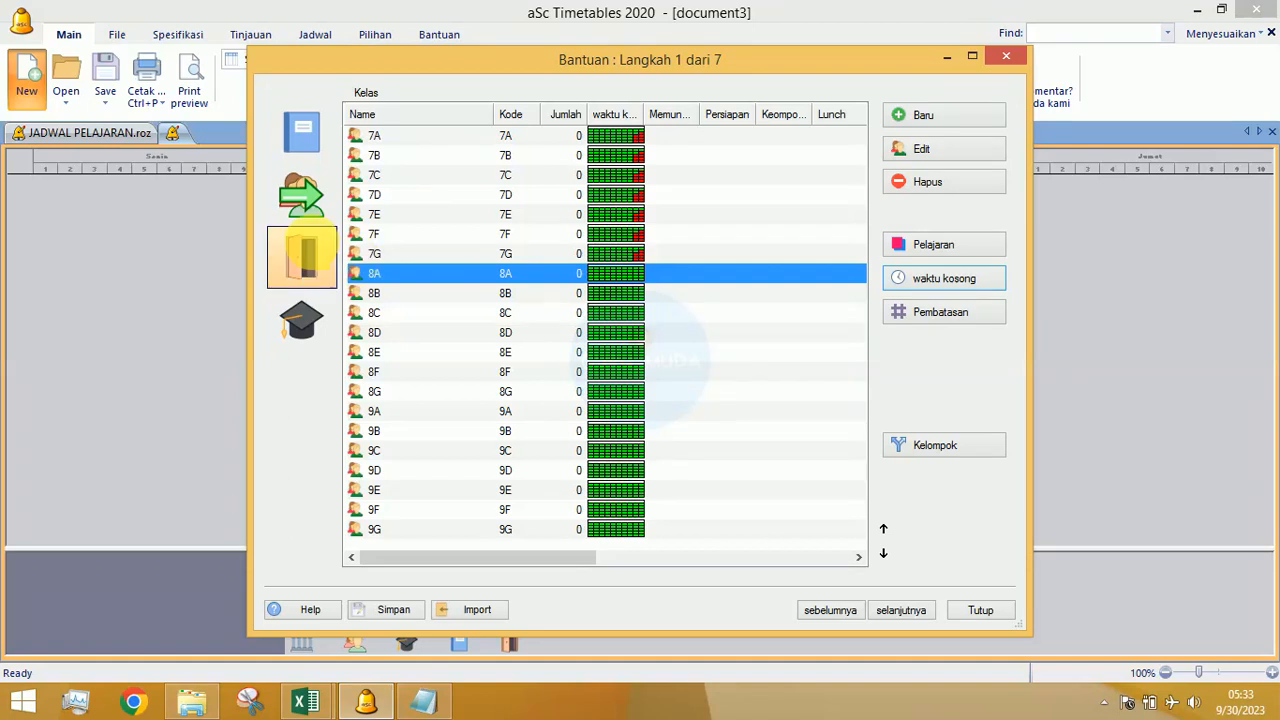
Step: For the seventh teacher in the Guru list, start a new lesson with Matematika as subject and 9A as class
click(300, 318)
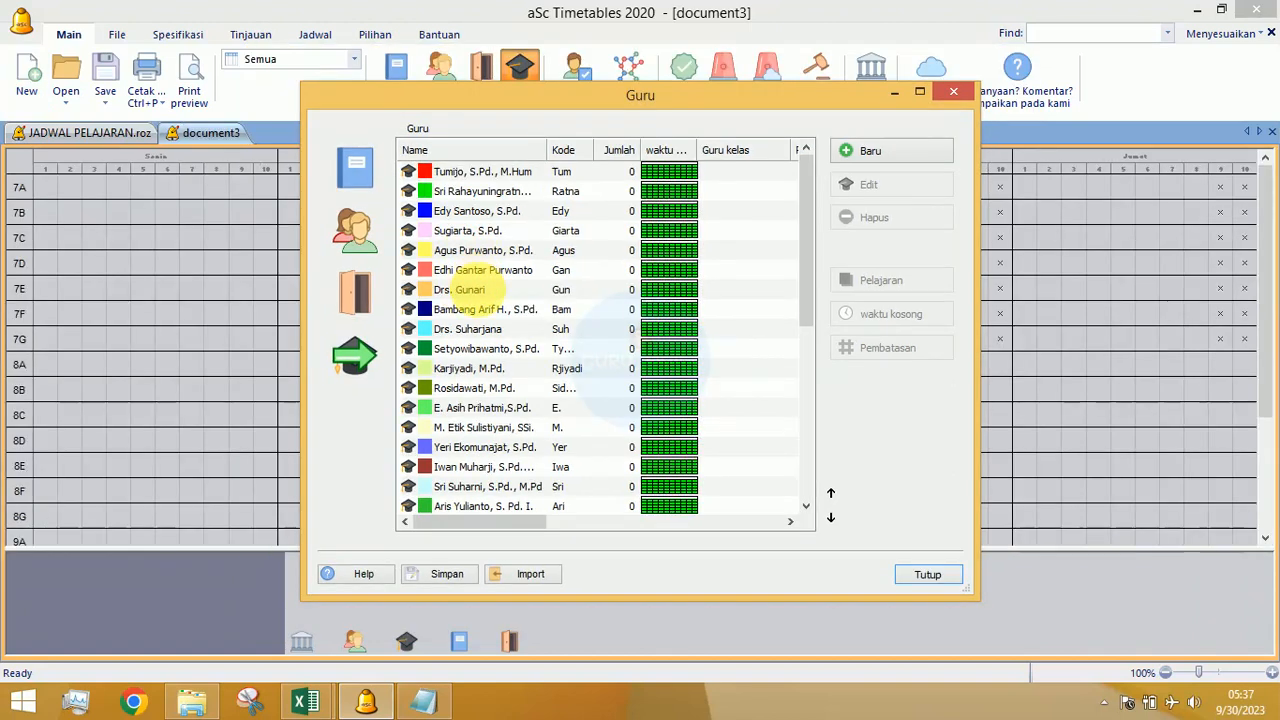
click(470, 289)
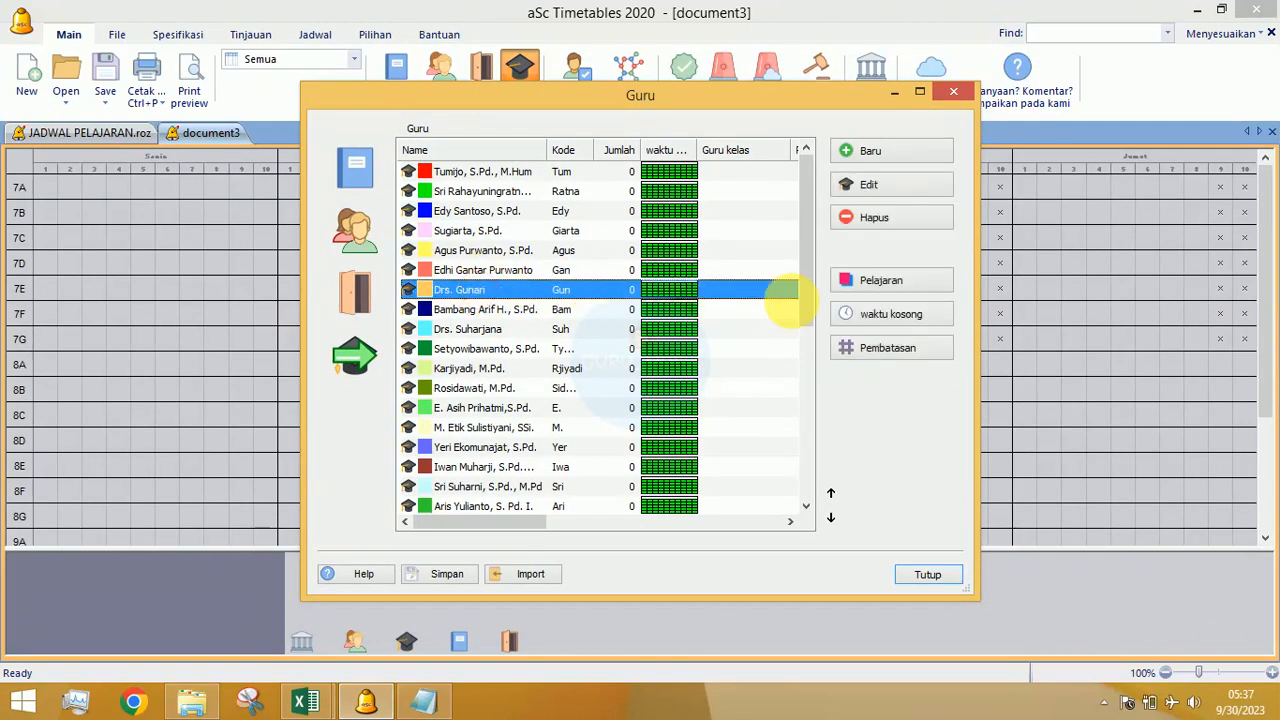
double_click(507, 292)
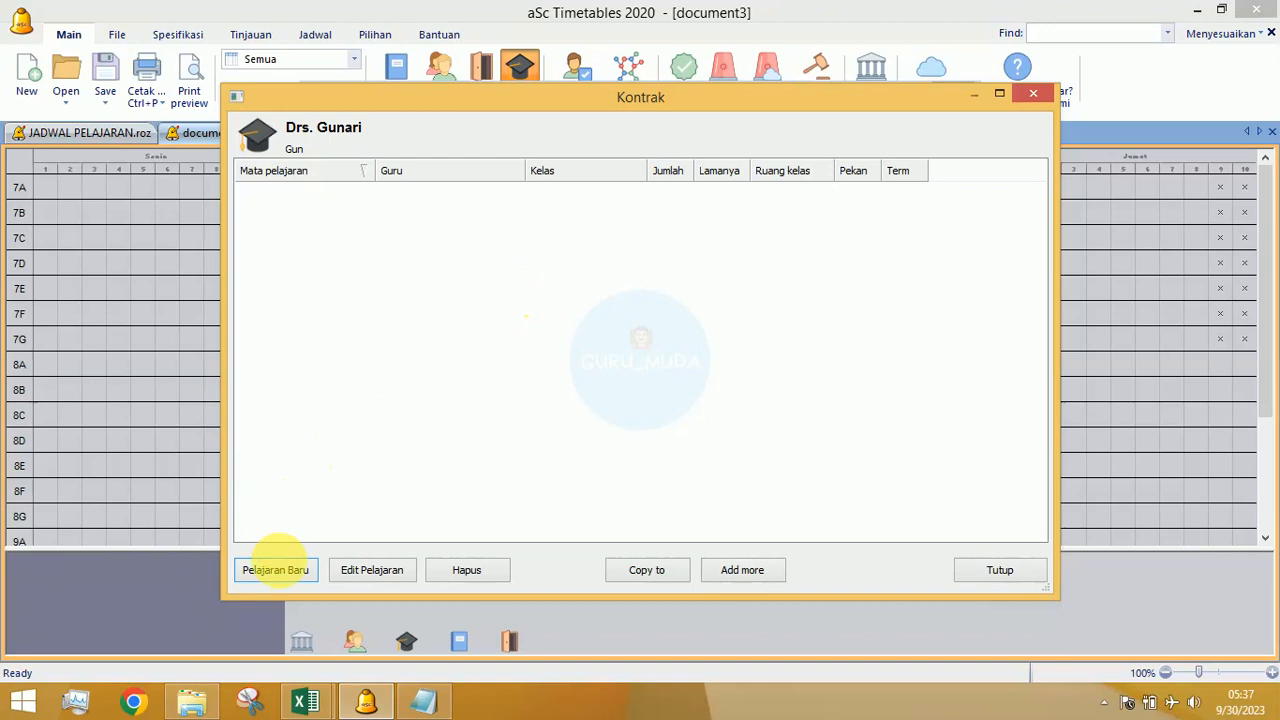
click(276, 569)
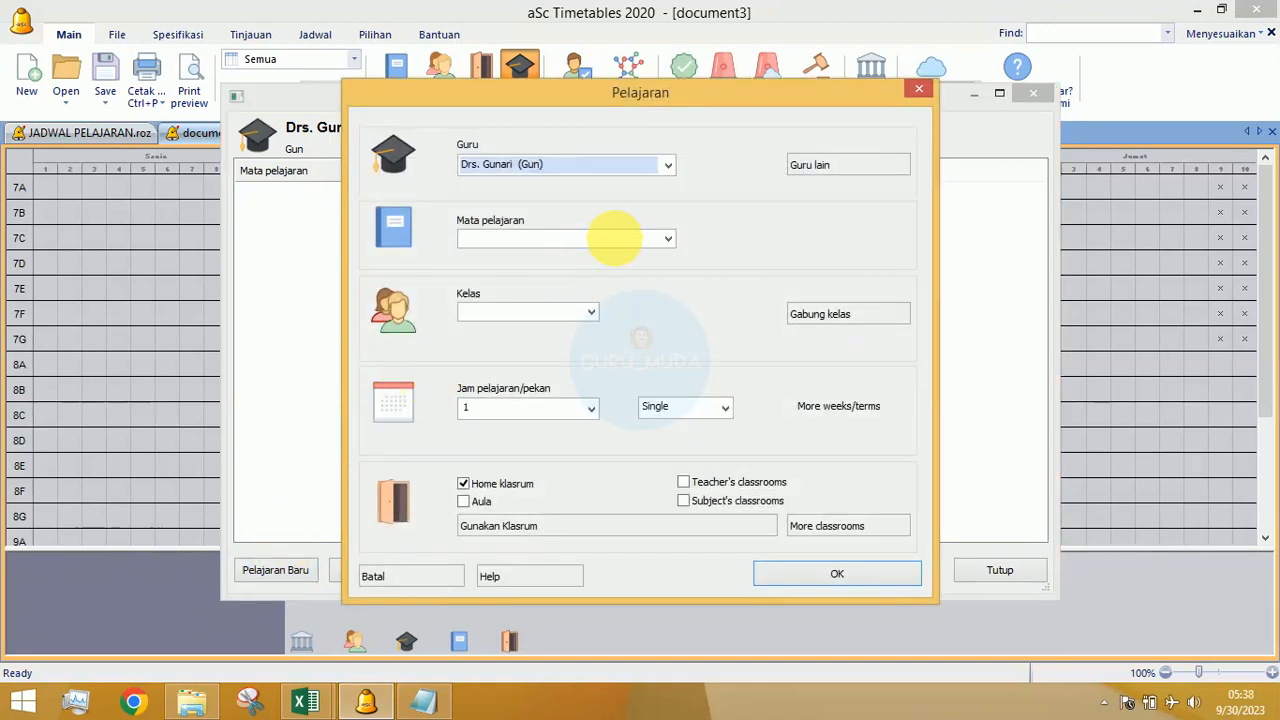
click(614, 237)
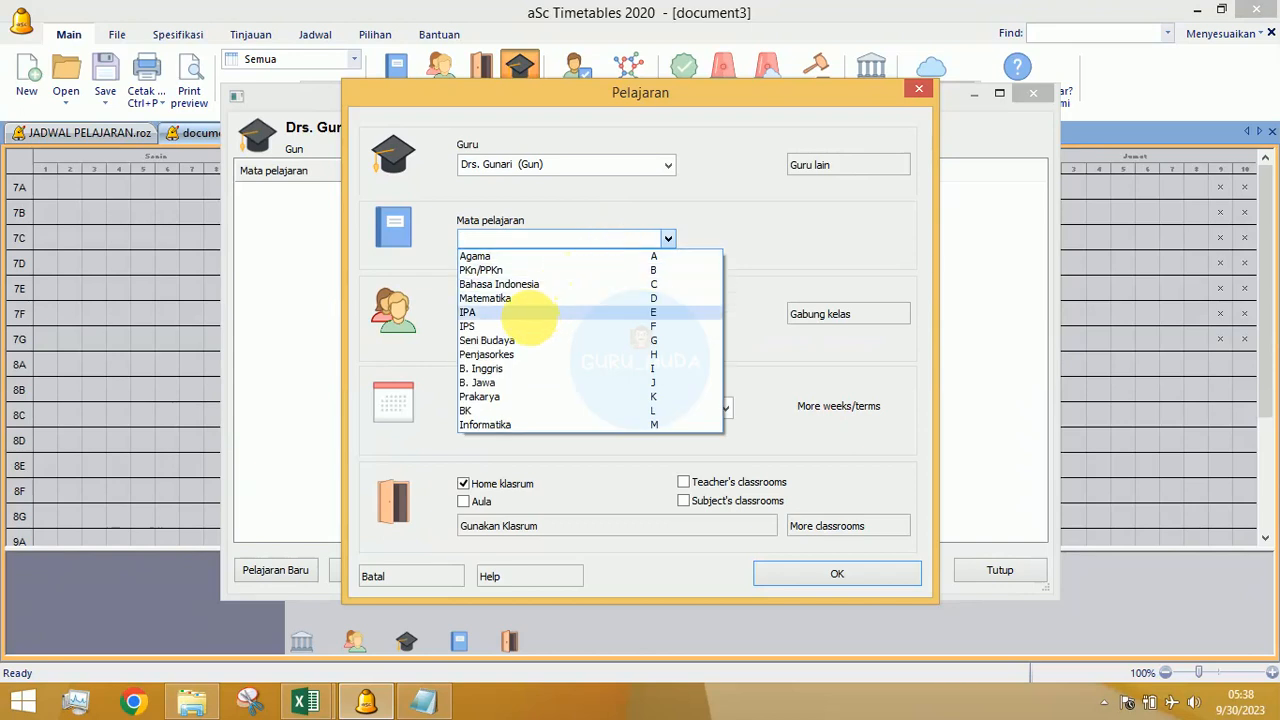
click(517, 299)
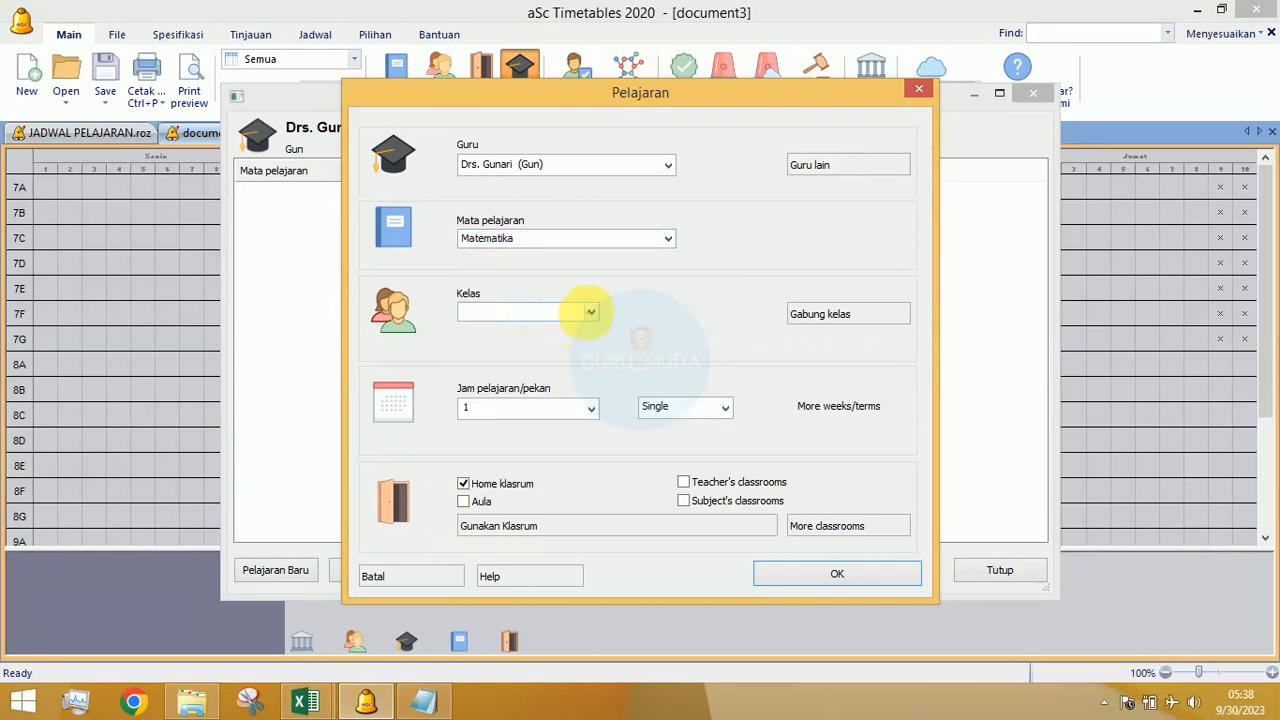
click(590, 312)
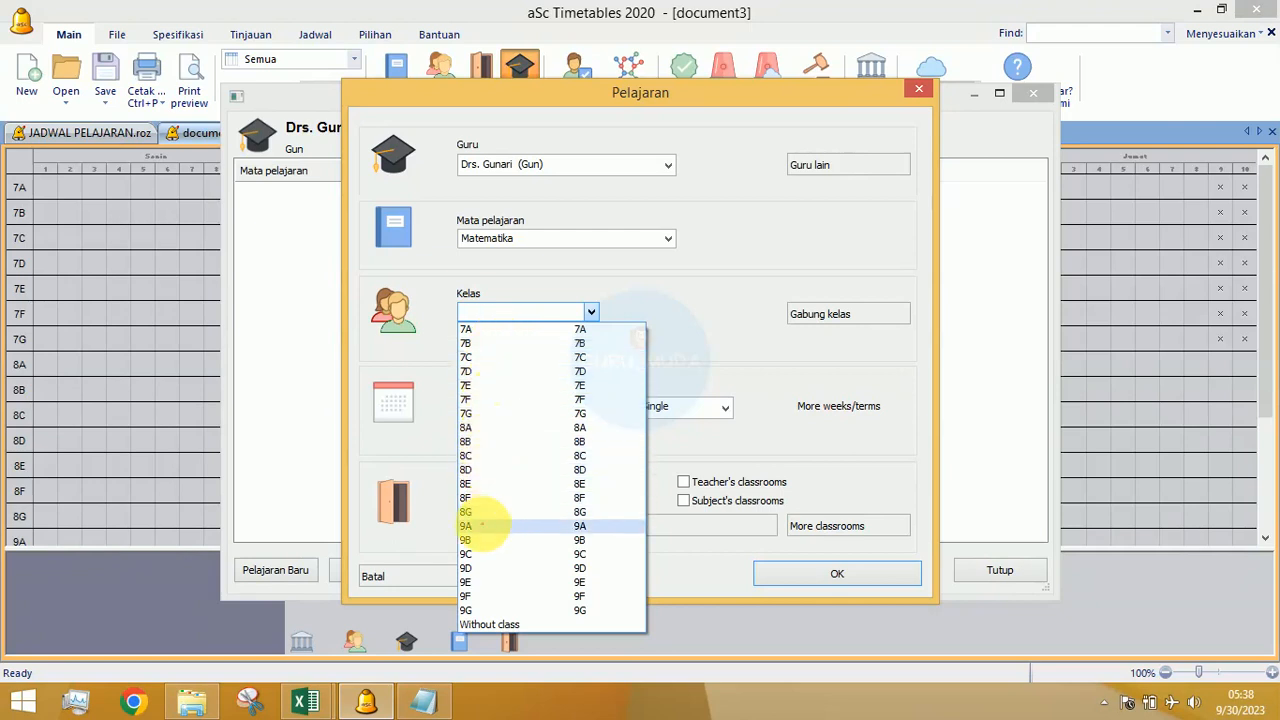
click(484, 525)
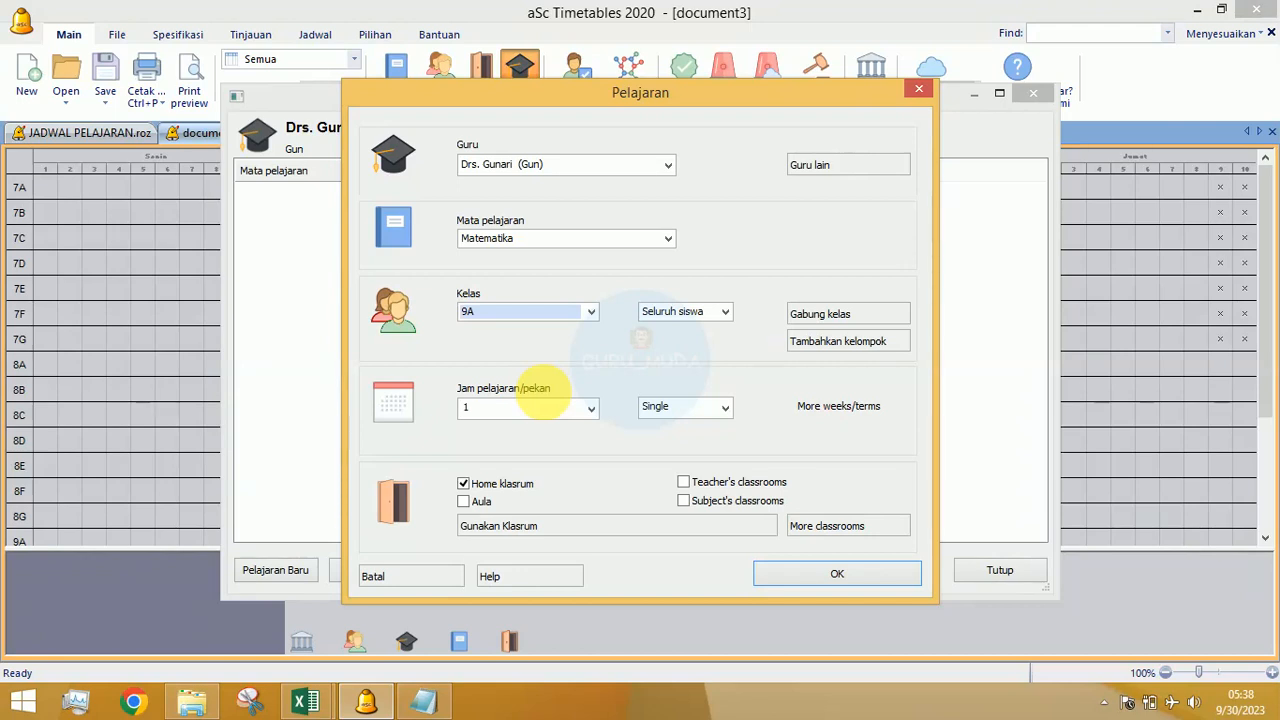
Step: Set the lesson to 1 per week with length Dobel and confirm it
click(591, 408)
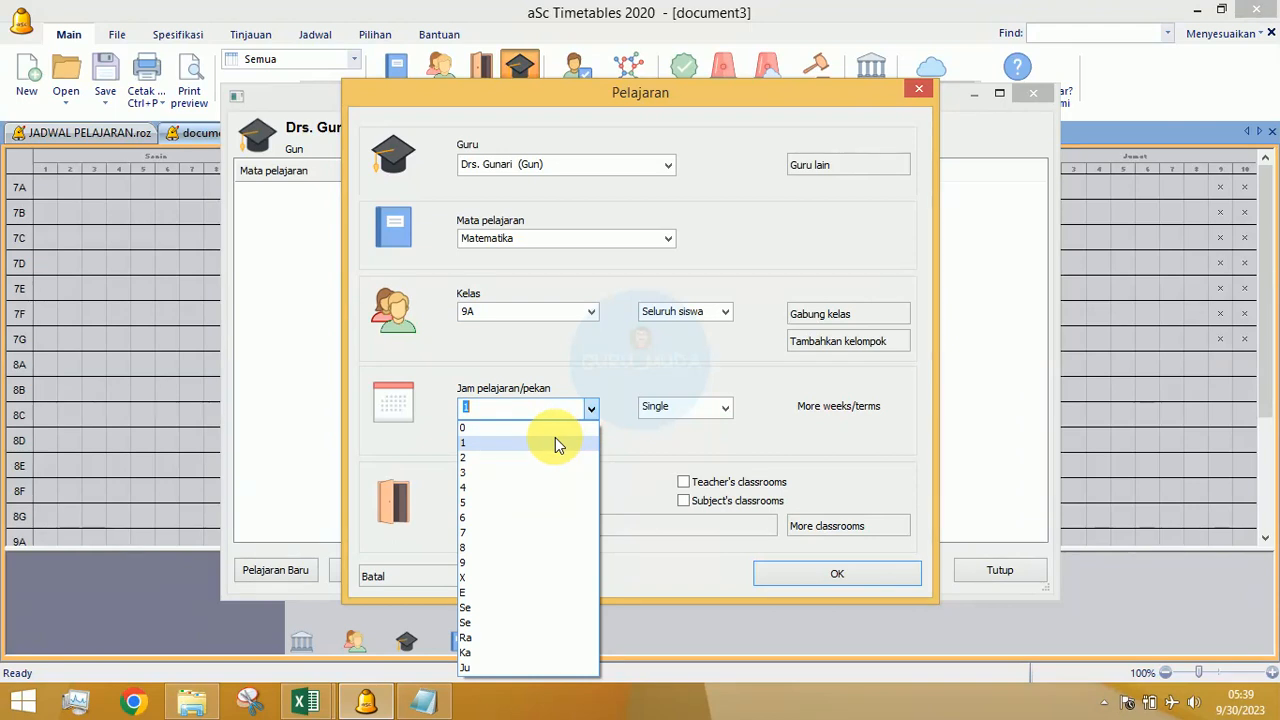
click(557, 443)
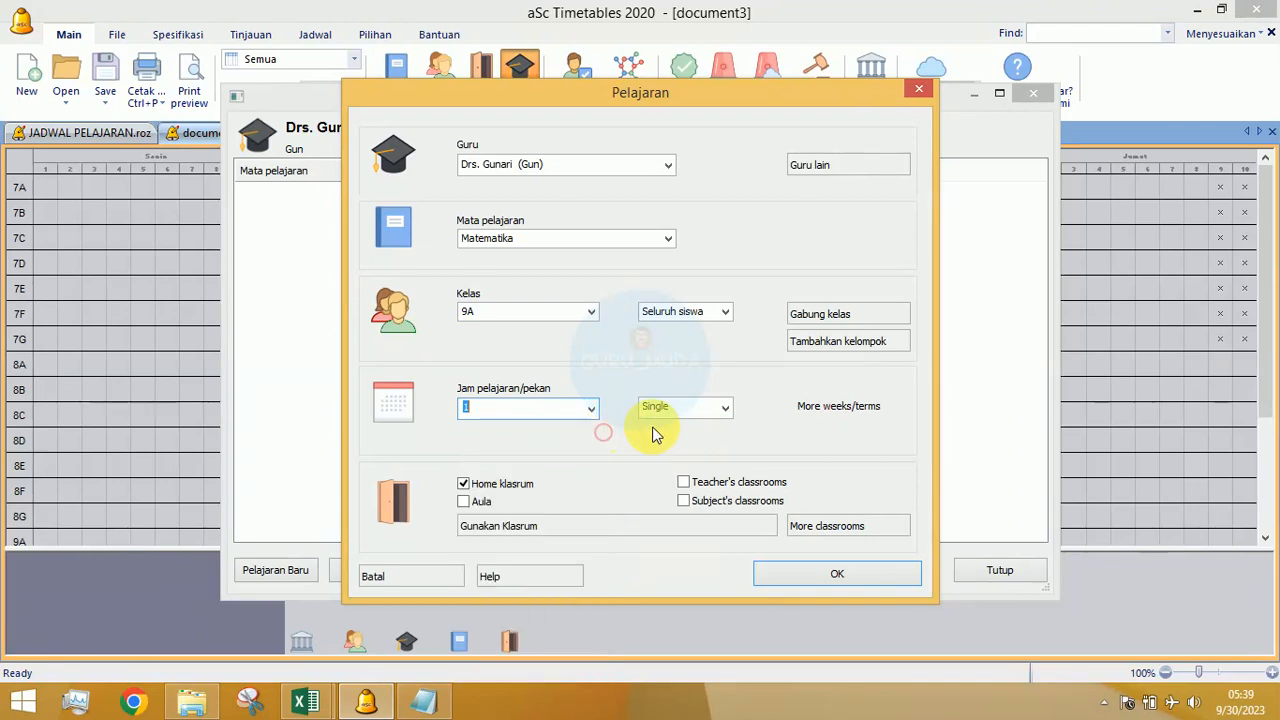
click(725, 410)
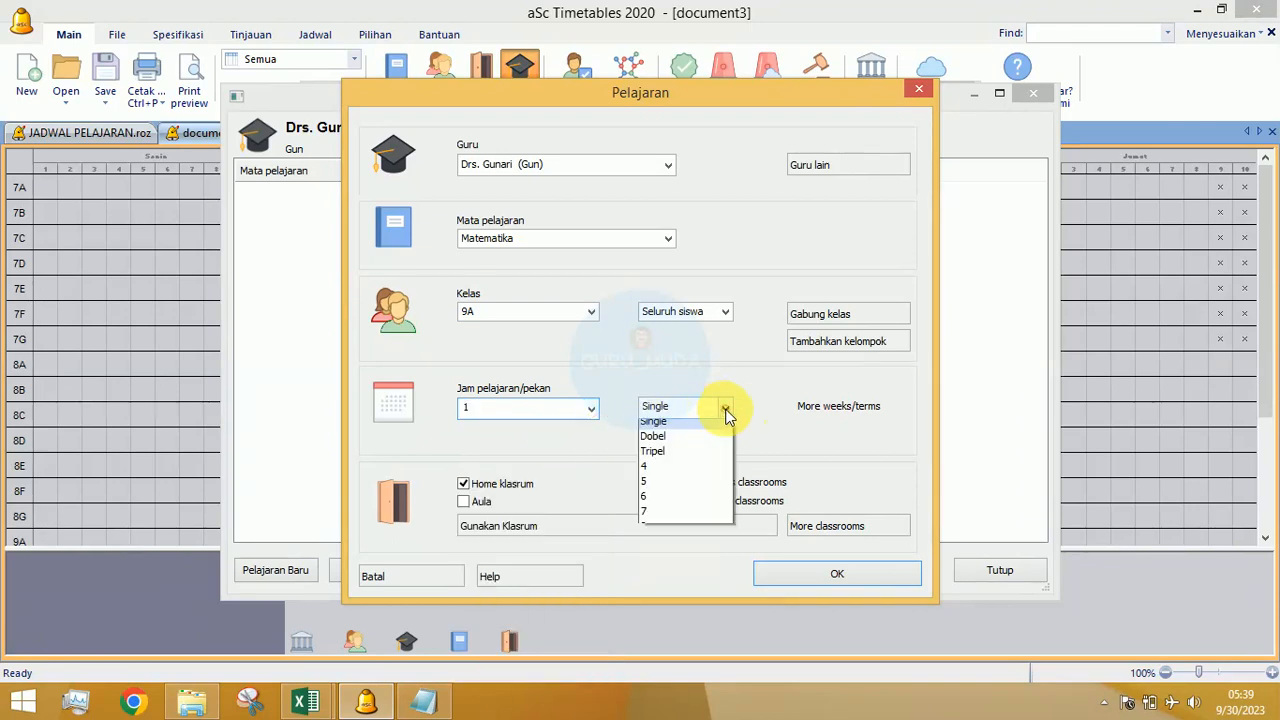
click(668, 440)
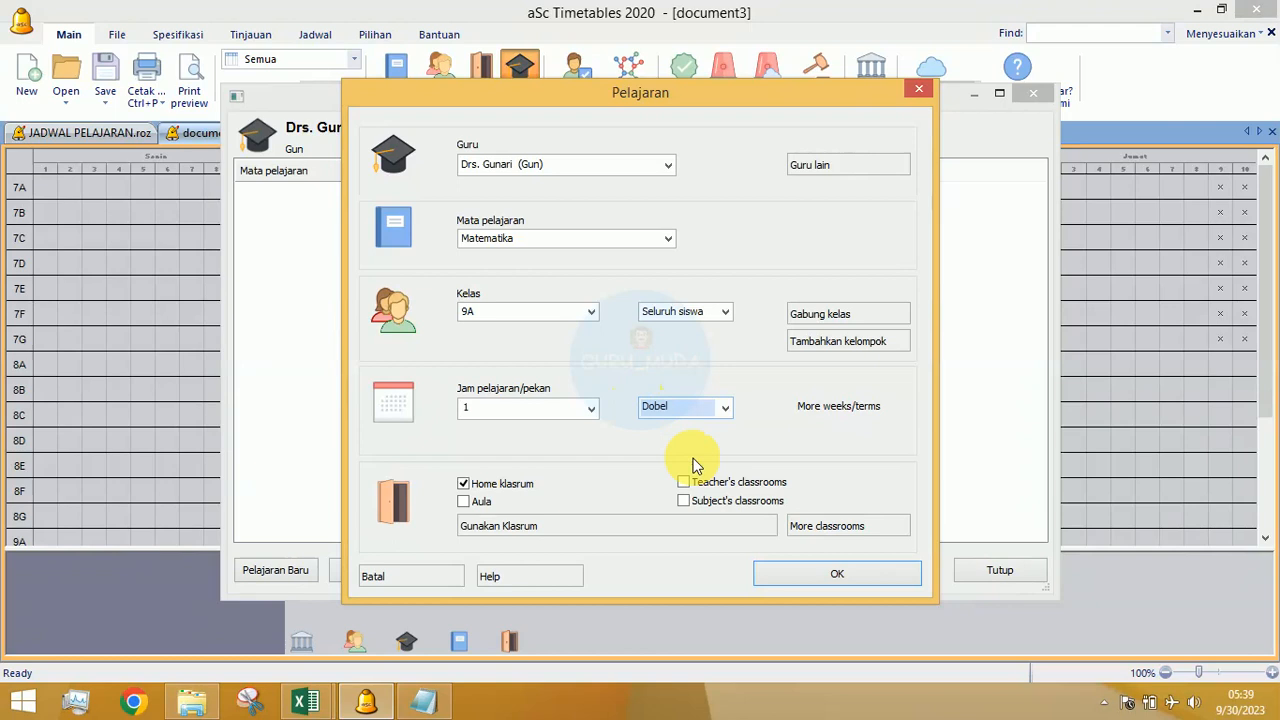
click(770, 573)
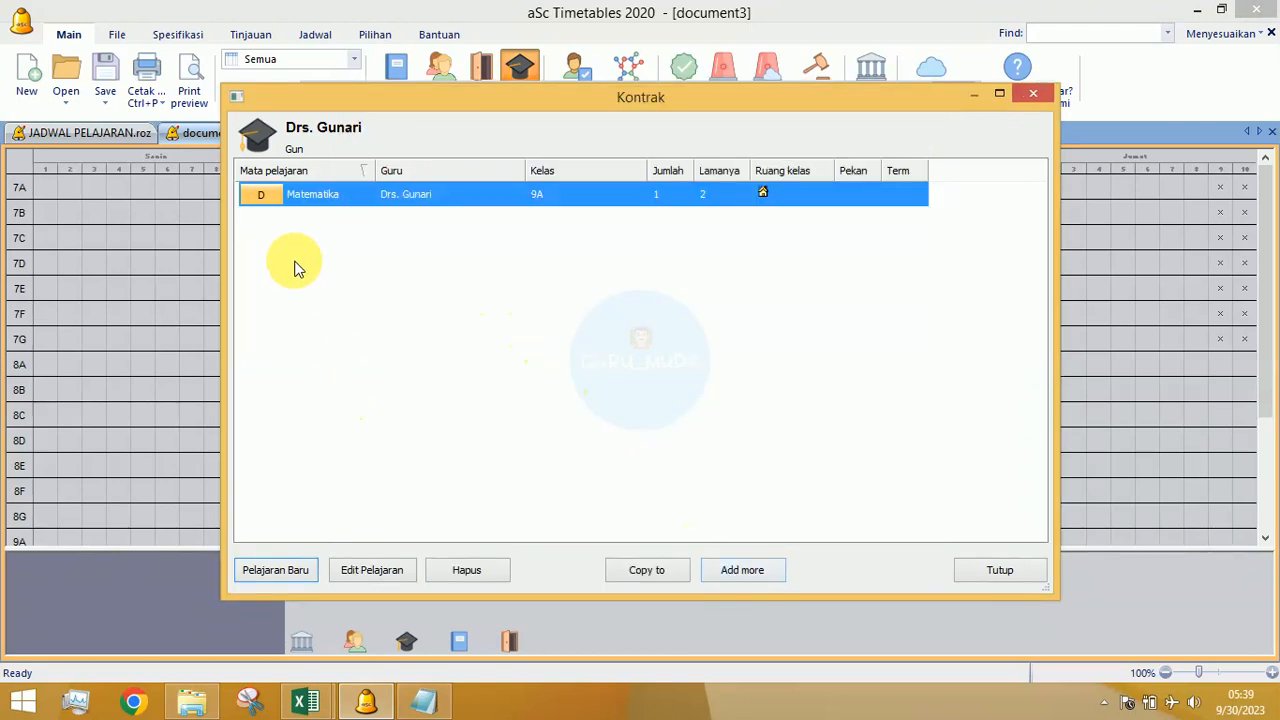
Step: Add a second Matematika lesson for class 9A to the same teacher, 1 per week with length Tripel
click(275, 570)
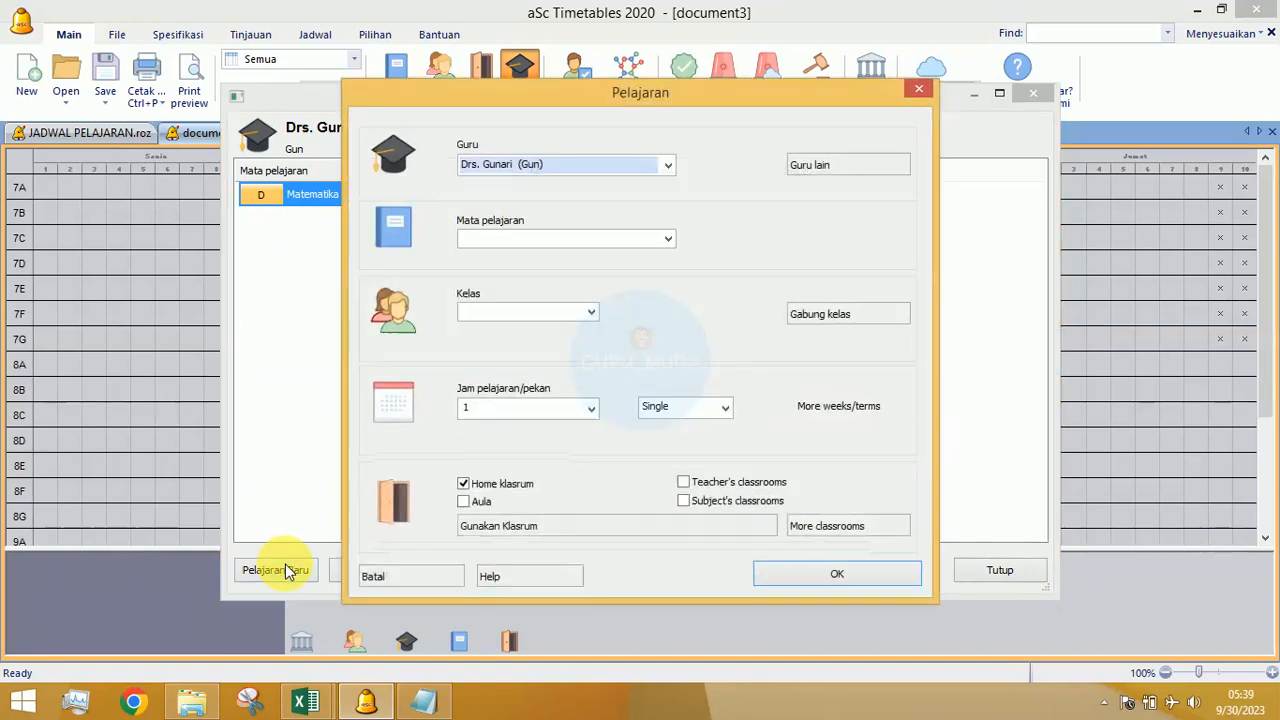
click(530, 238)
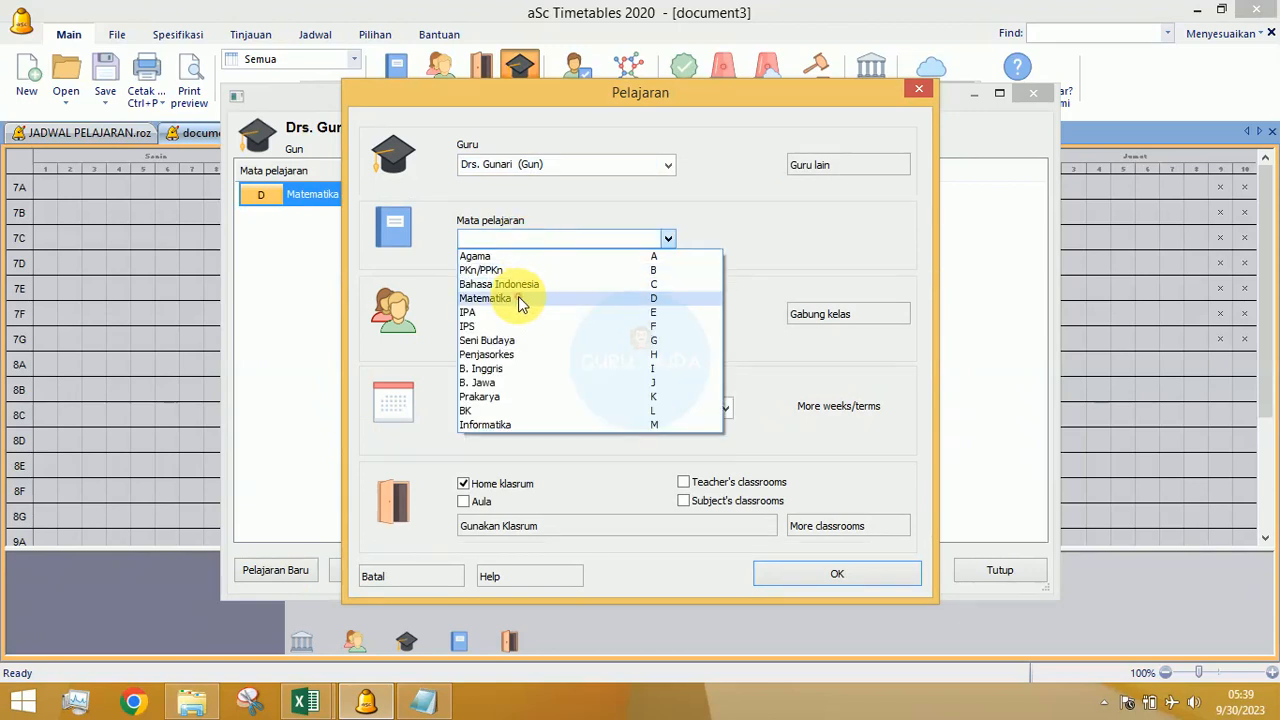
click(519, 301)
click(539, 310)
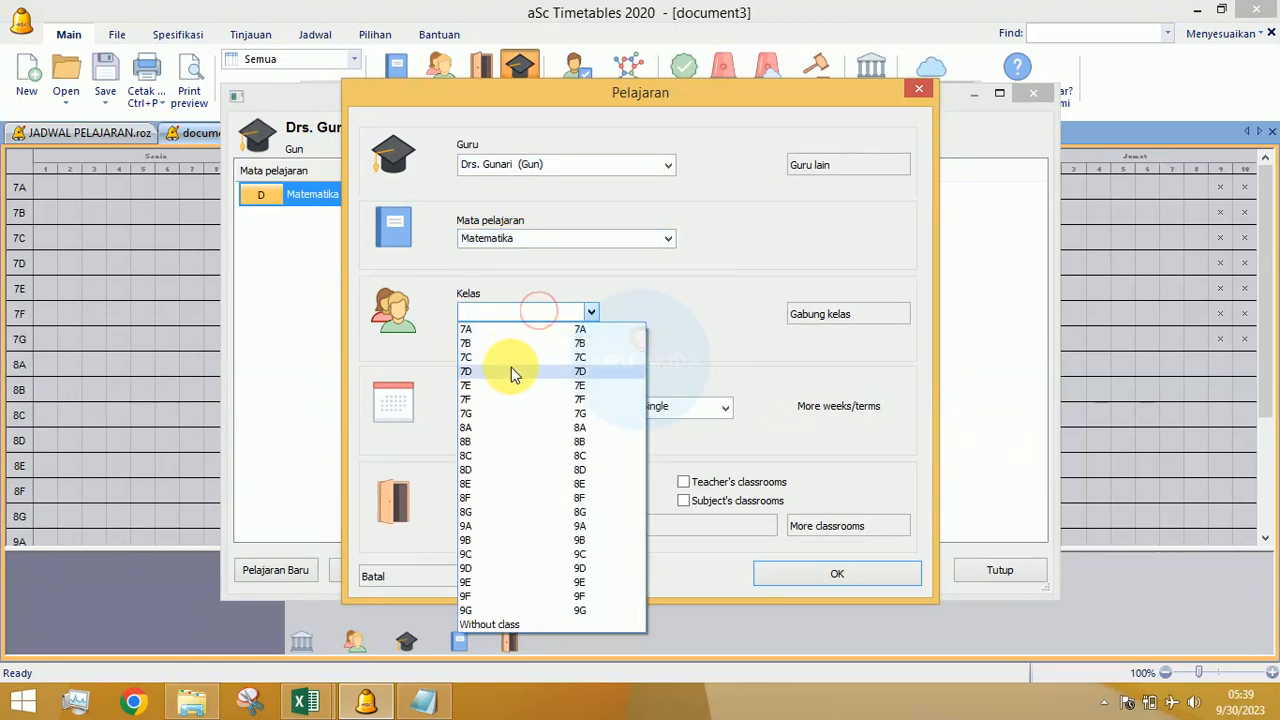
click(482, 524)
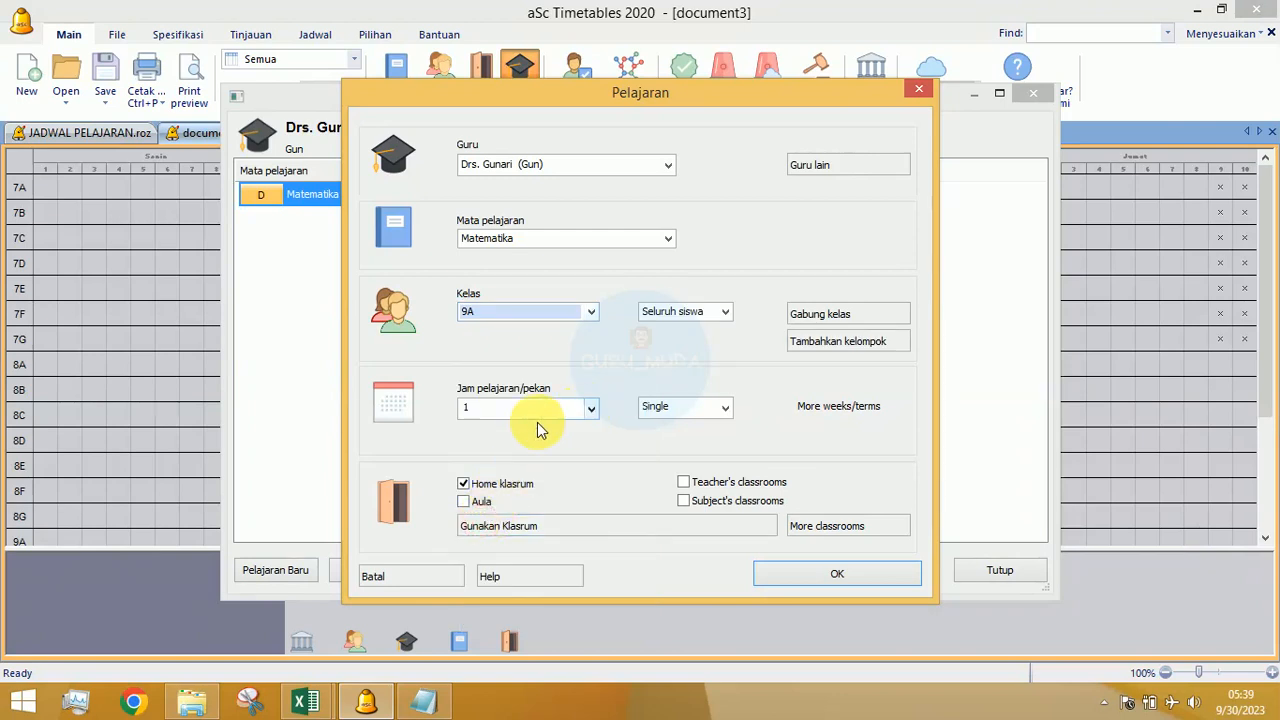
click(686, 406)
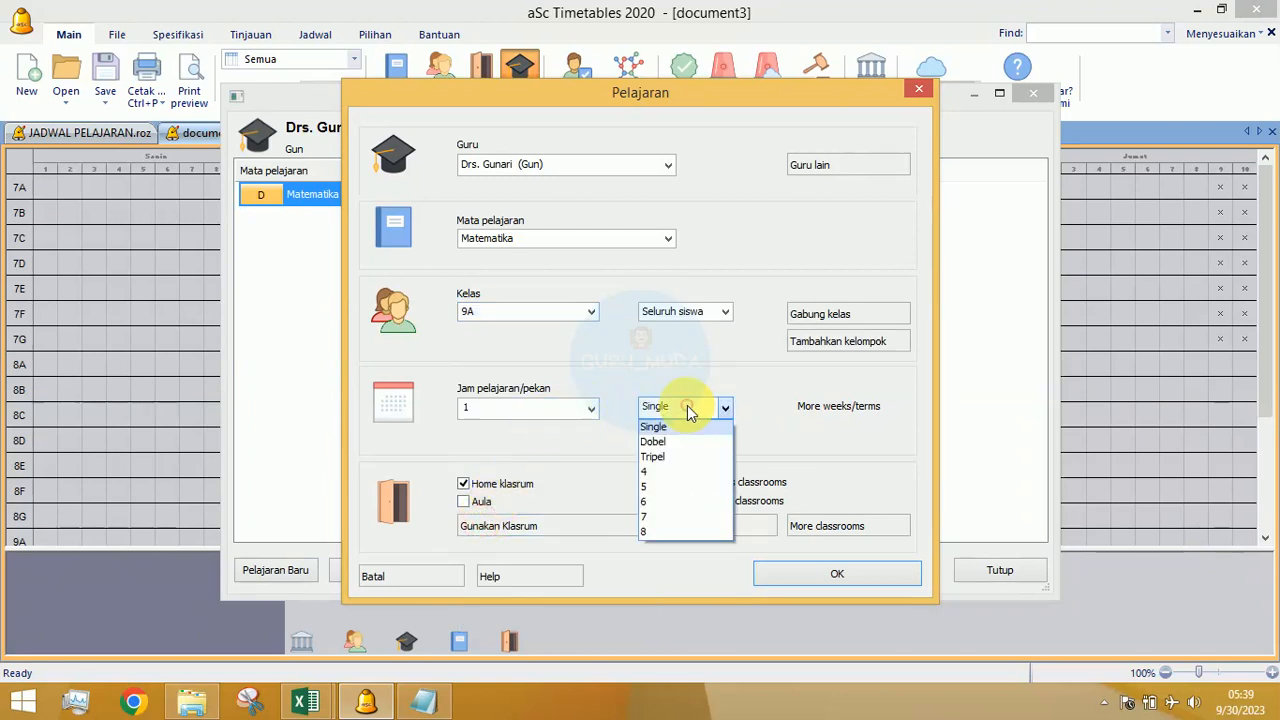
click(676, 455)
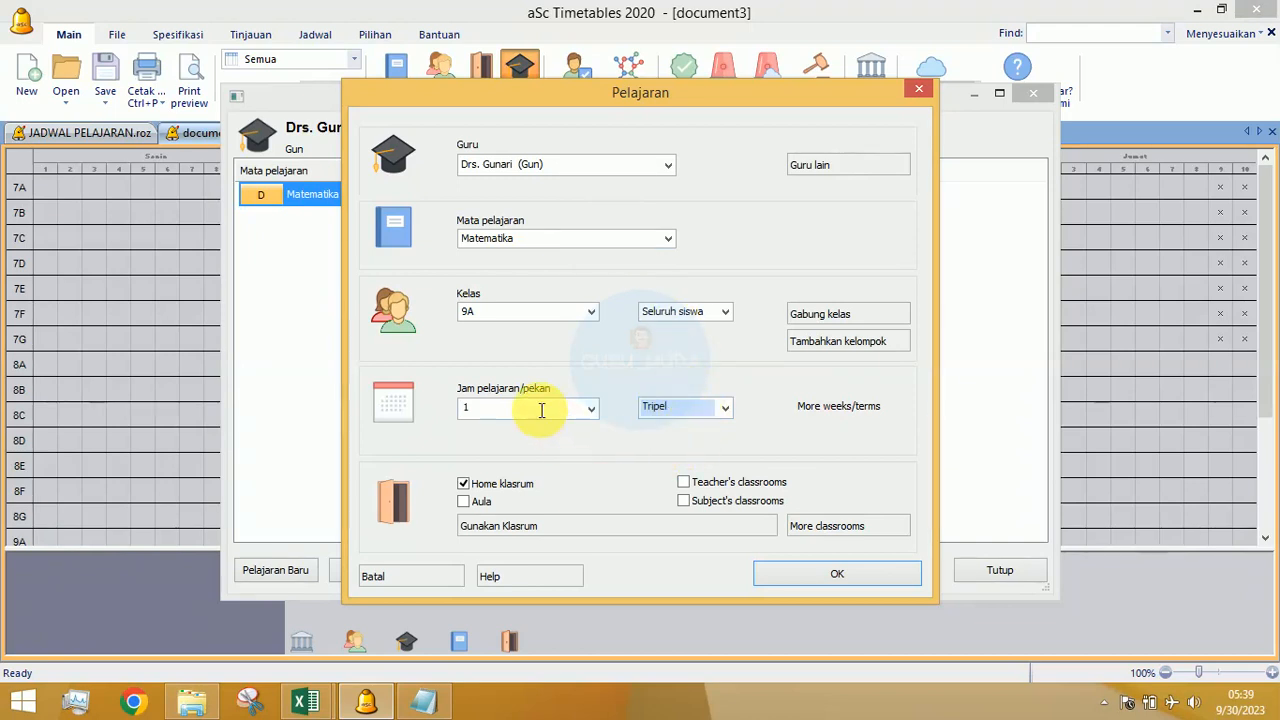
click(470, 407)
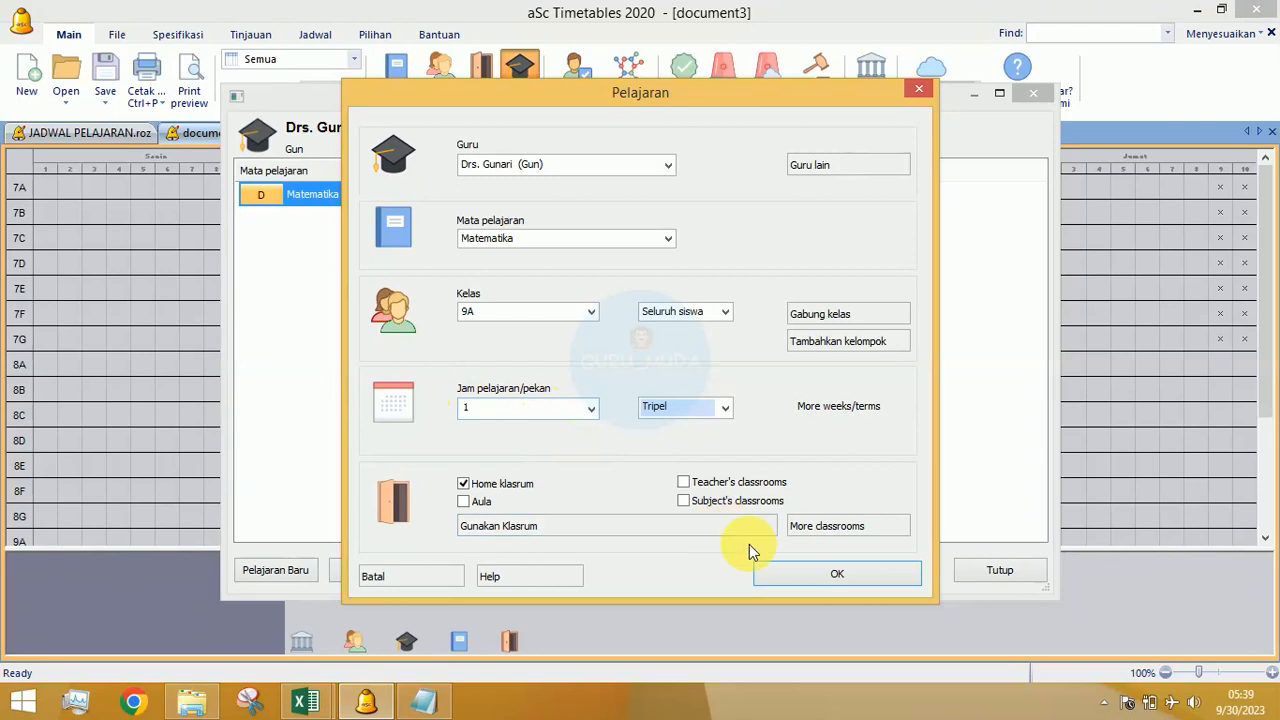
click(774, 565)
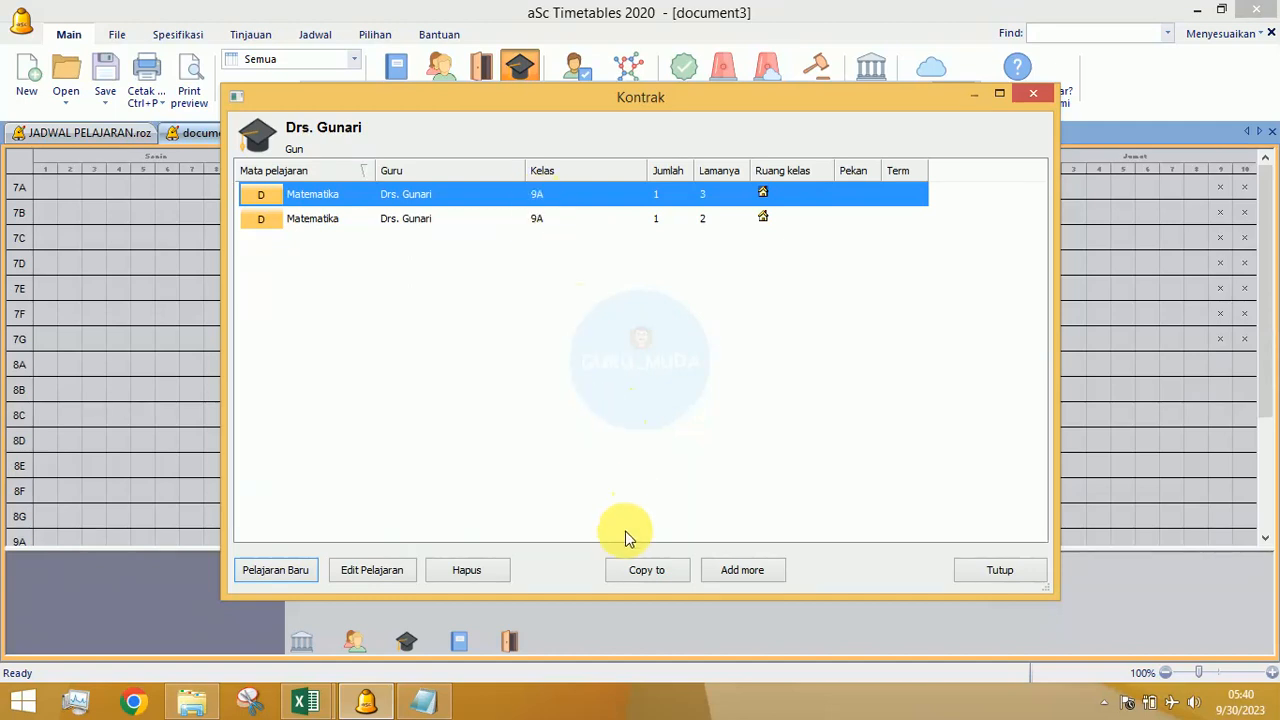
Step: Copy the Tripel Matematika lesson of 9A to classes 9B, 9C, 9D, 9E, 9F and 9G
click(631, 568)
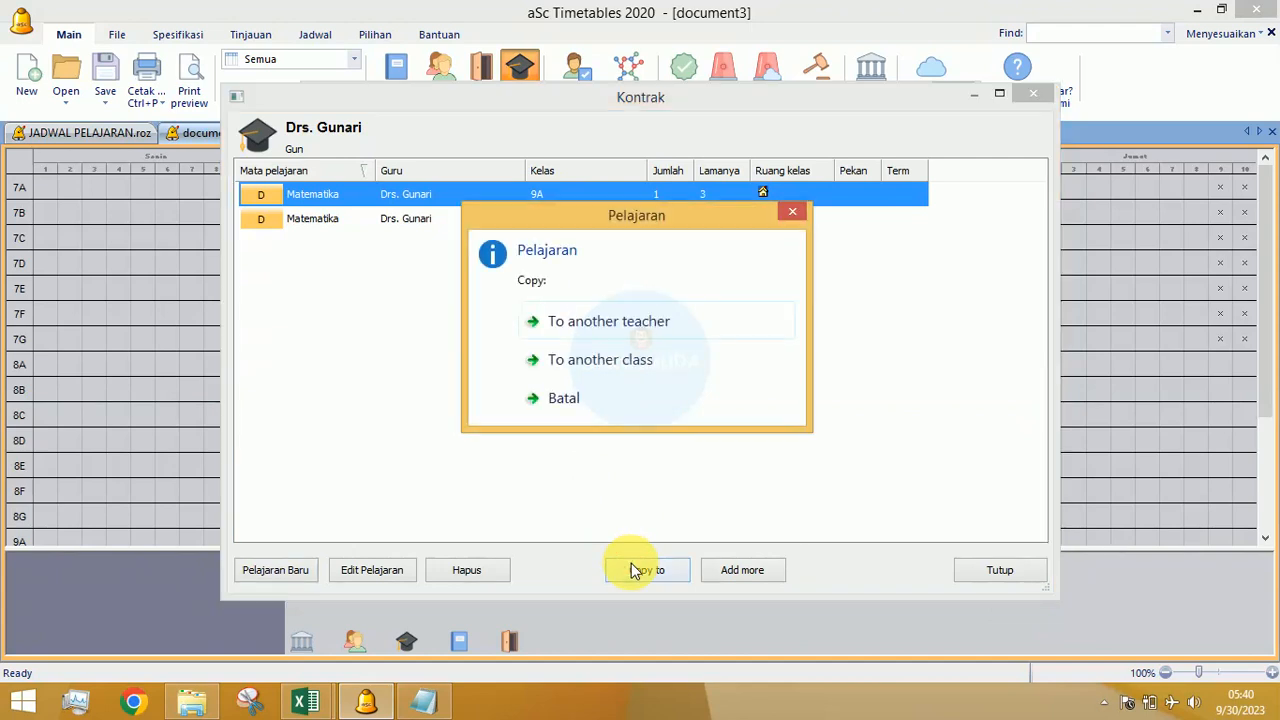
click(594, 360)
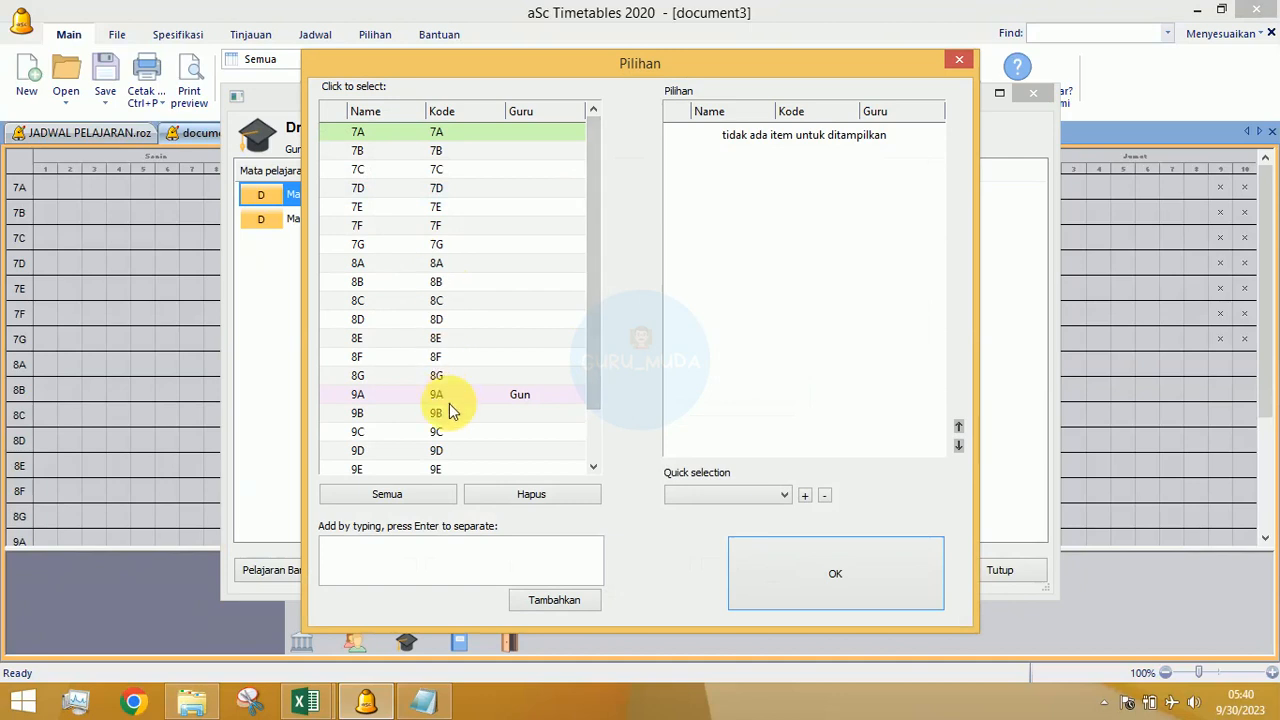
click(446, 414)
click(444, 431)
click(445, 451)
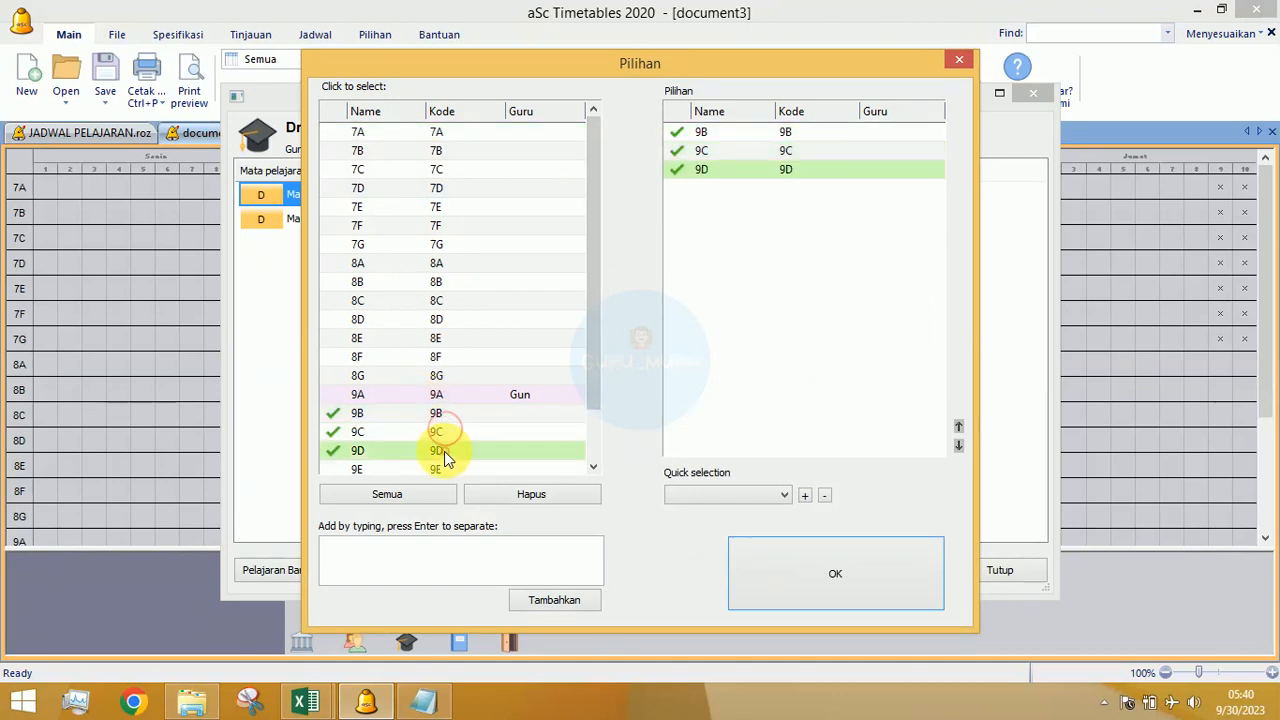
scroll(445, 440, down, 1)
click(443, 431)
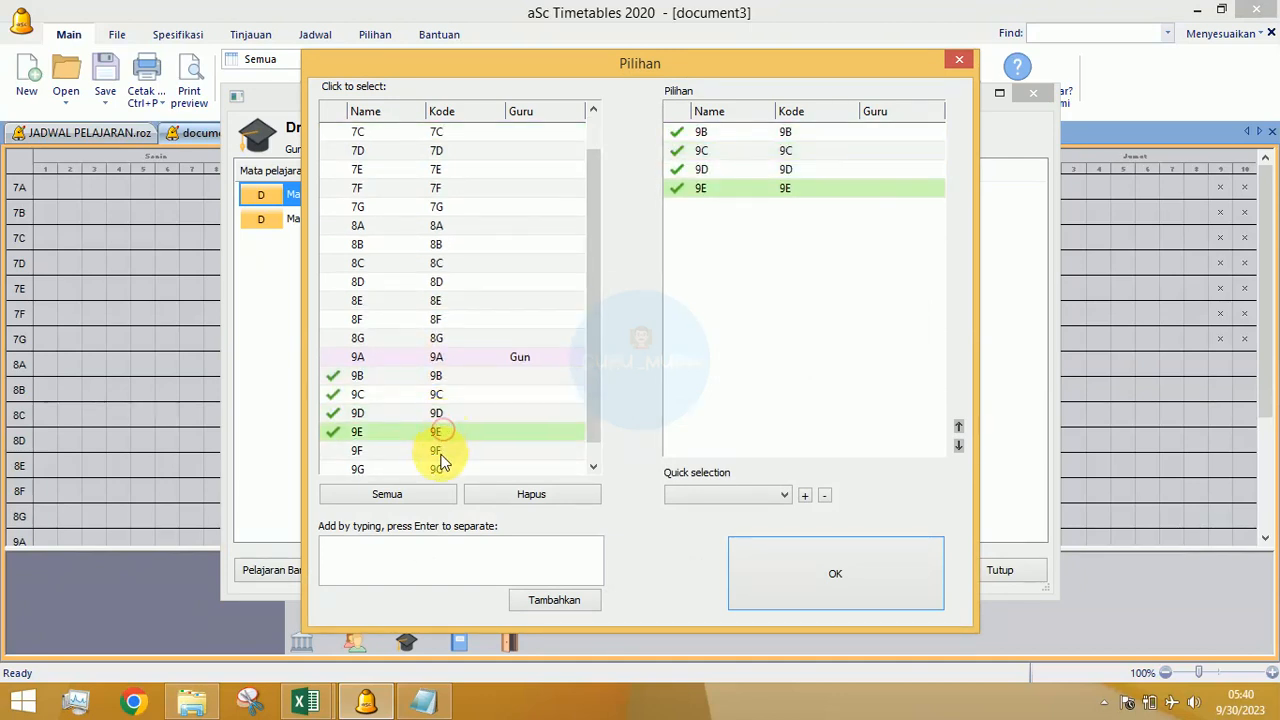
click(442, 450)
click(445, 468)
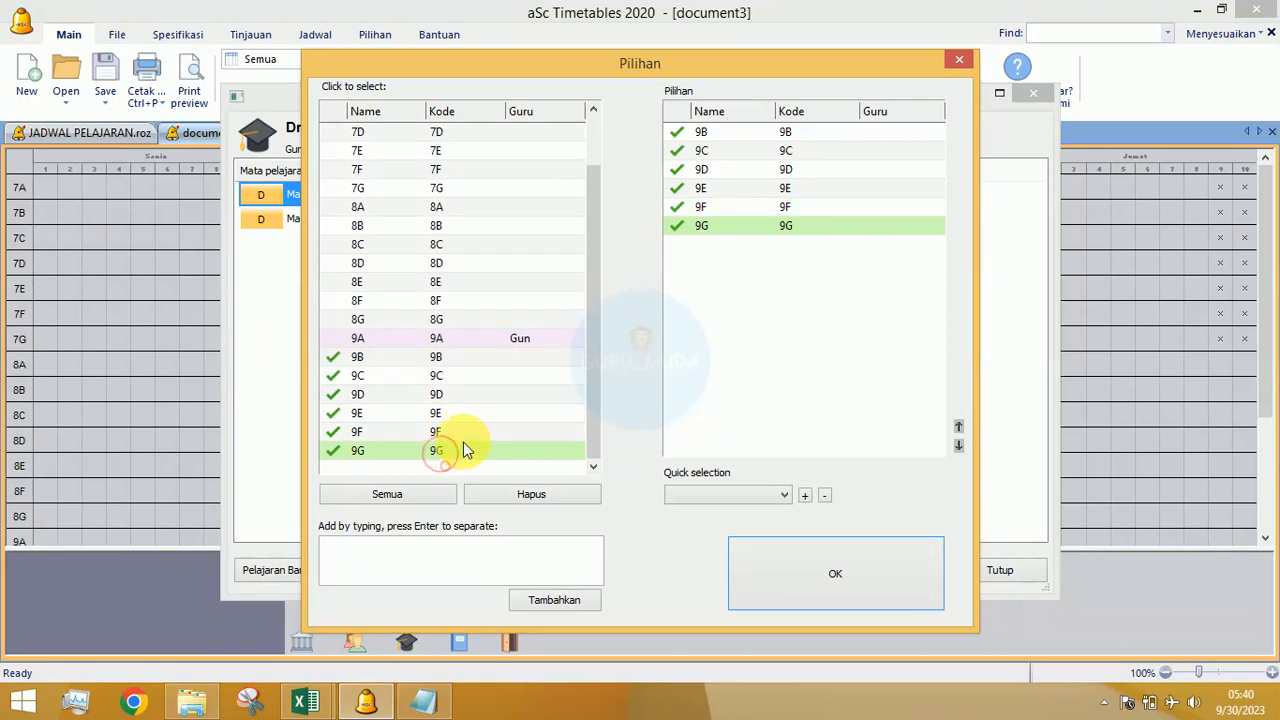
click(759, 559)
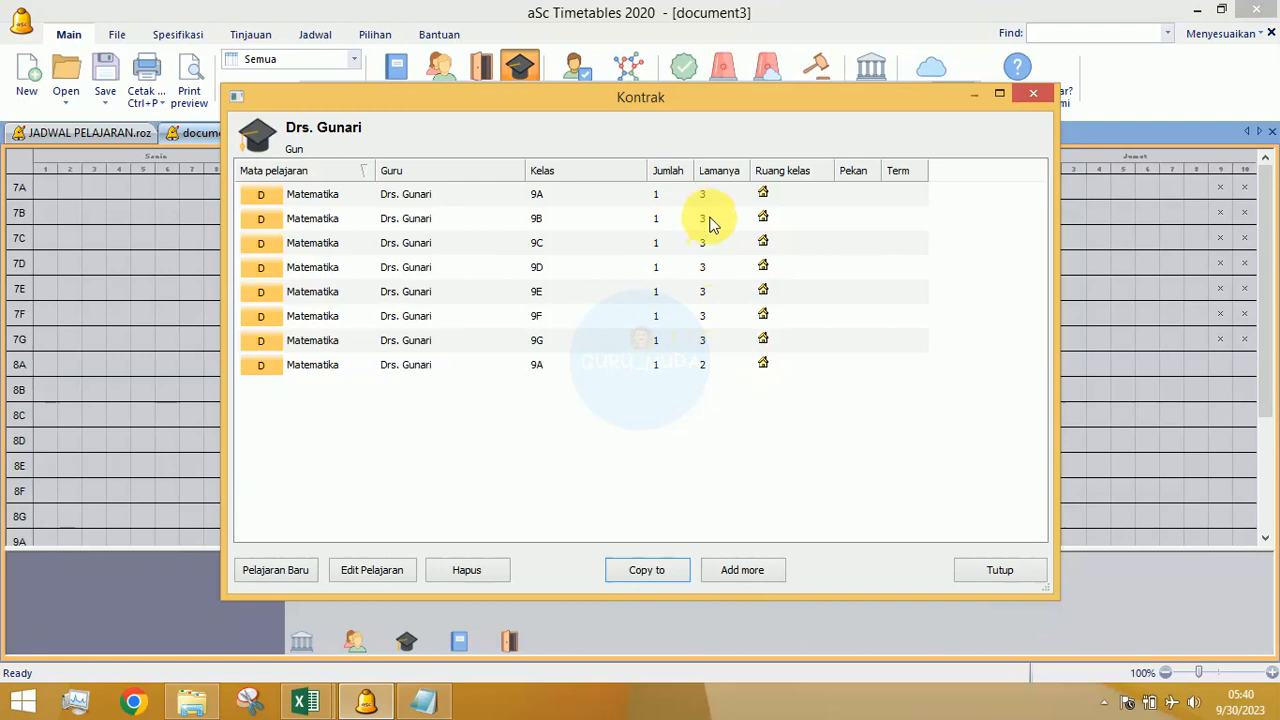
Step: Copy the two-hour Matematika lesson of class 9A to classes 9B, 9C, 9D, 9E, 9F and 9G, and close the teacher's Kontrak list
click(540, 365)
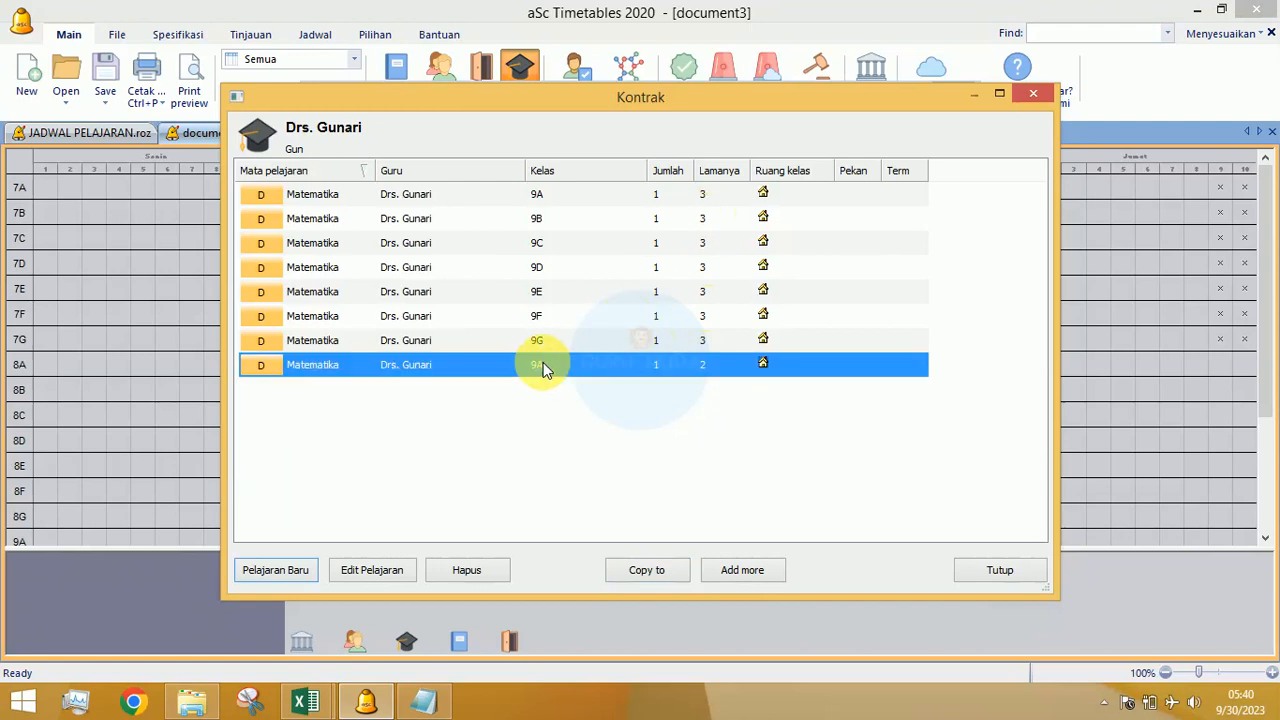
click(640, 568)
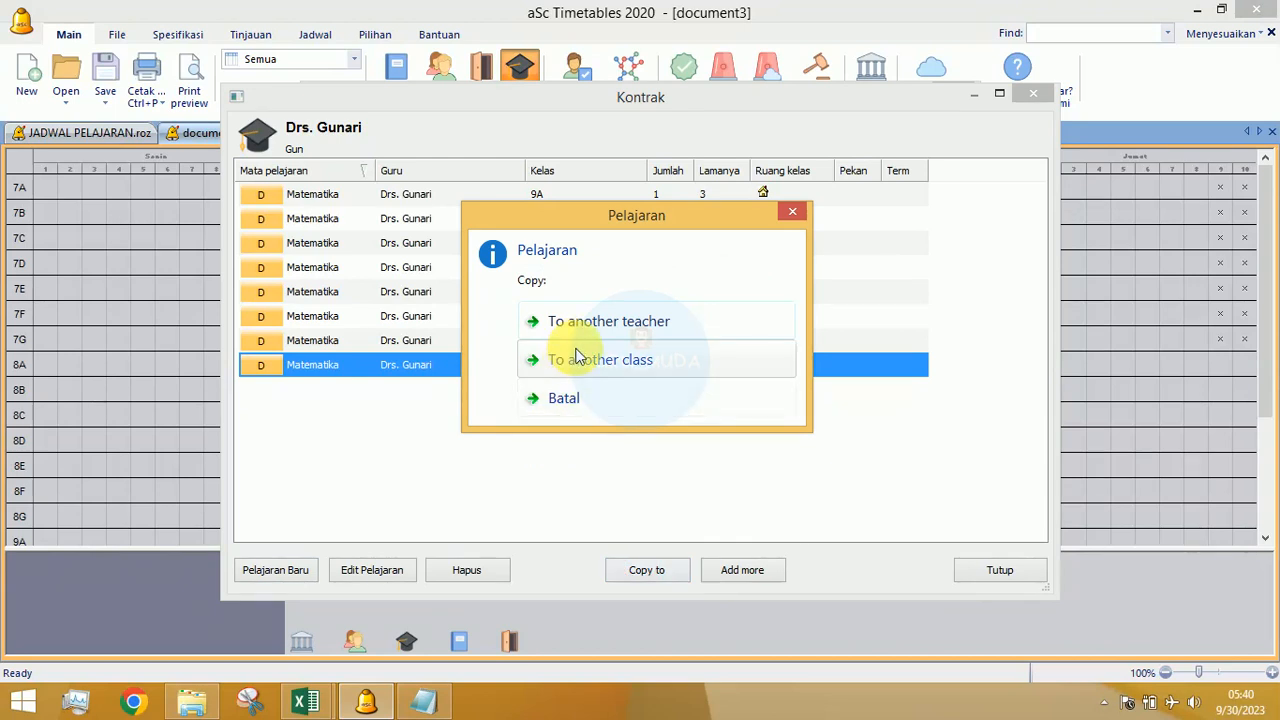
click(581, 361)
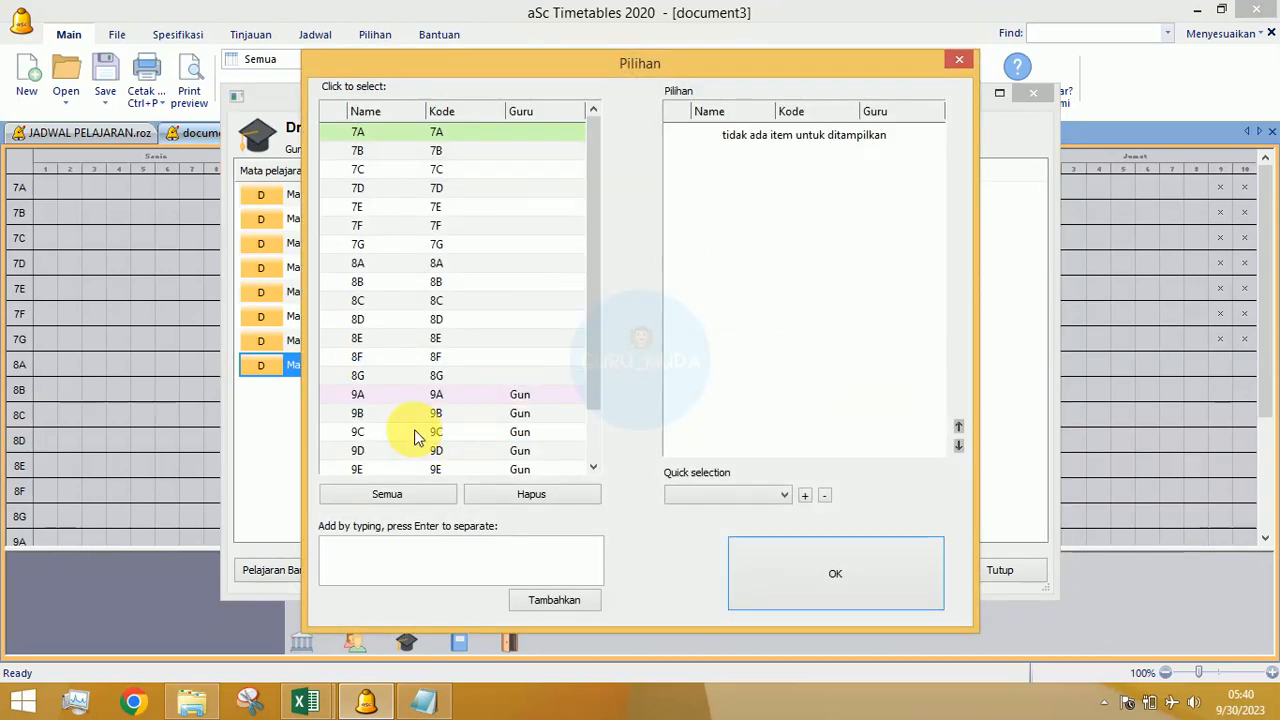
click(417, 413)
click(426, 433)
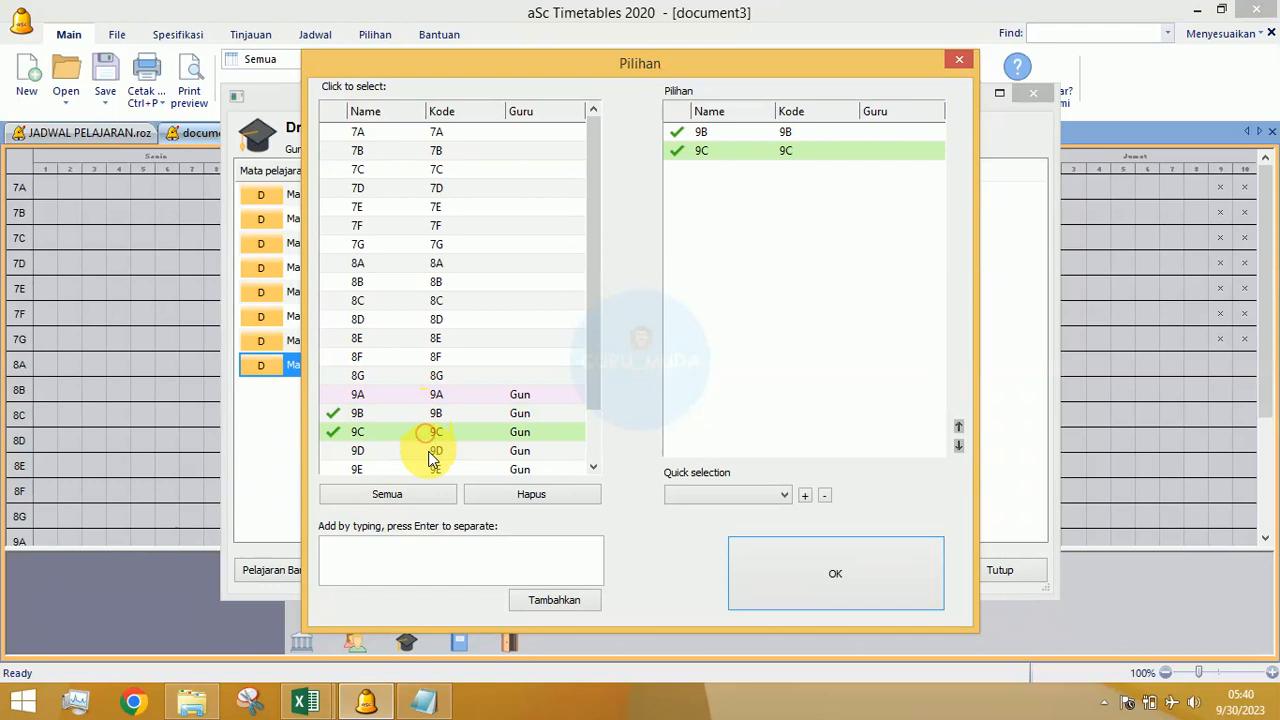
click(430, 452)
click(435, 450)
click(436, 438)
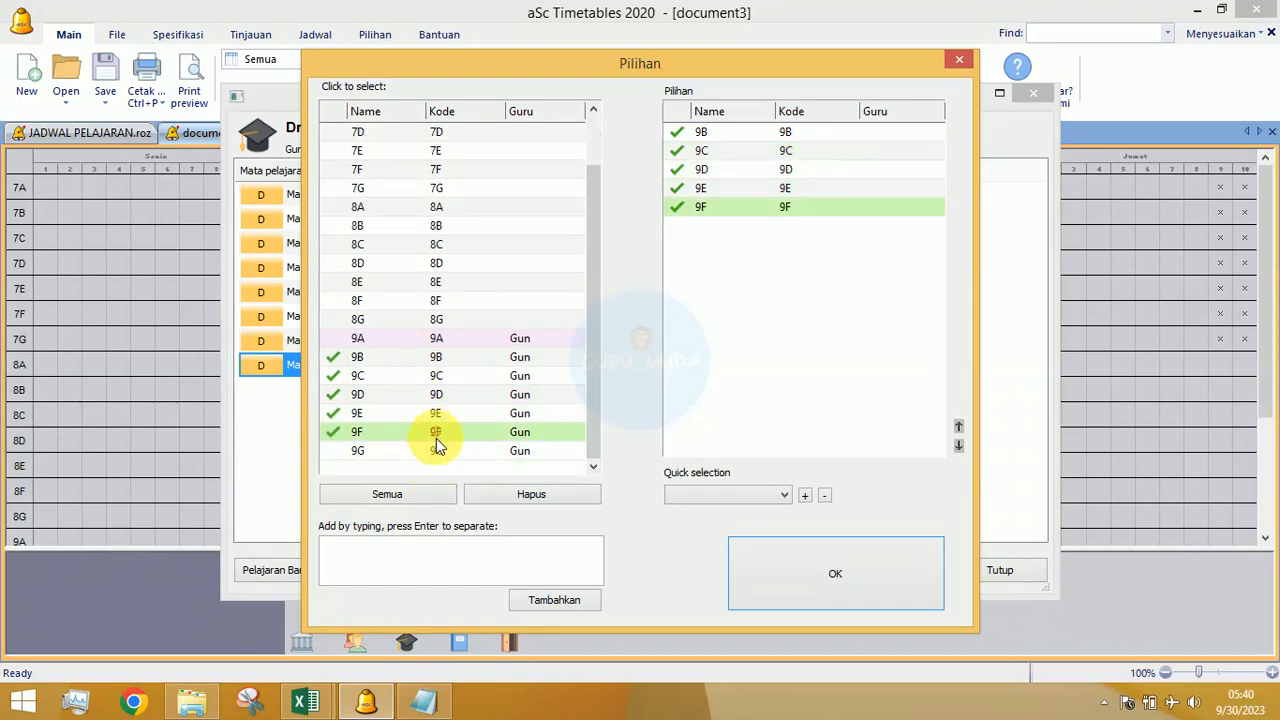
click(433, 450)
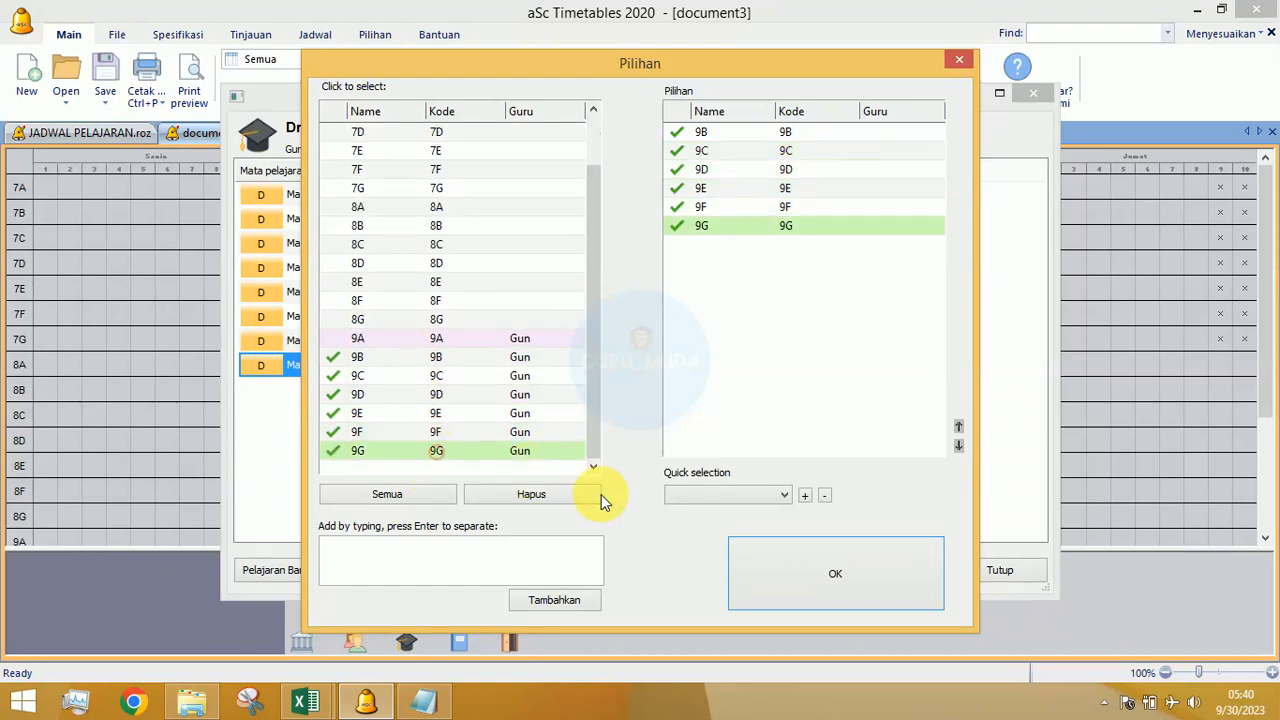
click(801, 591)
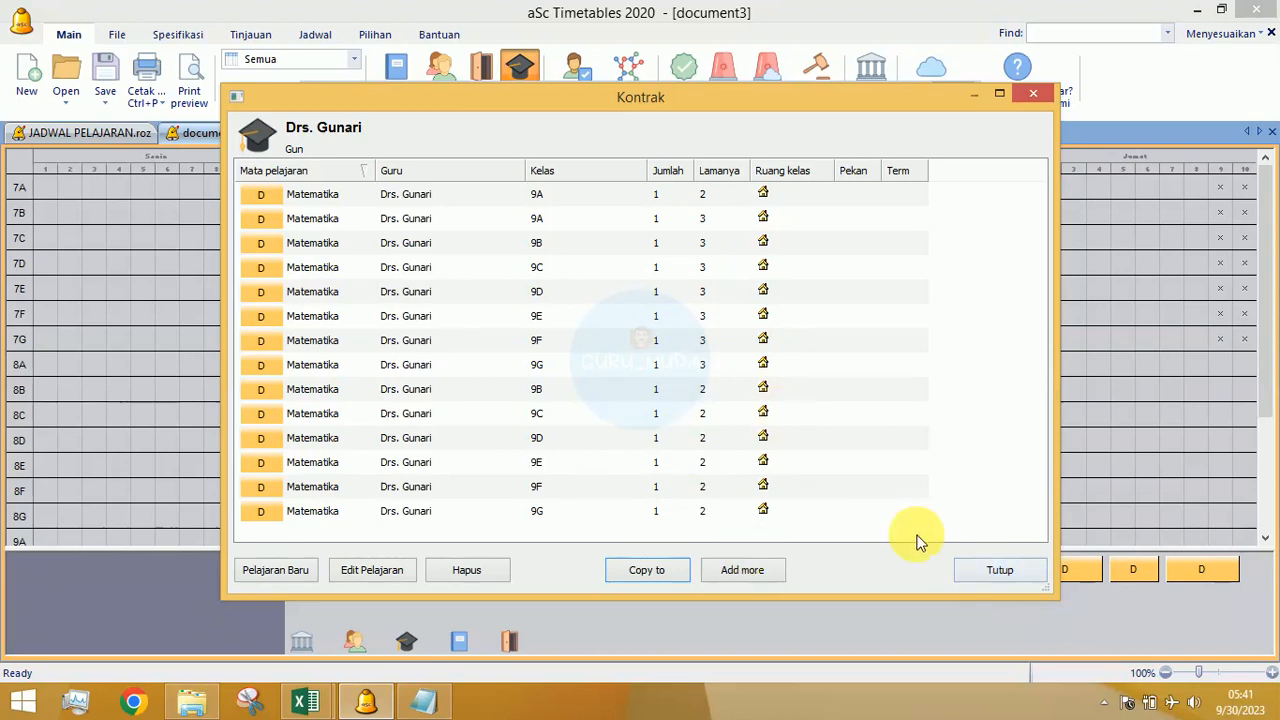
click(968, 570)
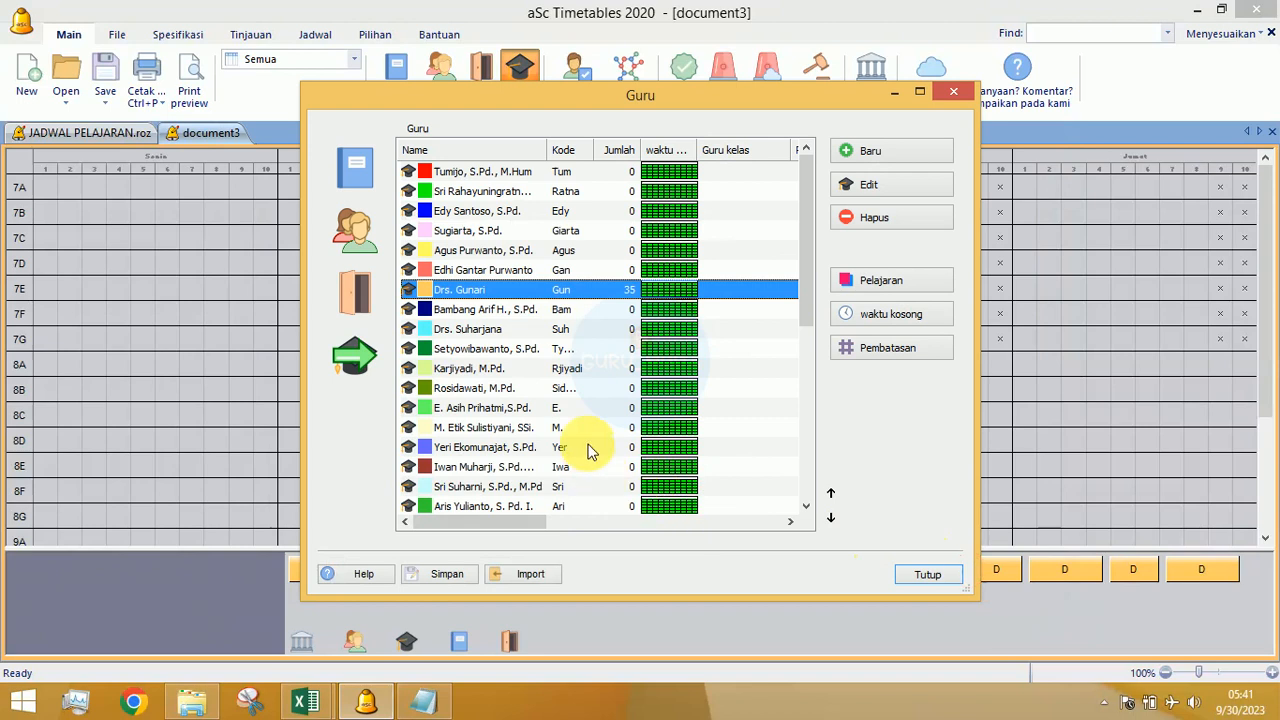
scroll(487, 387, down, 1)
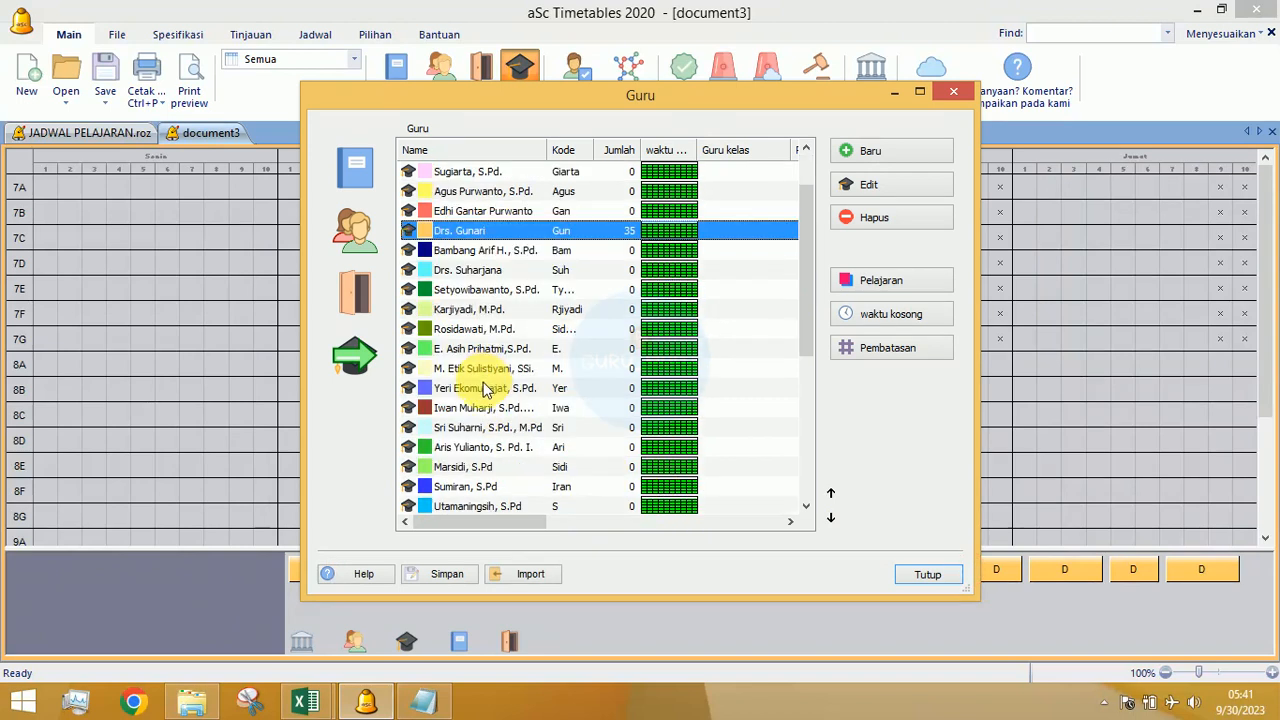
scroll(487, 387, up, 1)
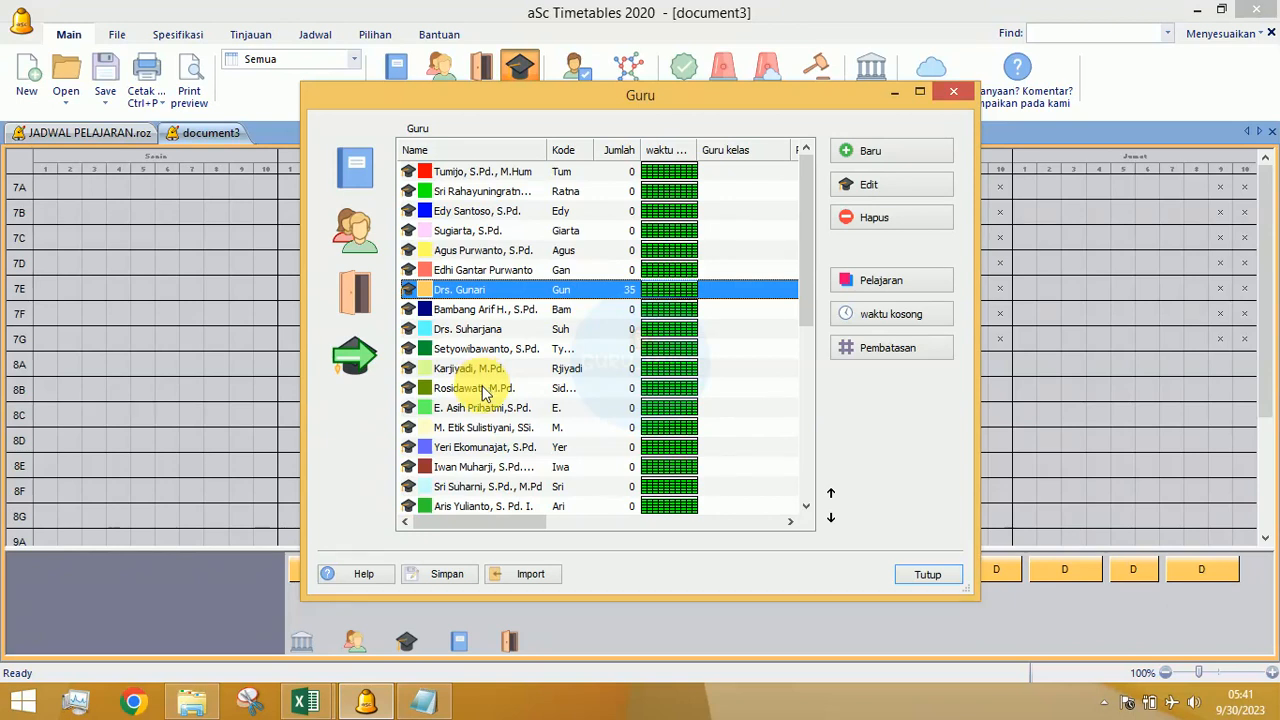
double_click(447, 231)
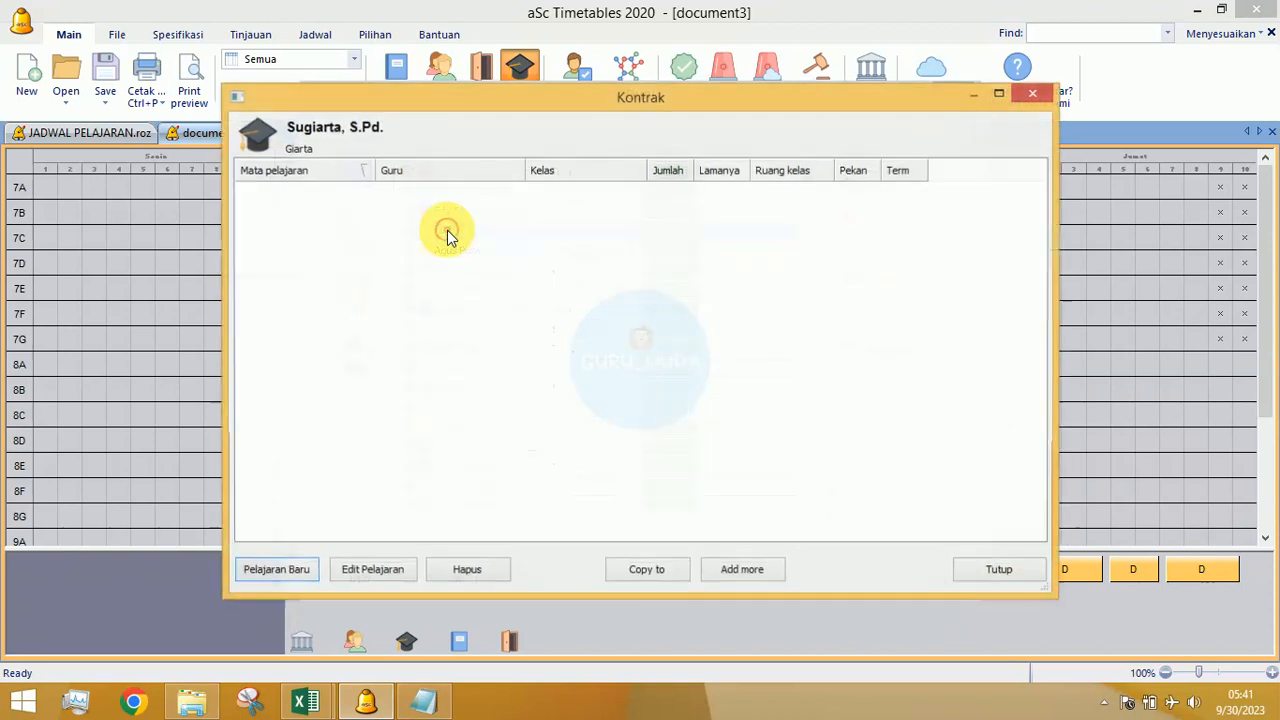
click(287, 566)
click(593, 407)
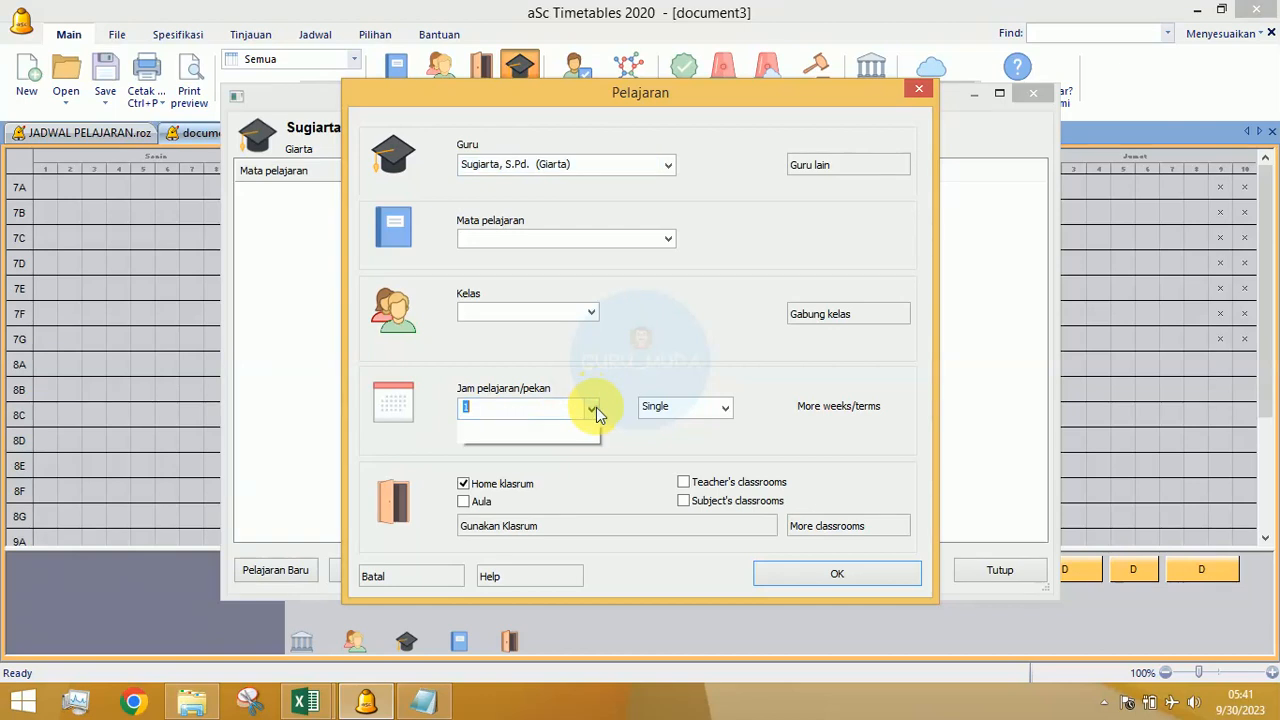
click(592, 375)
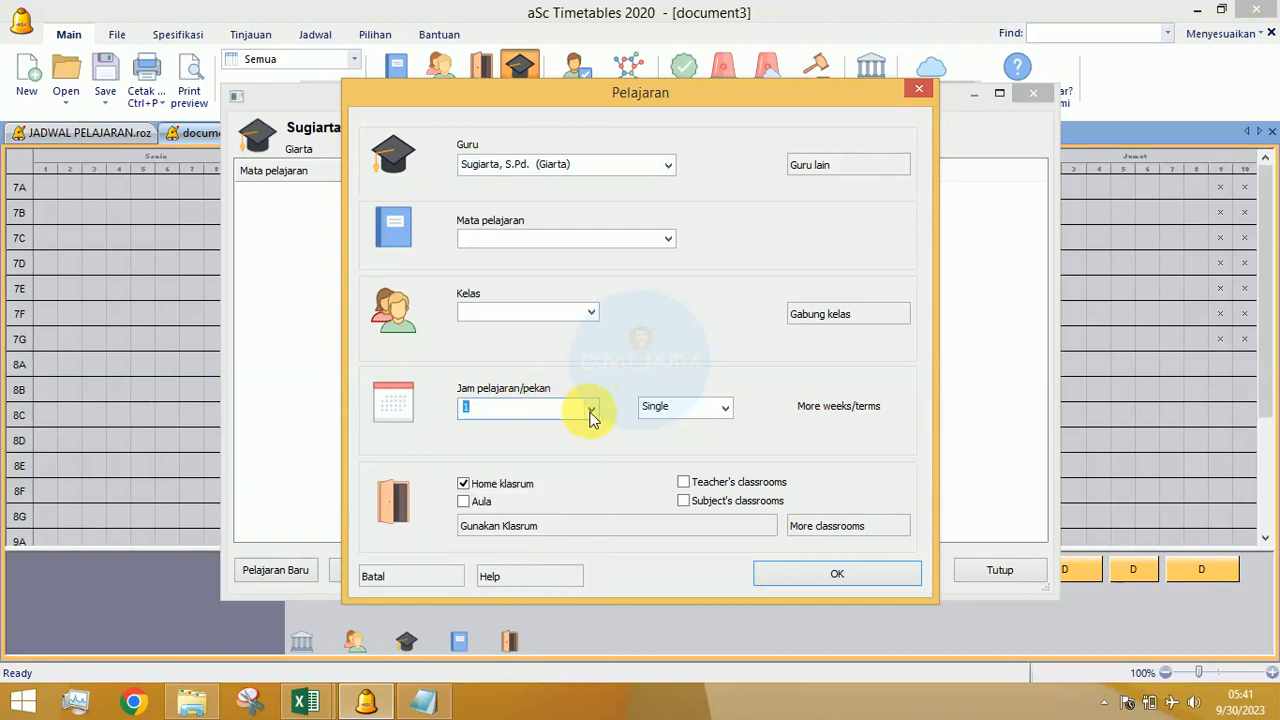
click(592, 412)
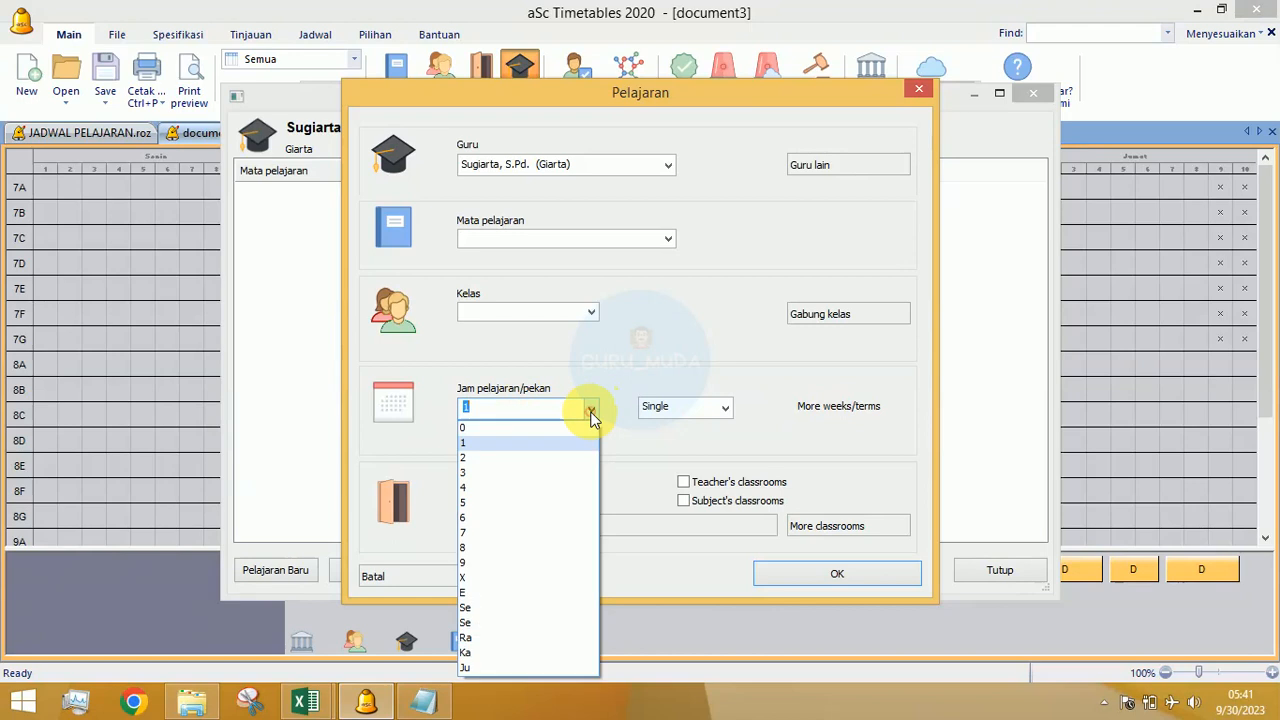
click(508, 457)
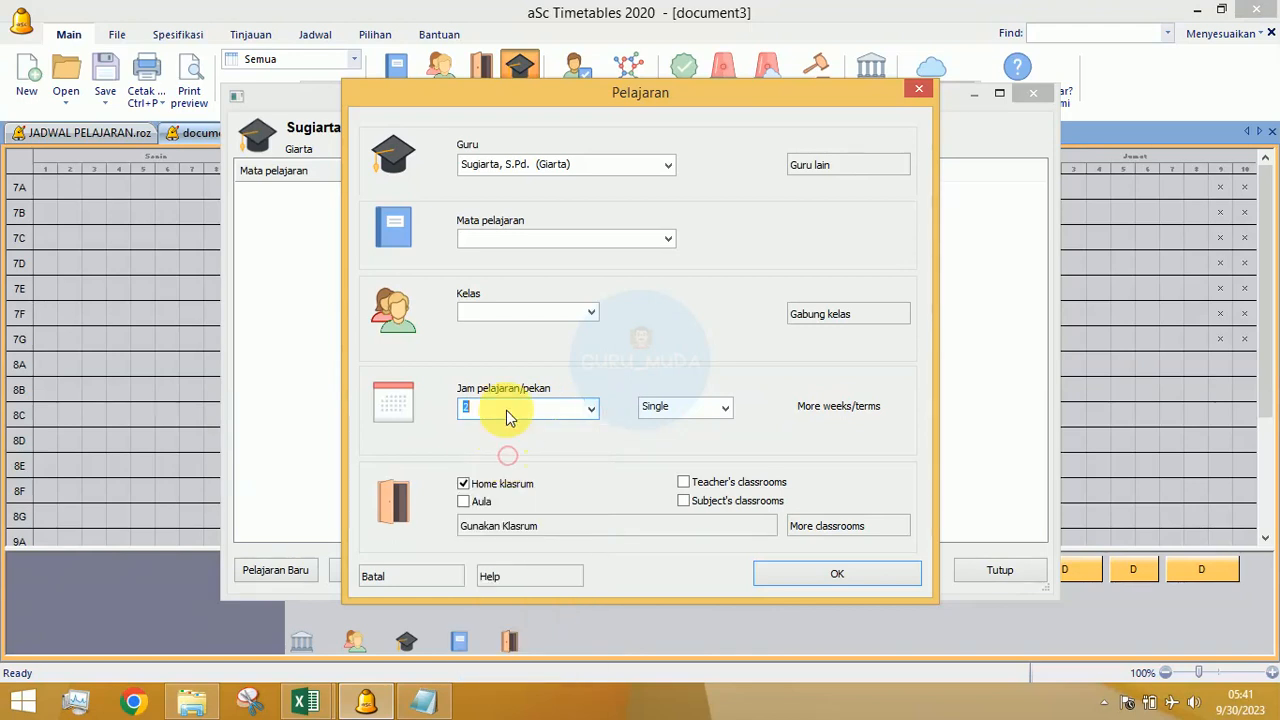
click(724, 410)
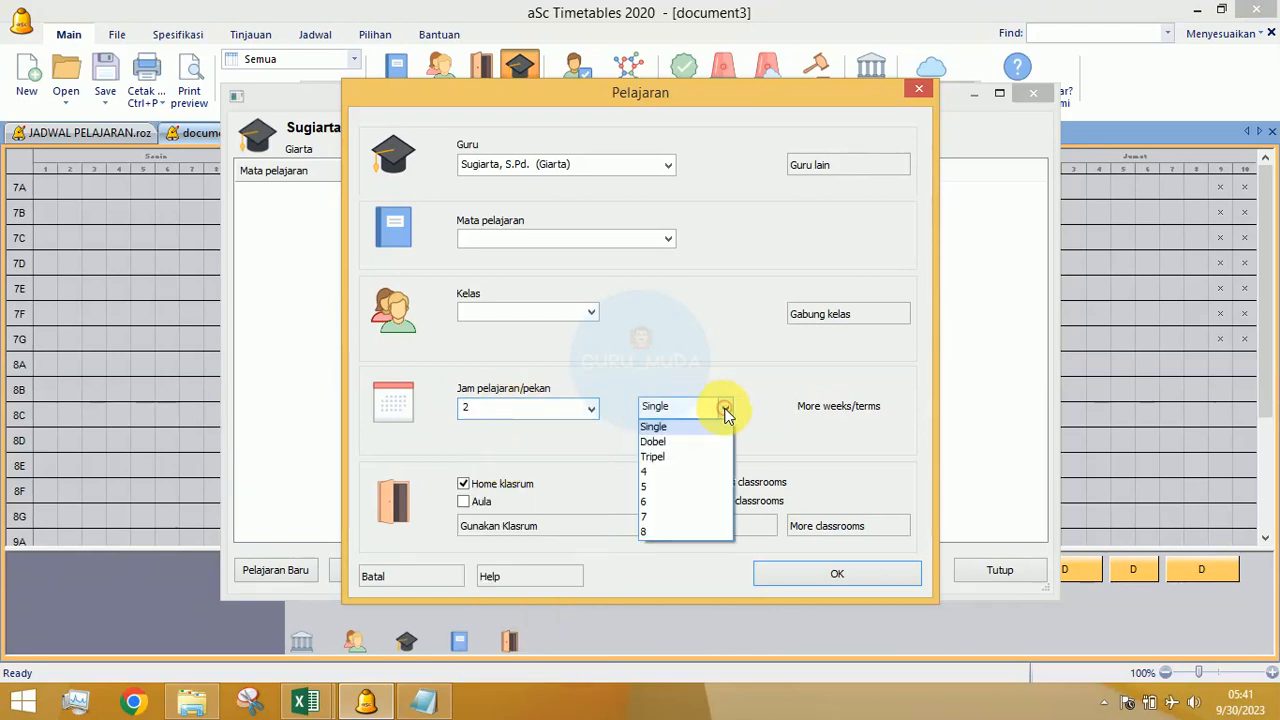
click(674, 441)
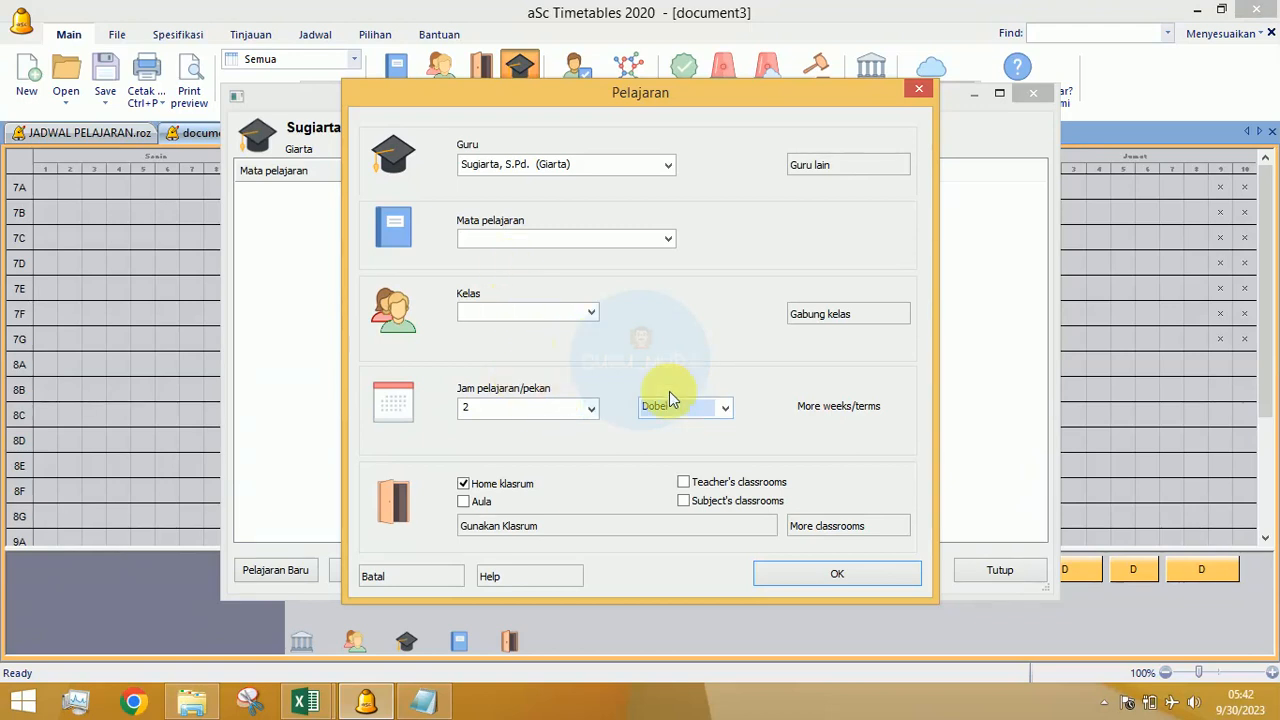
click(928, 88)
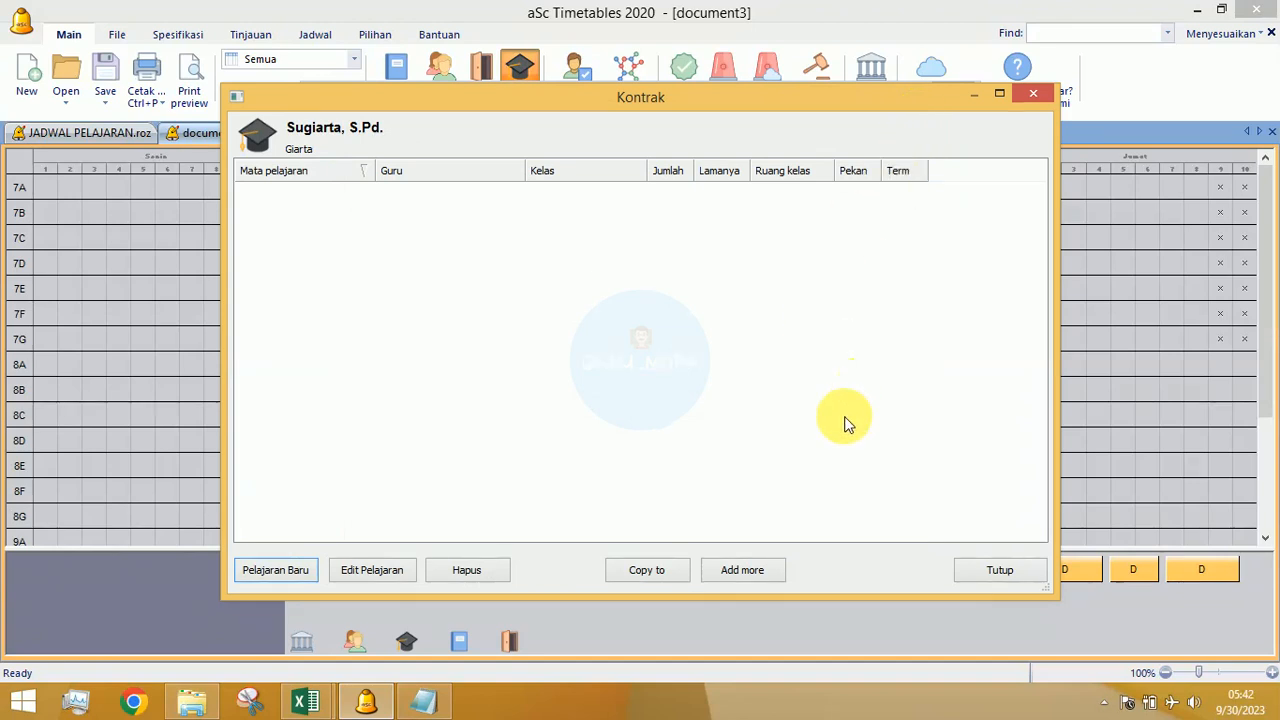
click(970, 571)
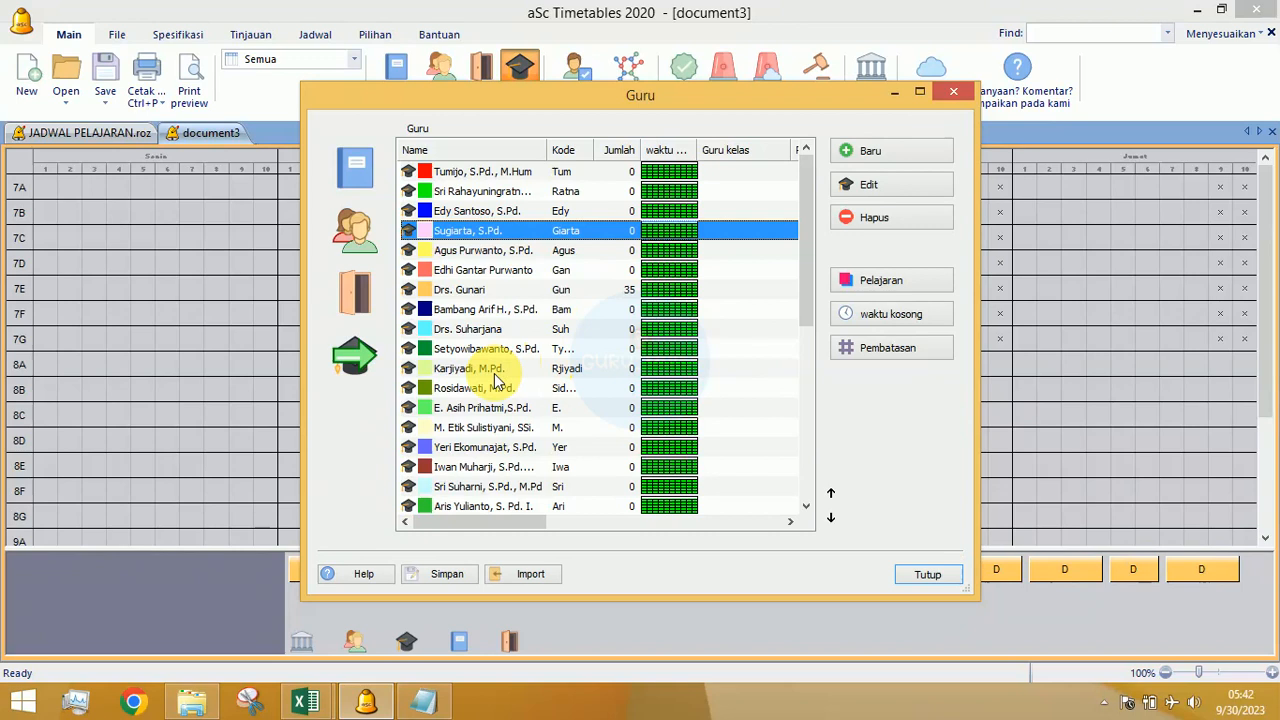
Step: Switch to the Excel workbook DAFTAR GURU,KELAS,MAPEL.xlsx and examine the teaching assignments on the PEMBAGIAN TUGAS sheet
click(318, 704)
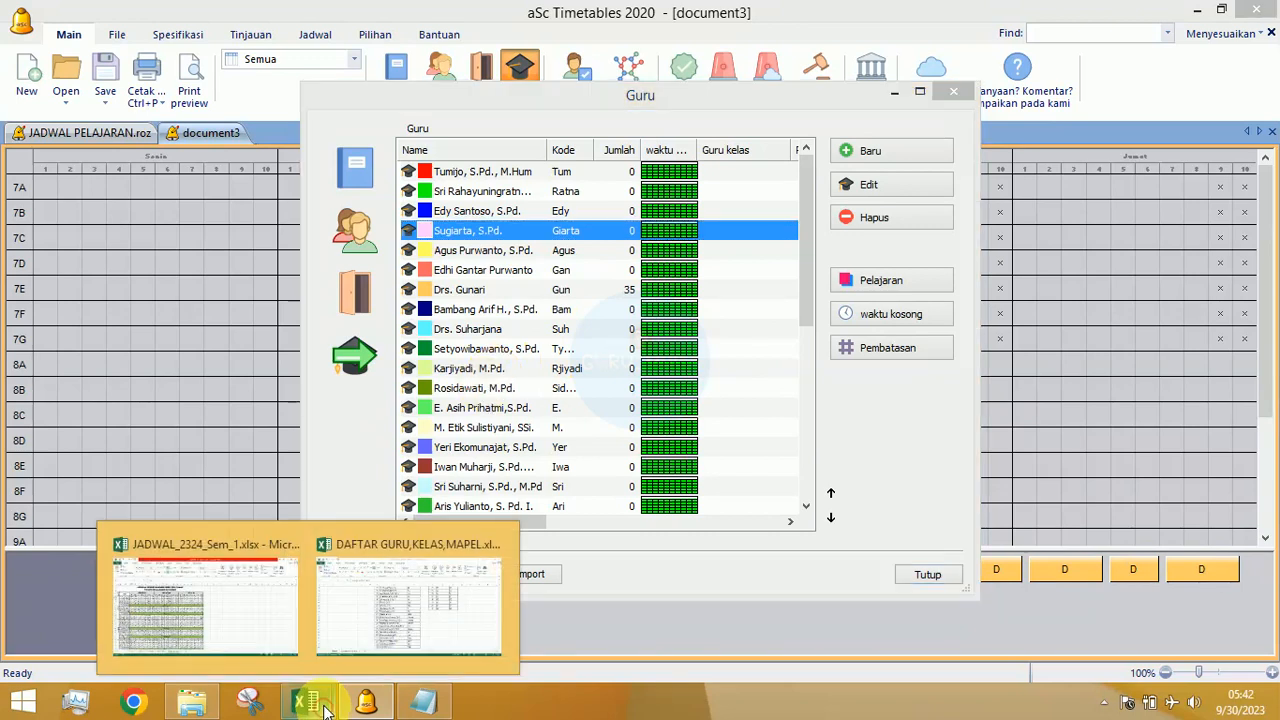
click(357, 642)
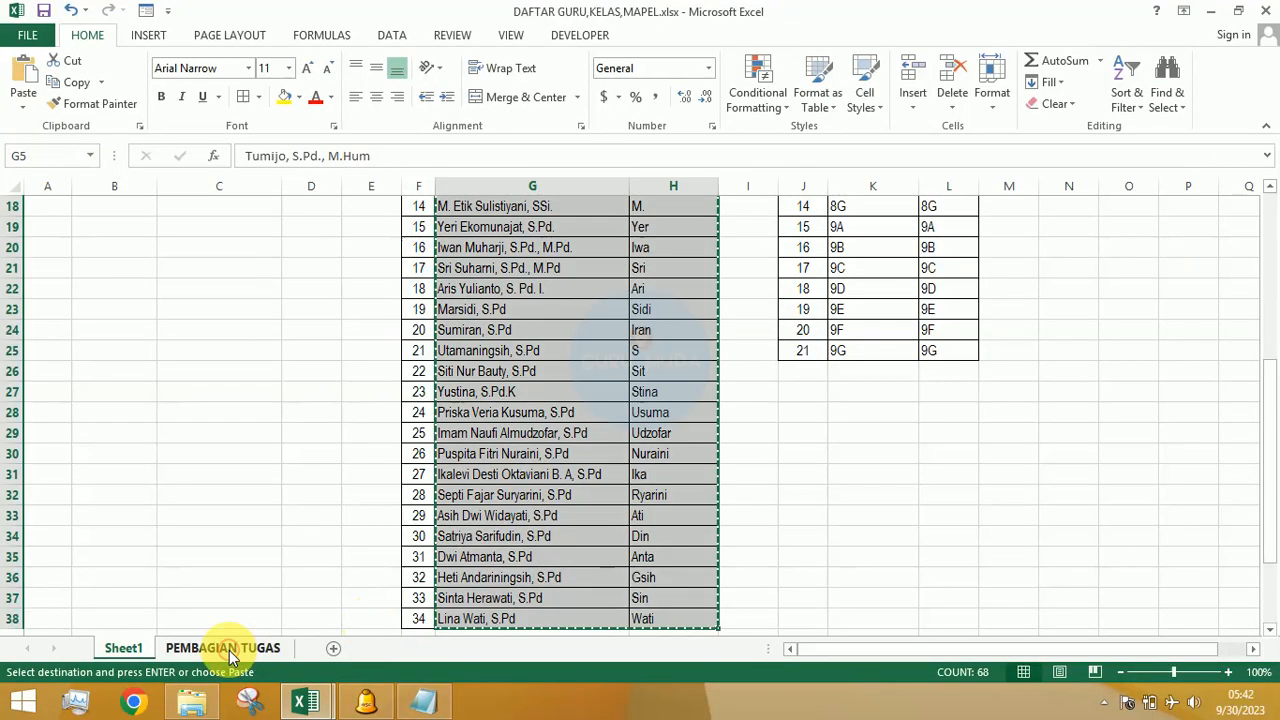
click(259, 648)
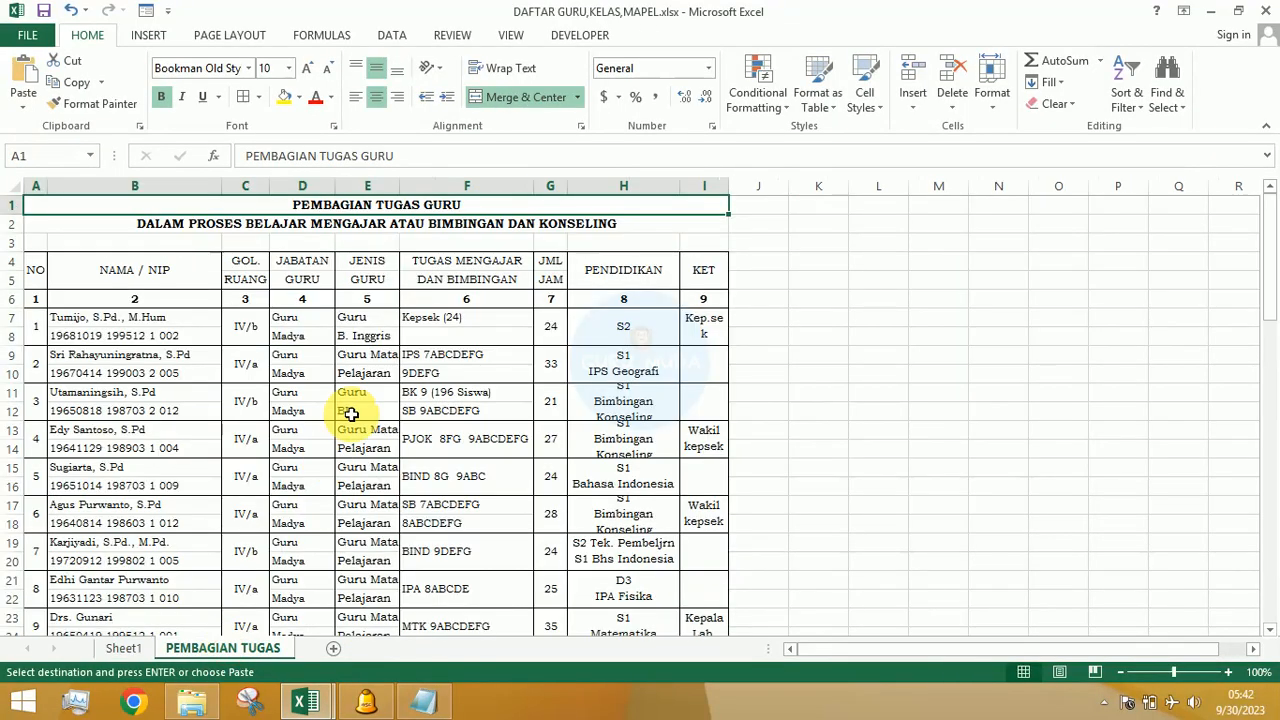
click(142, 357)
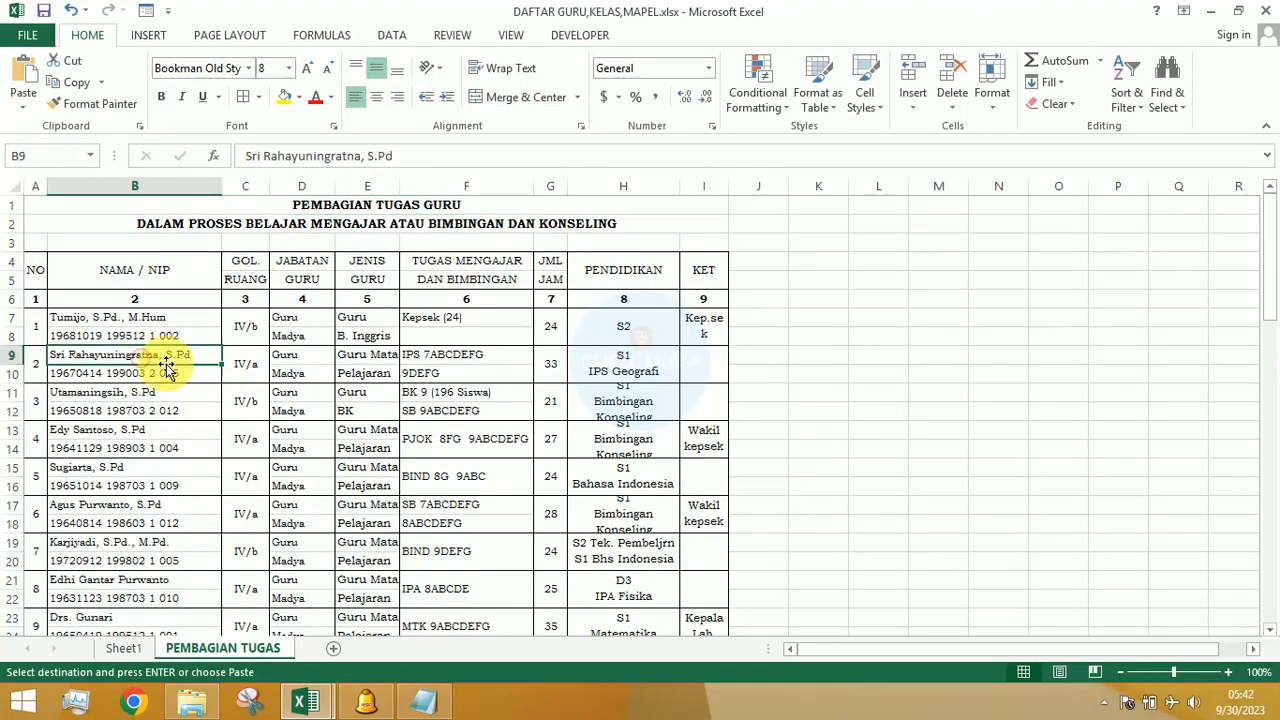
click(420, 356)
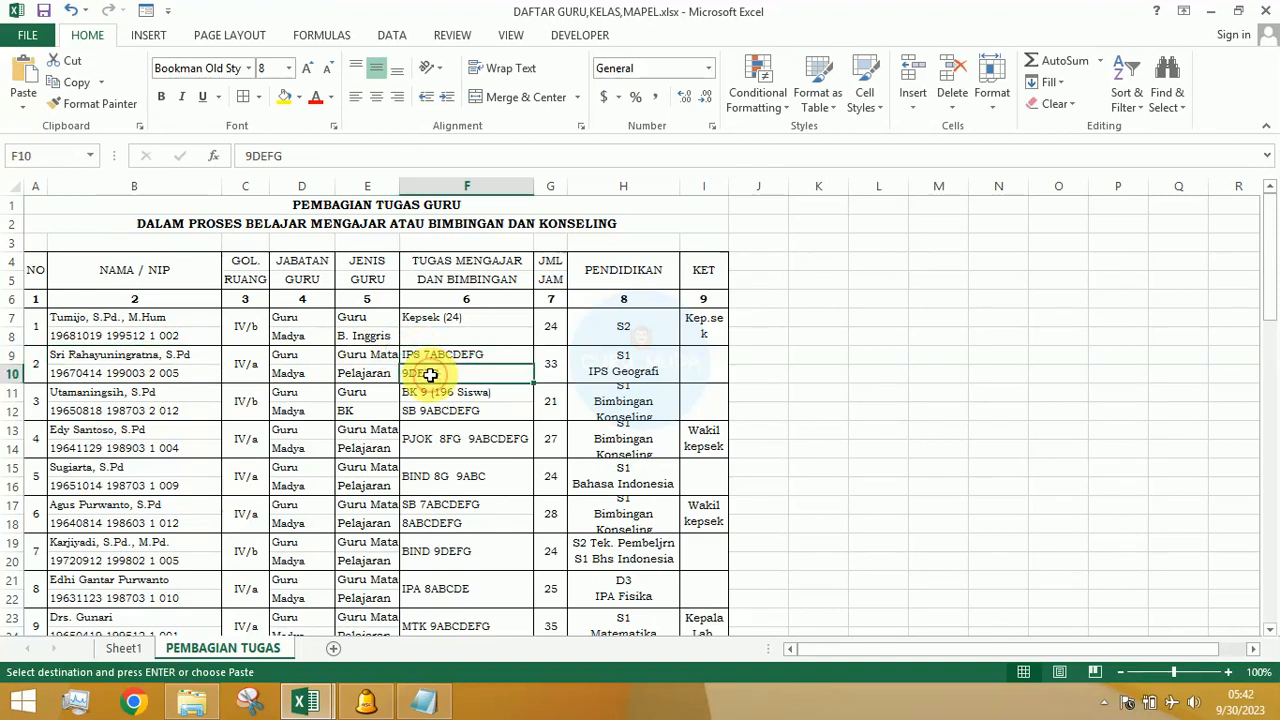
click(431, 395)
click(432, 411)
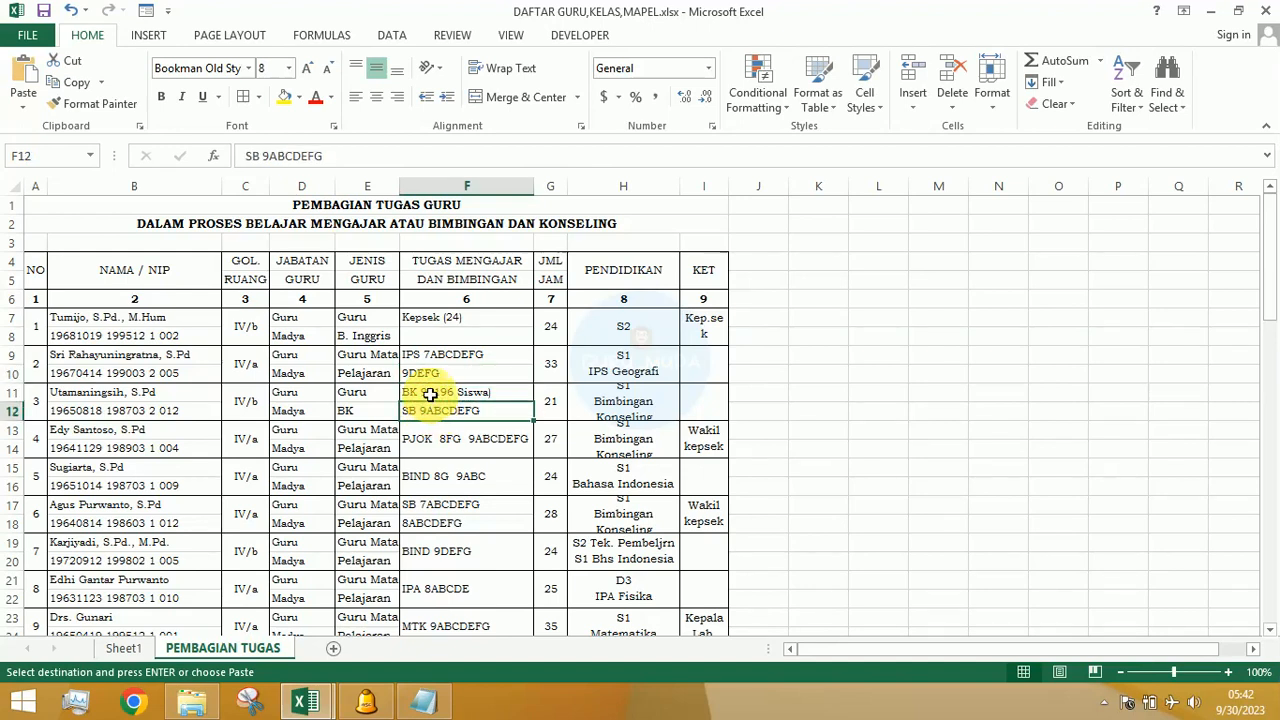
click(430, 395)
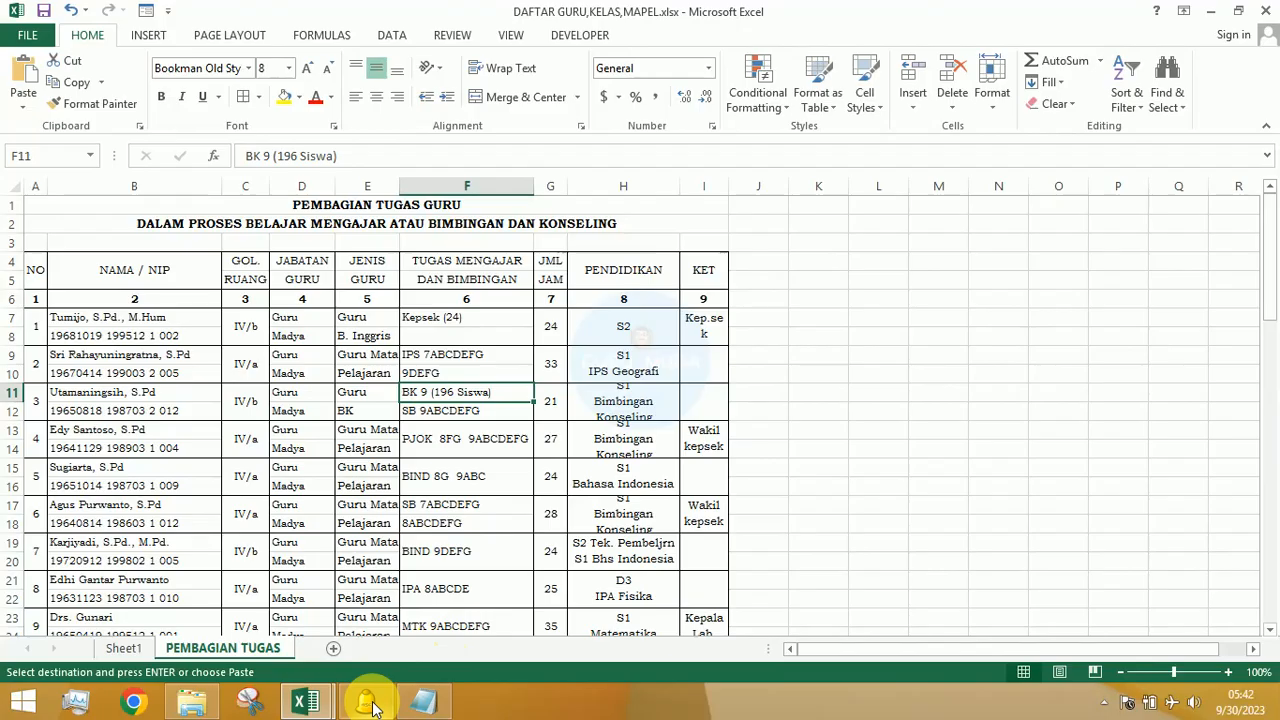
Step: Switch back to aSc Timetables and open the waktu kosong grid of the third teacher in the Guru list
mouse_move(372, 708)
click(393, 635)
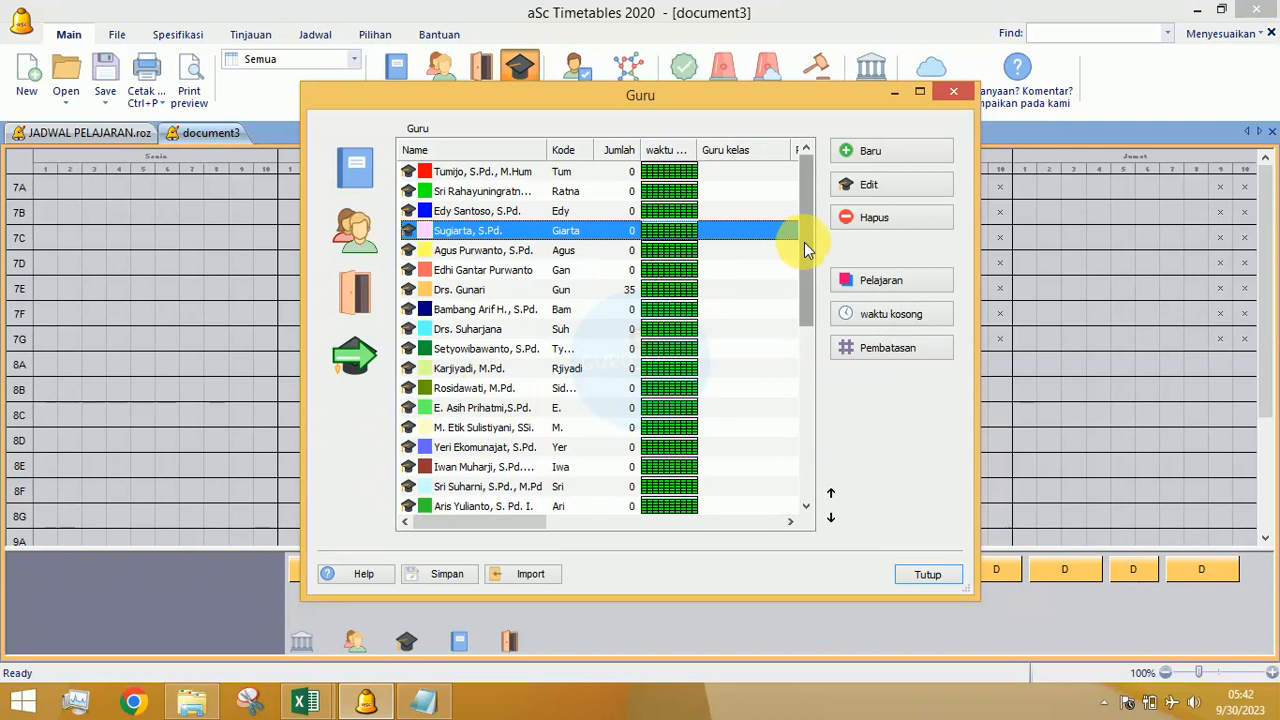
mouse_move(804, 242)
mouse_down()
mouse_move(813, 286)
mouse_move(802, 221)
mouse_up()
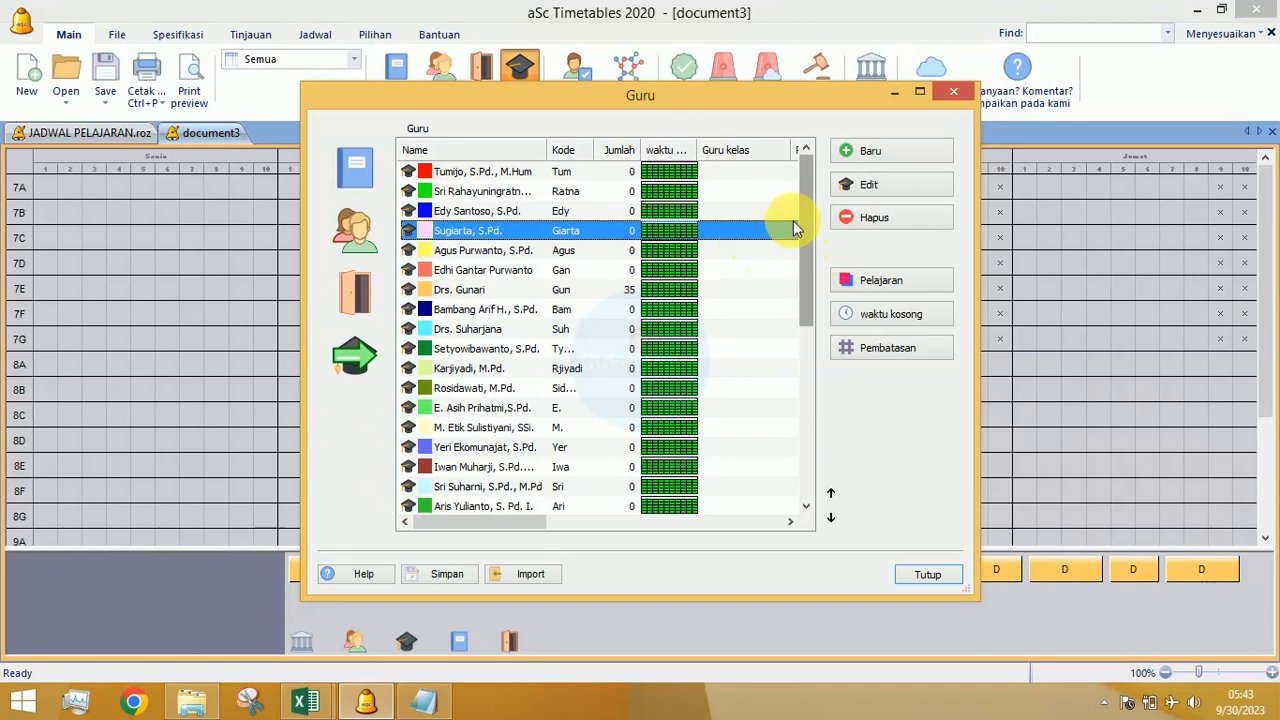
click(492, 214)
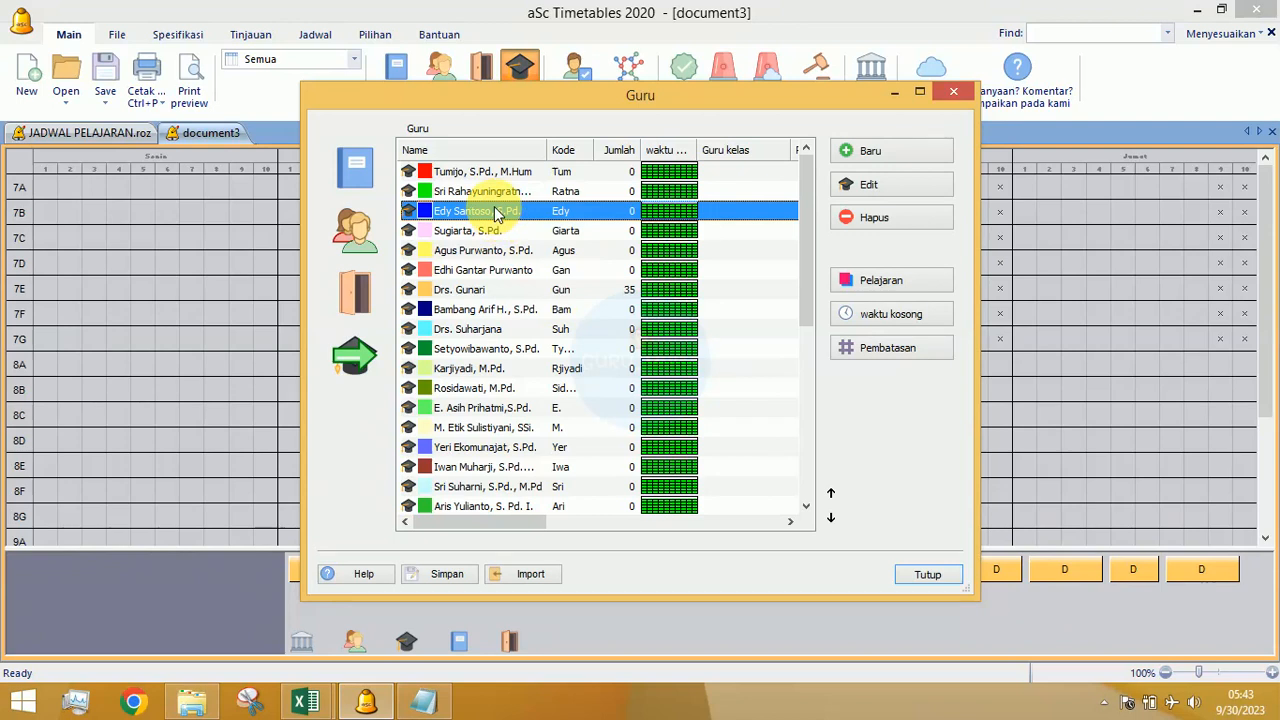
click(878, 314)
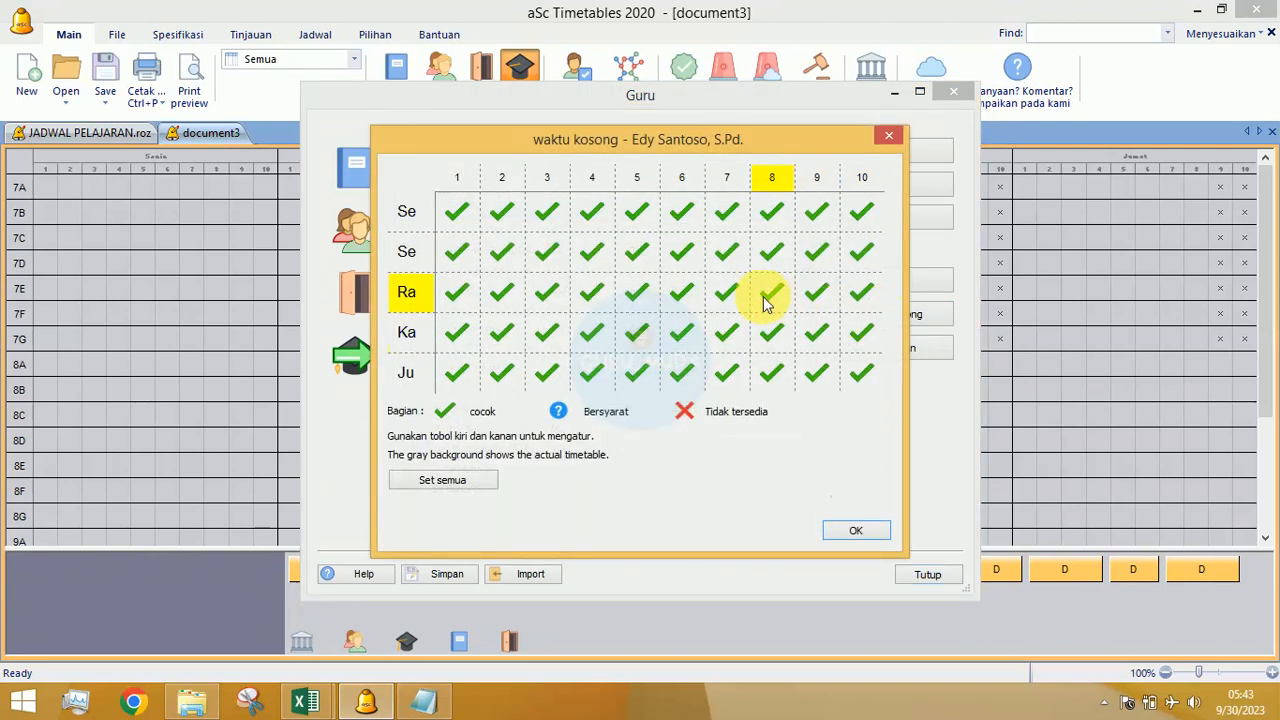
Step: Cycle period 3 of the first day through the availability states back to cocok
click(549, 218)
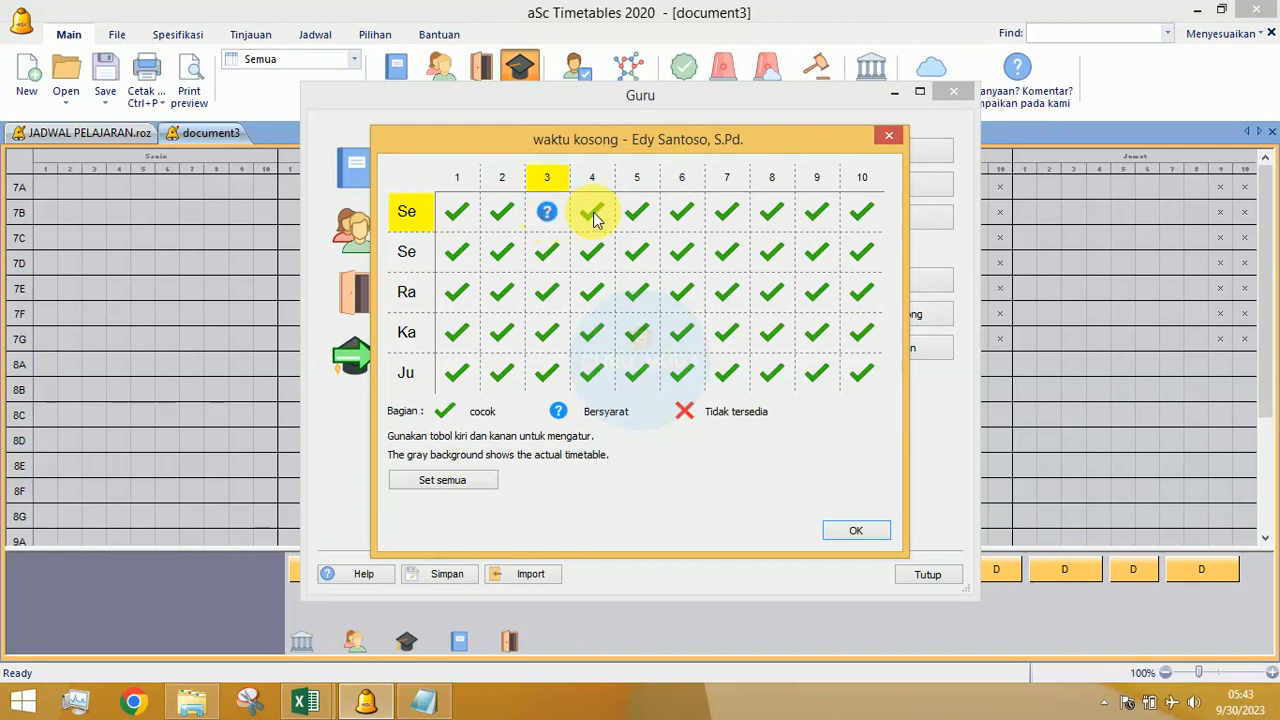
click(549, 216)
click(549, 216)
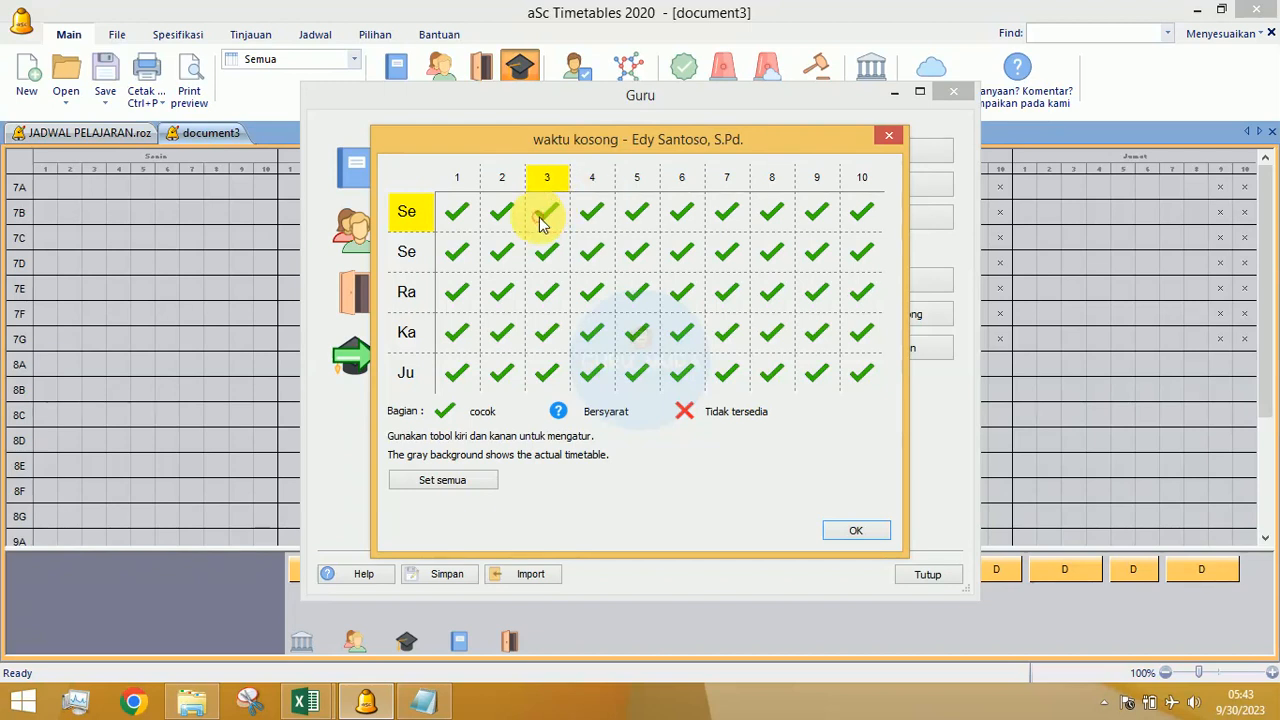
Step: Mark periods 5, 6, 7 and 8 of the first day as Tidak tersedia for this teacher
click(640, 213)
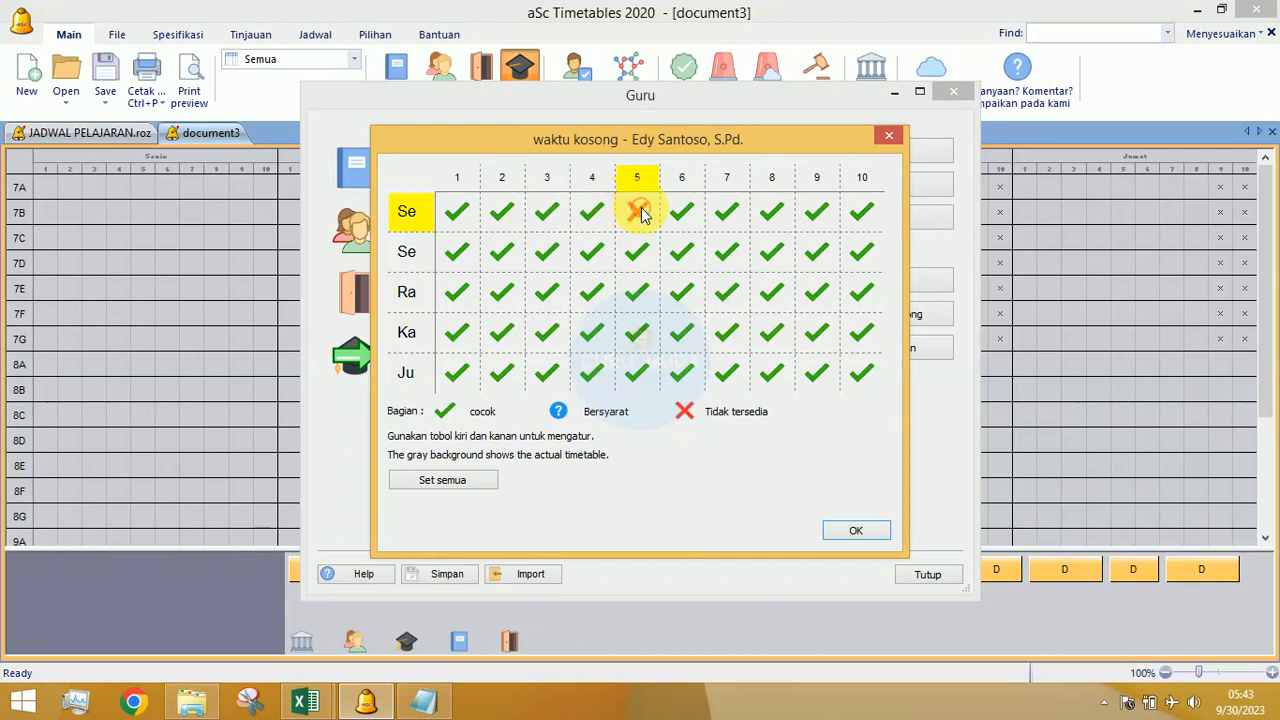
click(684, 213)
click(730, 212)
click(762, 213)
Step: Mark periods 5 and 6 as Tidak tersedia on all days for the third teacher
click(640, 180)
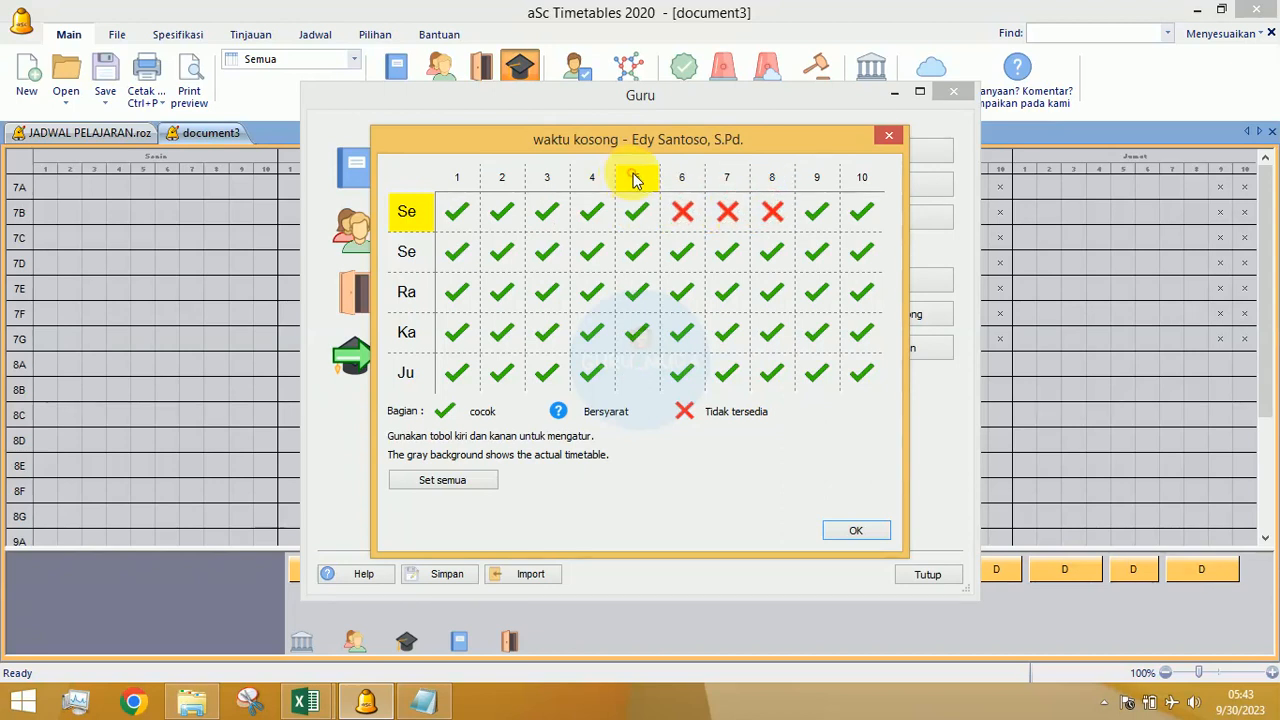
click(641, 181)
click(643, 180)
click(675, 178)
click(677, 178)
click(684, 180)
click(684, 180)
click(684, 181)
click(684, 181)
Step: Mark periods 7 to 10 as Tidak tersedia on all days and confirm the teacher's waktu kosong grid
click(726, 178)
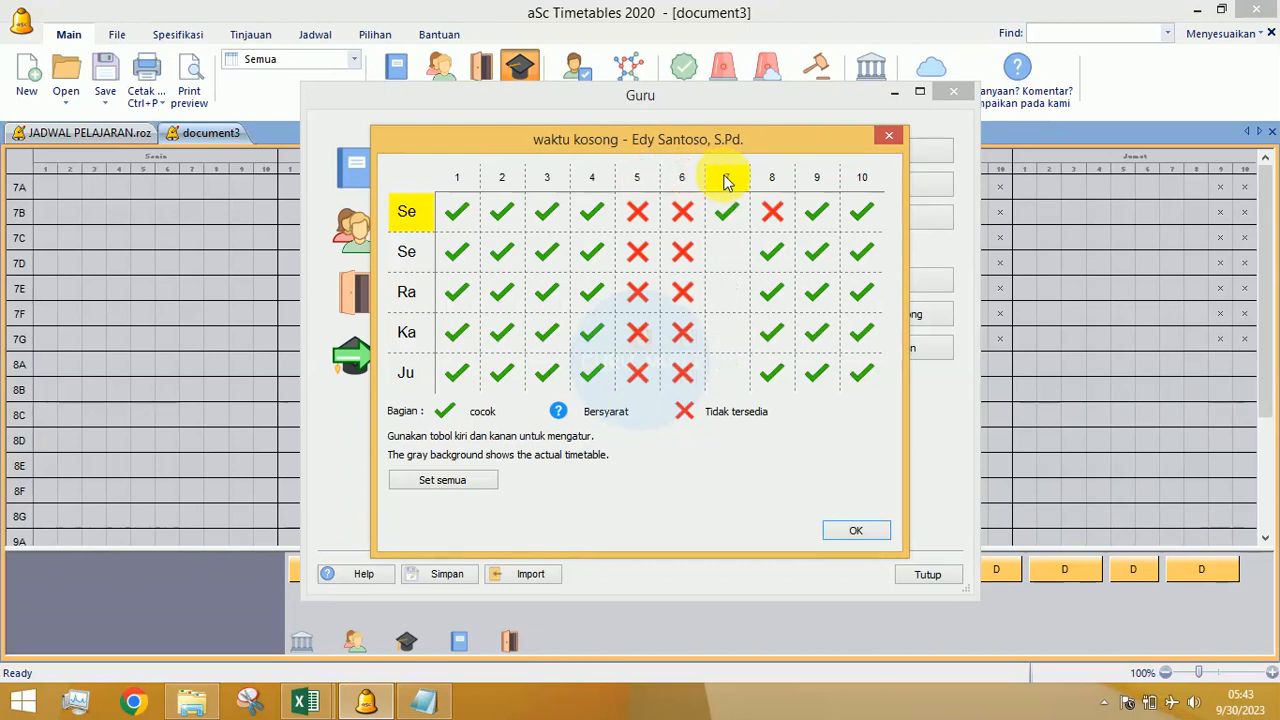
click(726, 179)
click(726, 179)
click(770, 178)
click(772, 176)
click(772, 177)
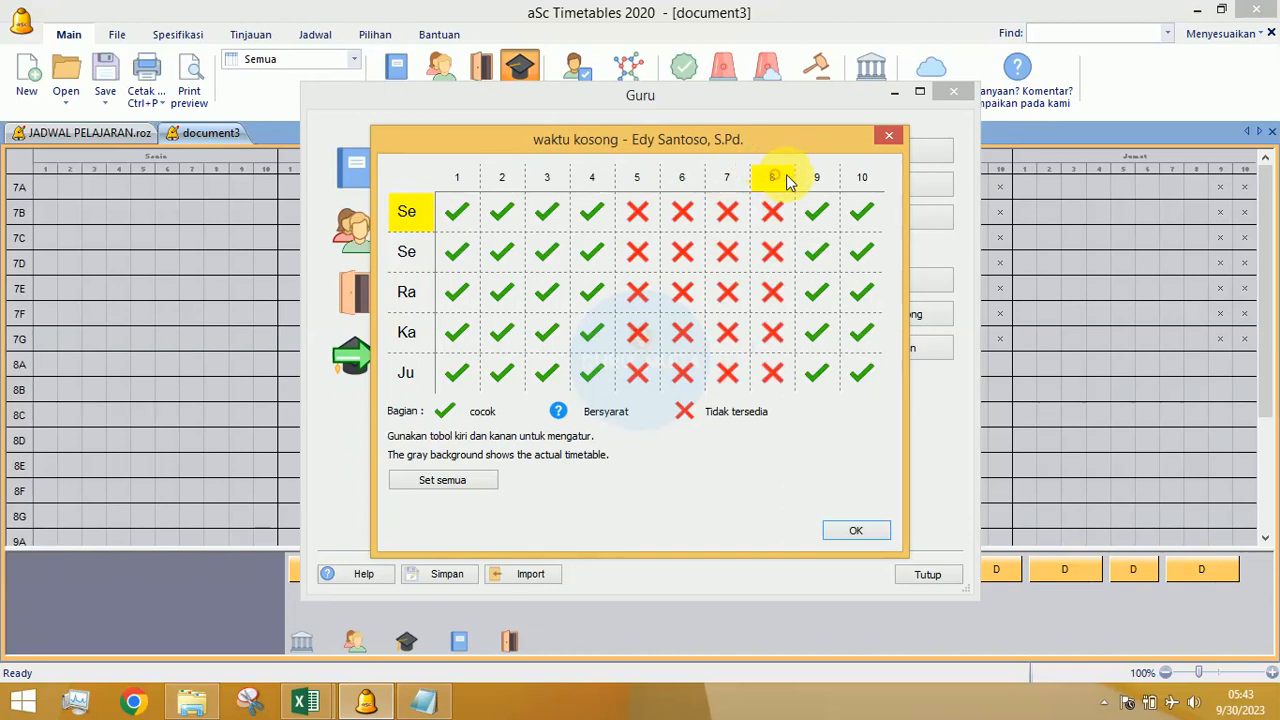
click(809, 178)
click(811, 180)
click(859, 178)
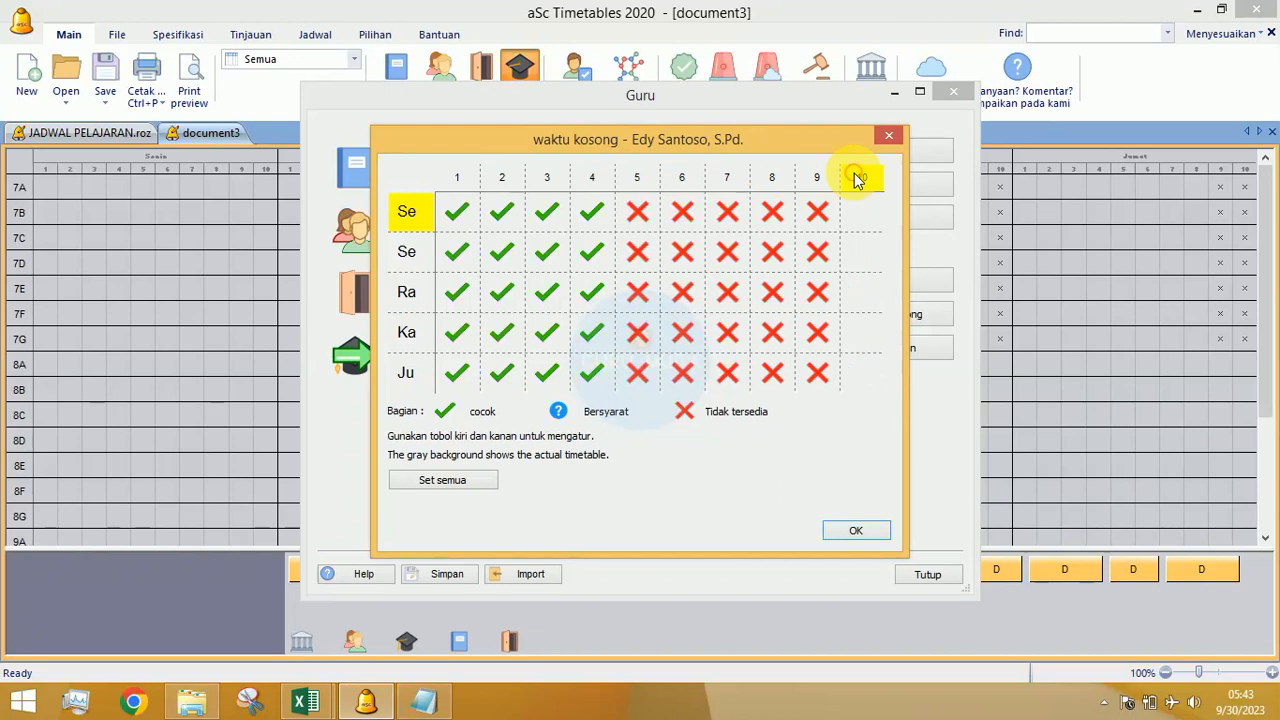
click(862, 177)
click(854, 523)
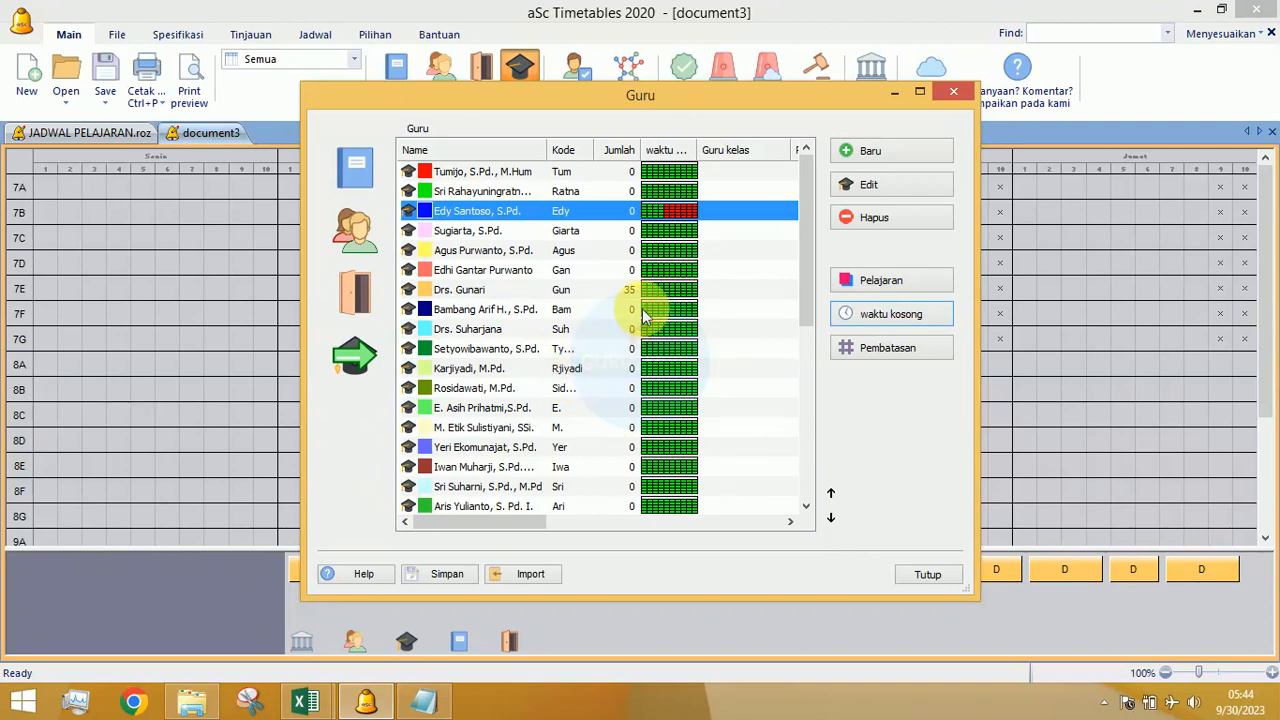
Step: Add a second Guru entry for the same teacher, using the teacher's first name plus Teori, and close its lesson list without adding a lesson
click(846, 152)
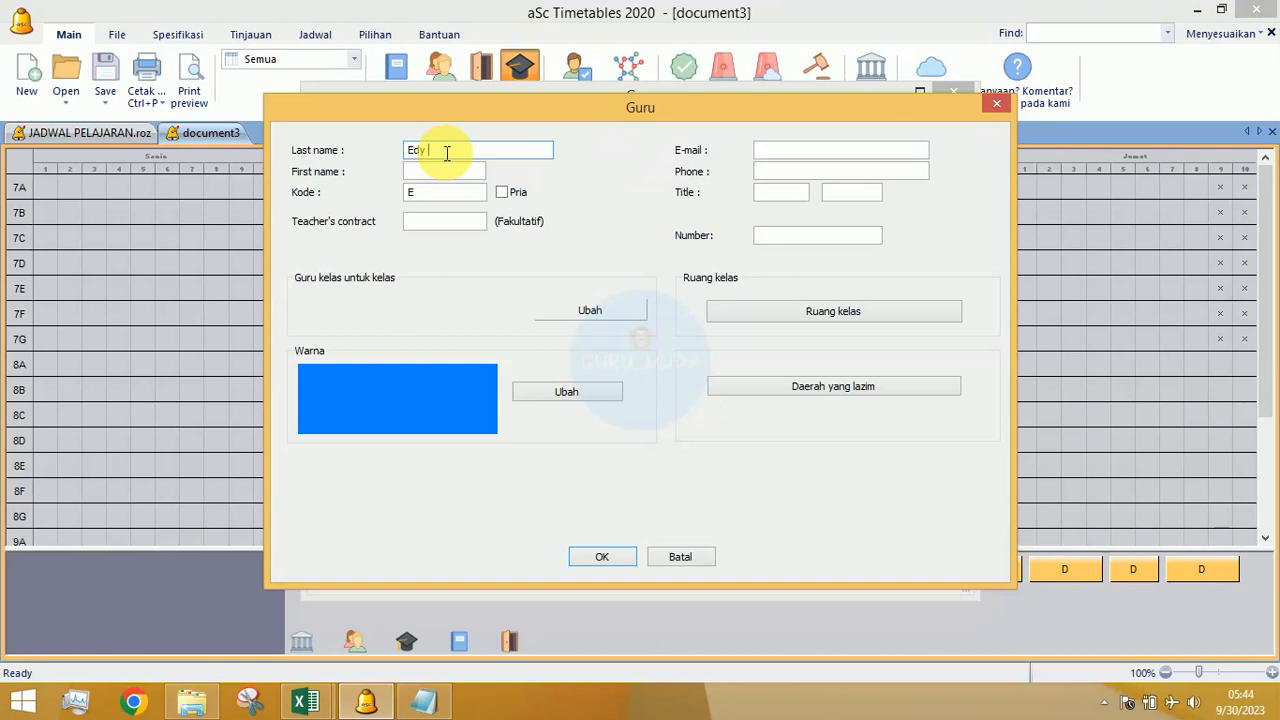
key(ctrl+a)
key(Delete)
text(Edy)
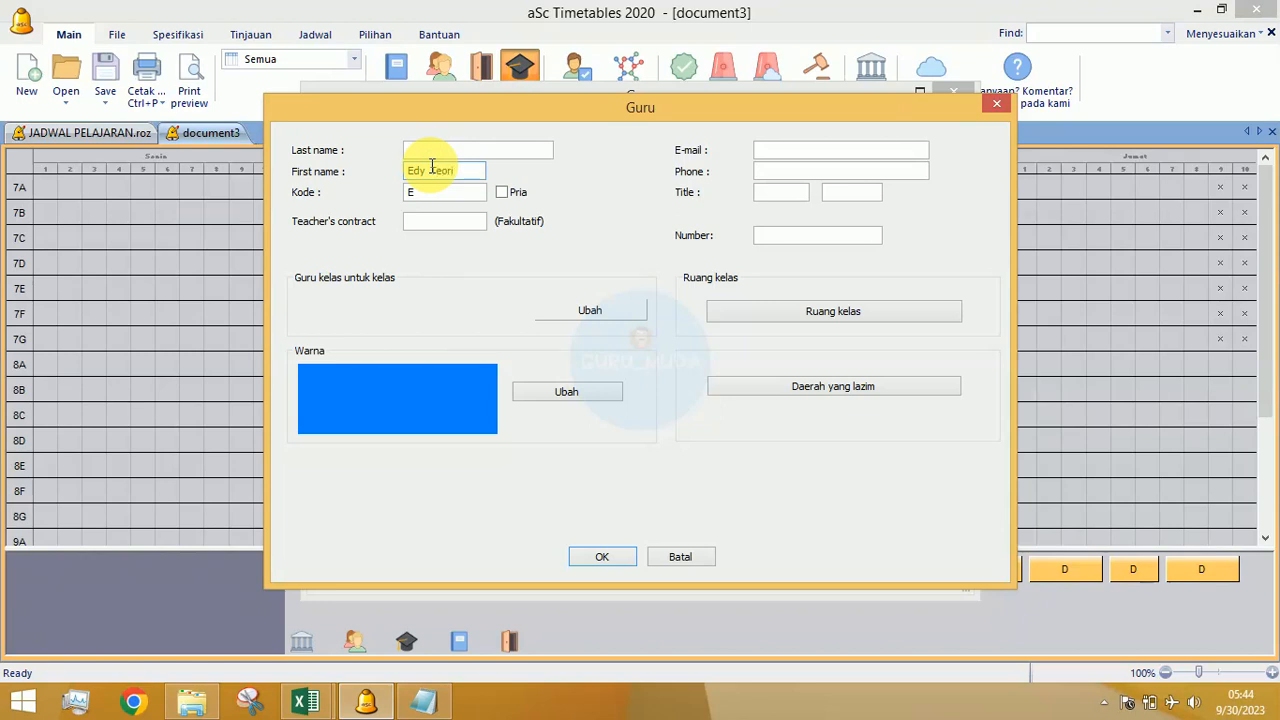
click(437, 193)
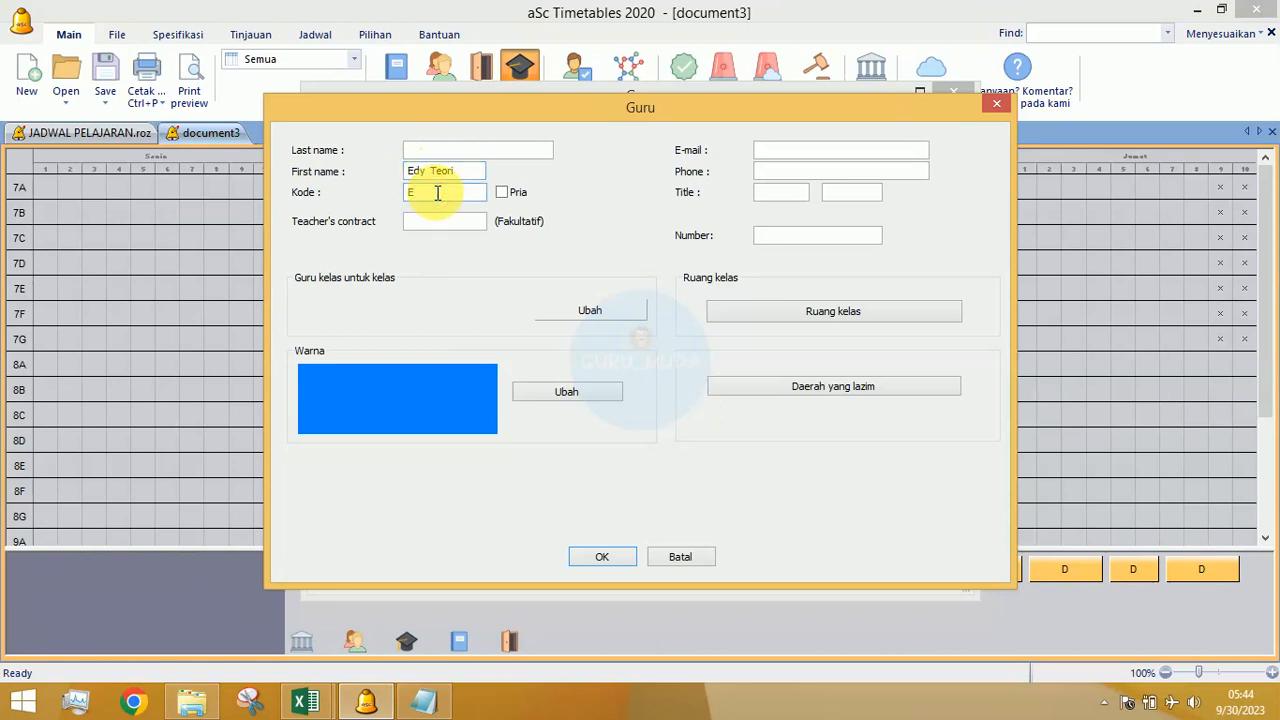
click(609, 554)
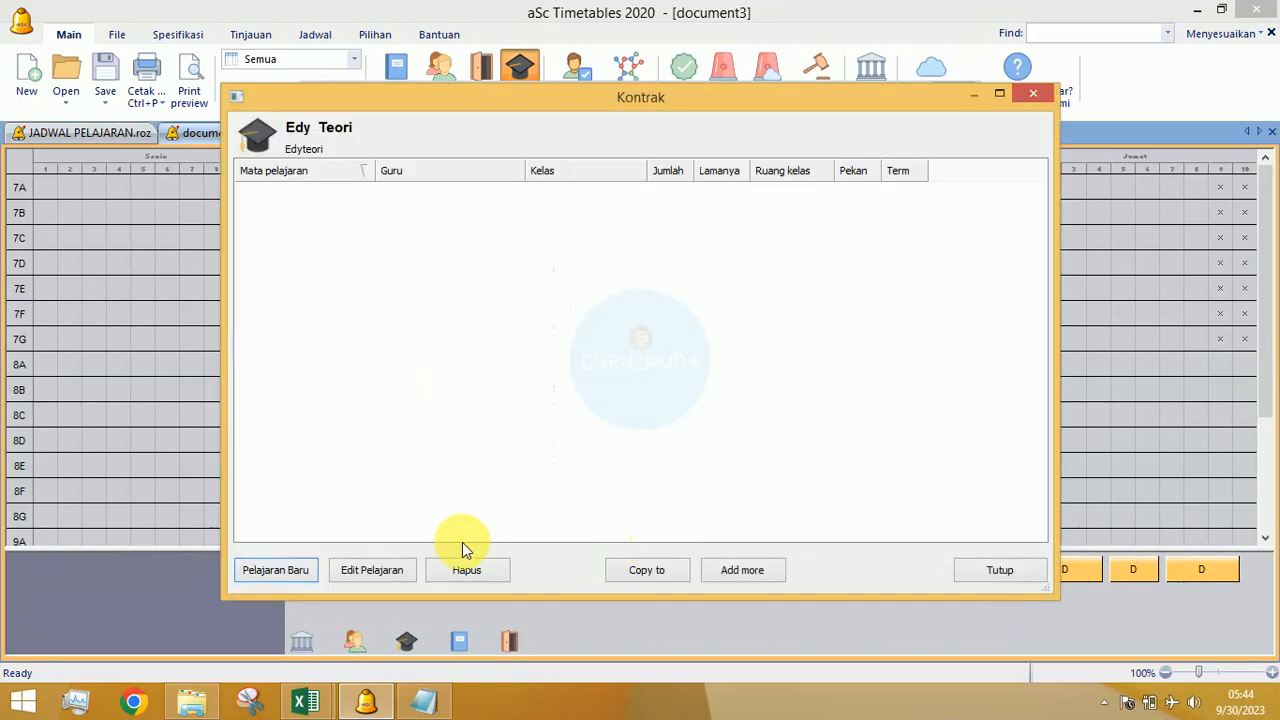
click(287, 572)
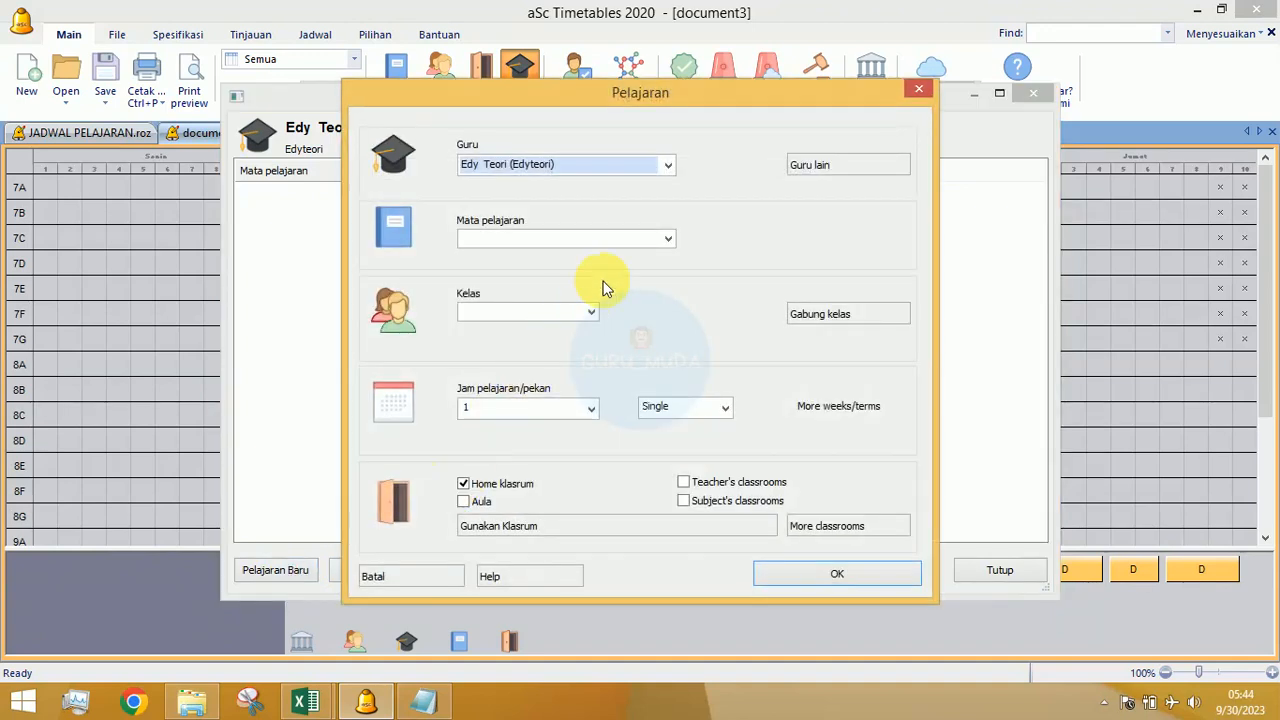
click(920, 93)
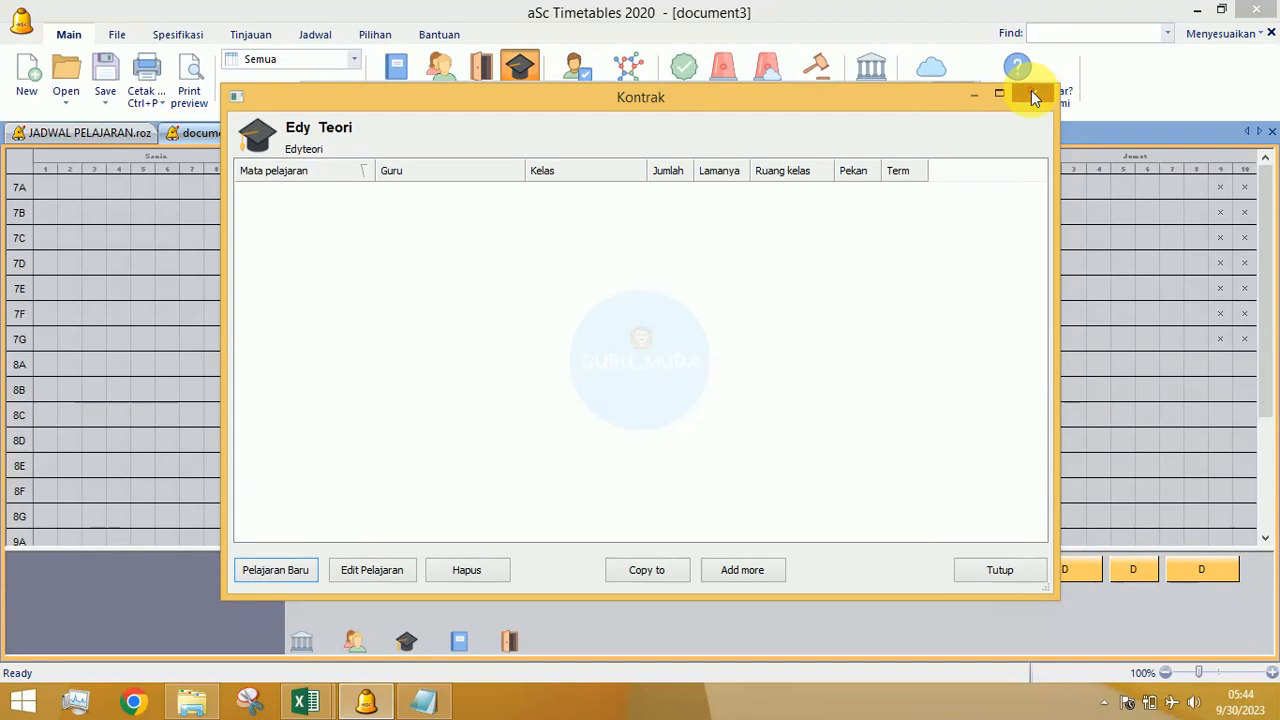
click(1033, 93)
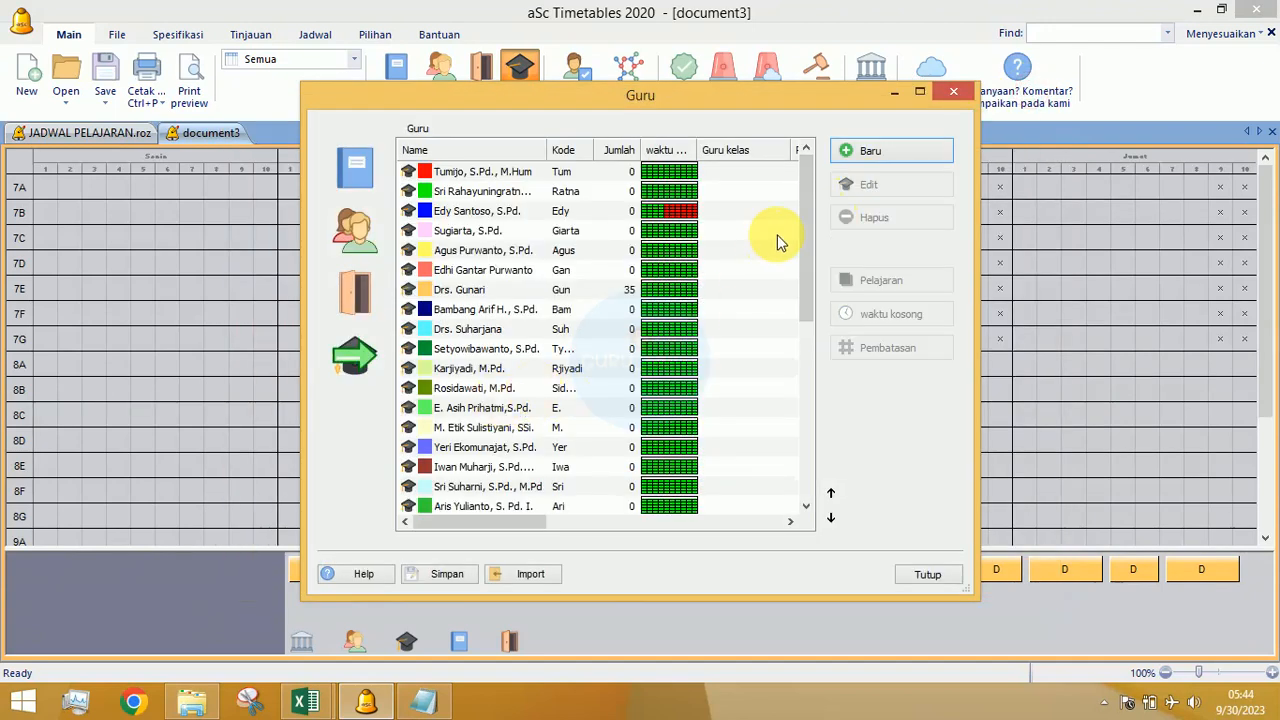
Step: Mark periods 1 to 3 as Tidak tersedia on all days in the waktu kosong grid of the new Teori teacher entry
drag(803, 250, 797, 491)
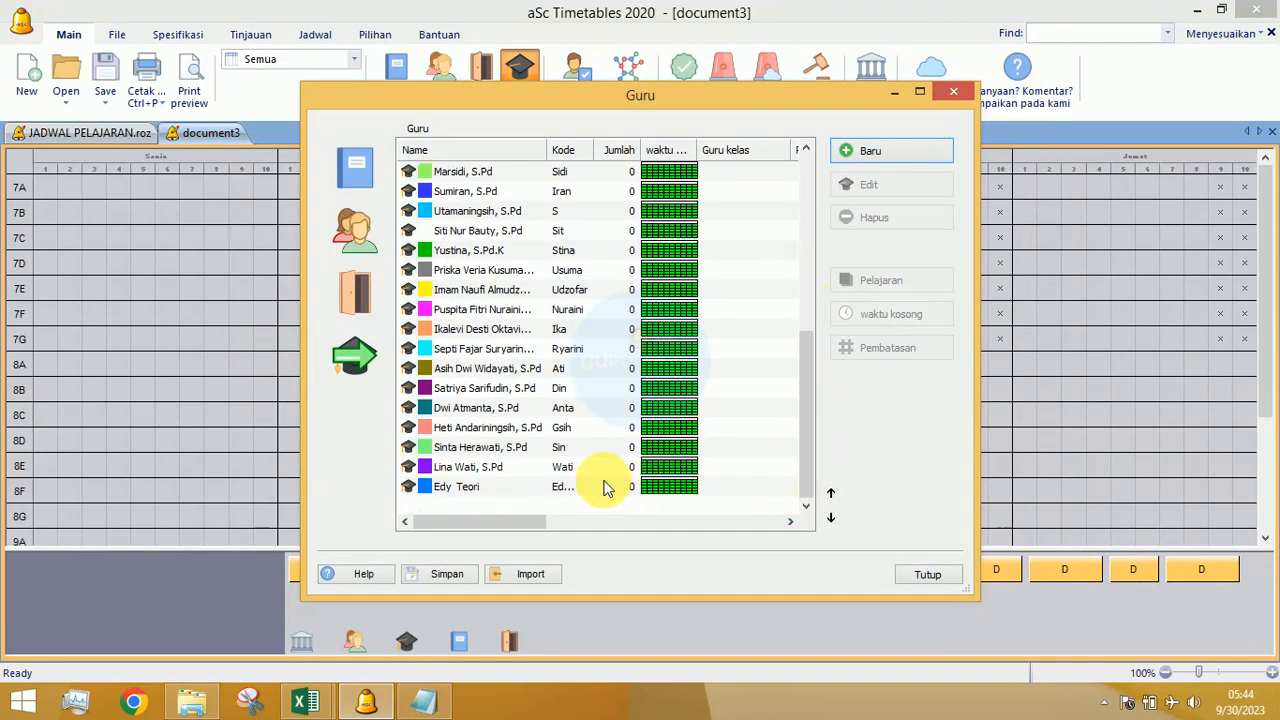
click(560, 486)
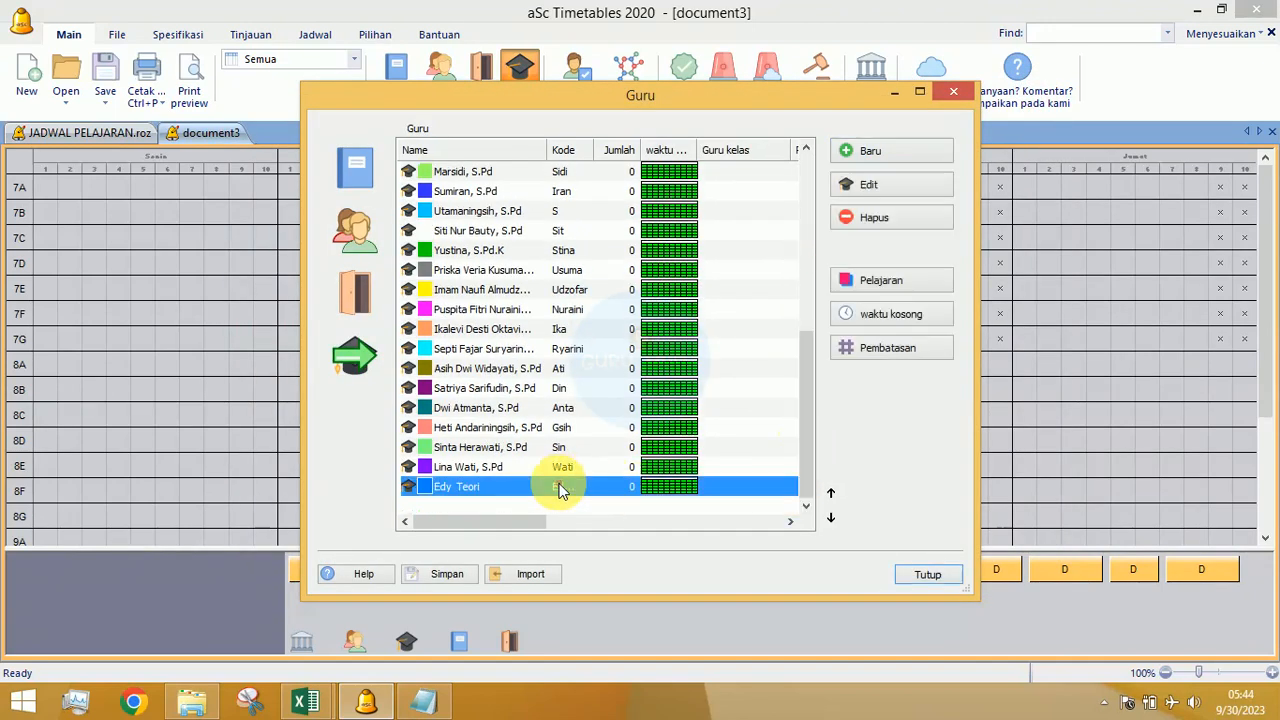
click(874, 313)
click(455, 173)
click(453, 175)
click(498, 177)
click(500, 177)
click(543, 178)
click(543, 178)
Step: Mark periods 4 to 6 as Tidak tersedia on all days and confirm the Teori entry's waktu kosong grid
click(591, 177)
click(592, 177)
click(631, 182)
click(632, 181)
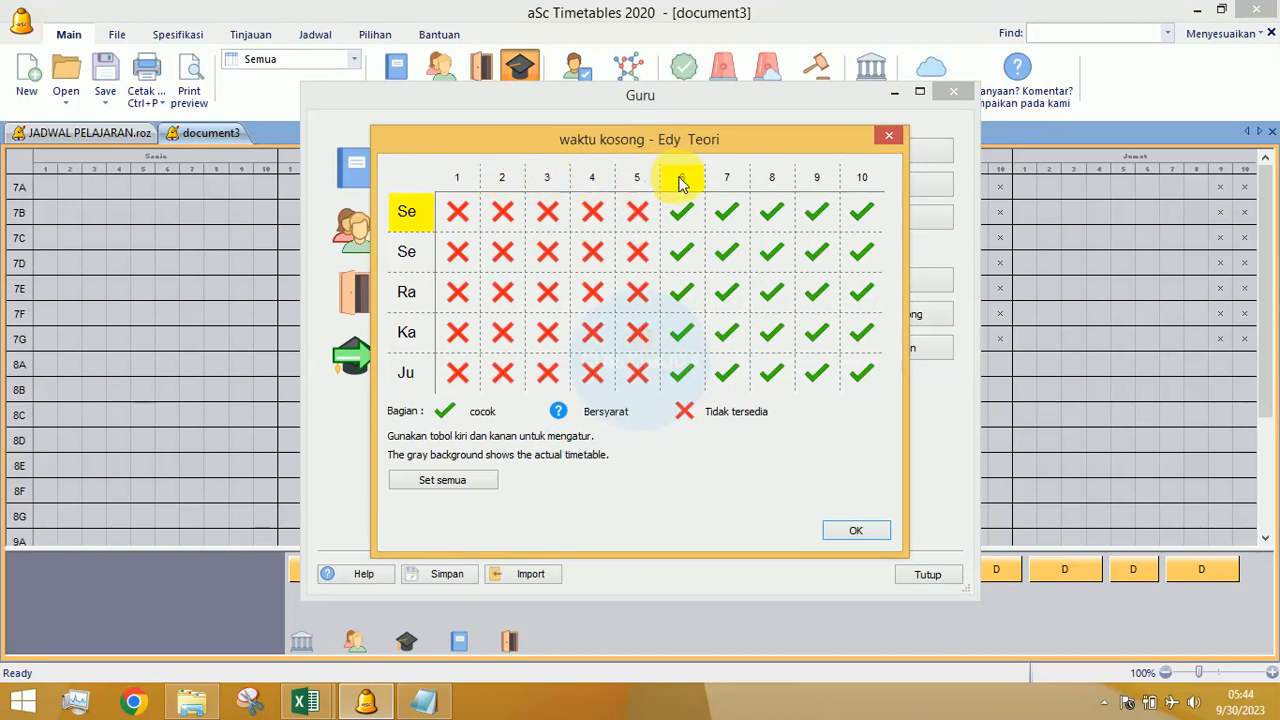
click(679, 178)
click(680, 178)
click(848, 530)
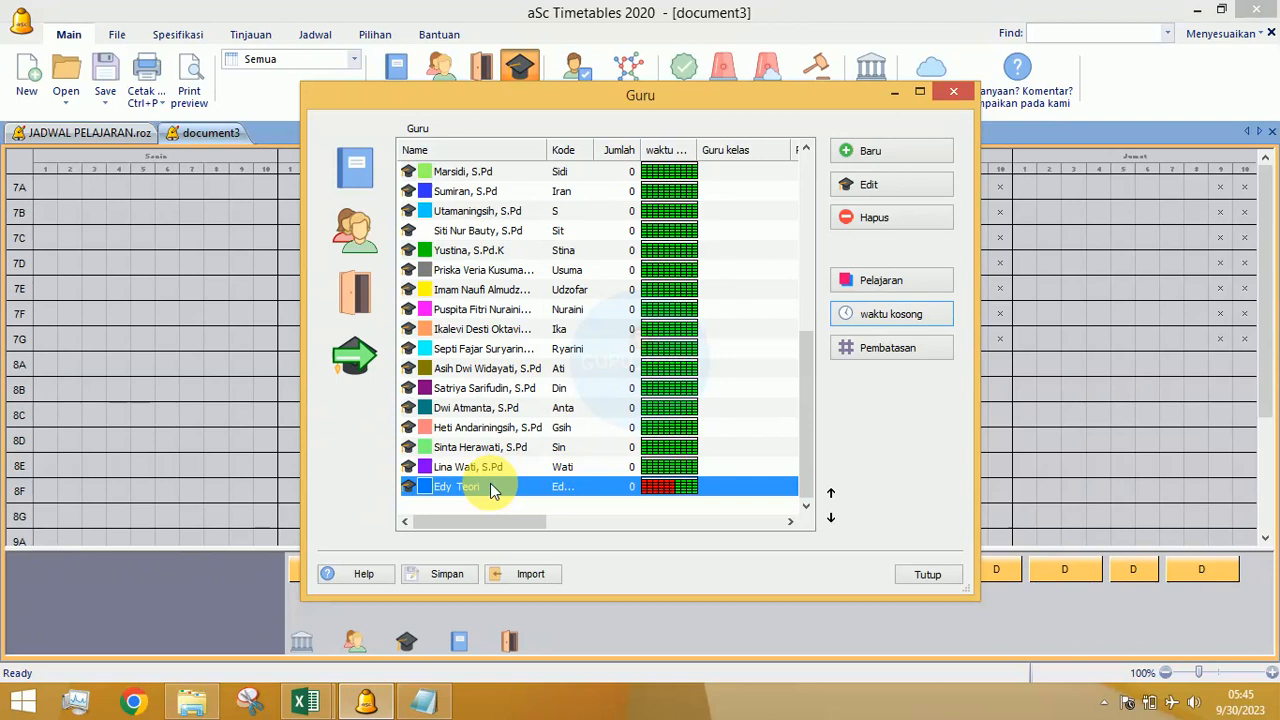
Step: Add a Penjasorkes lesson for class 7A to the Teori teacher entry, with 1 Single lesson per week
click(880, 283)
click(270, 570)
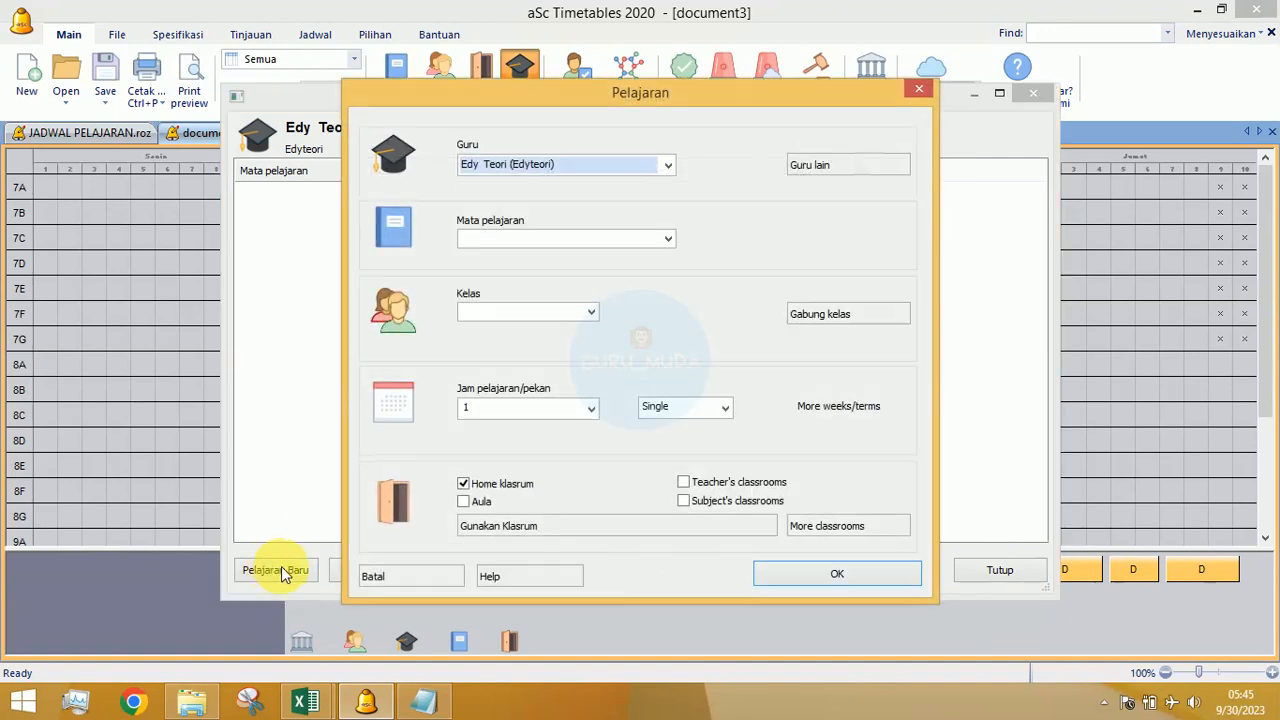
click(530, 238)
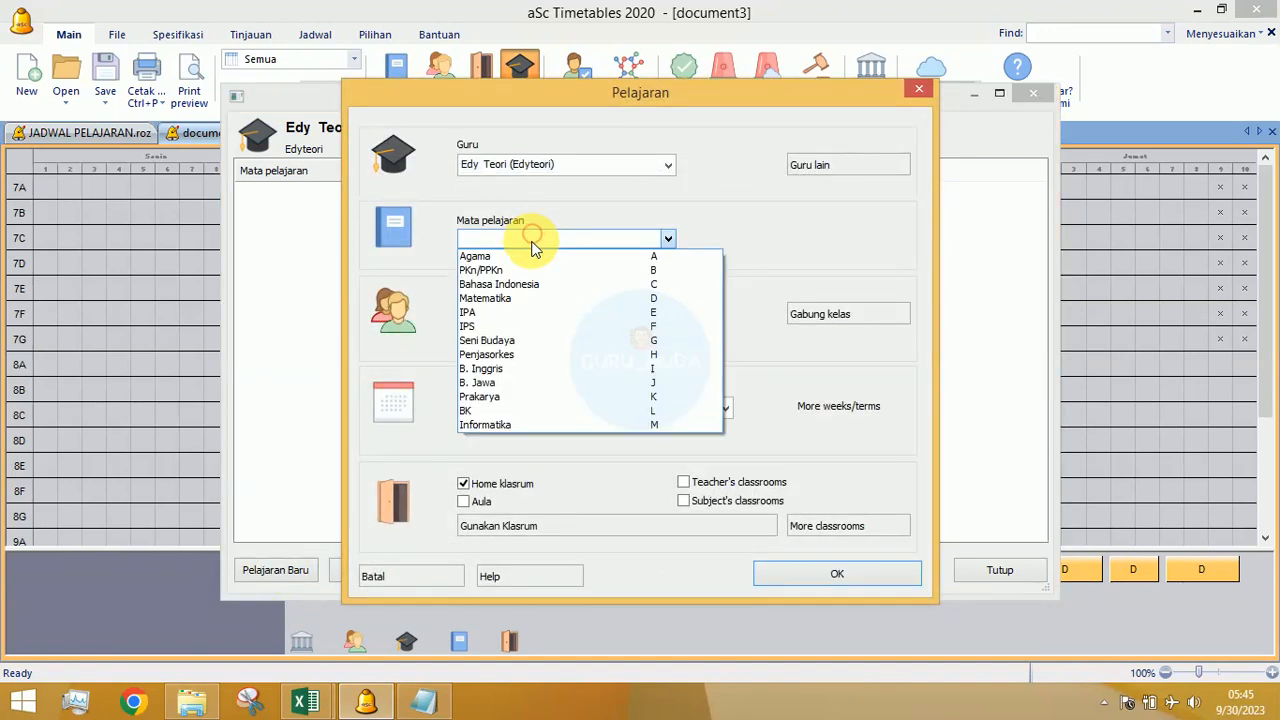
click(505, 354)
click(511, 312)
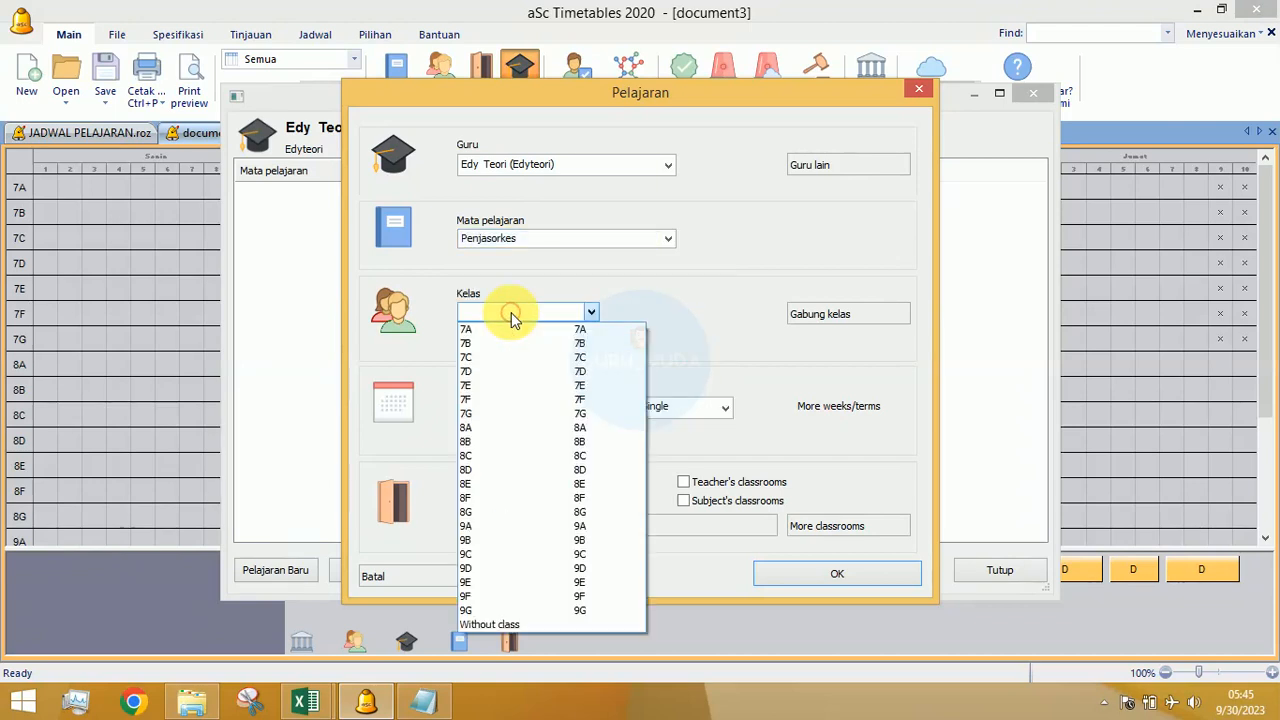
click(508, 330)
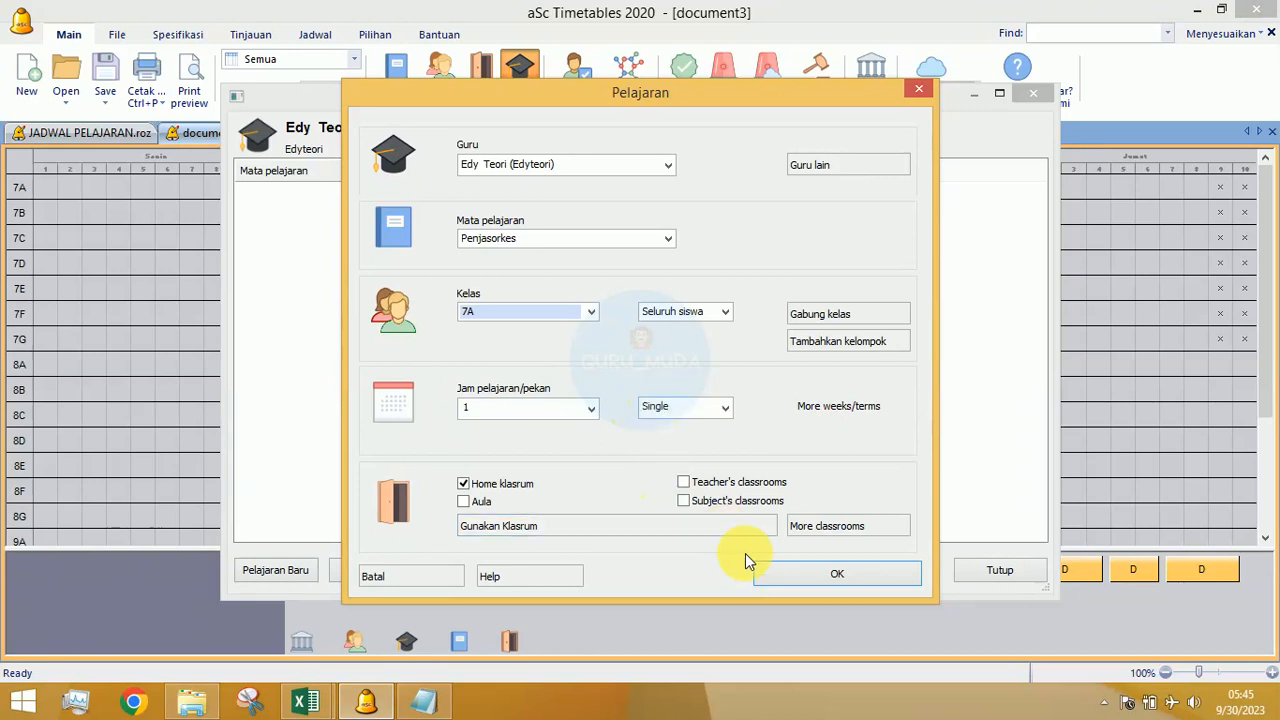
click(780, 575)
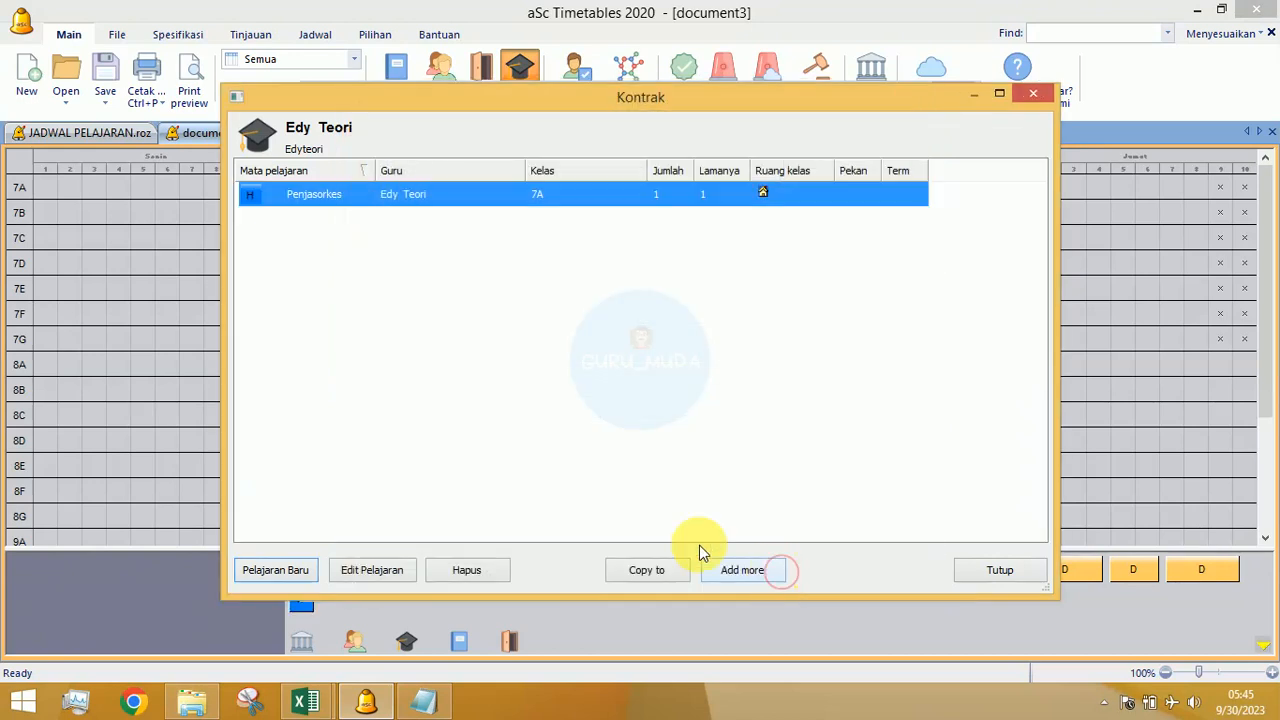
Step: Copy the Teori entry's Penjasorkes lesson to classes 7B, 7C, 7D, 7E, 7F and 7G, and close its lesson list
click(640, 570)
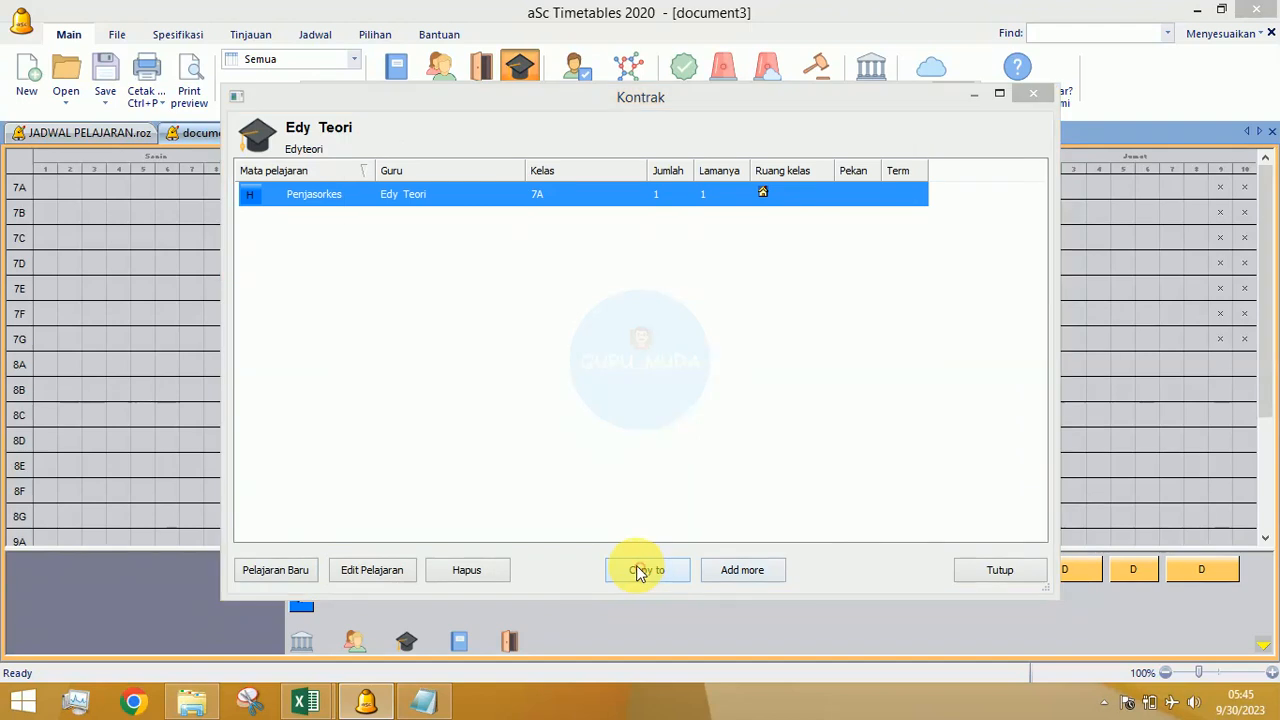
click(541, 357)
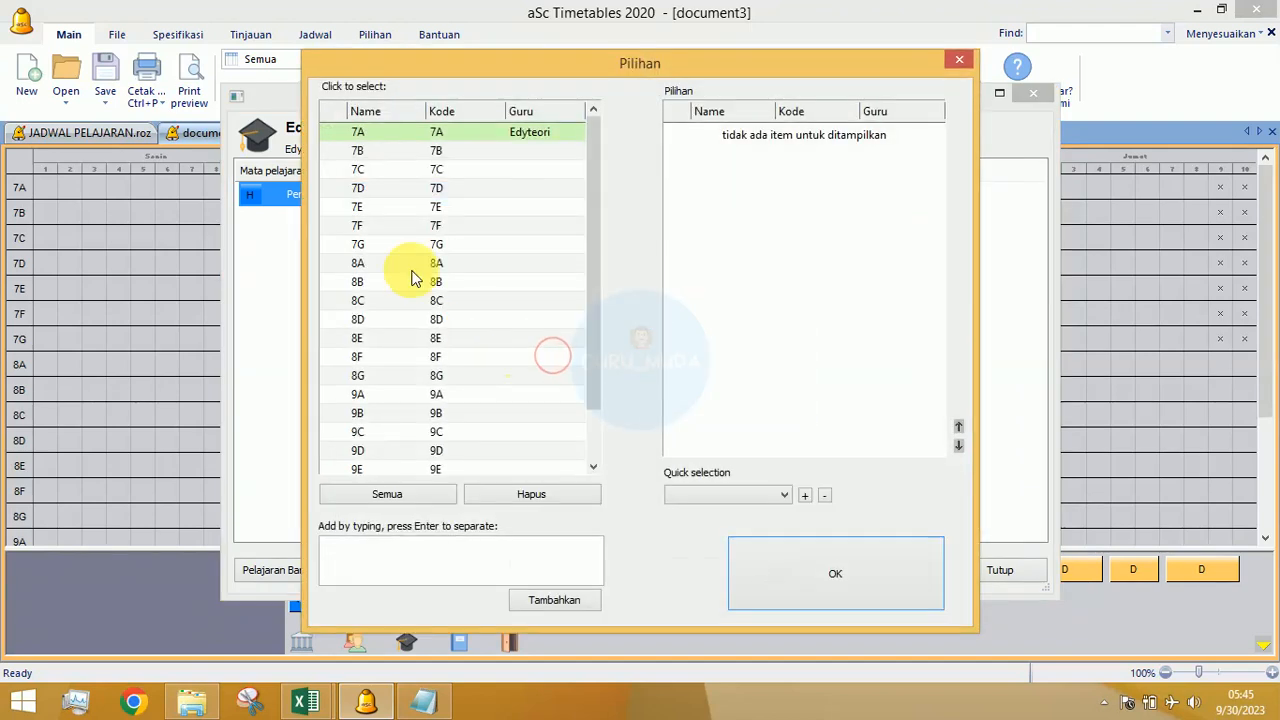
click(358, 150)
click(362, 169)
click(371, 188)
click(368, 207)
click(370, 225)
click(374, 242)
click(823, 571)
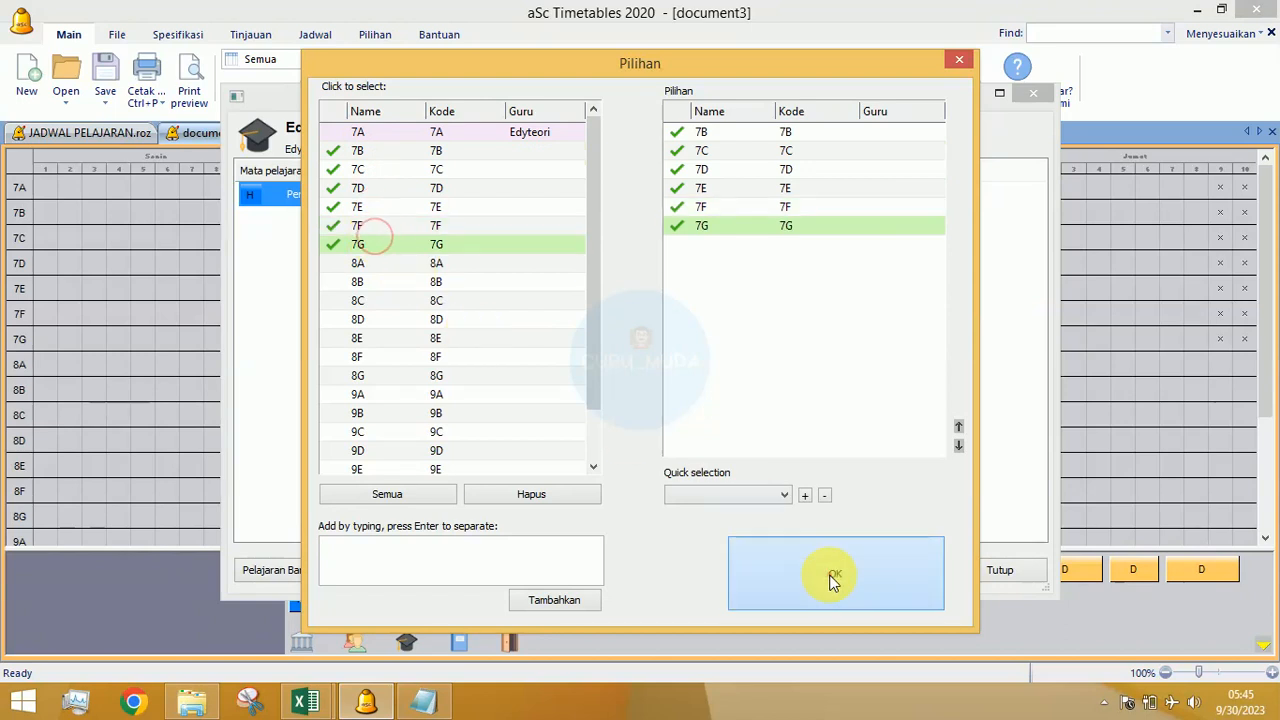
click(960, 574)
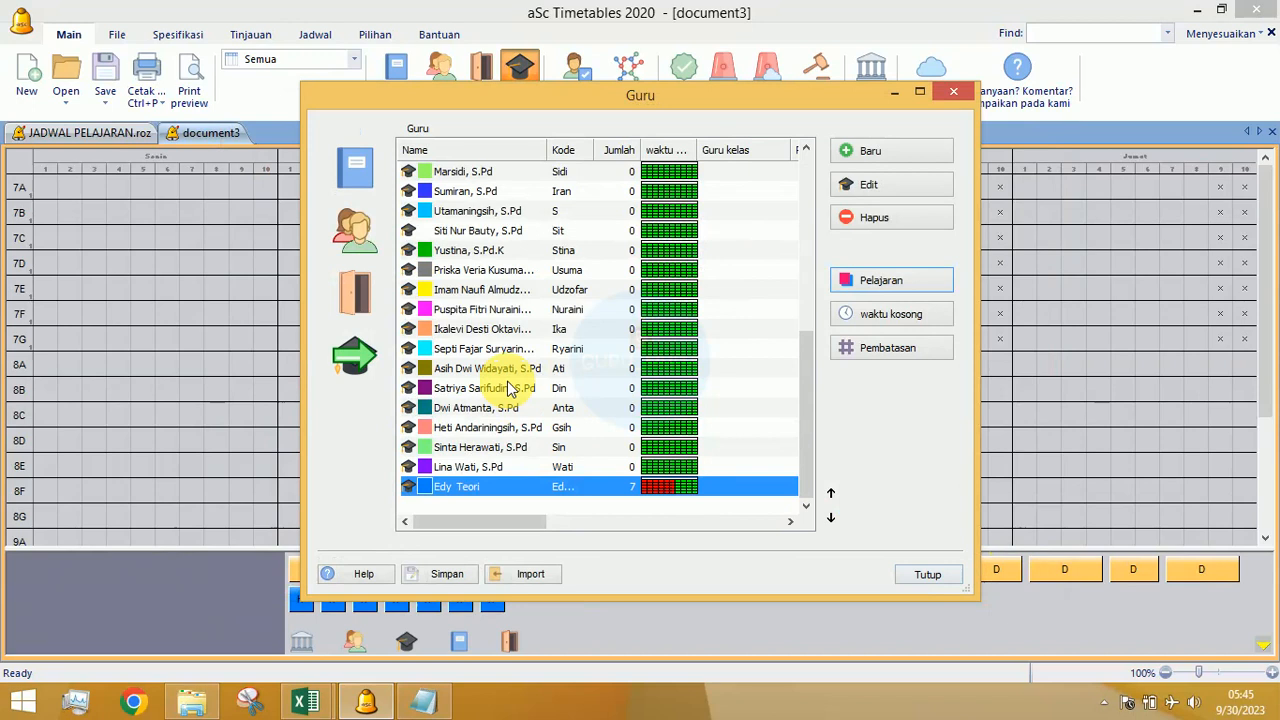
Step: Start a new lesson for the third teacher in the Guru list with subject Penjasorkes and class 7A
drag(813, 445, 830, 250)
click(484, 214)
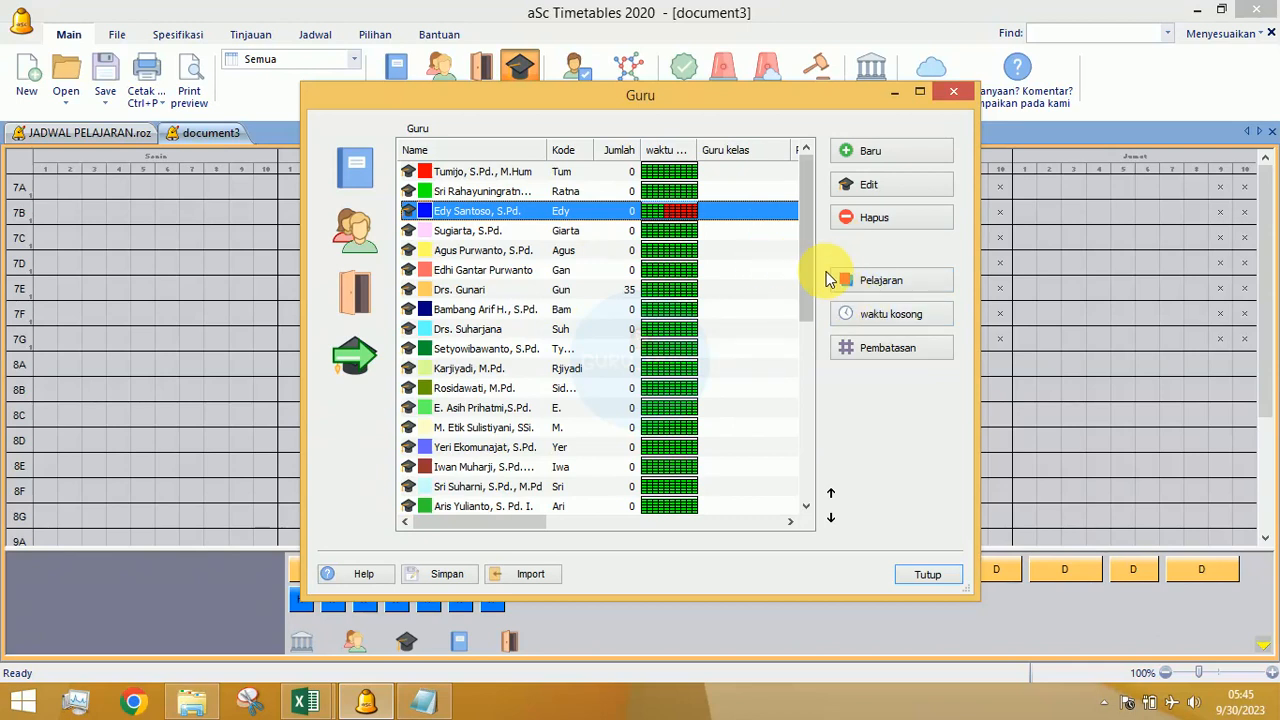
click(852, 281)
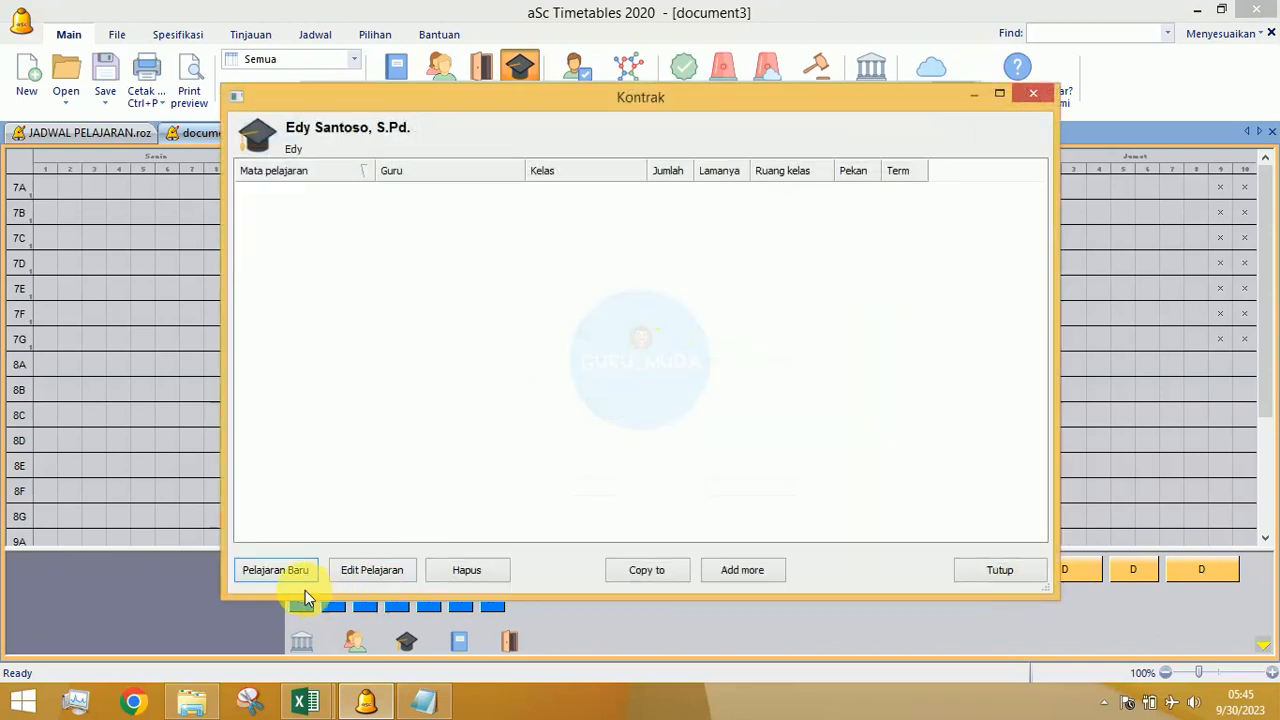
click(298, 577)
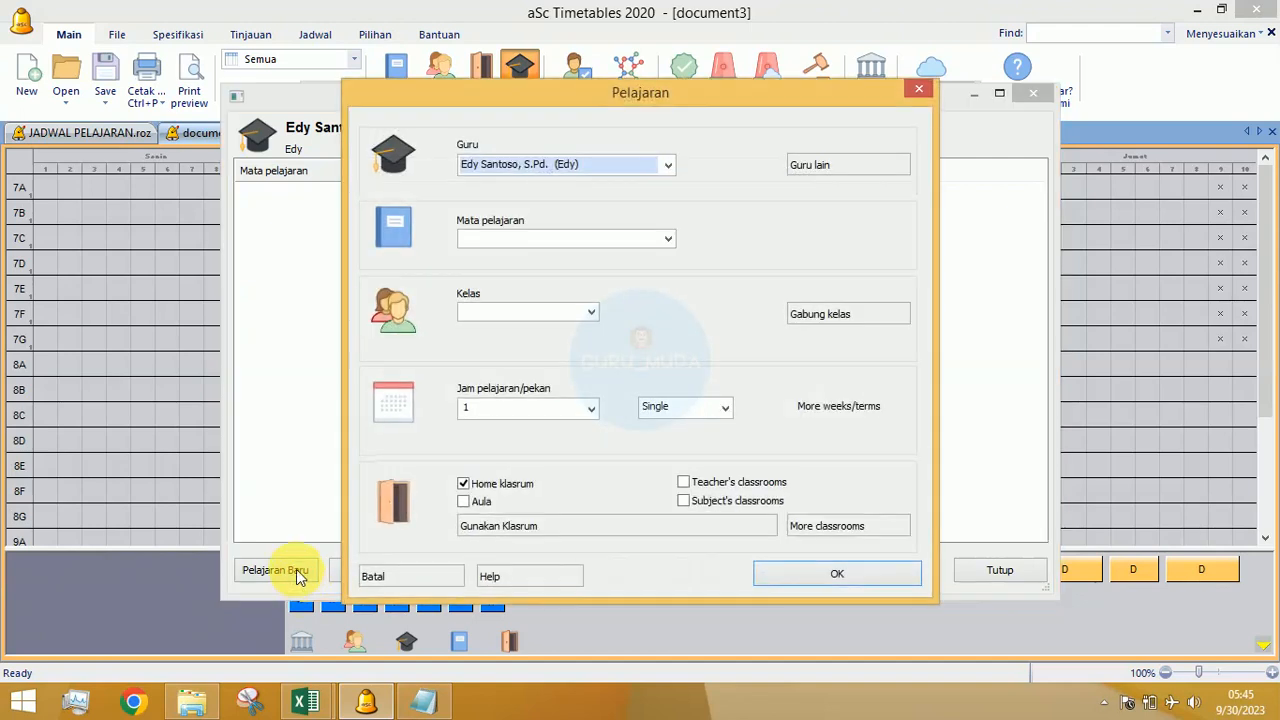
click(518, 238)
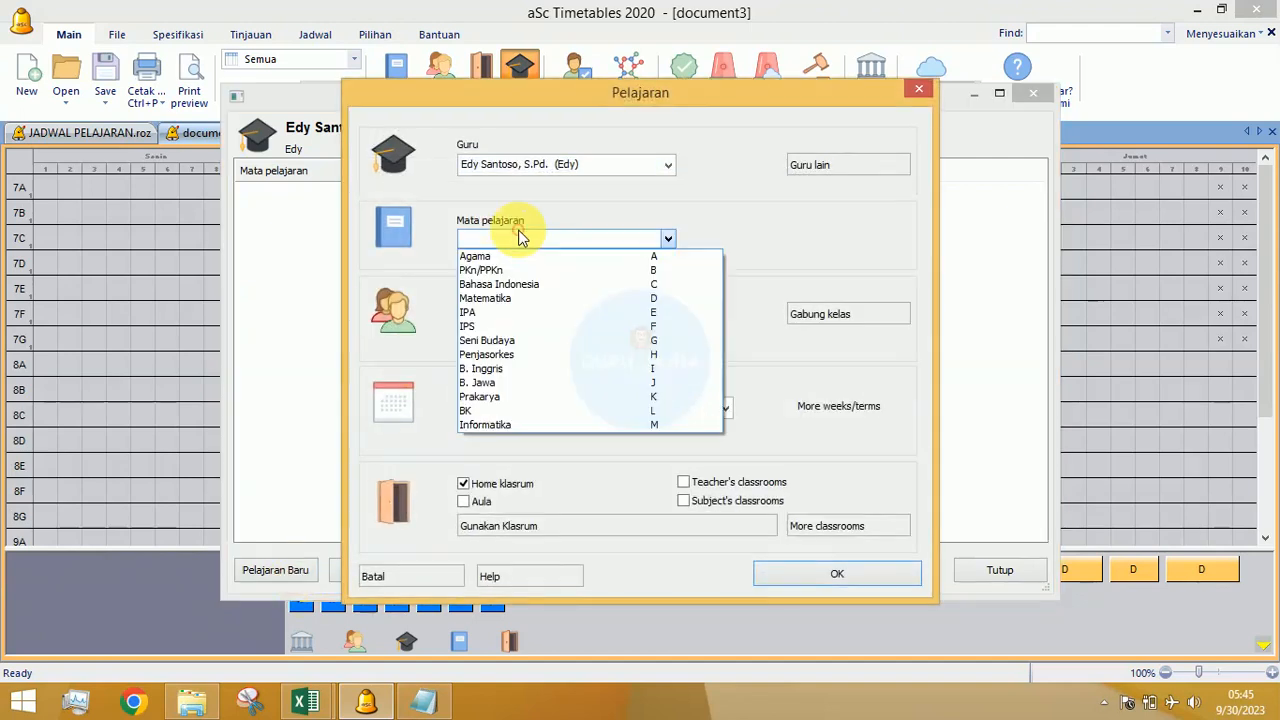
click(500, 356)
click(500, 313)
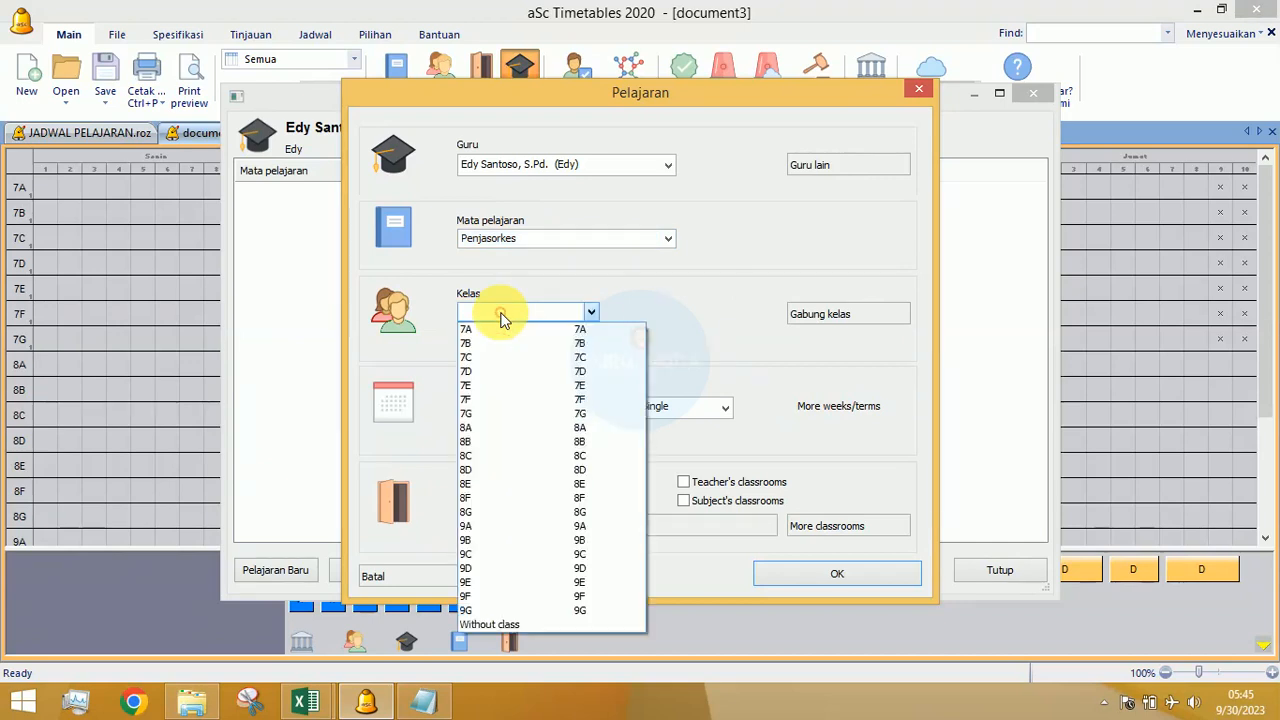
click(503, 334)
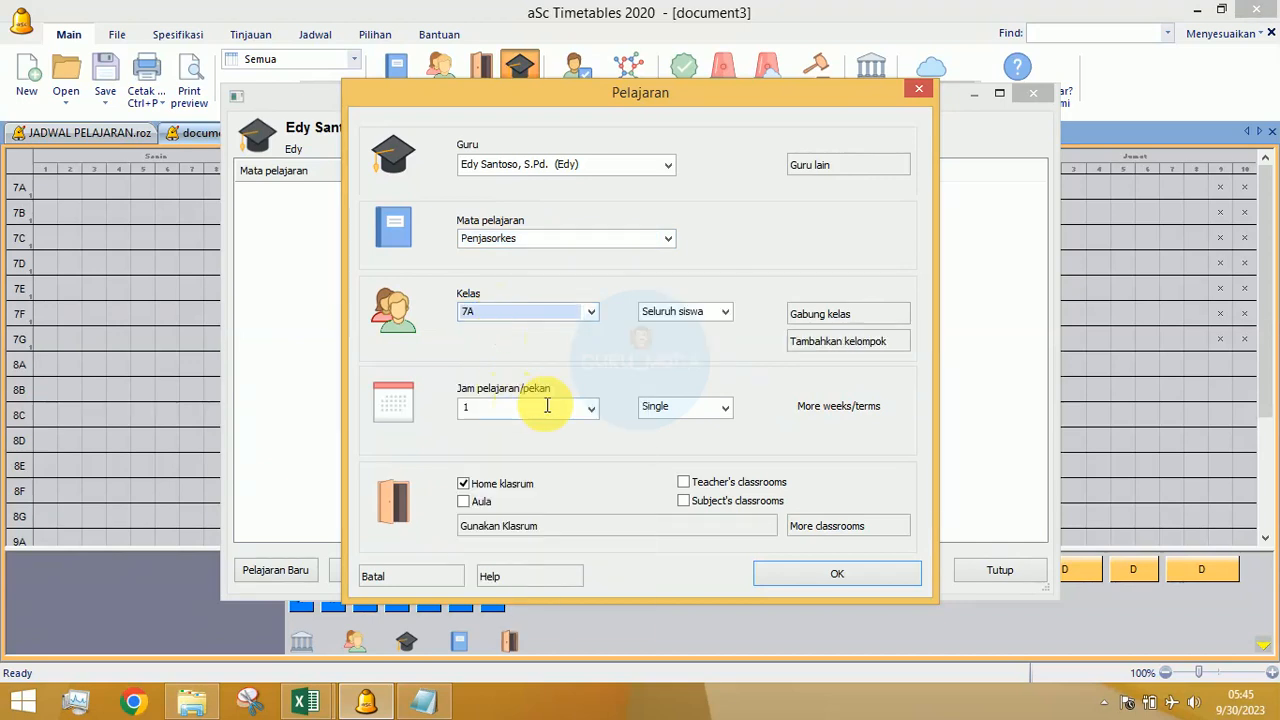
Step: Set the length of the Penjasorkes lesson for 7A to Dobel, and change it to Tripel
click(680, 408)
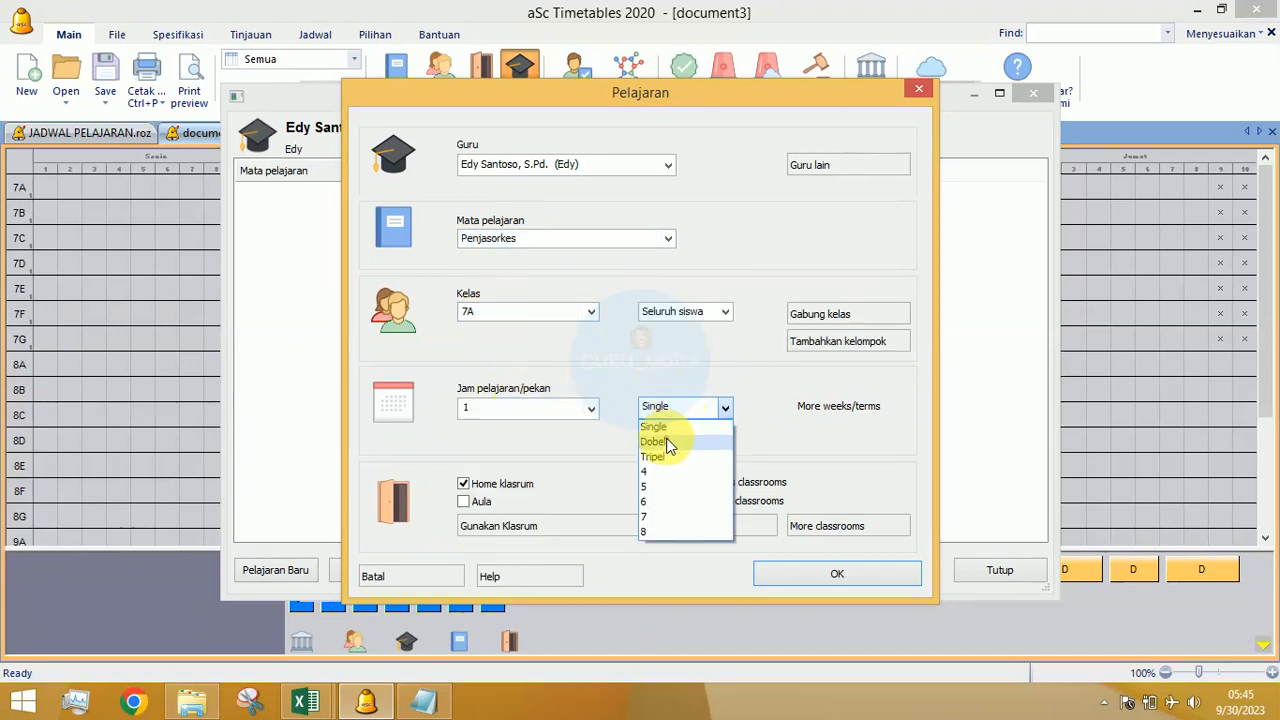
click(670, 443)
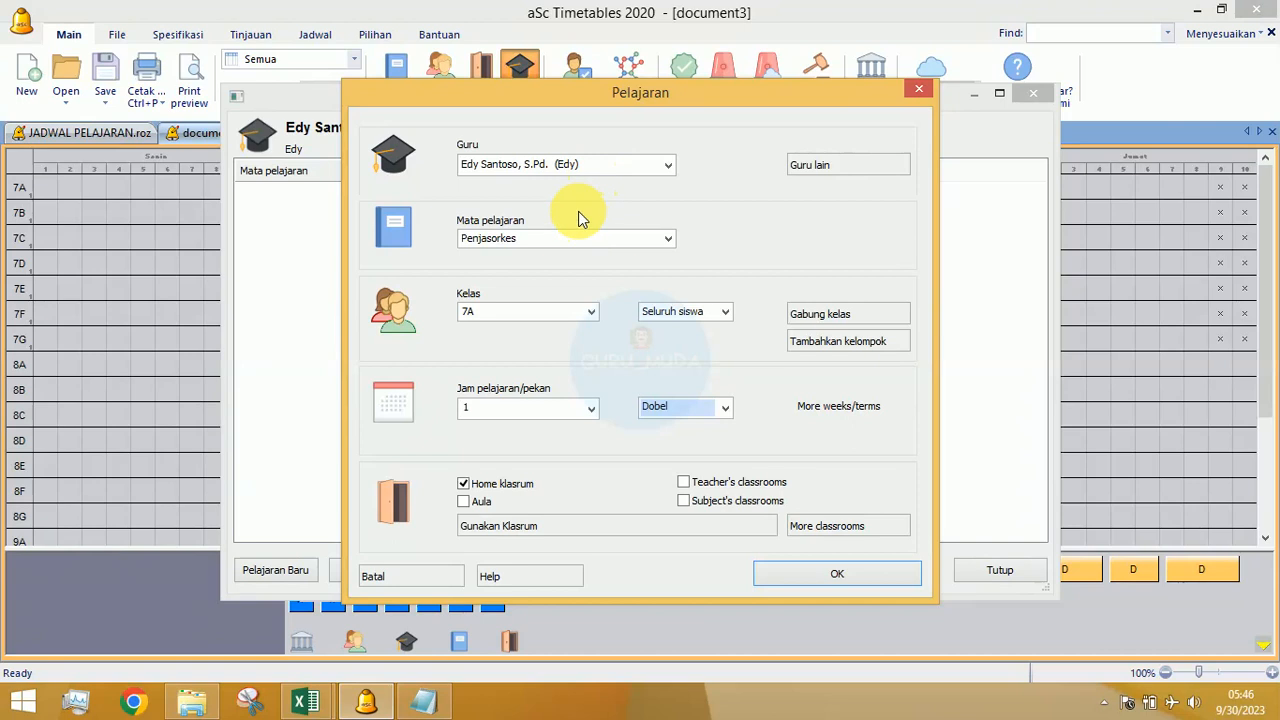
click(653, 414)
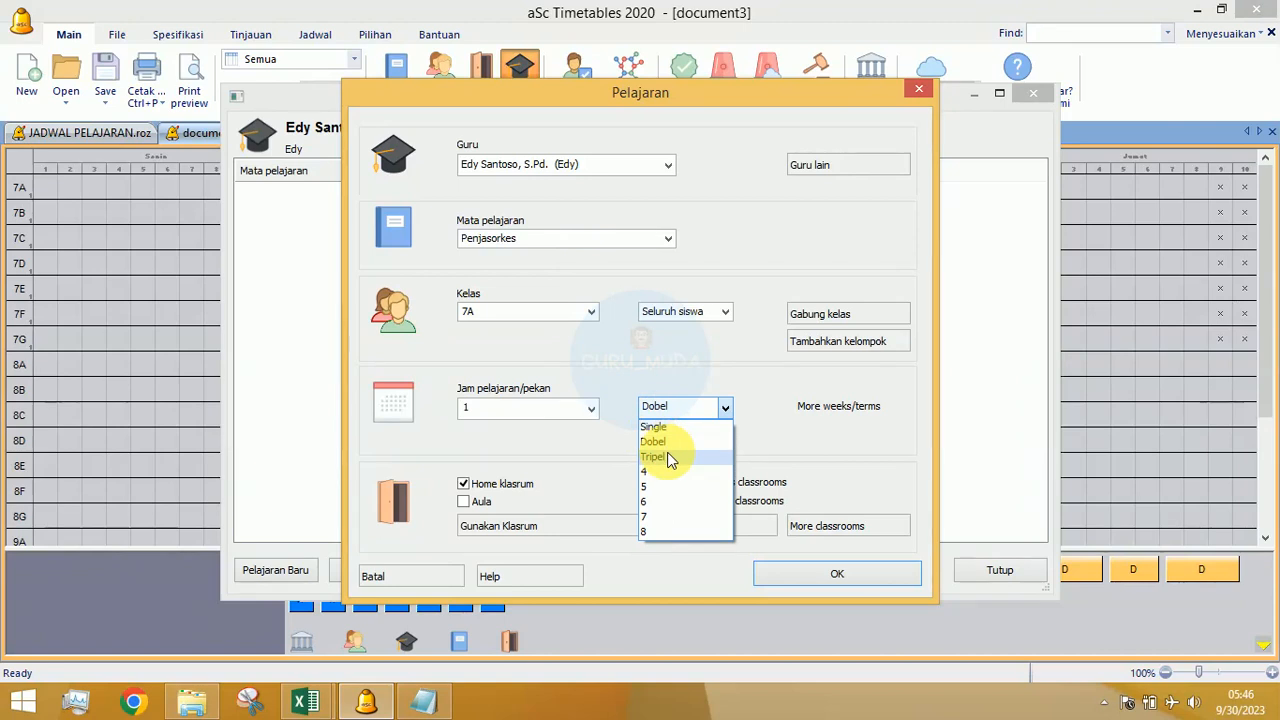
click(670, 458)
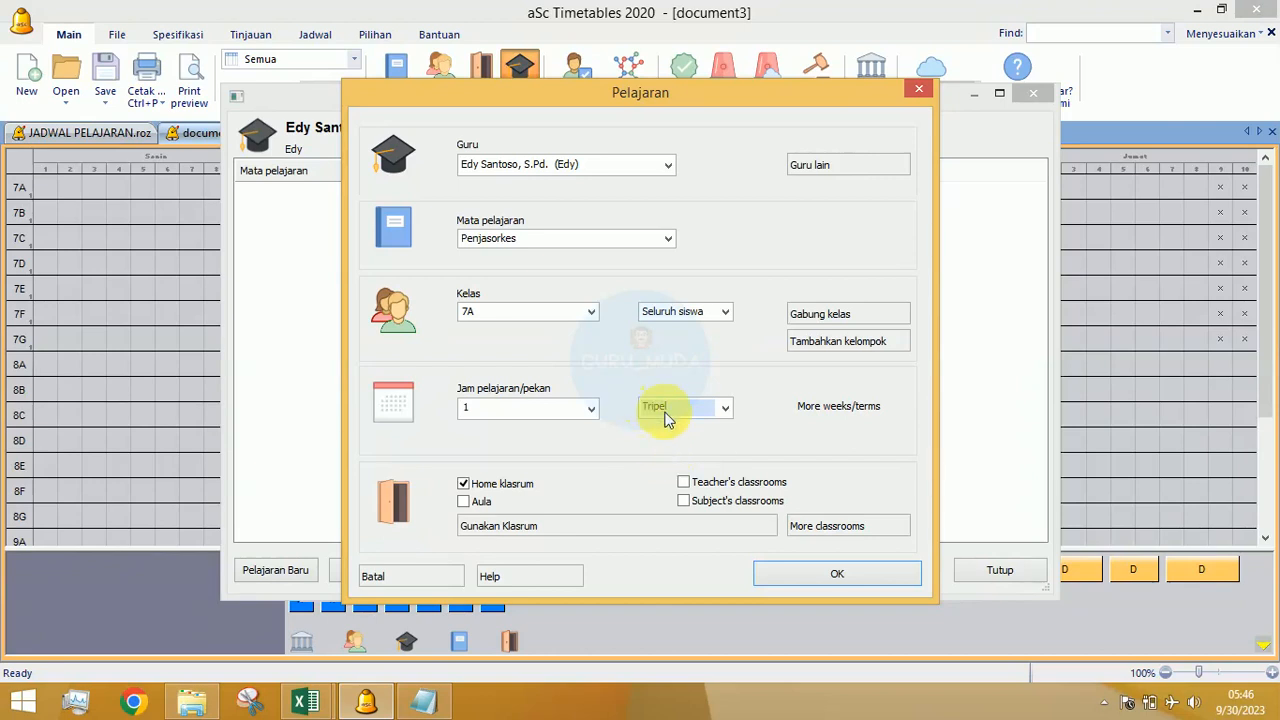
Step: Set the Penjasorkes lesson for class 7A to Dobel length and save the lesson
click(668, 418)
click(668, 437)
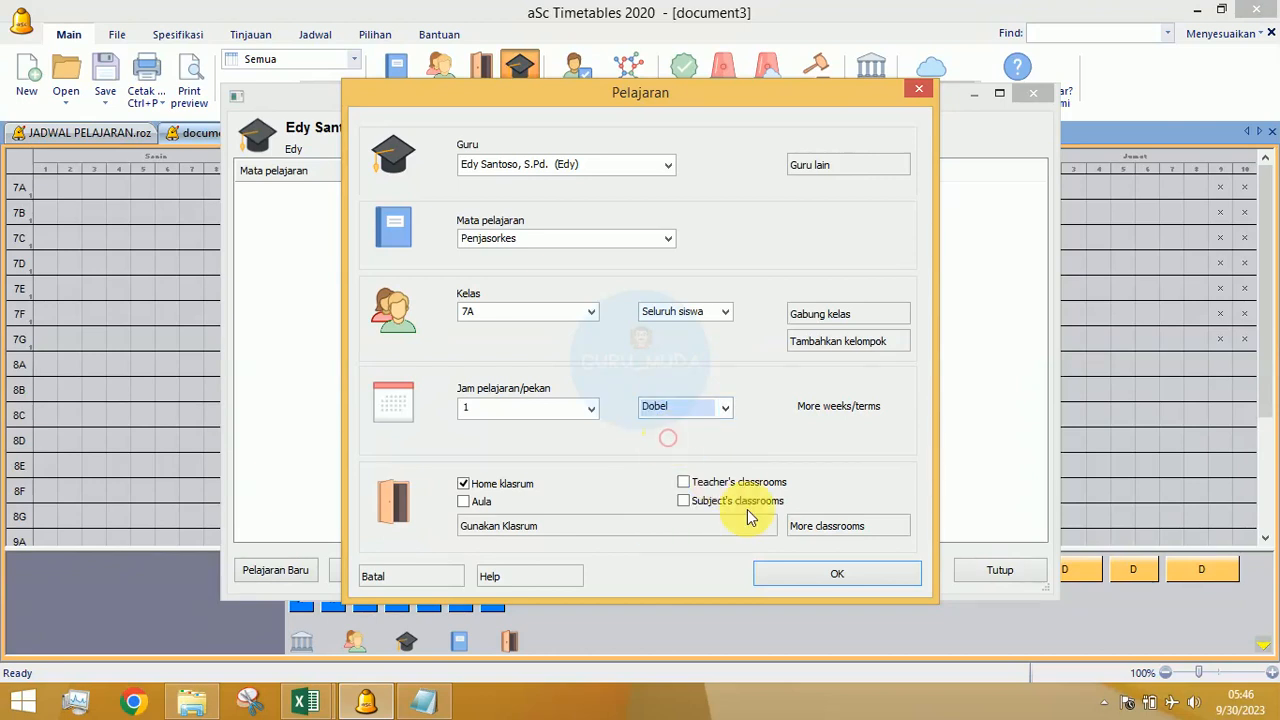
click(794, 565)
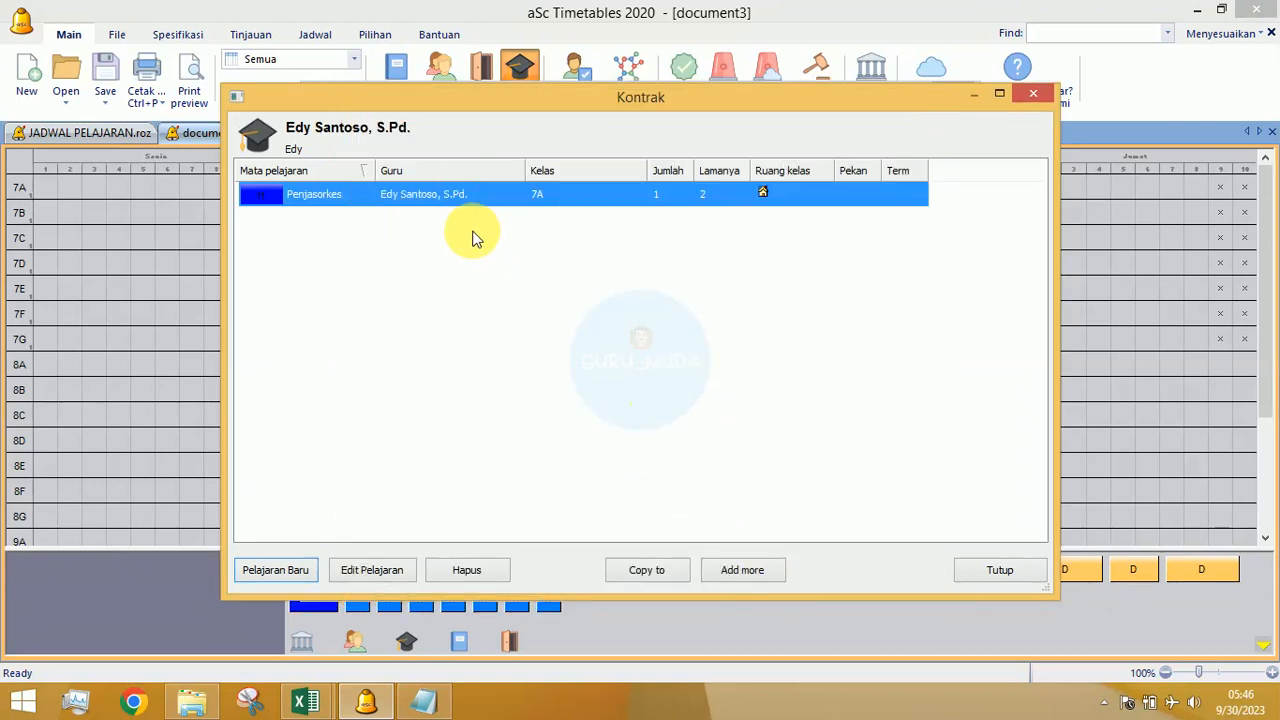
Step: Copy this teacher's Penjasorkes lesson to classes 7B, 7C, 7D, 7E, 7F and 7G, and close the lesson list
click(652, 572)
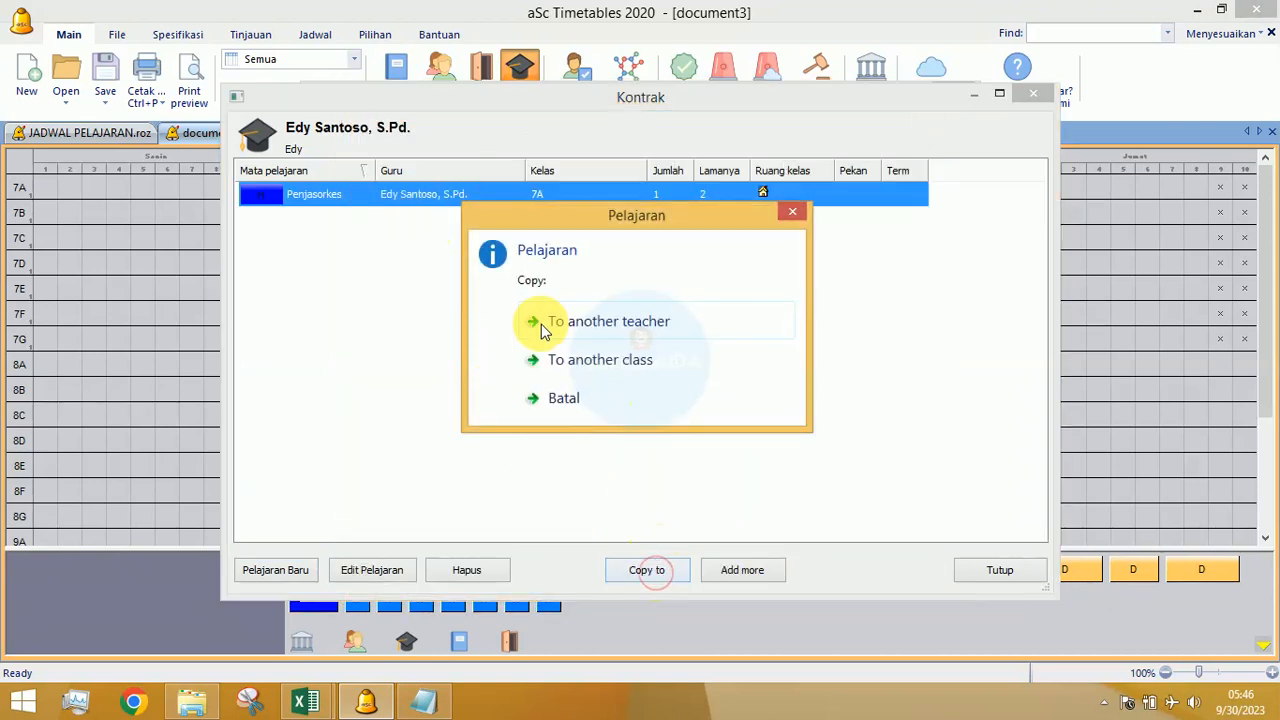
click(560, 360)
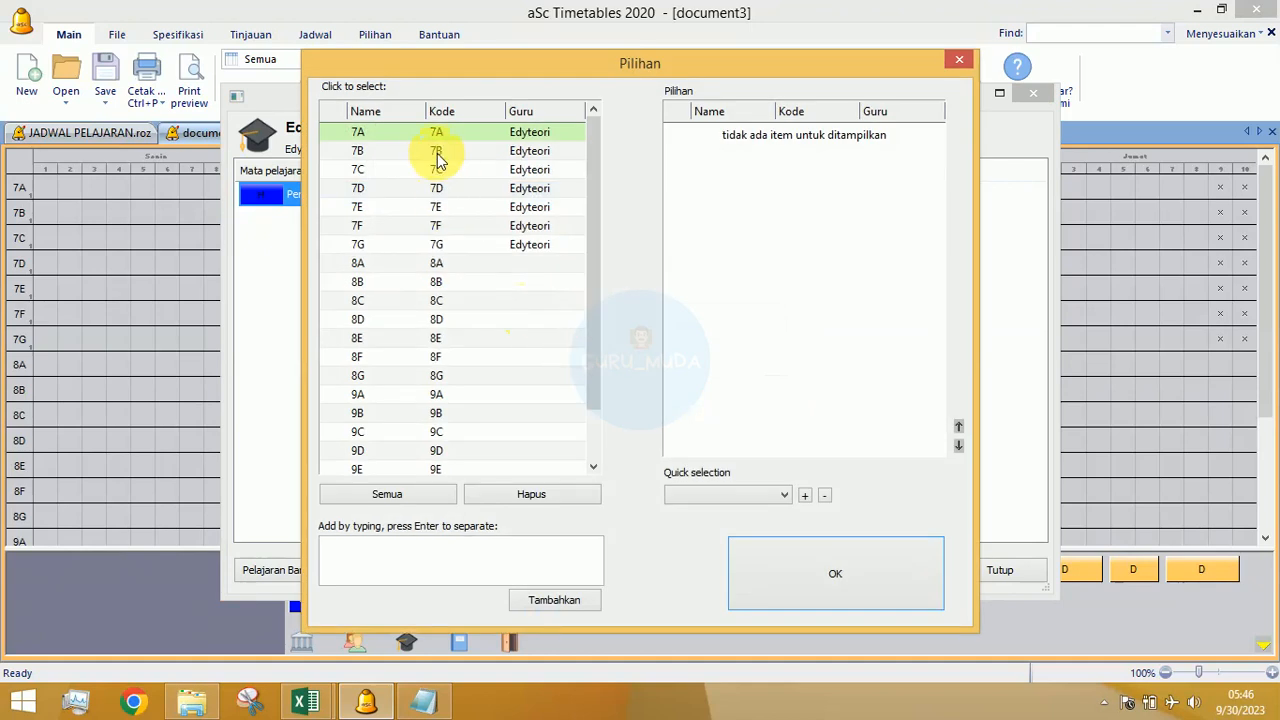
click(437, 151)
click(437, 169)
click(437, 188)
click(436, 207)
click(436, 225)
click(437, 244)
click(826, 597)
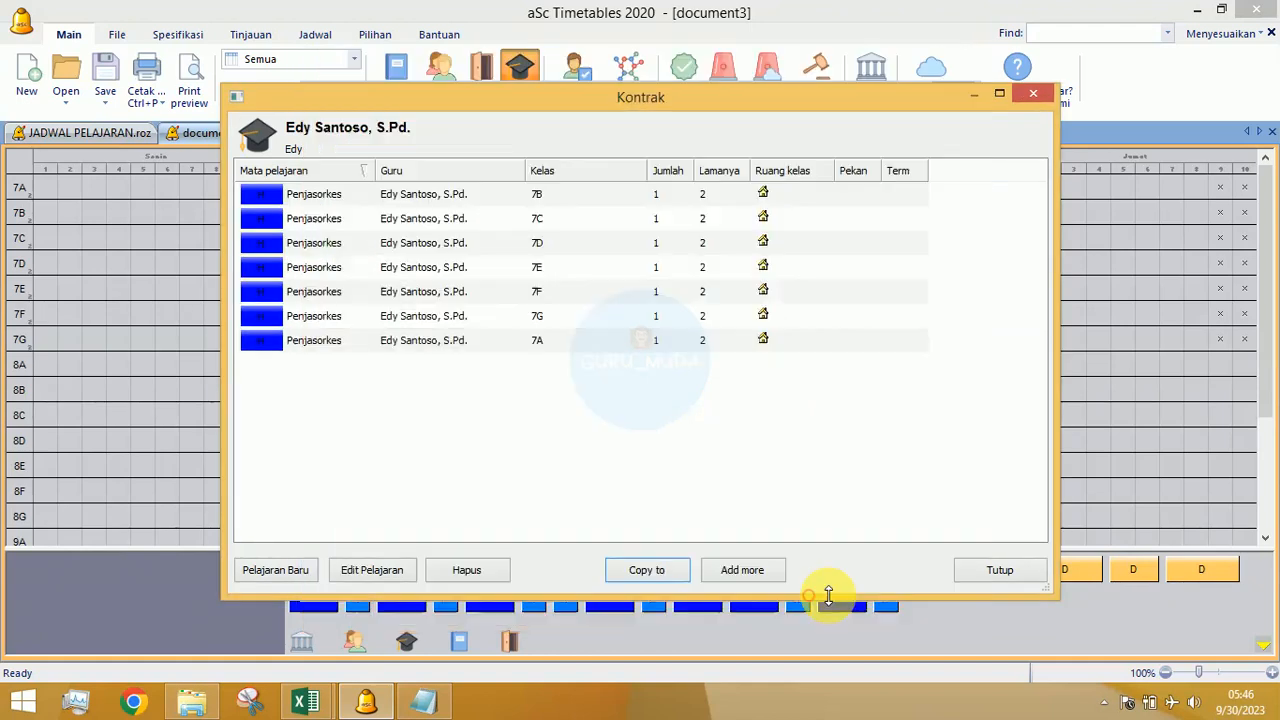
click(972, 572)
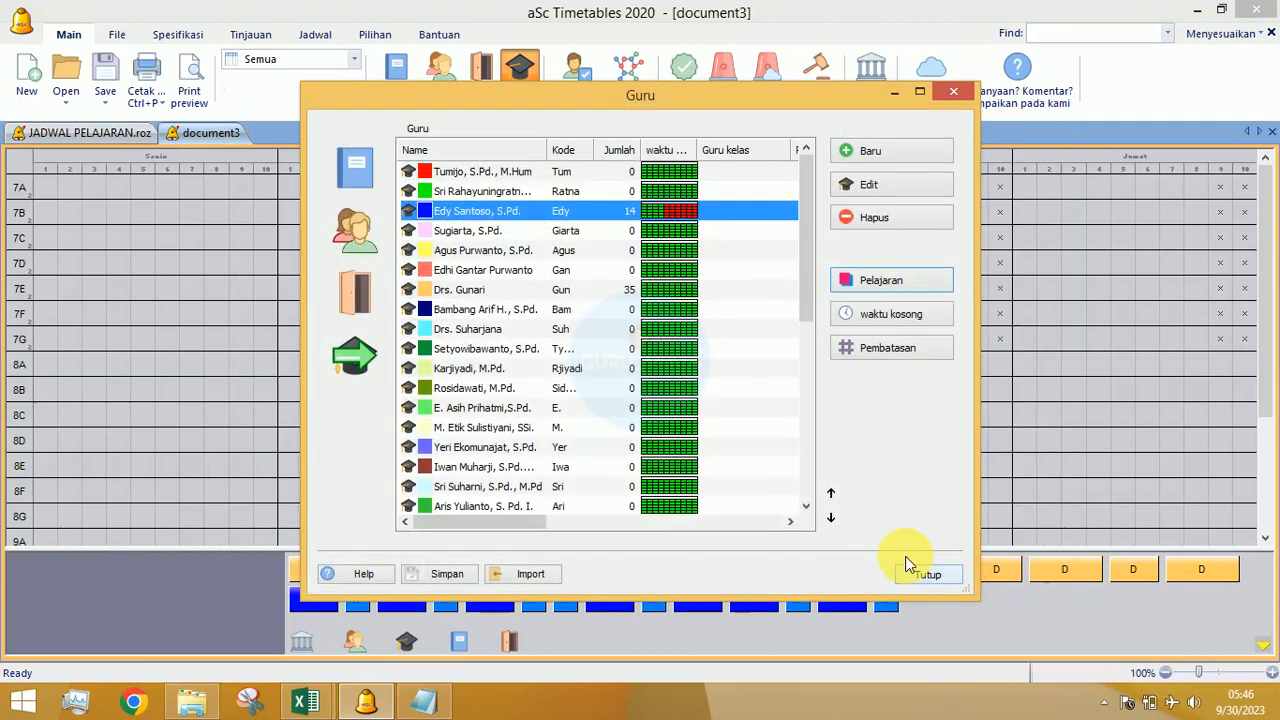
Step: Start a new lesson for the teacher titled S. Pd. I. with subject Agama, class 7A and length Tripel
click(446, 309)
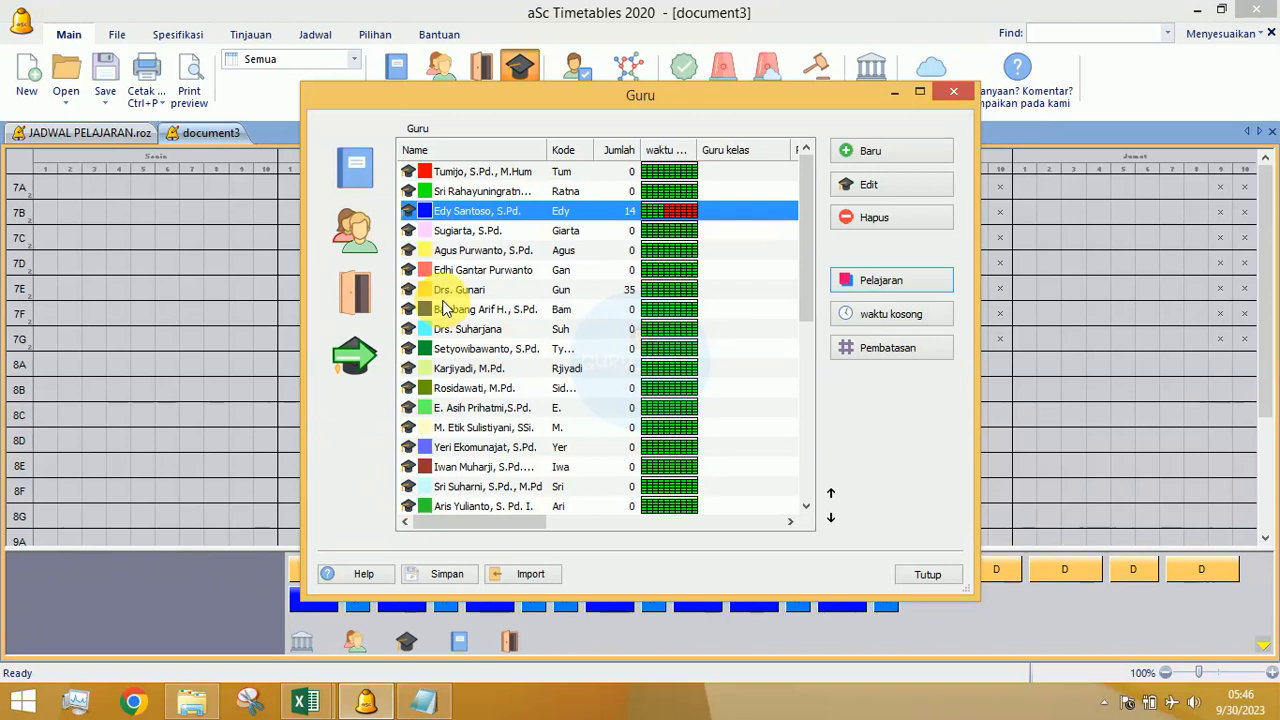
drag(803, 236, 816, 330)
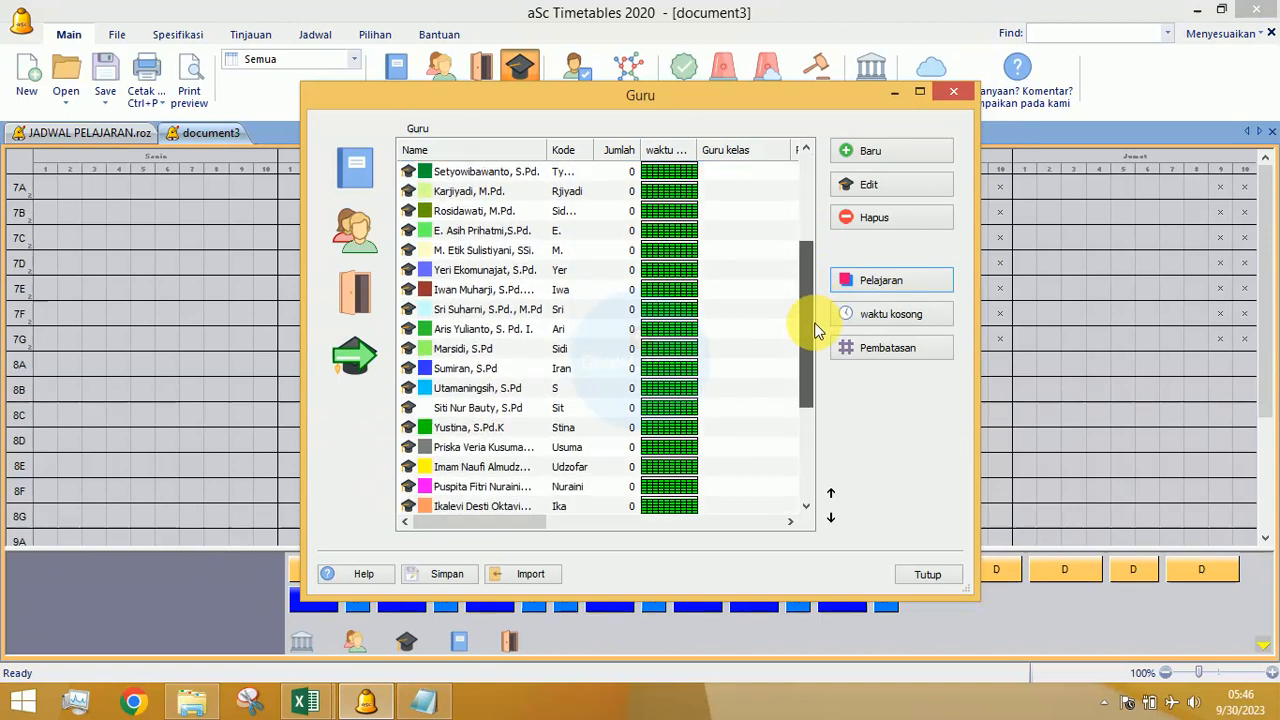
click(474, 333)
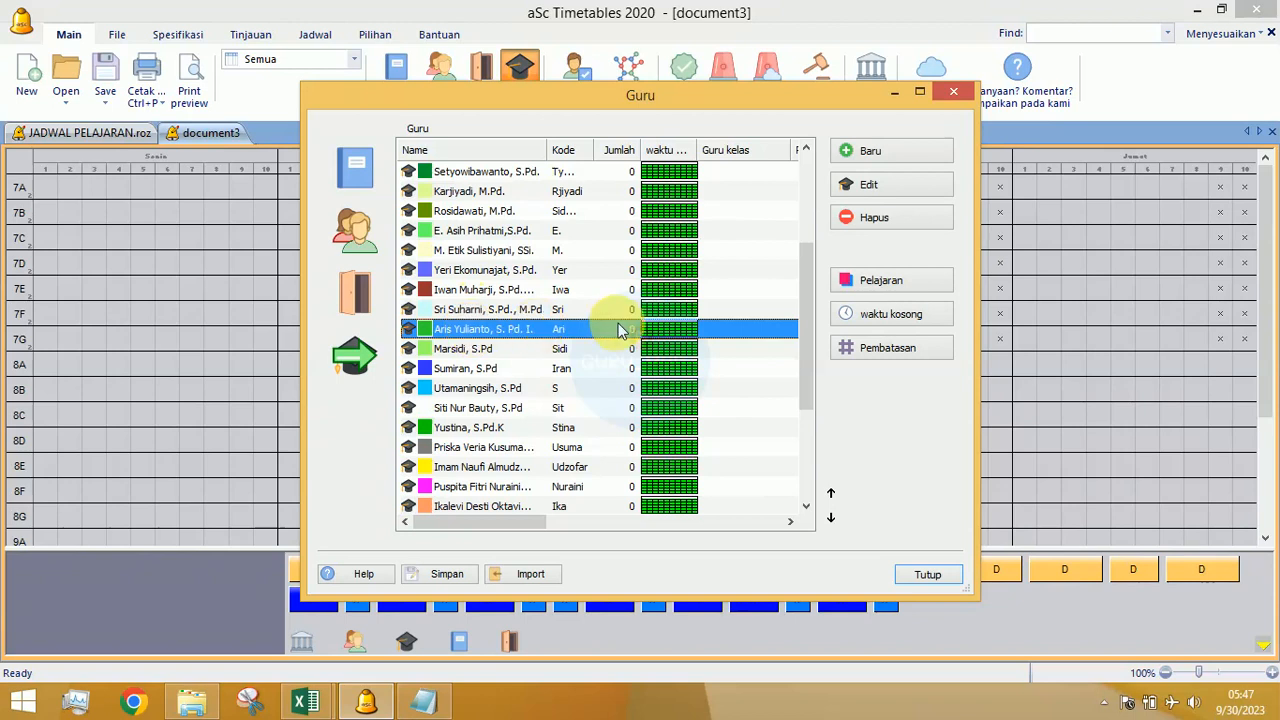
click(862, 284)
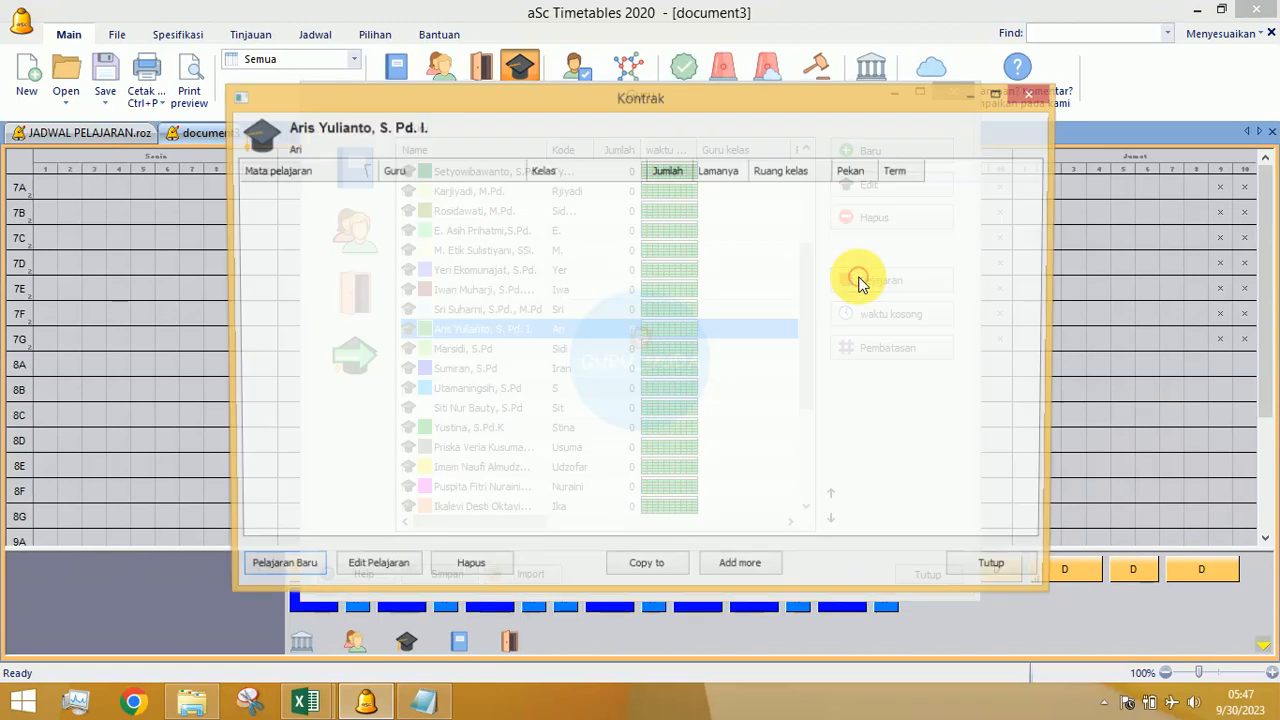
click(283, 570)
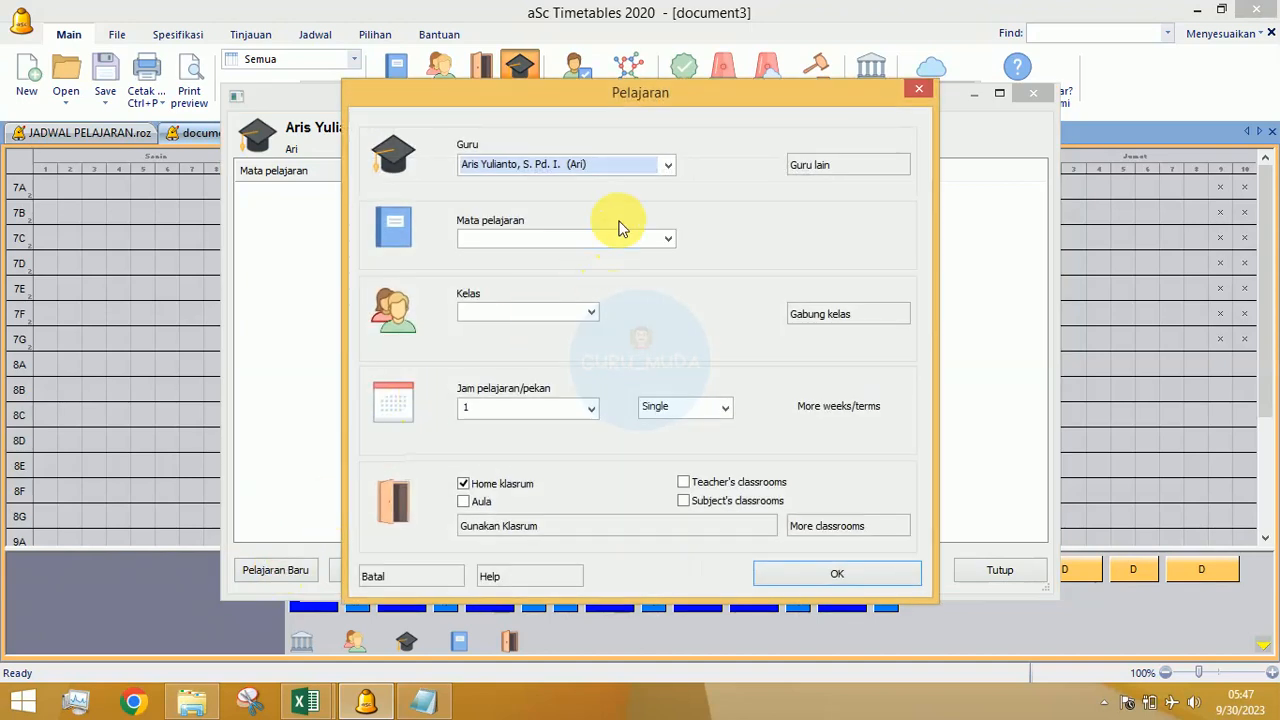
click(668, 243)
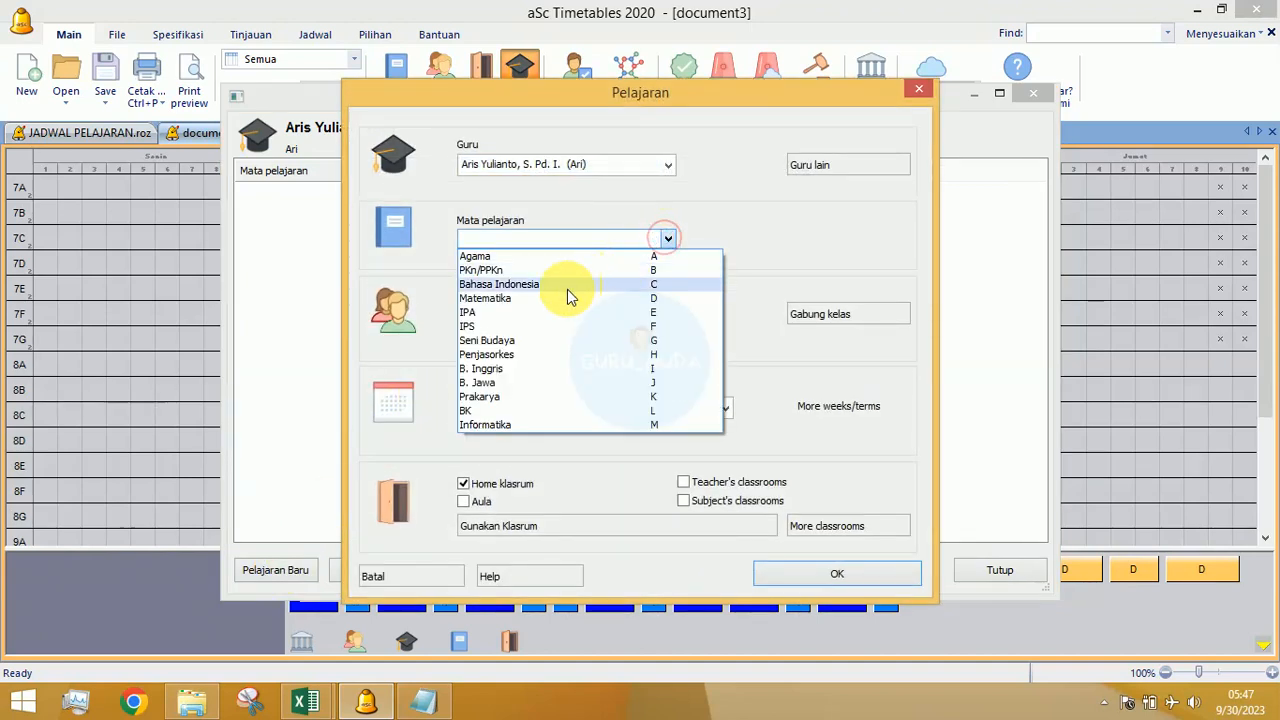
click(549, 259)
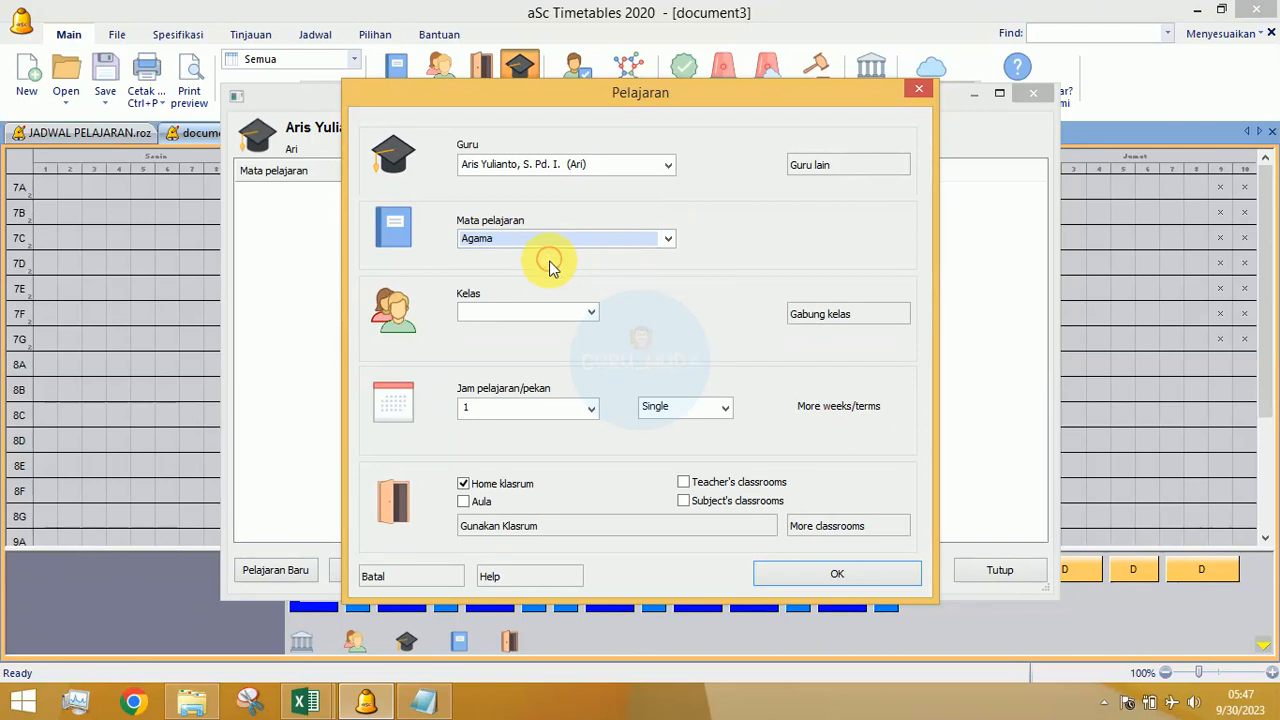
click(586, 312)
click(551, 329)
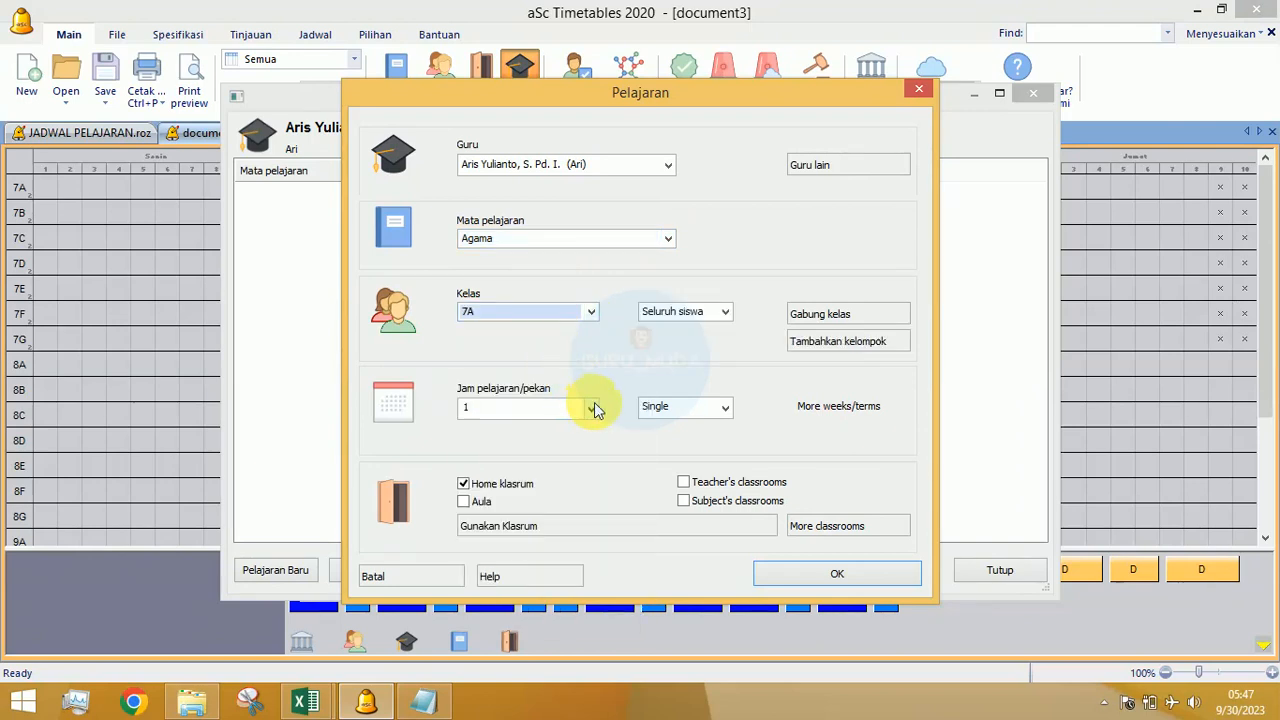
click(722, 410)
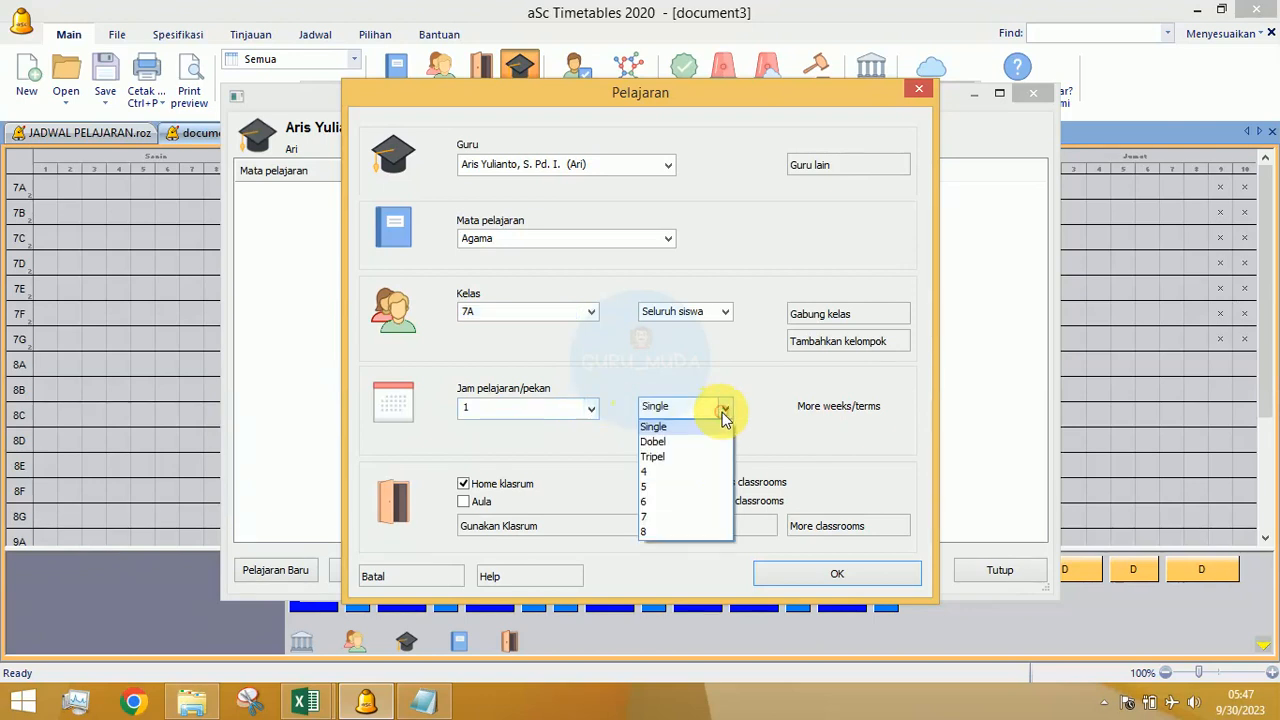
click(686, 456)
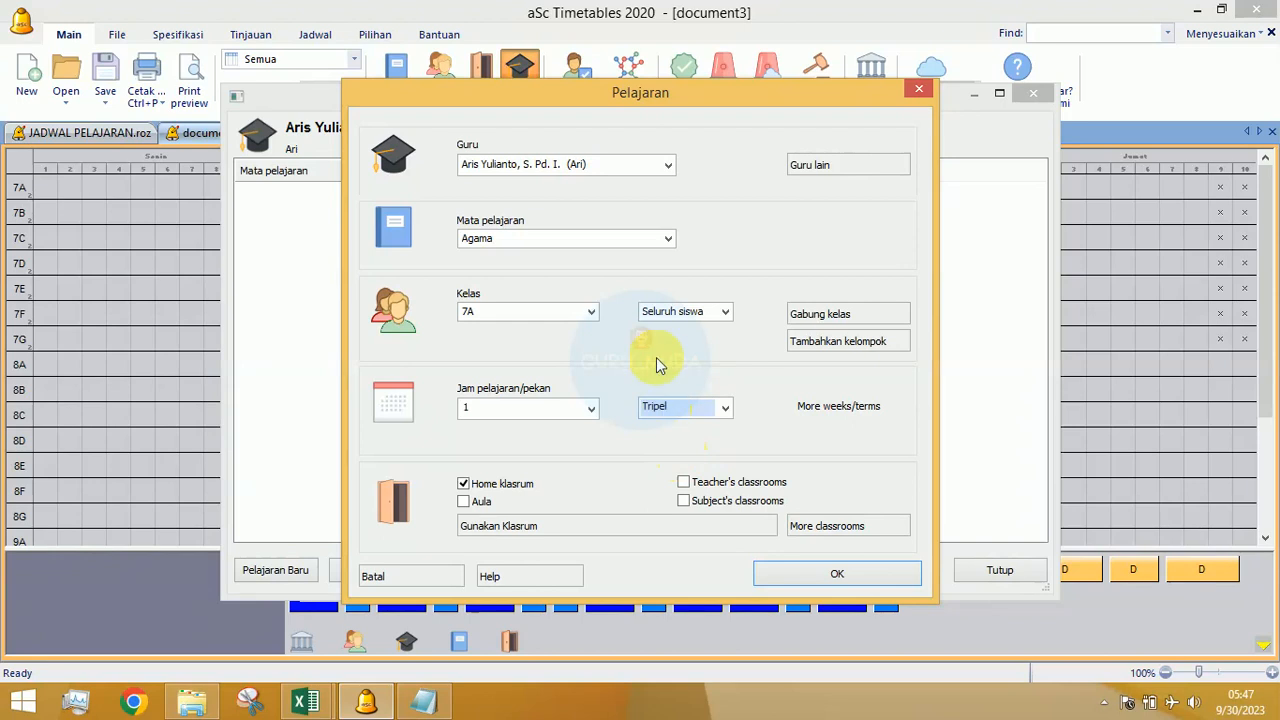
Step: Add the teacher titled S.Pd.K and the teacher listed directly below as co-teachers of 7A's Agama lesson, and save it
click(804, 166)
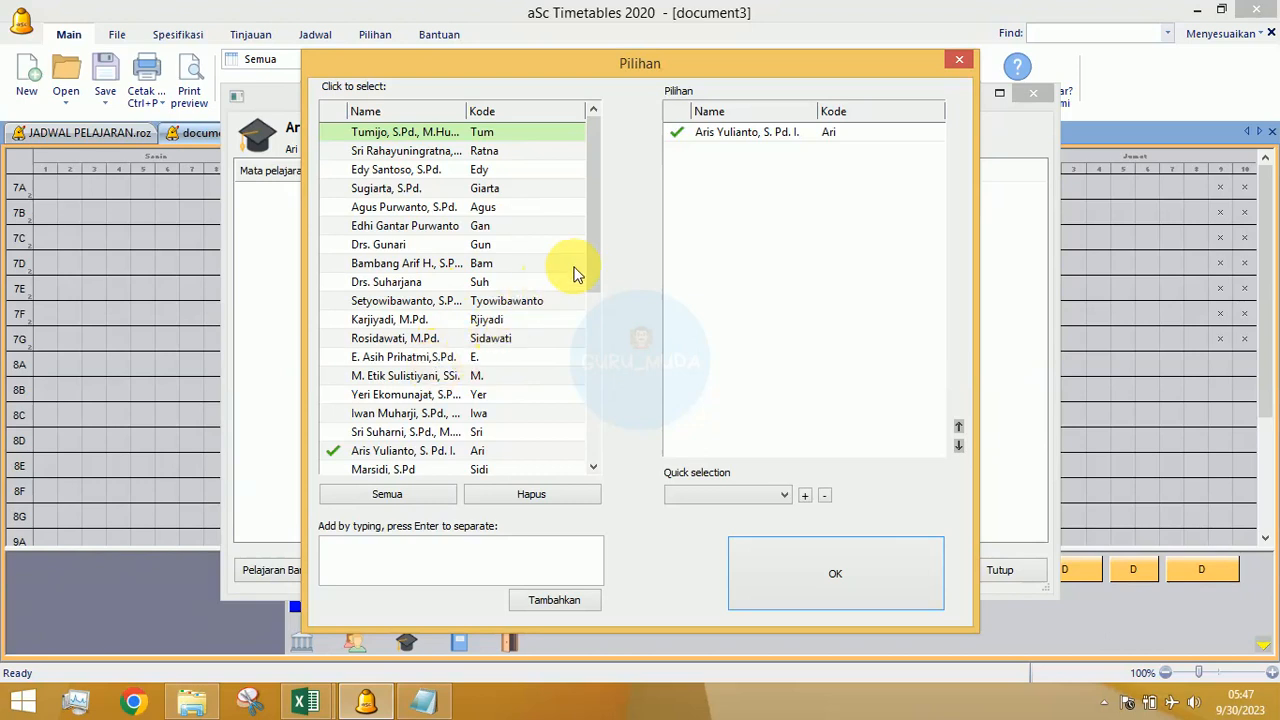
drag(590, 270, 578, 392)
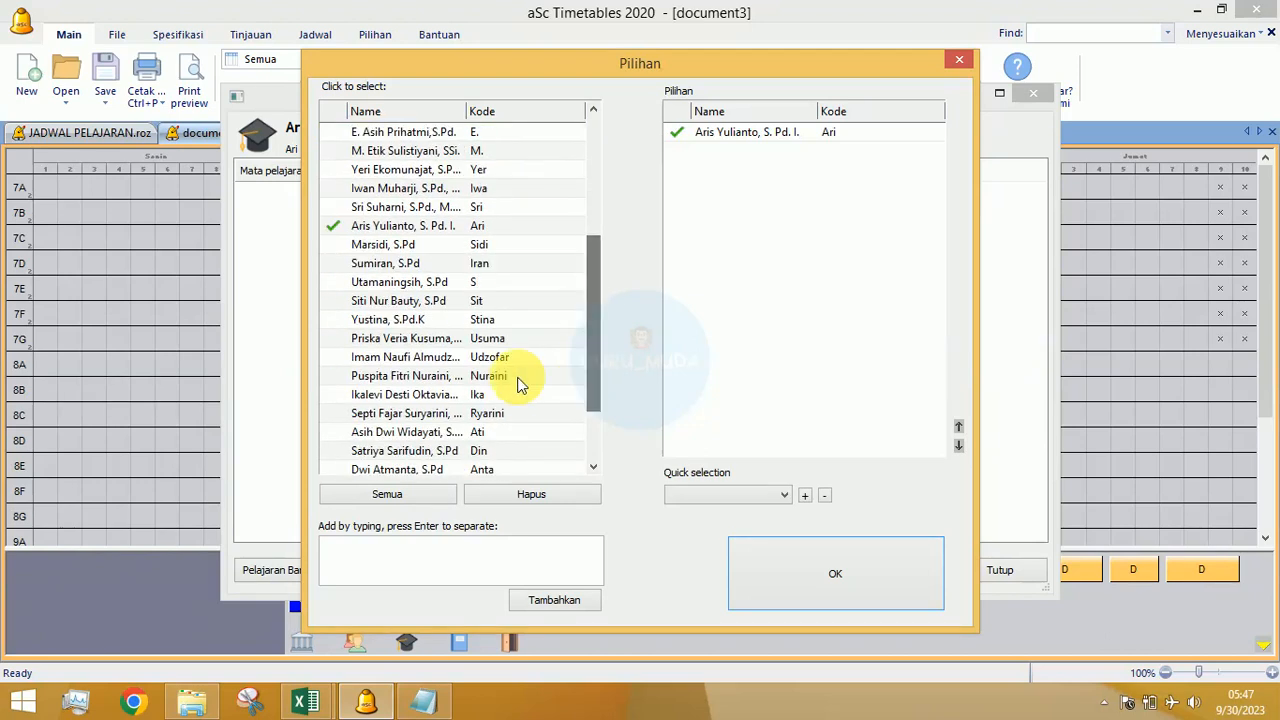
click(378, 319)
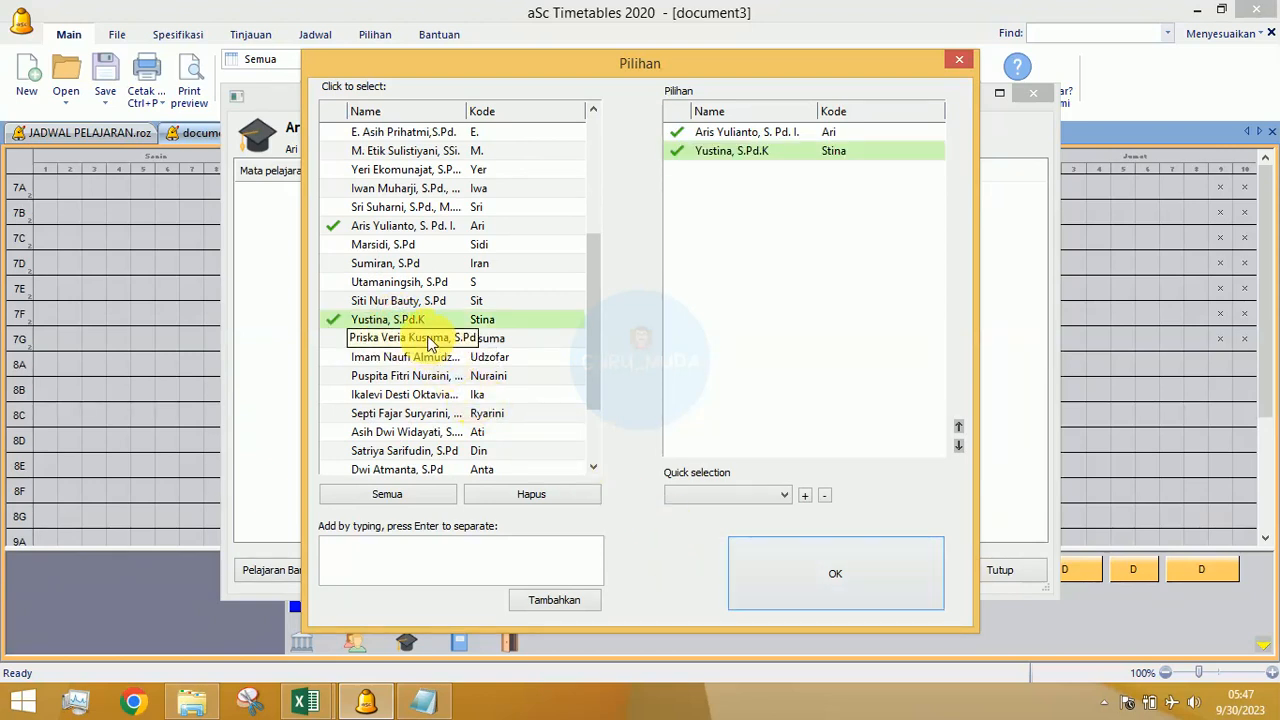
click(428, 338)
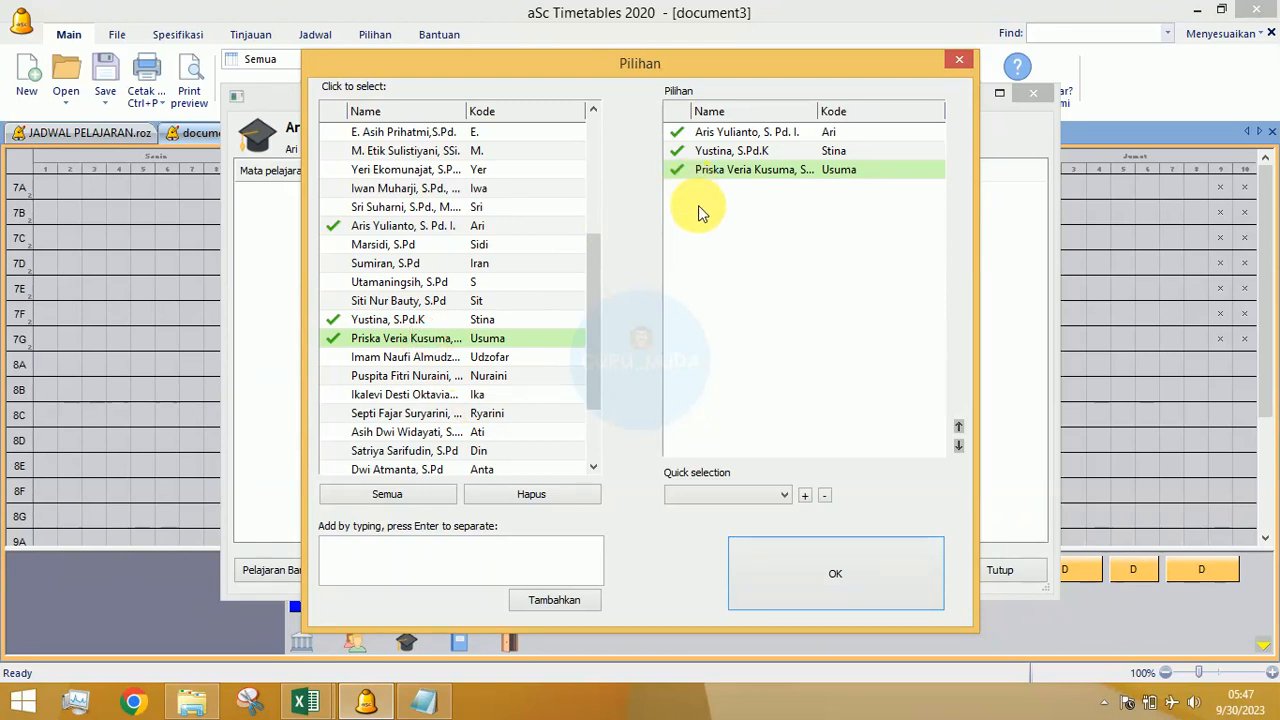
click(832, 578)
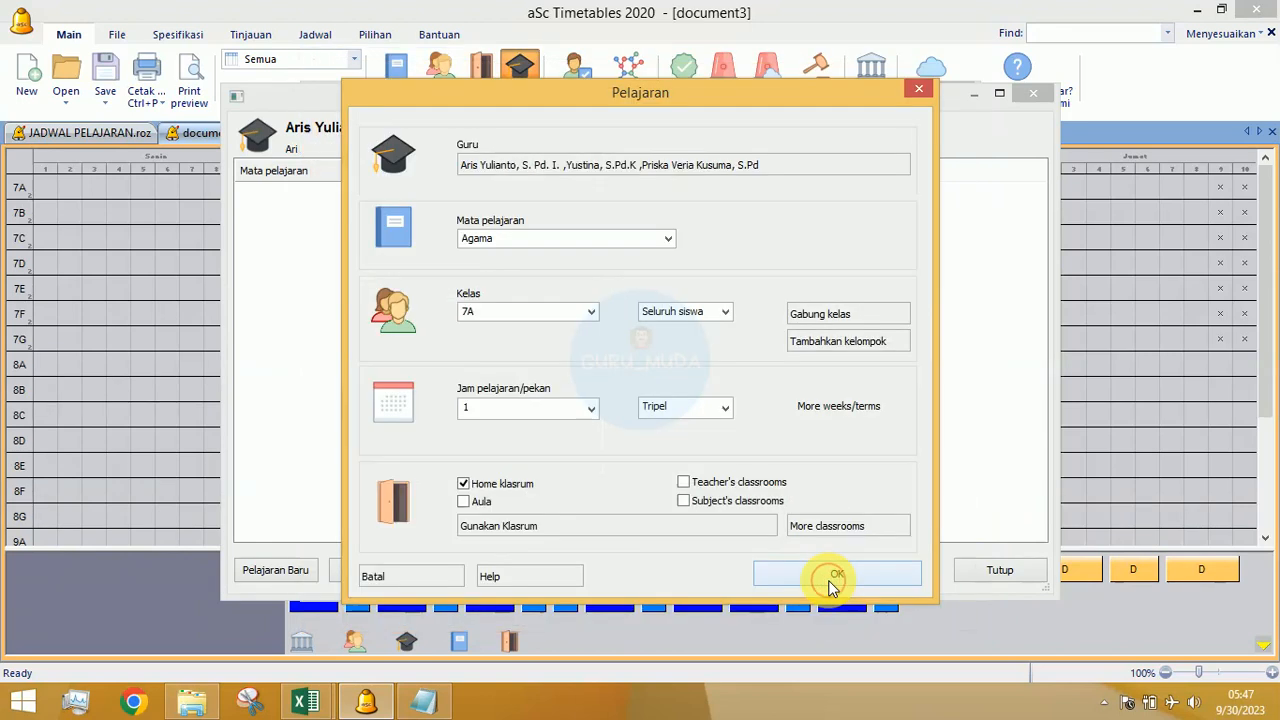
click(462, 166)
click(834, 574)
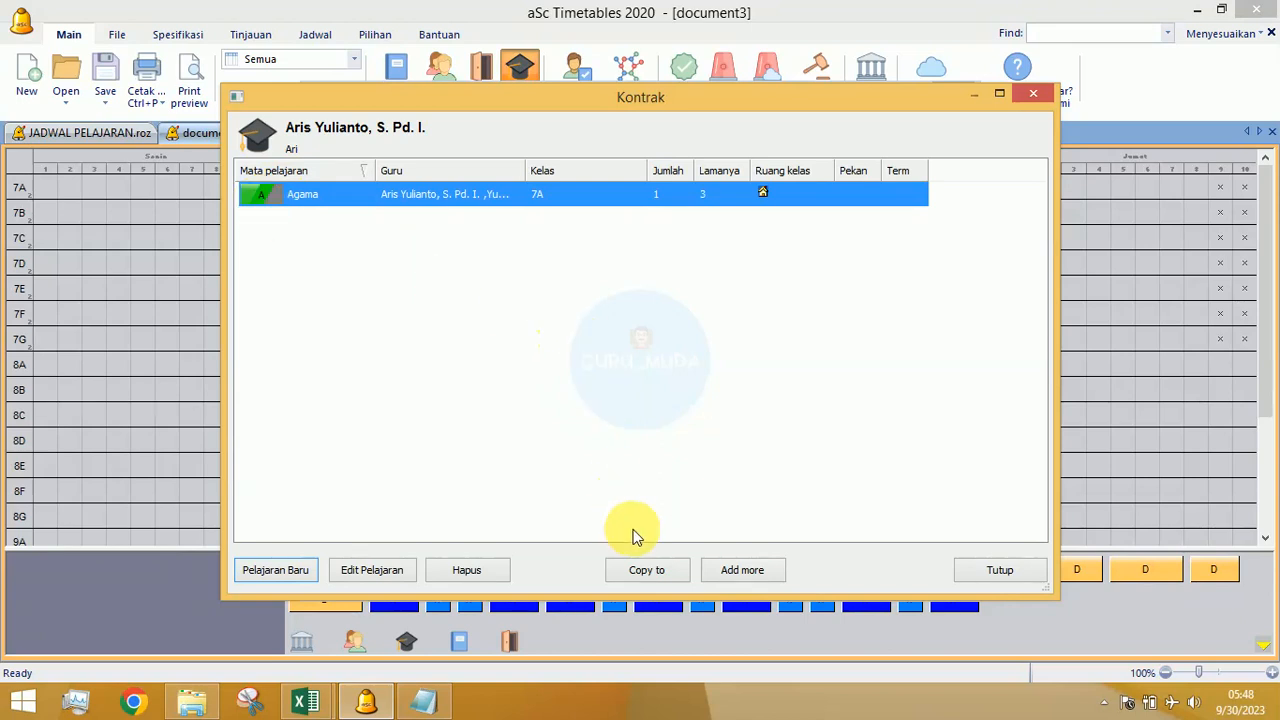
Step: Copy the shared Agama lesson to classes 7B and 7C, and close the lesson list and the teacher list
click(647, 571)
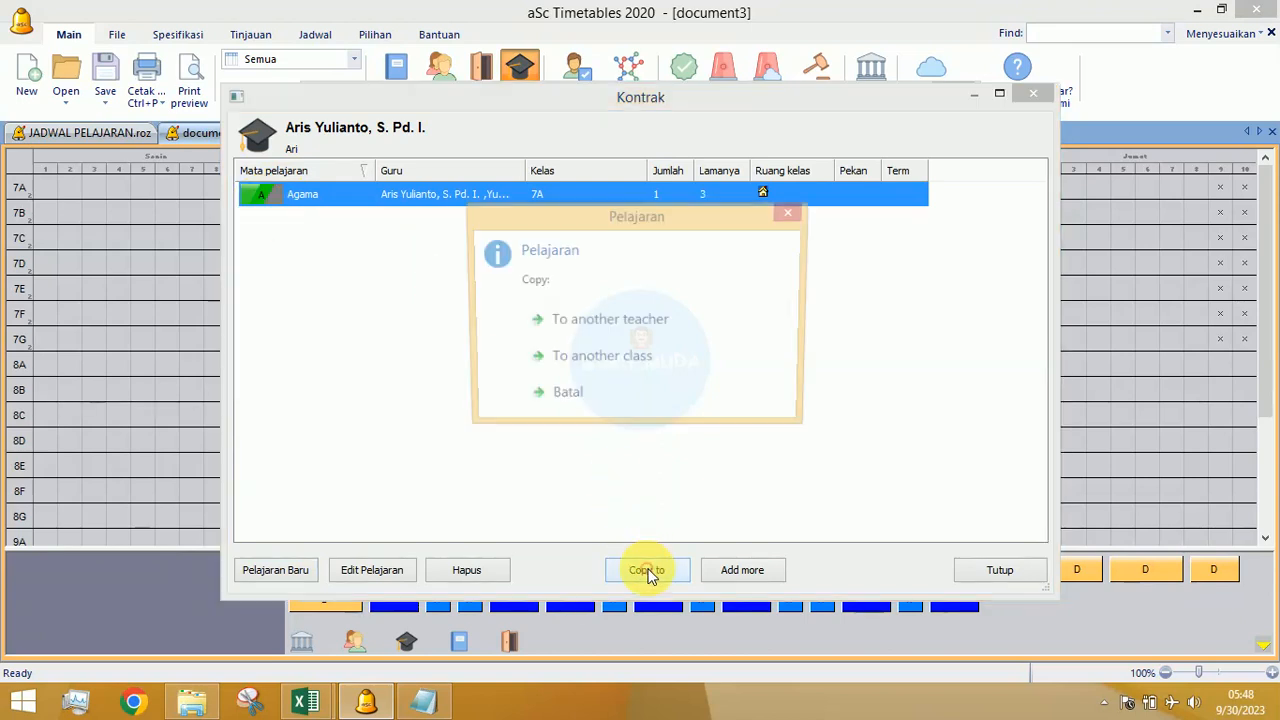
click(593, 362)
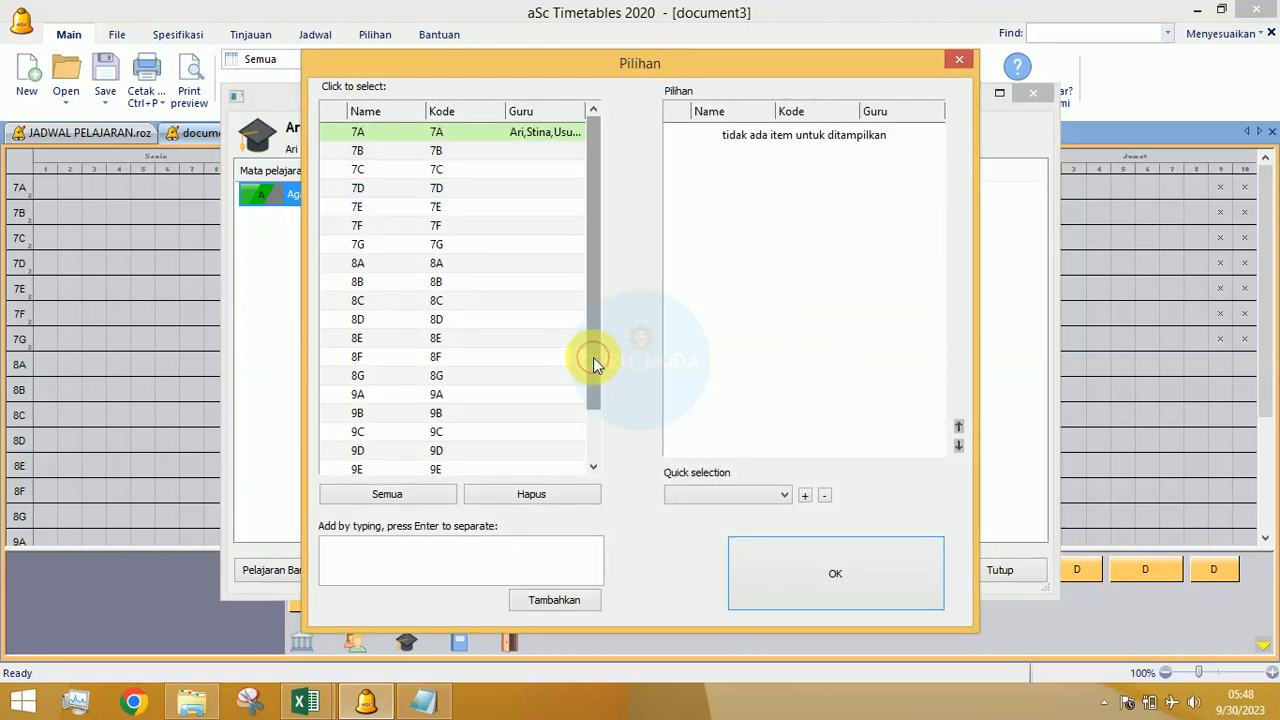
click(364, 153)
click(366, 172)
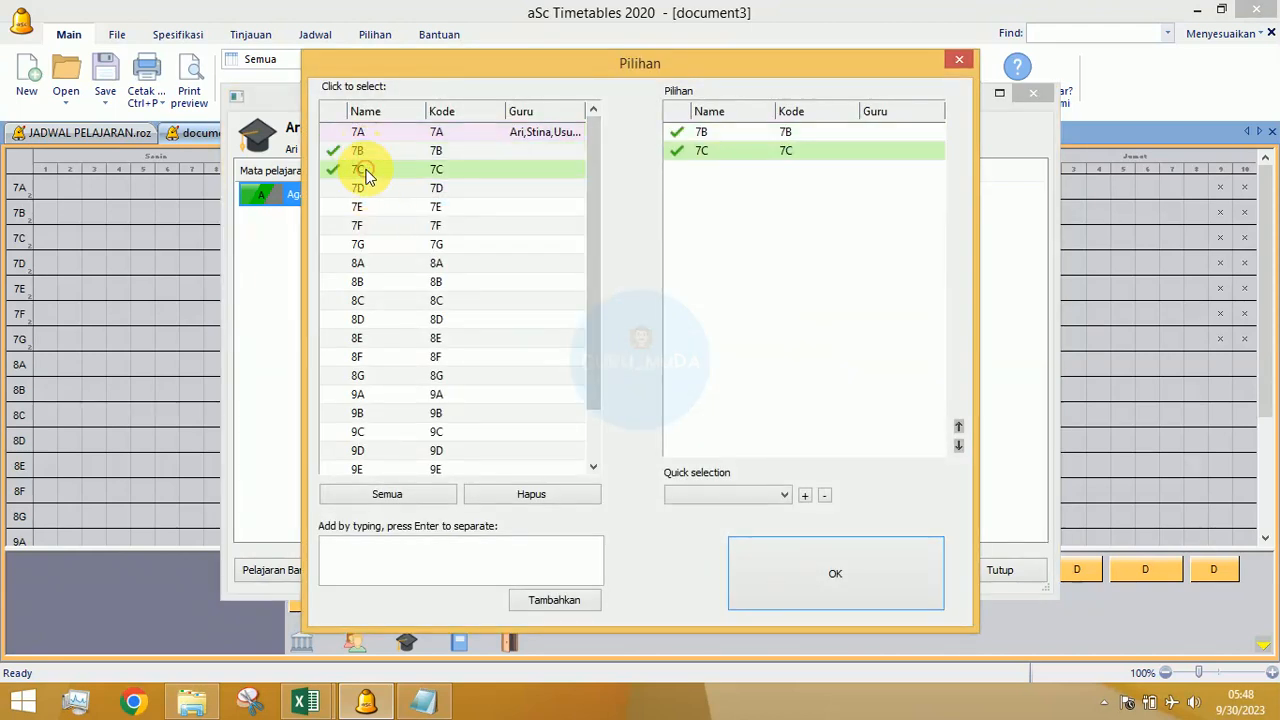
click(818, 572)
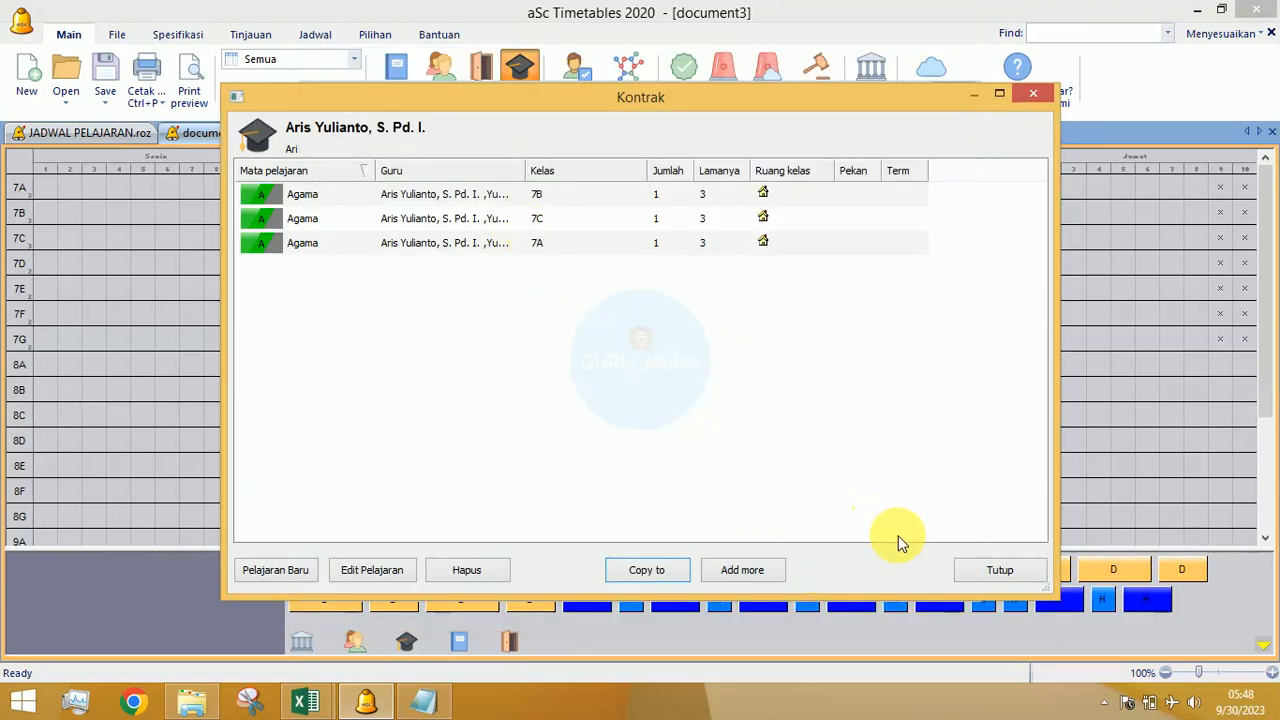
click(990, 570)
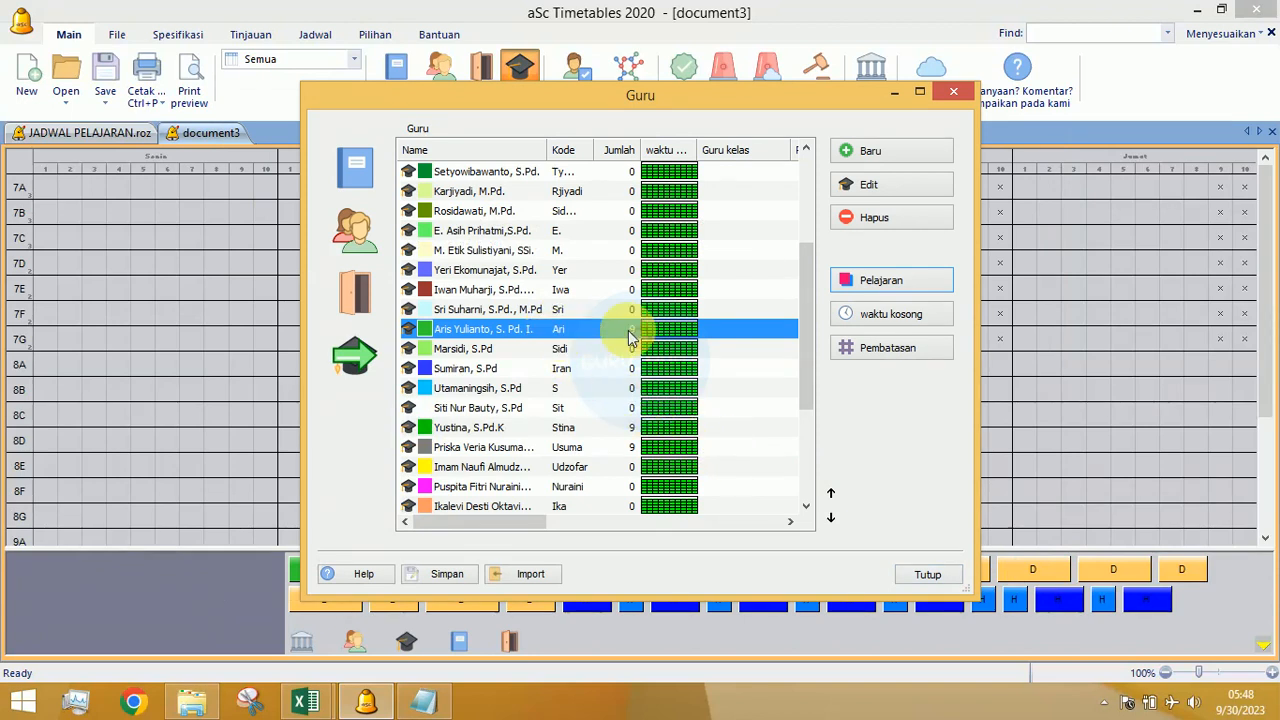
drag(808, 350, 796, 262)
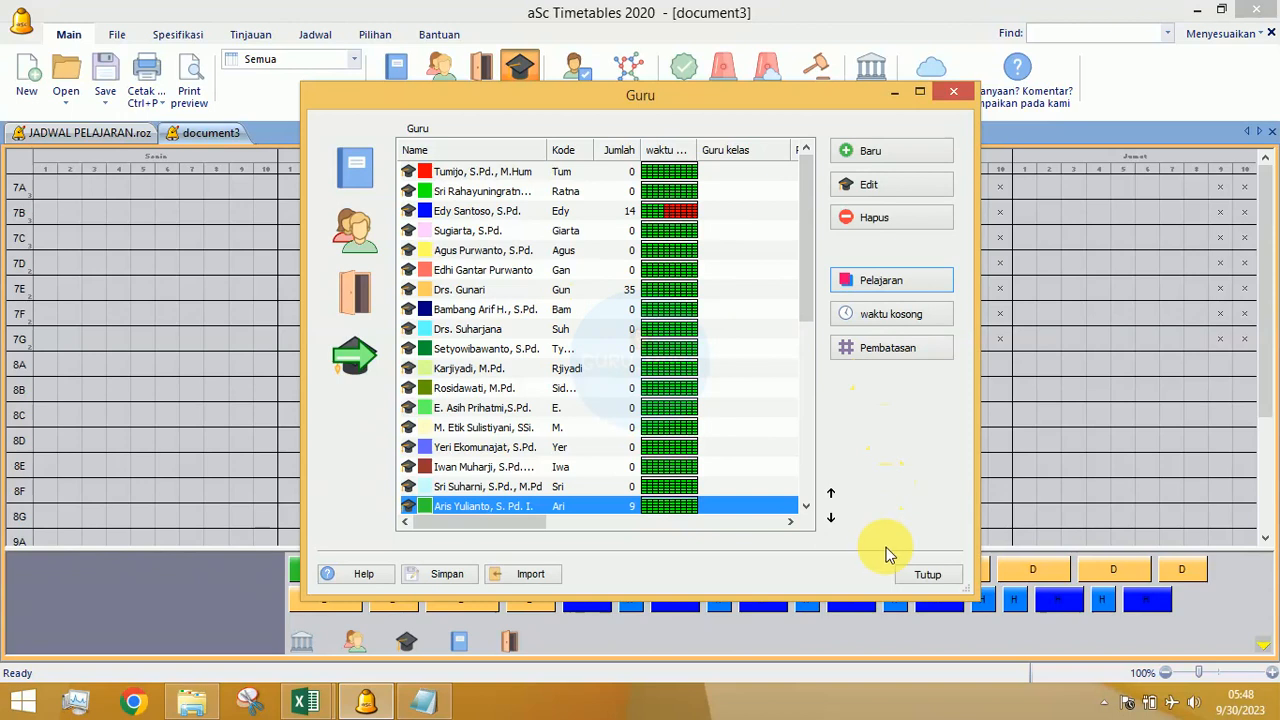
click(922, 576)
Step: Switch to the JADWAL PELAJARAN.roz timetable and generate its schedule, closing the completion report
drag(920, 578, 130, 140)
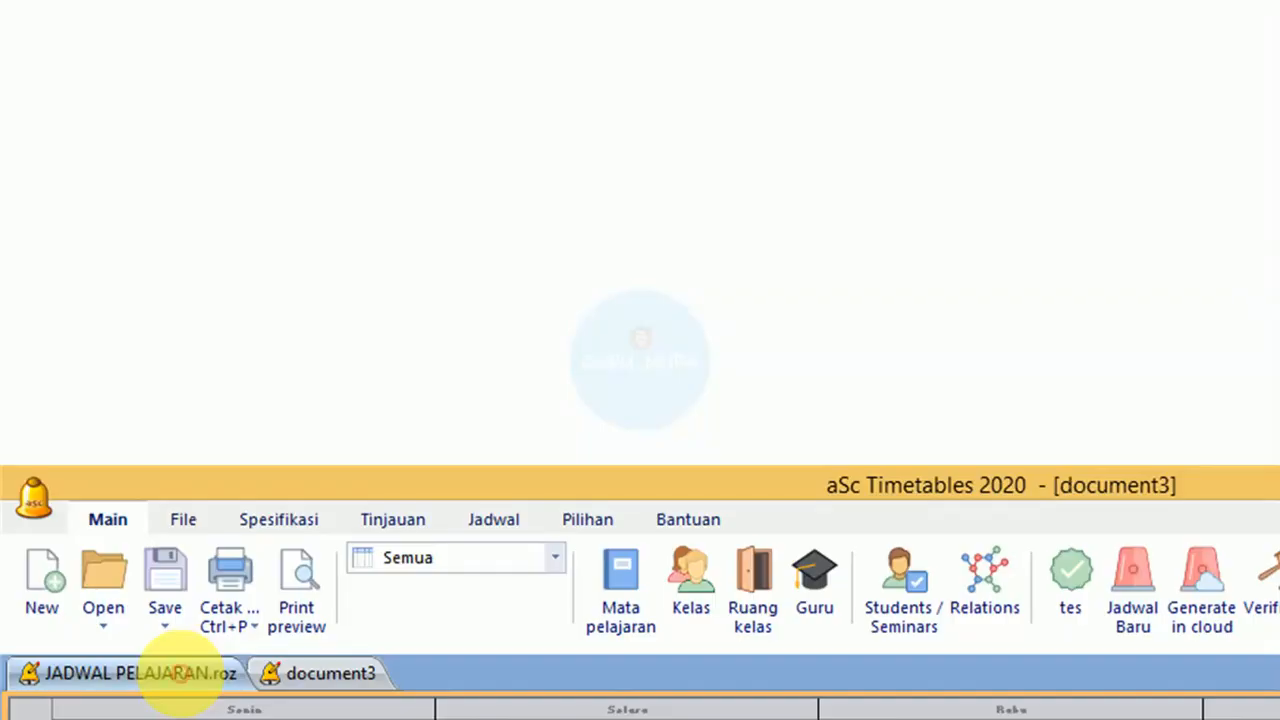
click(115, 133)
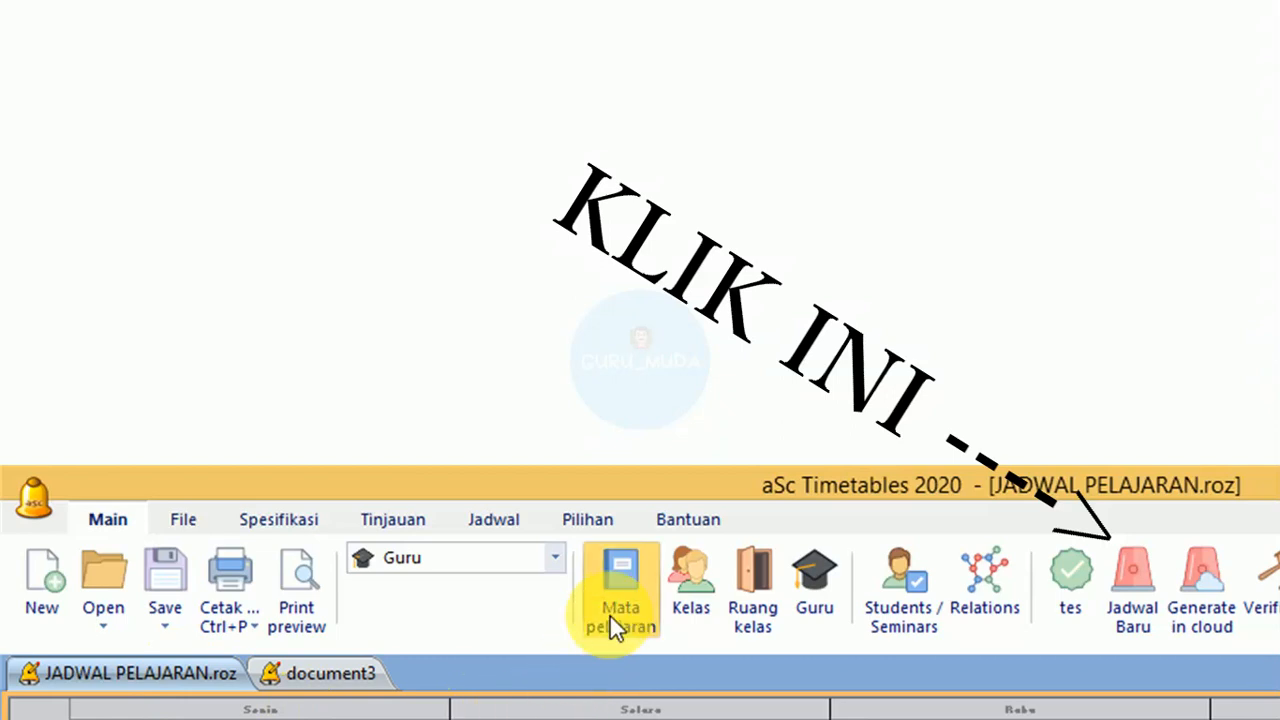
click(1123, 595)
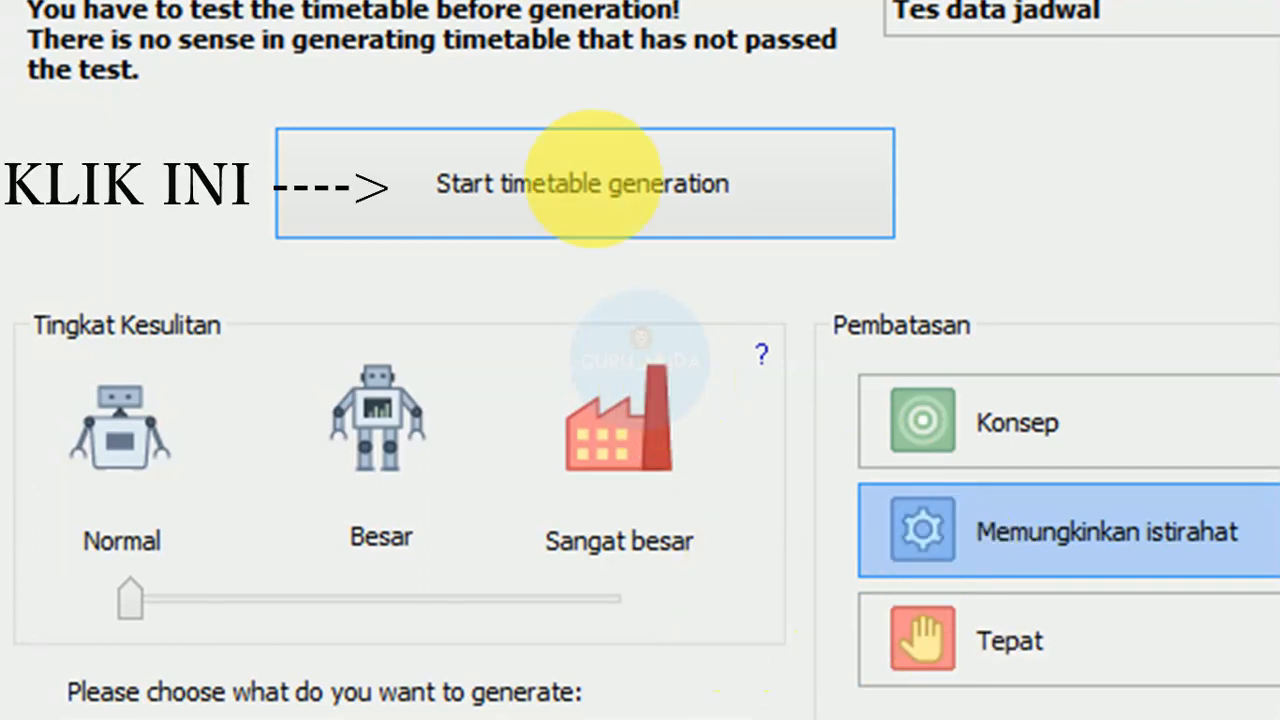
click(590, 162)
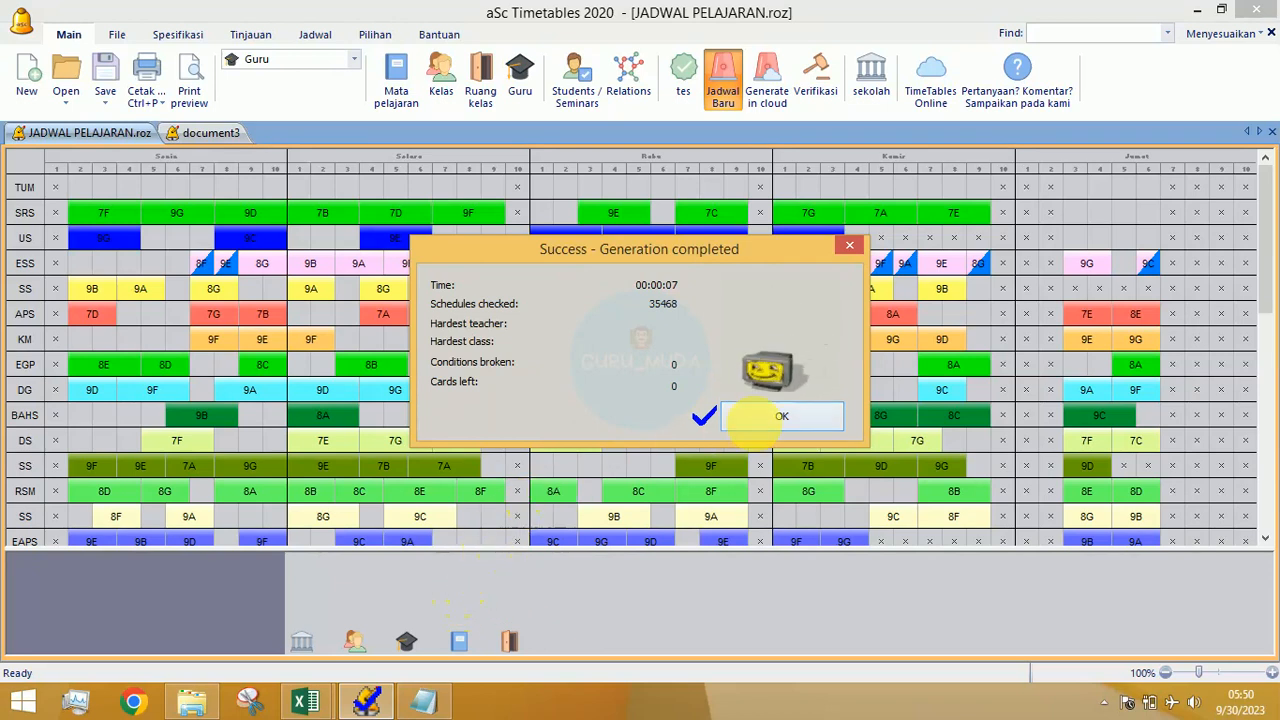
click(752, 418)
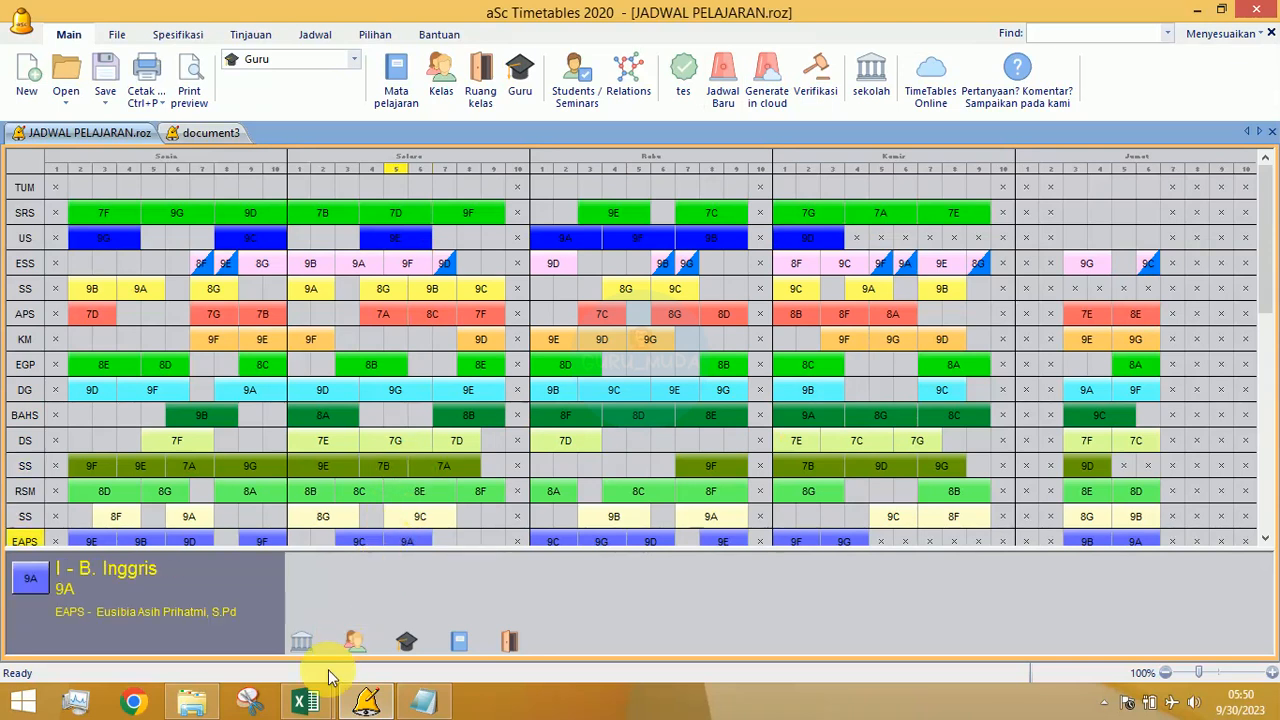
Step: Switch to Excel and compare the Dapo 31 Okt sheet of JADWAL_2324_Sem_1.xlsx with the timetable generated in aSc Timetables
click(305, 702)
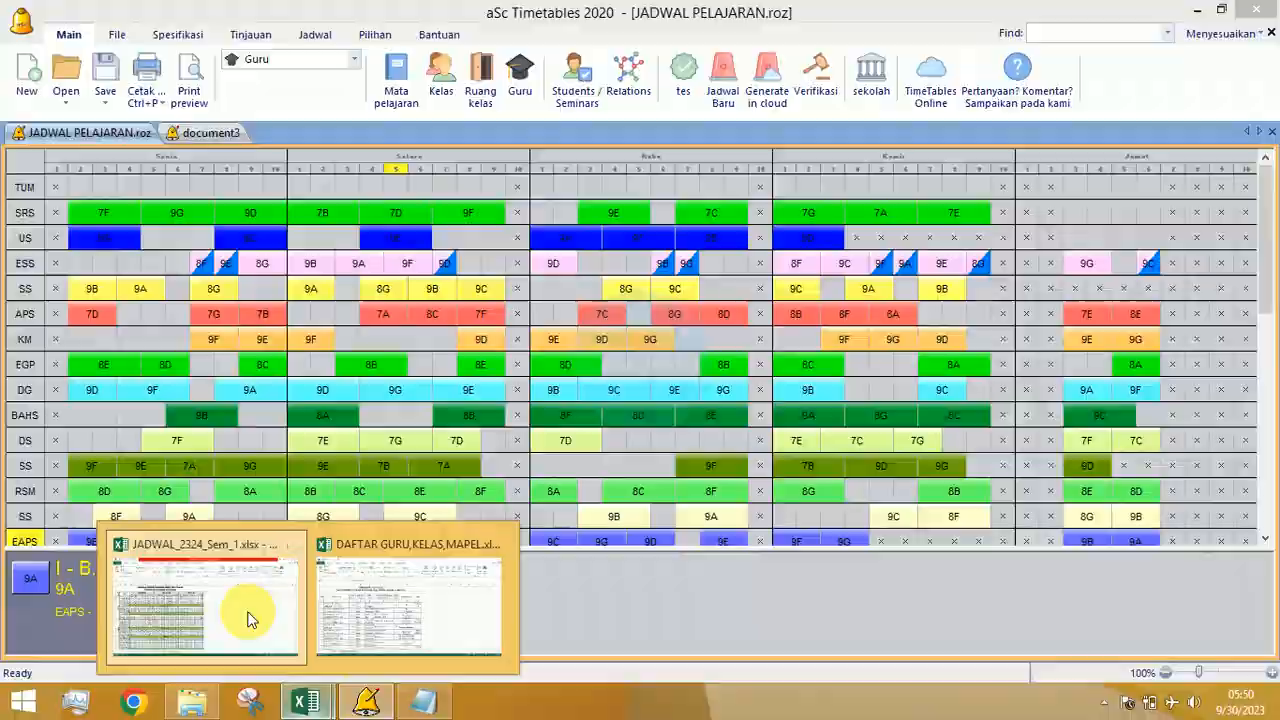
click(304, 702)
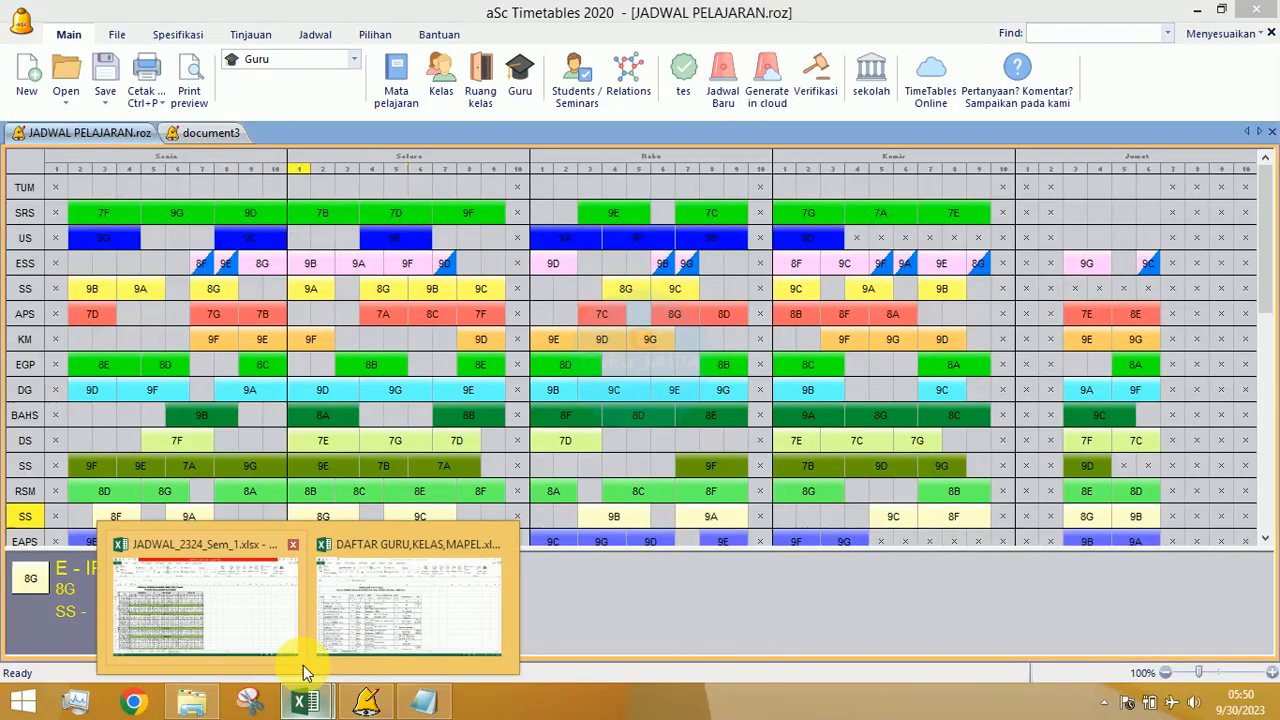
click(226, 580)
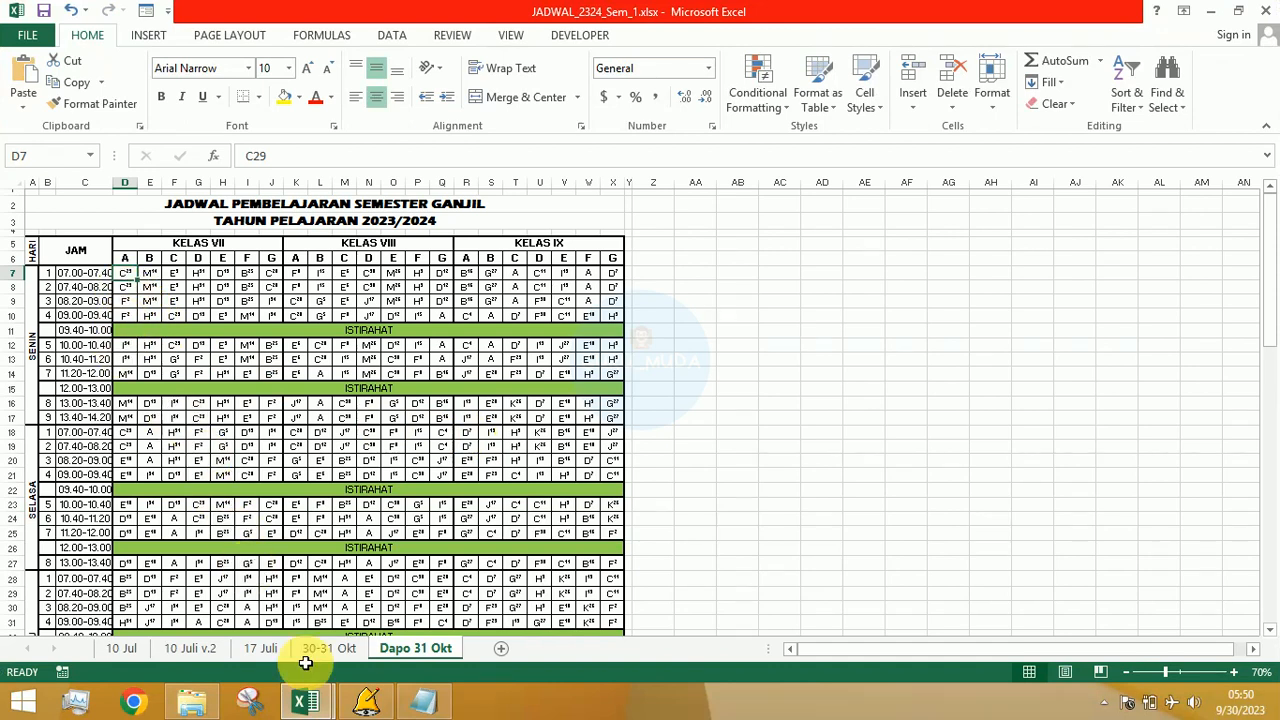
mouse_move(365, 705)
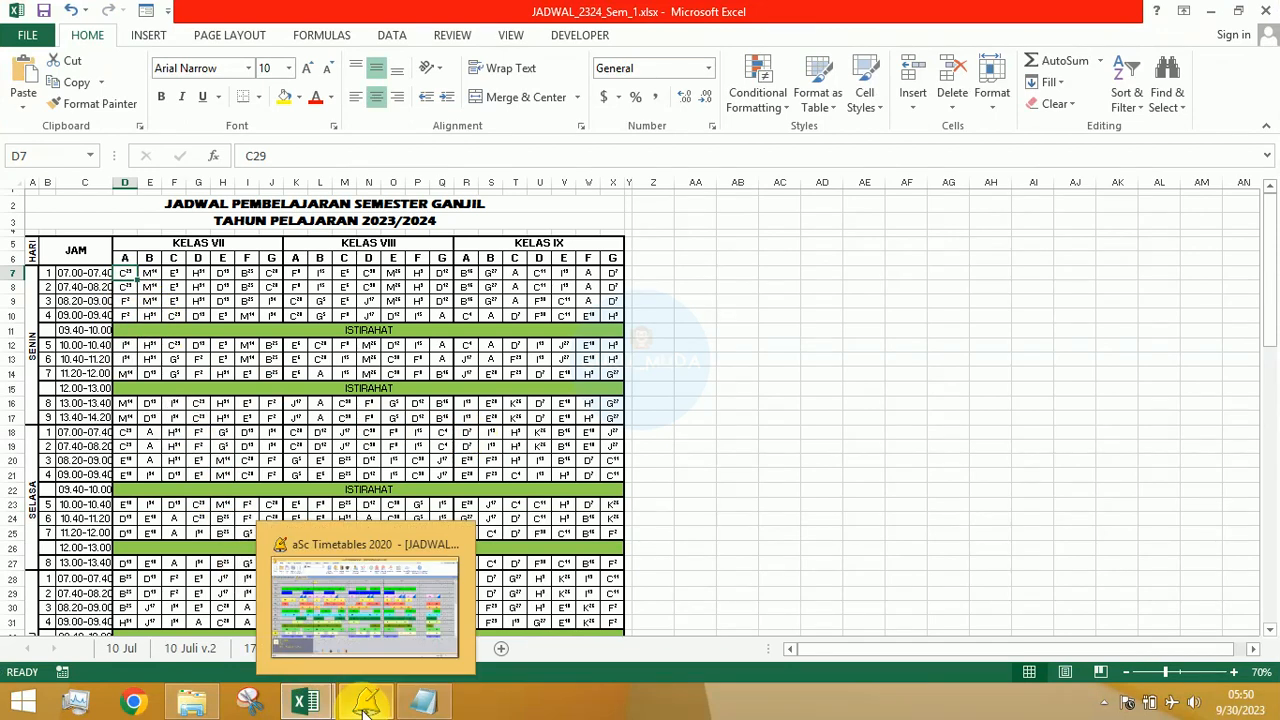
click(353, 627)
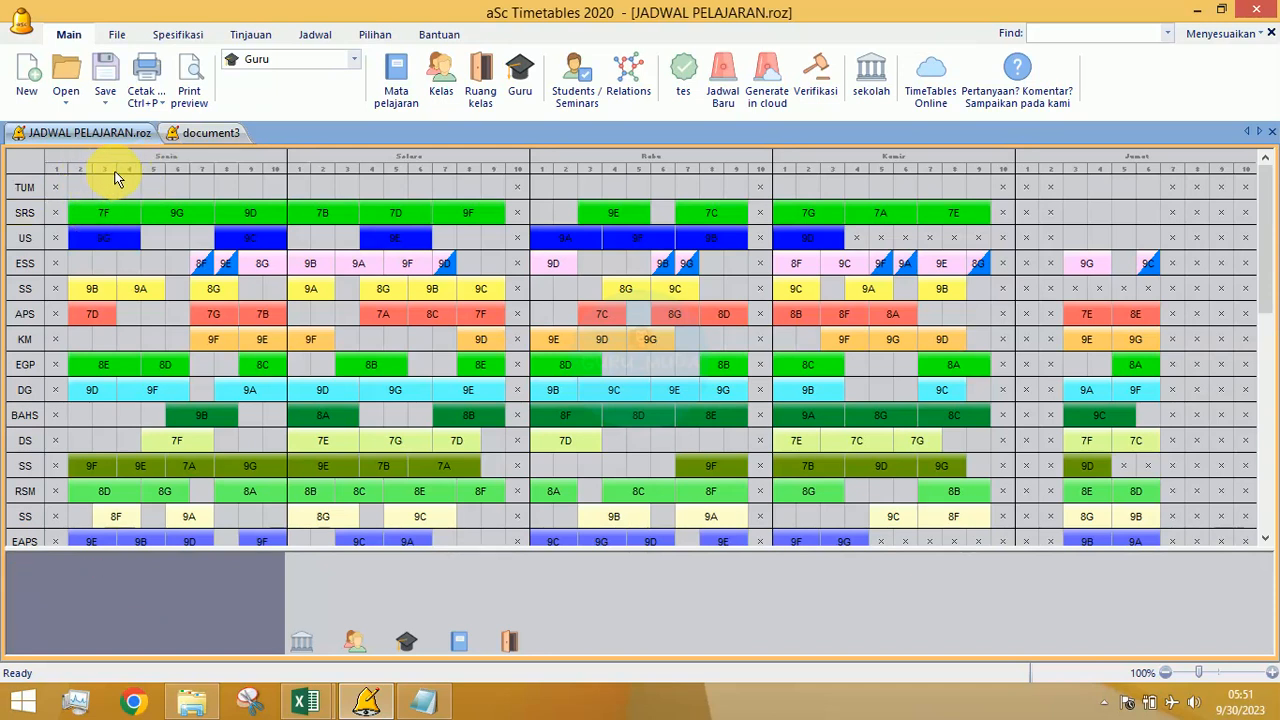
click(313, 703)
click(251, 585)
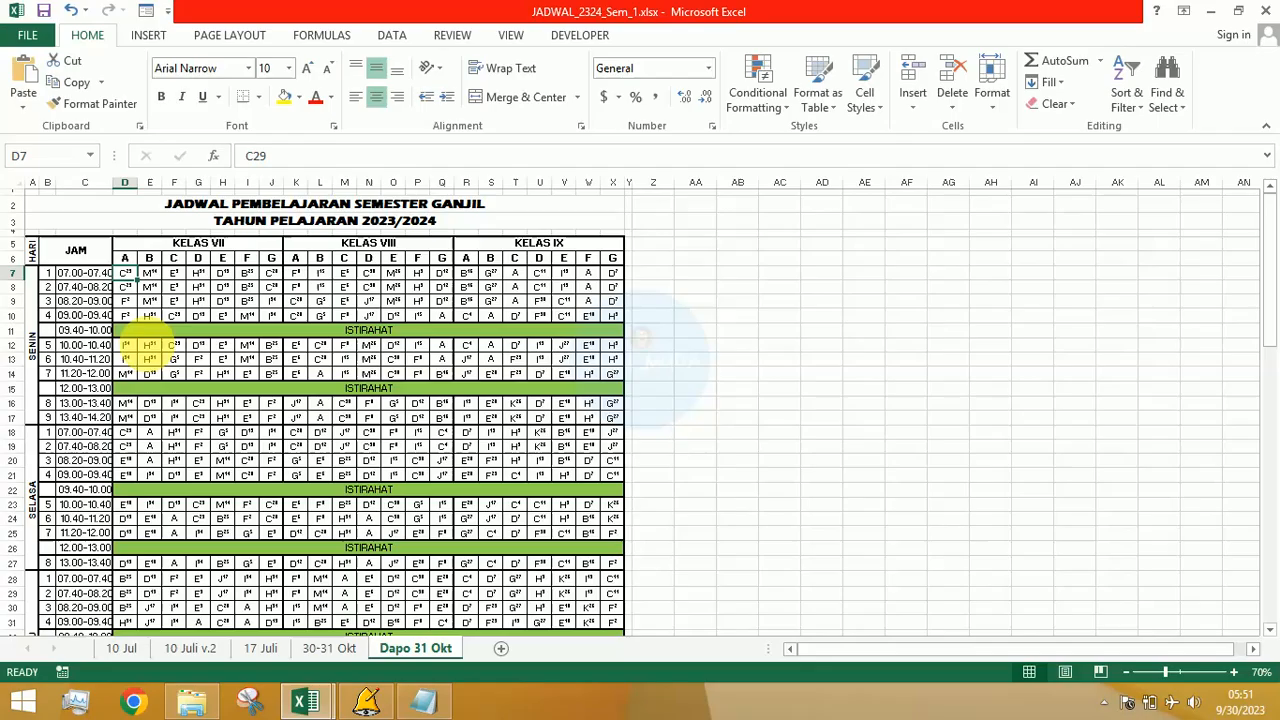
scroll(143, 345, down, 2)
scroll(143, 345, up, 2)
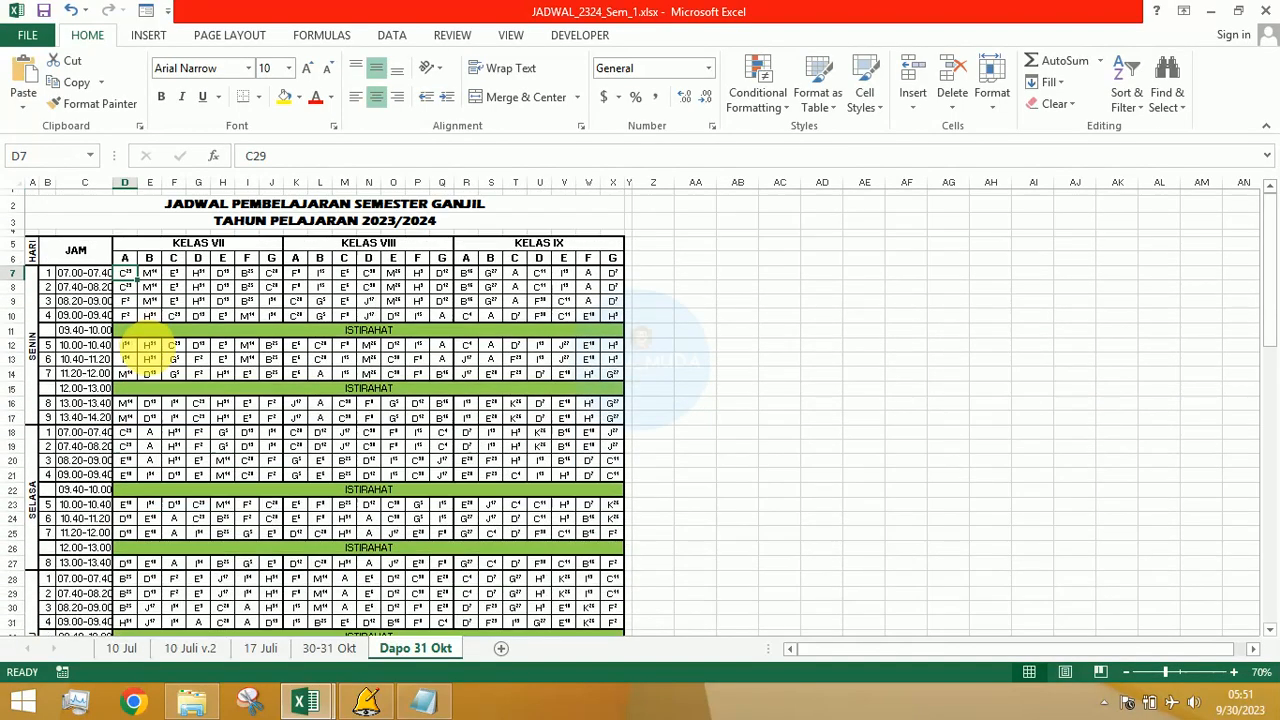